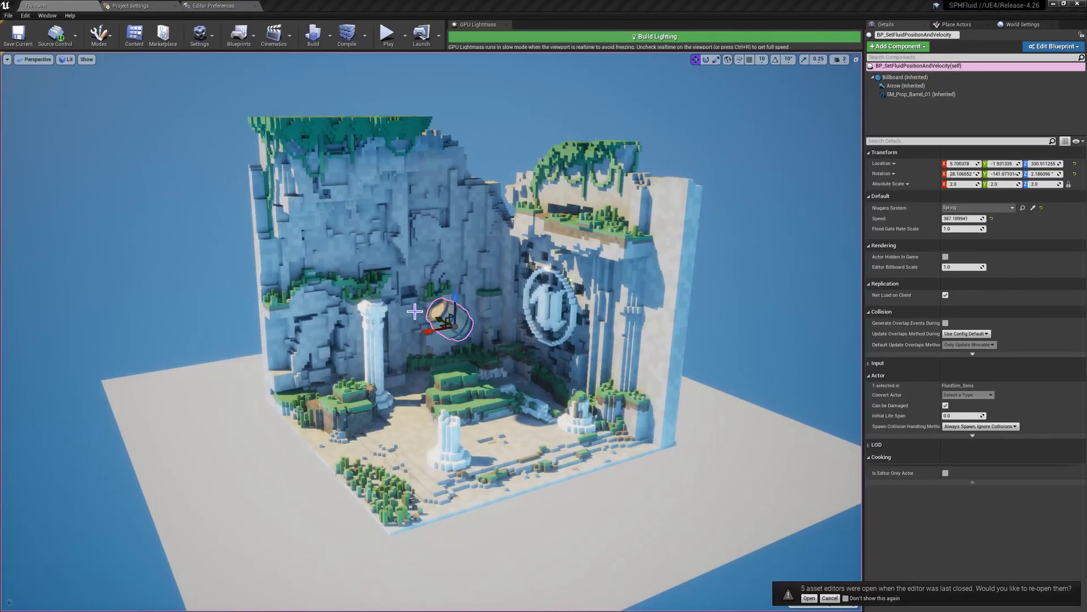
# Move the water-spouting barrel emitter to new positions within the voxel ruins to vary where the water pours.
pyautogui.moveTo(441, 325); pyautogui.dragTo(327, 370)
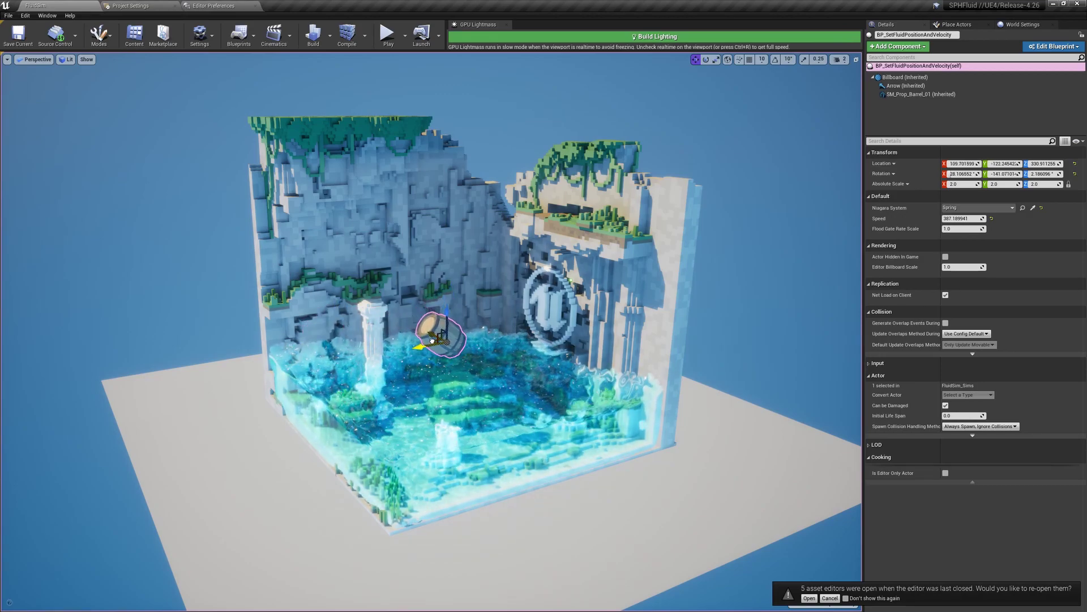
pyautogui.click(469, 324)
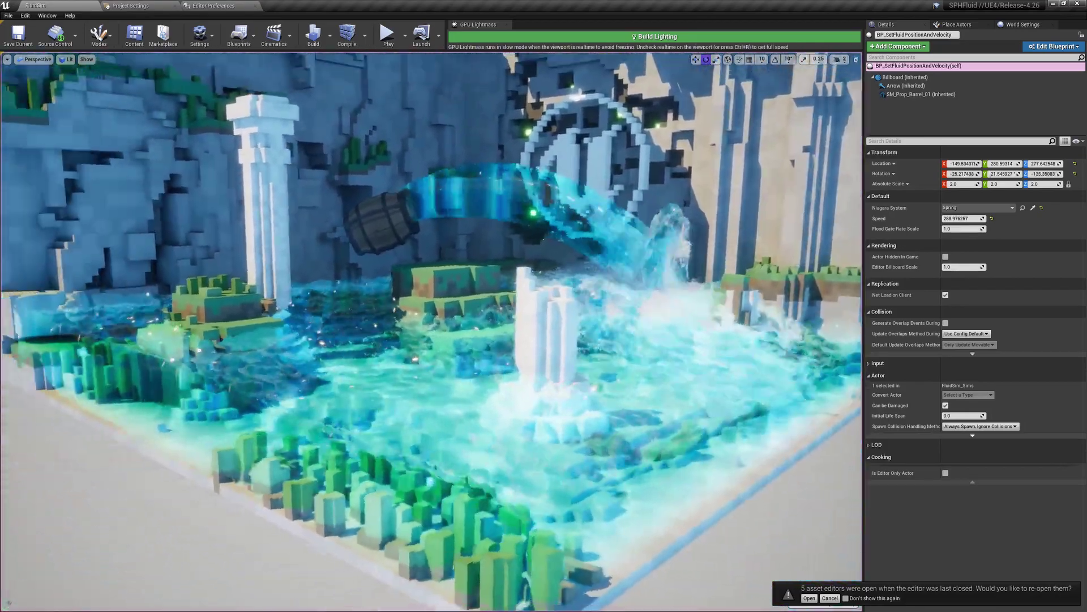
pyautogui.keyDown('alt'); pyautogui.moveTo(431, 332); pyautogui.dragTo(323, 261); pyautogui.keyUp('alt')
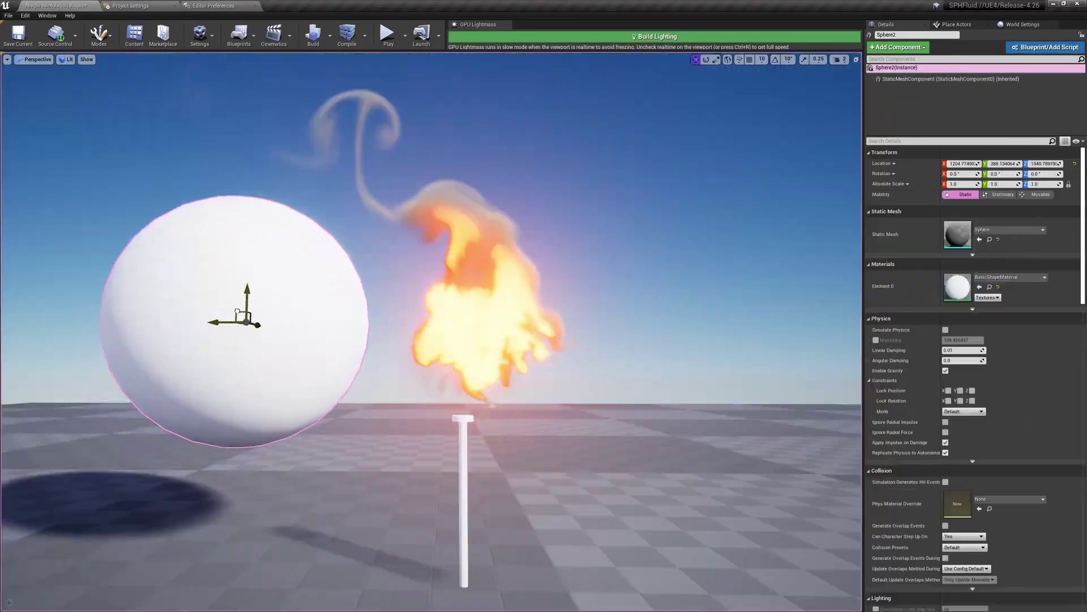
# Move the white sphere up towards the smoke of the fire, and turn the barrel emitter in the fluid scene.
pyautogui.moveTo(236, 312); pyautogui.dragTo(394, 175)
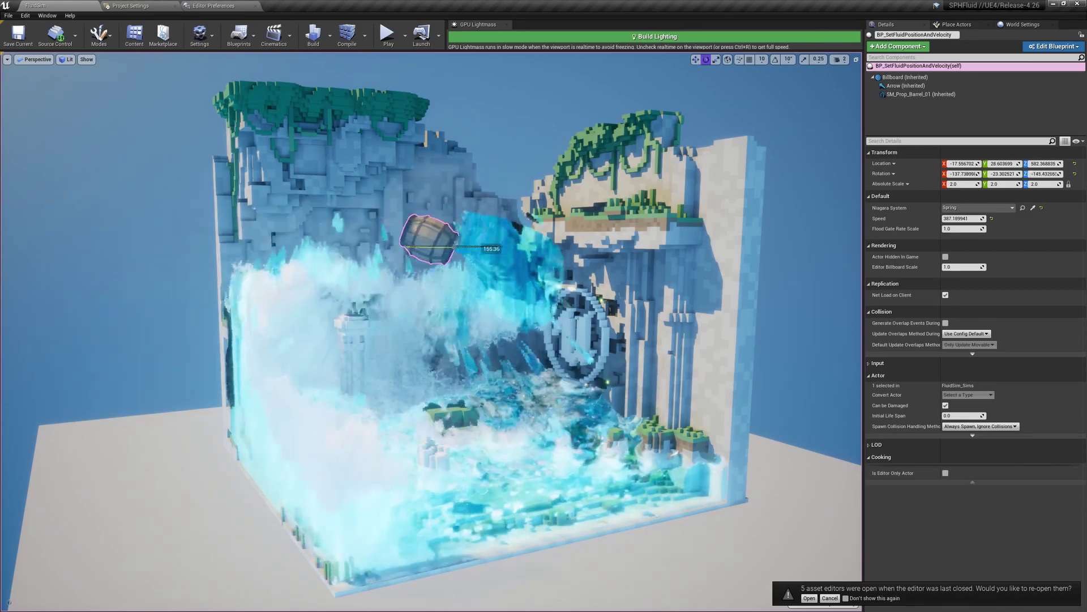
pyautogui.moveTo(430, 247); pyautogui.dragTo(504, 247)
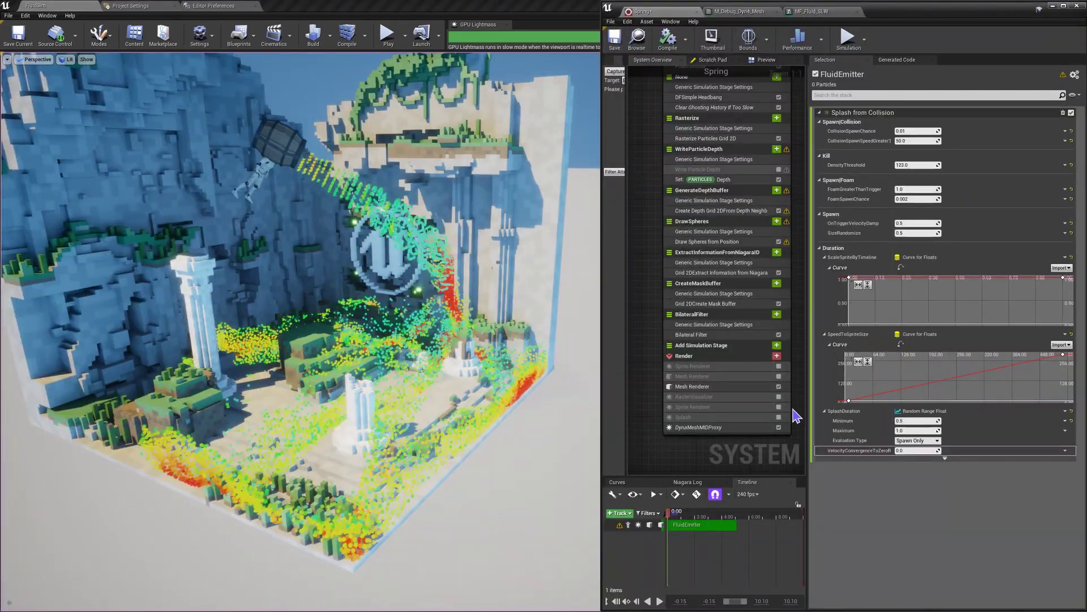
# Turn off the FluidEmitter's Mesh Renderer and turn on its Splash renderer in the Spring system.
pyautogui.click(779, 386)
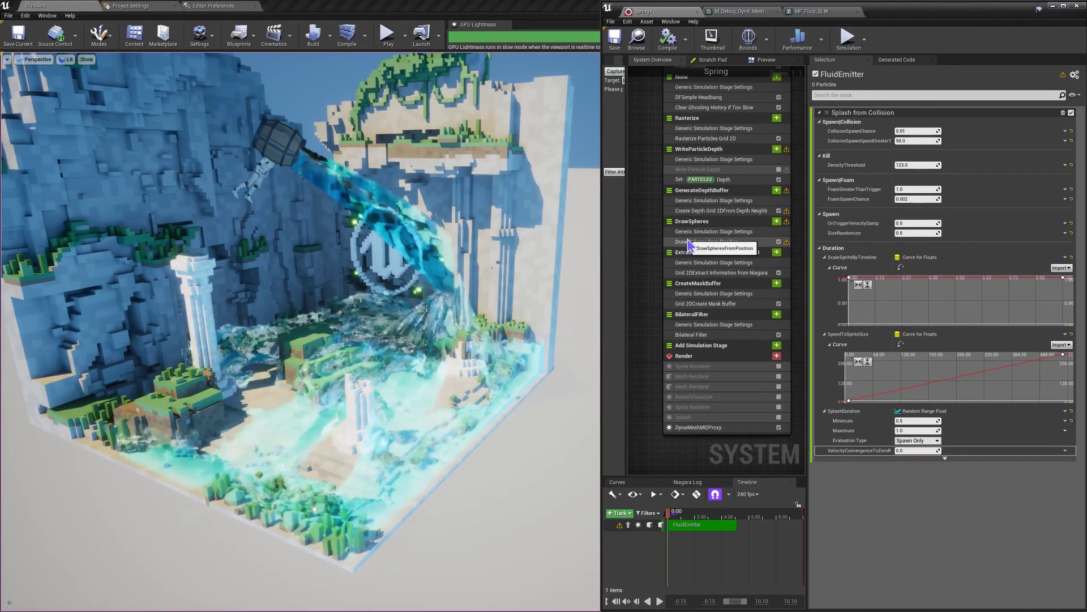
pyautogui.click(779, 416)
pyautogui.click(919, 450)
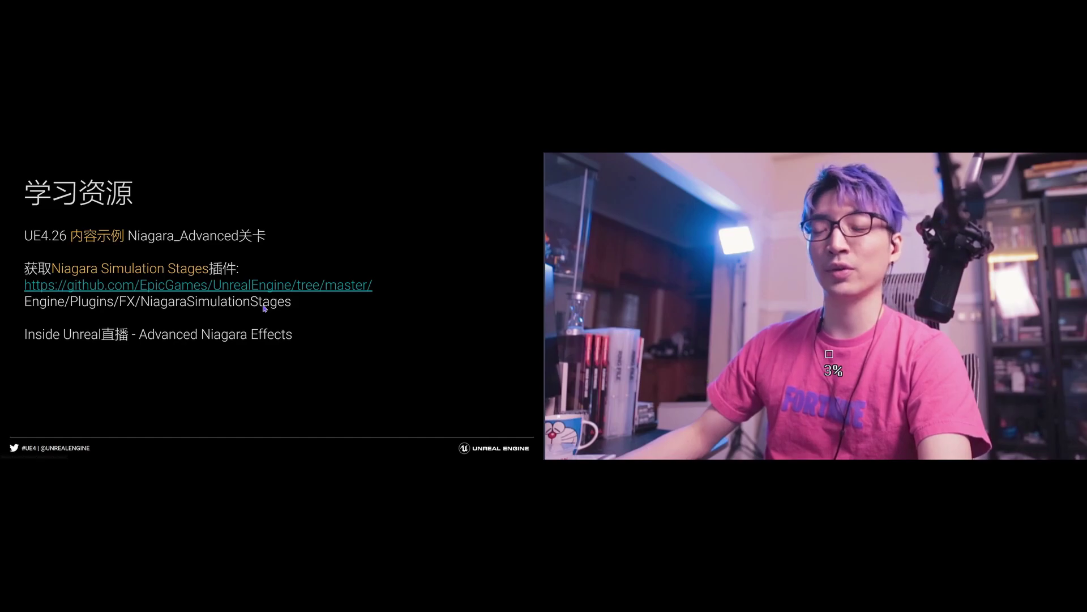
pyautogui.press('Right')
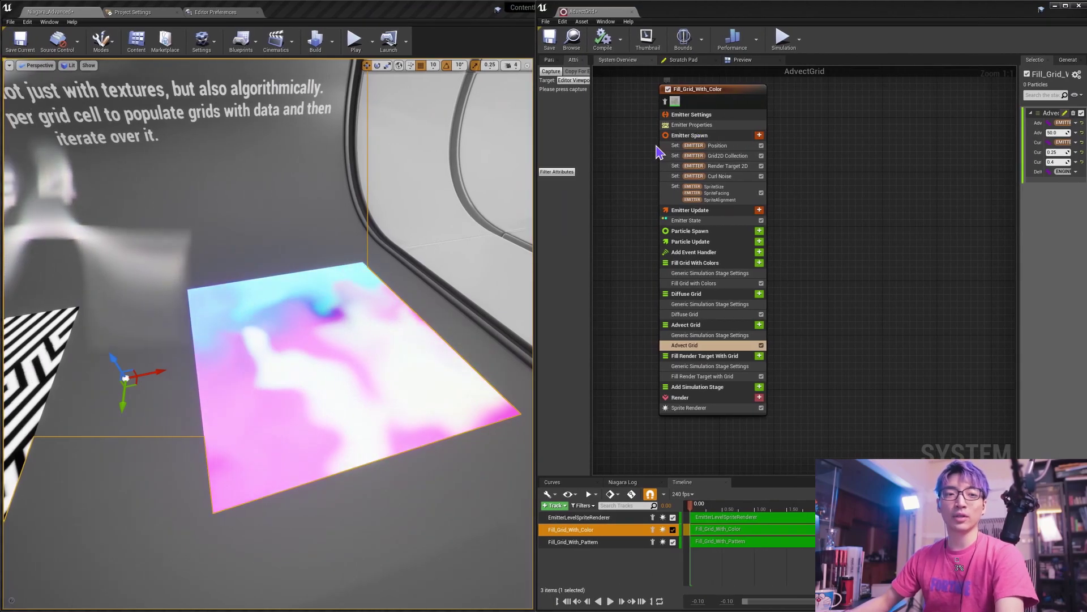
# Examine the 1.2 Advect Grid 2D Collection exhibit from near and far, and select its grid effect in the level.
pyautogui.press('s')
pyautogui.moveTo(418, 265); pyautogui.dragTo(387, 230, button='right')
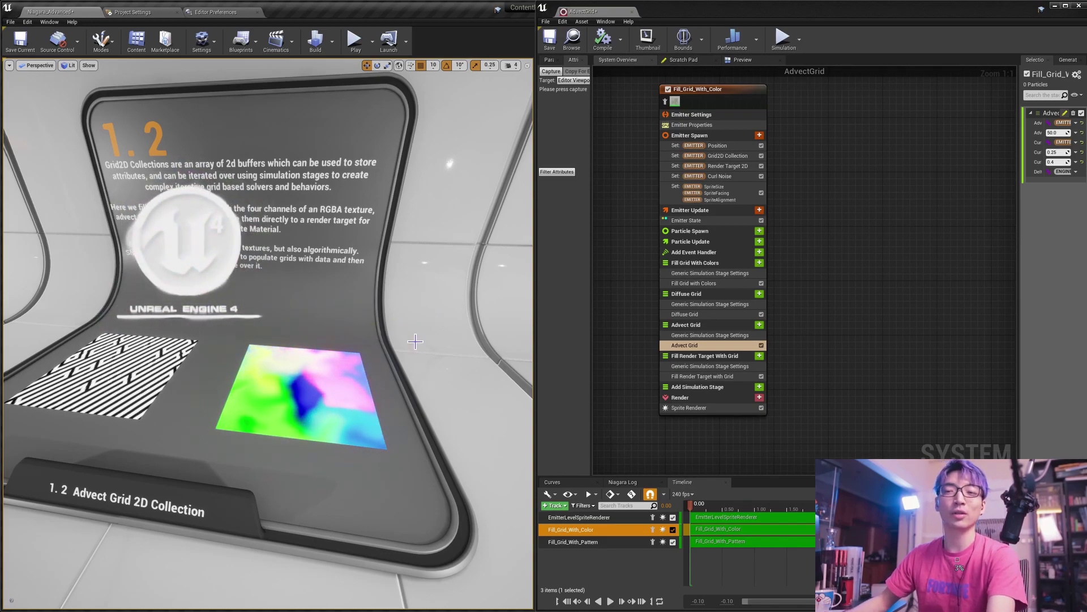
pyautogui.moveTo(433, 380); pyautogui.dragTo(422, 332, button='right')
pyautogui.moveTo(267, 333); pyautogui.dragTo(253, 354, button='right')
pyautogui.click(253, 353)
pyautogui.moveTo(761, 308); pyautogui.dragTo(764, 337, button='right')
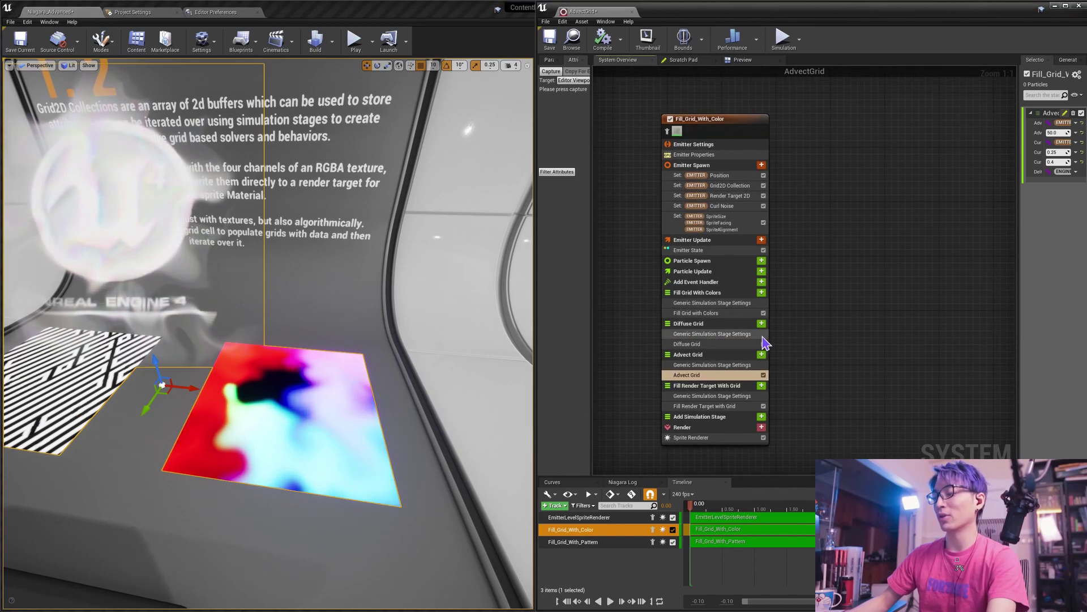
pyautogui.moveTo(799, 324); pyautogui.dragTo(691, 347)
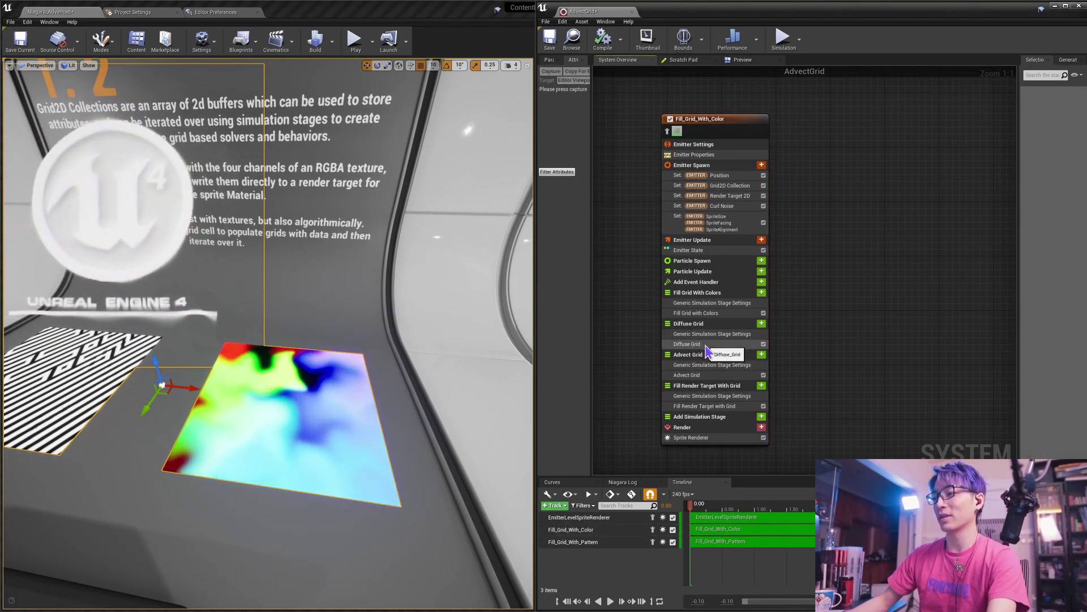
# Inspect the Diffuse Grid and Advect Grid modules of the Fill_Grid_With_Color emitter alongside the coloured grid.
pyautogui.click(707, 346)
pyautogui.moveTo(365, 404); pyautogui.dragTo(370, 436, button='right')
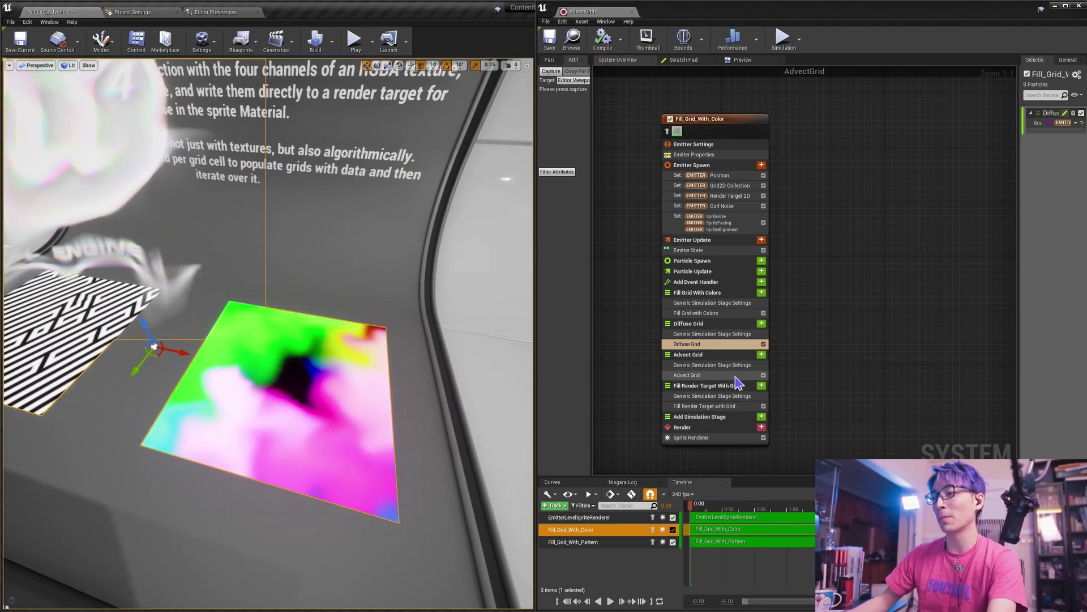
pyautogui.click(714, 375)
pyautogui.moveTo(446, 340); pyautogui.dragTo(443, 337, button='right')
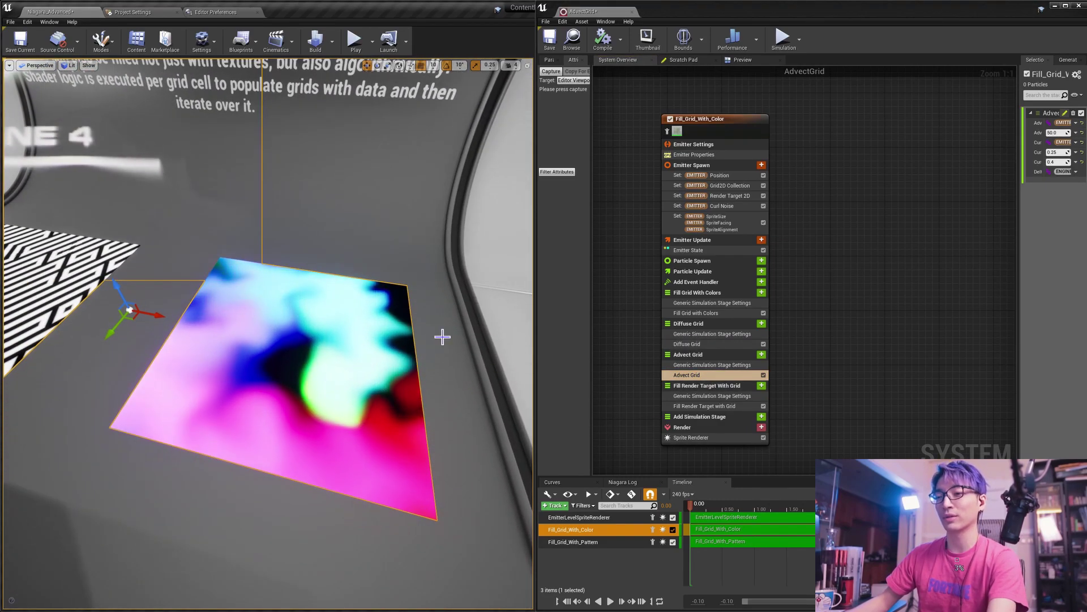
pyautogui.click(732, 345)
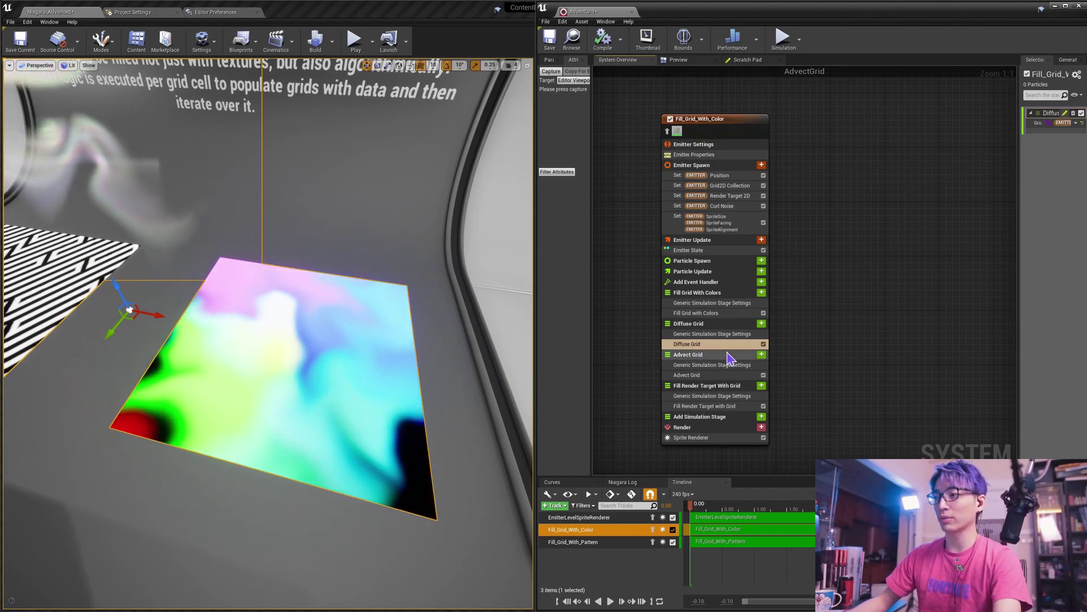
# Open the Diffuse_Grid module in the scratch pad and examine its grid index and cell count nodes.
pyautogui.click(1065, 113)
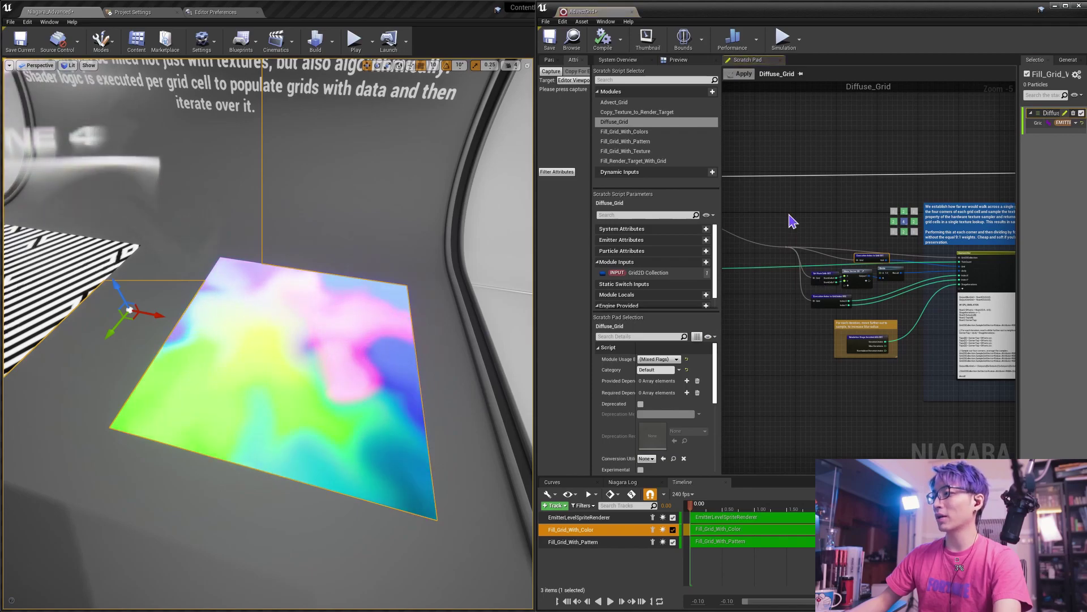
pyautogui.scroll(5, 823, 244)
pyautogui.moveTo(890, 206); pyautogui.dragTo(916, 231)
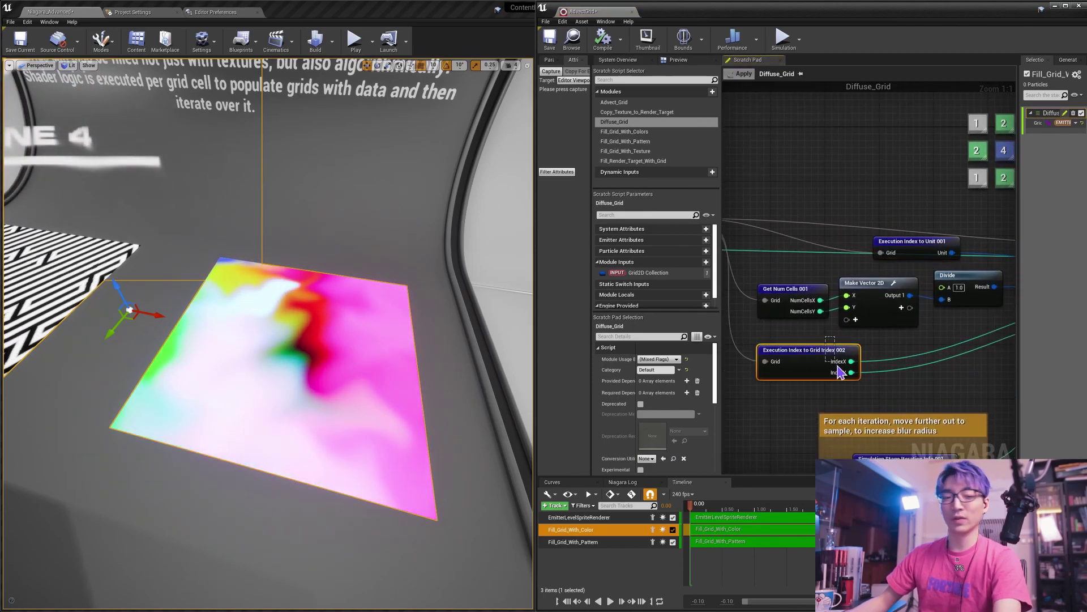
pyautogui.moveTo(840, 372); pyautogui.dragTo(844, 374)
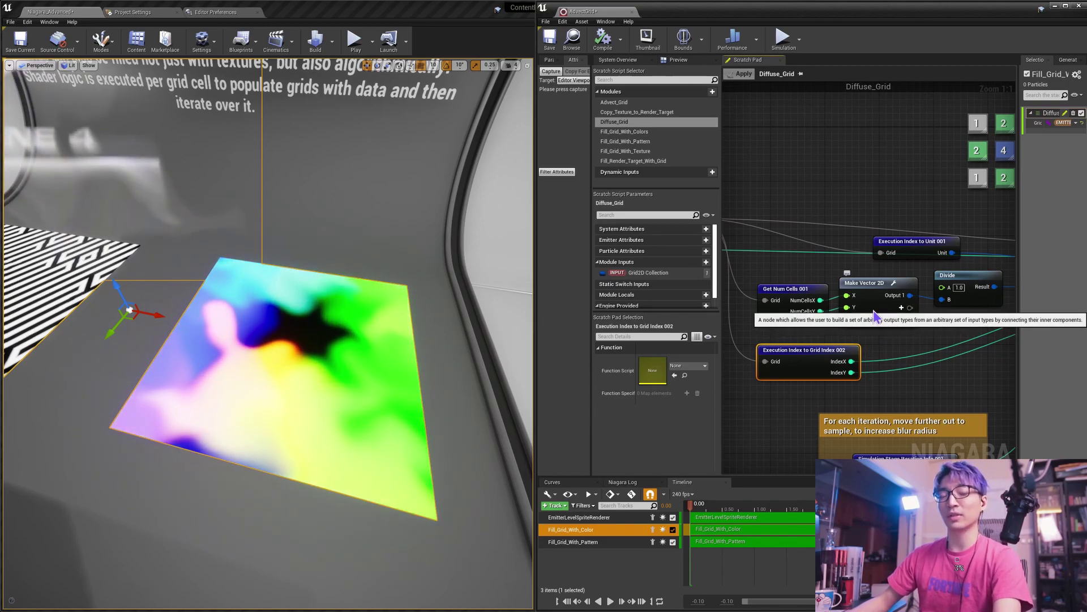
pyautogui.scroll(-1, 886, 306)
pyautogui.moveTo(907, 244); pyautogui.dragTo(785, 306, button='right')
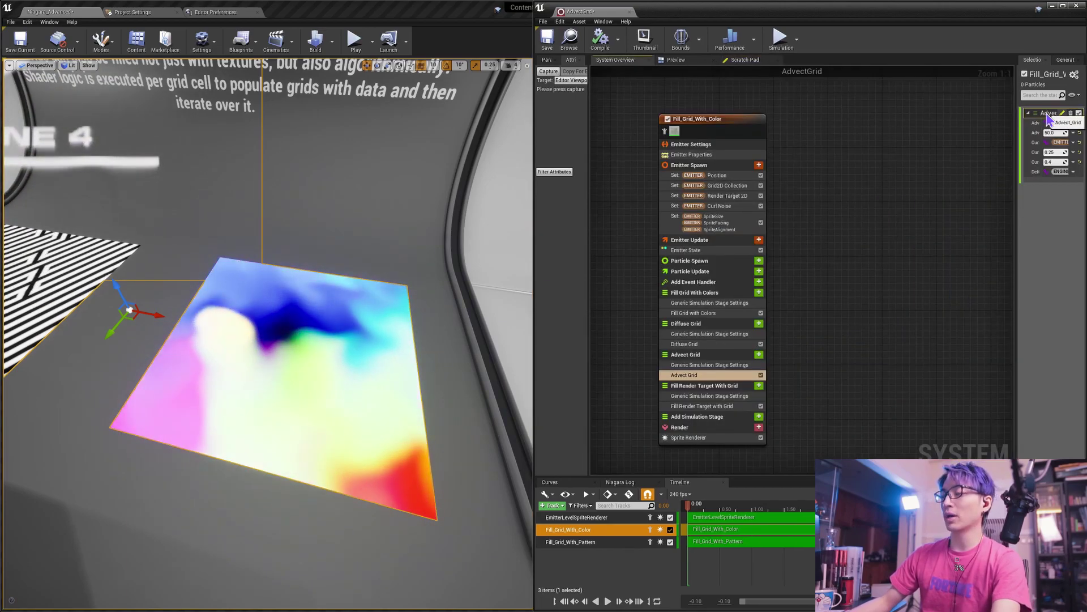
# Open the Advect_Grid module in the scratch pad and examine its node graph alongside the exhibit.
pyautogui.doubleClick(1047, 114)
pyautogui.scroll(3, 799, 203)
pyautogui.moveTo(903, 305); pyautogui.dragTo(861, 216, button='right')
pyautogui.scroll(-4, 828, 337)
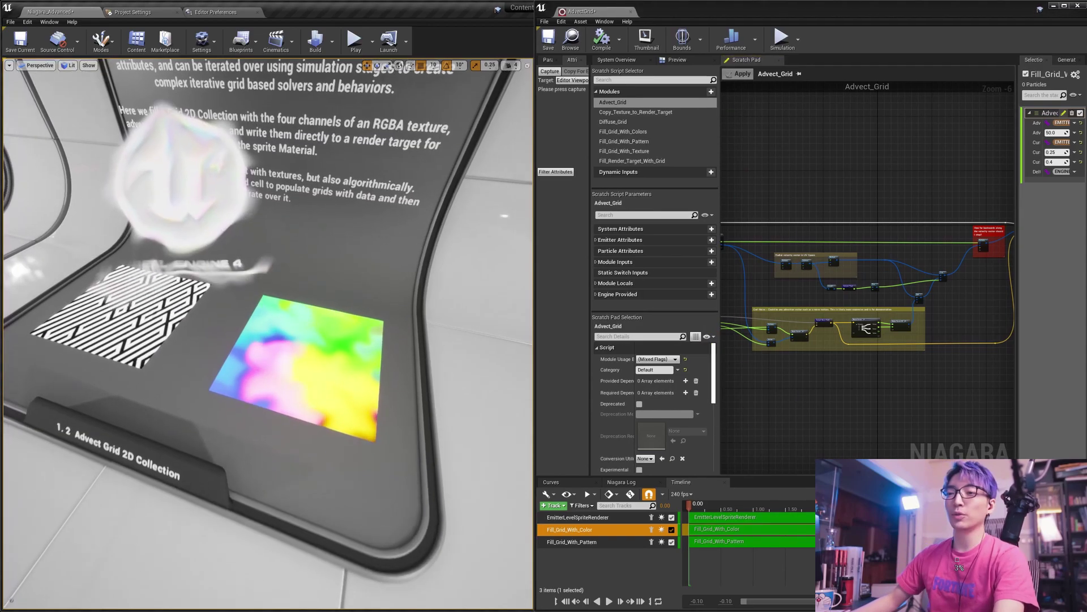
pyautogui.moveTo(268, 333); pyautogui.dragTo(385, 289, button='right')
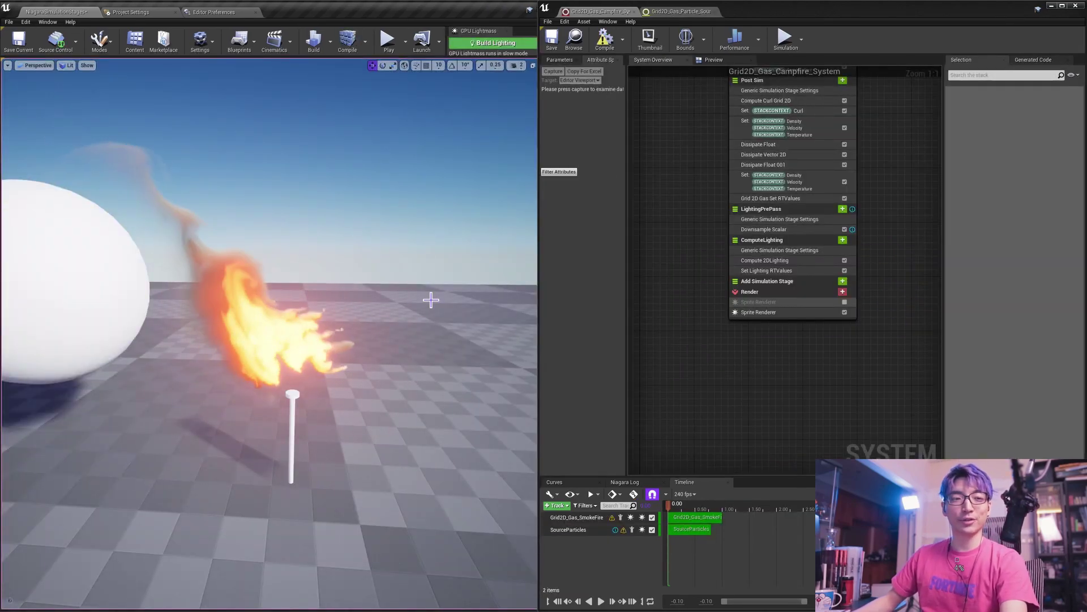
# Move the white sphere close to the campfire flame and back away from it to disturb the gas simulation.
pyautogui.moveTo(333, 322); pyautogui.dragTo(282, 315, button='right')
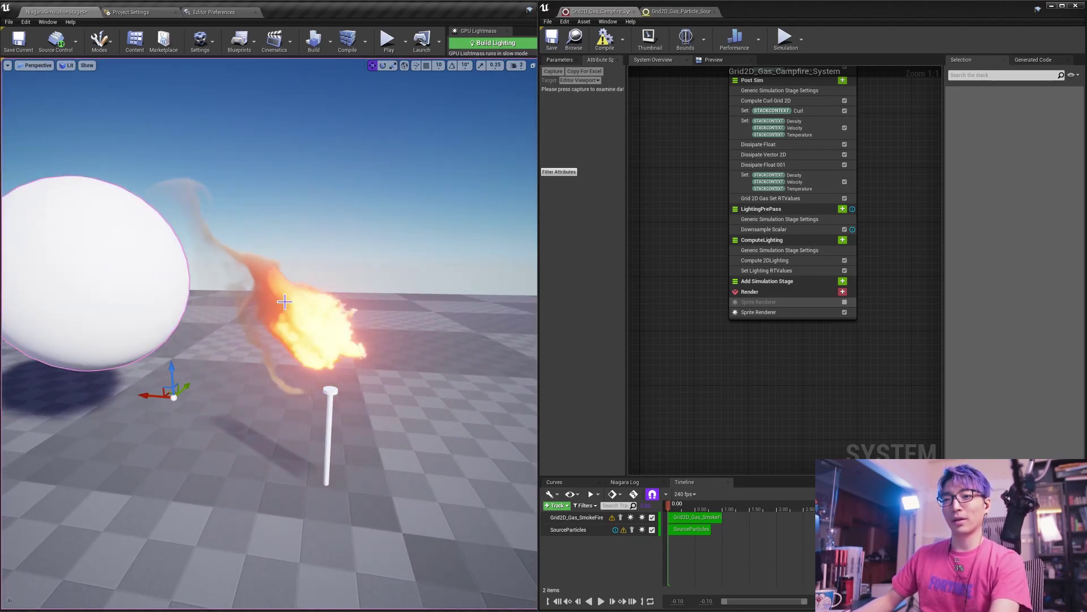
pyautogui.moveTo(277, 307); pyautogui.dragTo(266, 305, button='right')
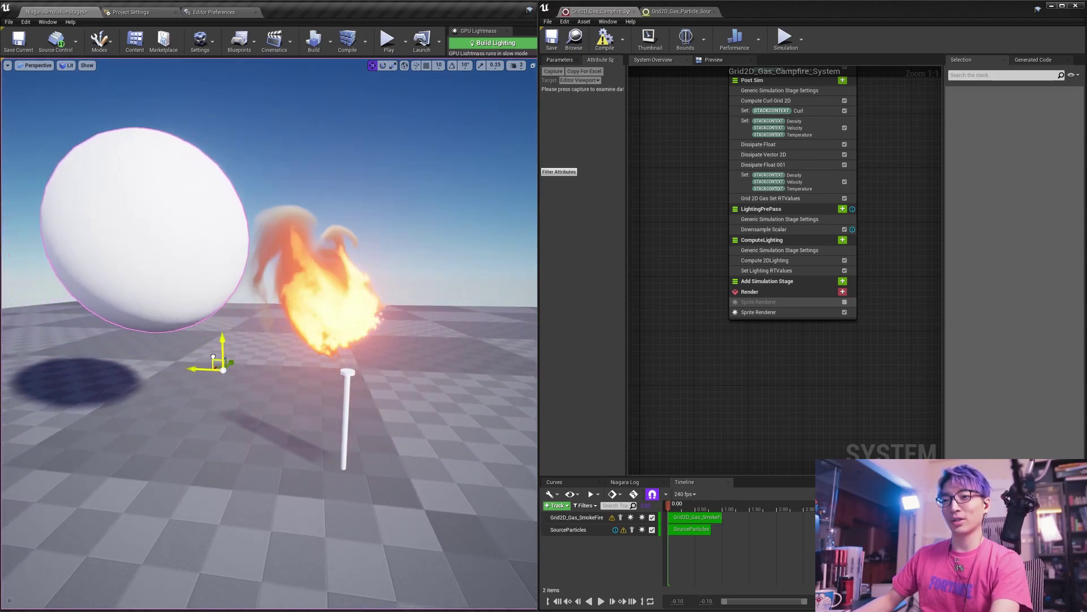
pyautogui.moveTo(529, 421); pyautogui.dragTo(343, 310)
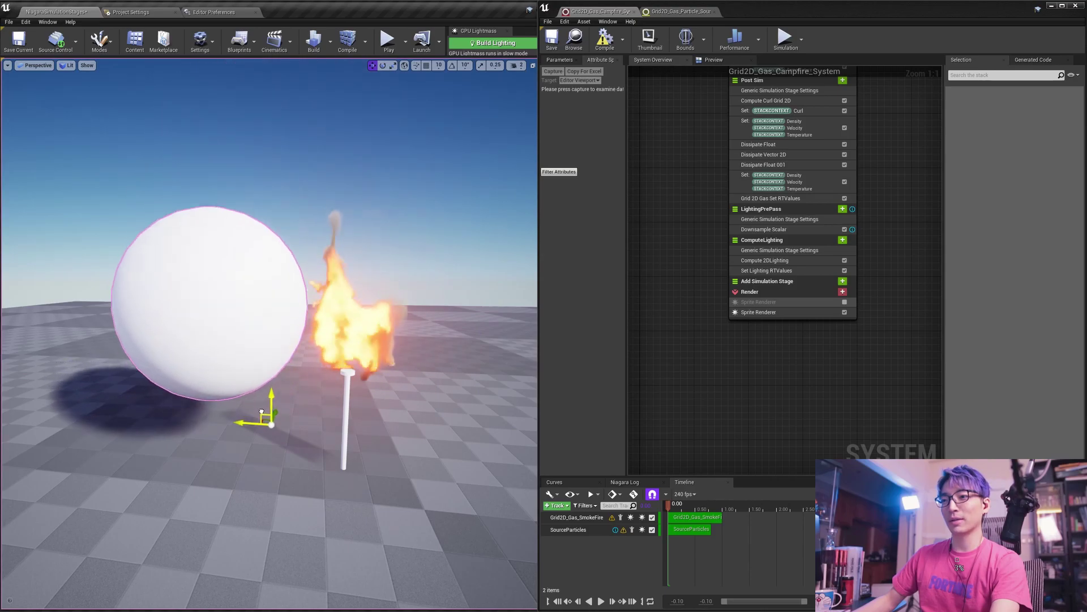
pyautogui.moveTo(287, 367); pyautogui.dragTo(131, 453)
# Toggle the viewport's game view and examine the campfire from several angles.
pyautogui.press('g')
pyautogui.moveTo(130, 454); pyautogui.dragTo(40, 507, button='right')
pyautogui.moveTo(294, 309); pyautogui.dragTo(317, 230, button='right')
pyautogui.moveTo(327, 298)
pyautogui.mouseDown(button='right')
pyautogui.moveTo(332, 275)
pyautogui.moveTo(339, 315)
pyautogui.moveTo(344, 298)
pyautogui.mouseUp(button='right')
pyautogui.moveTo(454, 352); pyautogui.dragTo(457, 387, button='right')
# Enable the Sprite Renderer of the SourceParticles emitter and check its particles inside the flame.
pyautogui.scroll(-5, 757, 293)
pyautogui.moveTo(733, 228); pyautogui.dragTo(716, 355, button='right')
pyautogui.scroll(3, 728, 138)
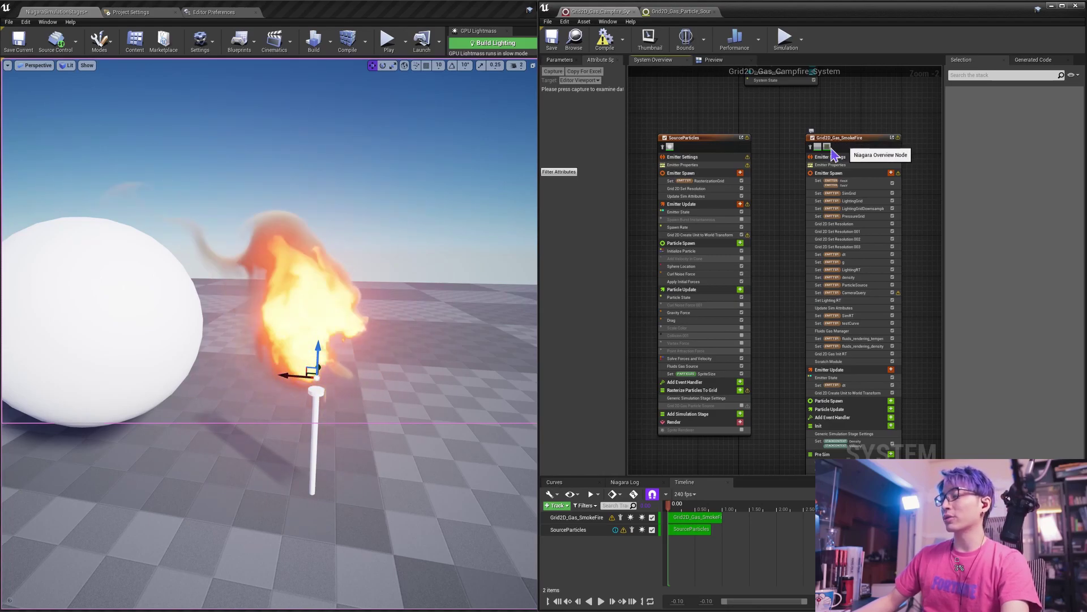
pyautogui.scroll(1, 770, 340)
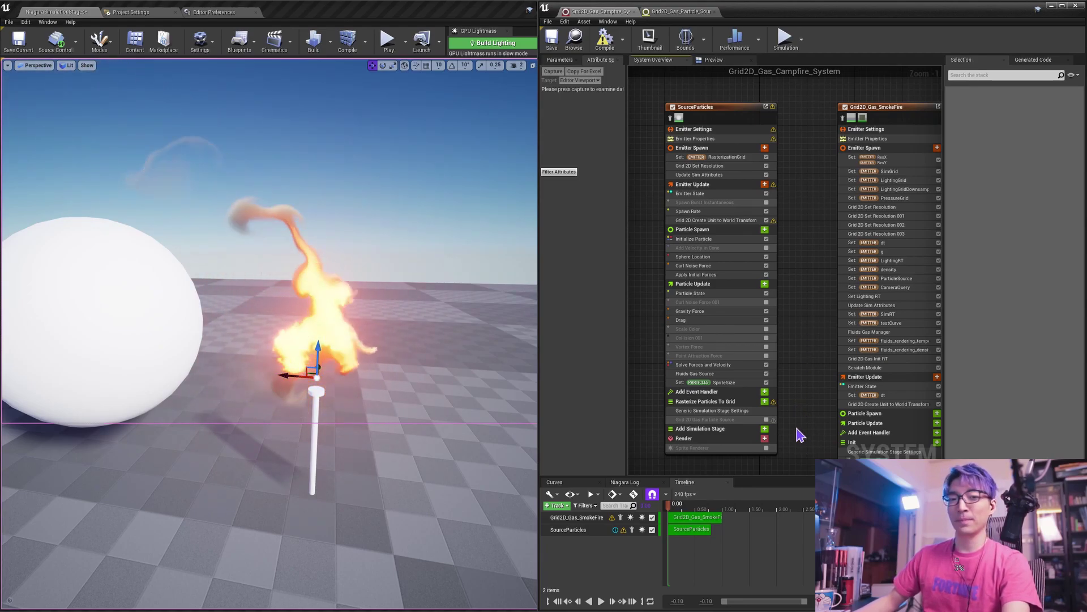
pyautogui.click(766, 447)
pyautogui.moveTo(442, 345)
pyautogui.mouseDown(button='right')
pyautogui.moveTo(418, 341)
pyautogui.moveTo(442, 345)
pyautogui.mouseUp(button='right')
pyautogui.moveTo(273, 315); pyautogui.dragTo(280, 340, button='right')
pyautogui.moveTo(443, 336)
pyautogui.mouseDown(button='right')
pyautogui.moveTo(449, 303)
pyautogui.moveTo(461, 317)
pyautogui.moveTo(446, 349)
pyautogui.mouseUp(button='right')
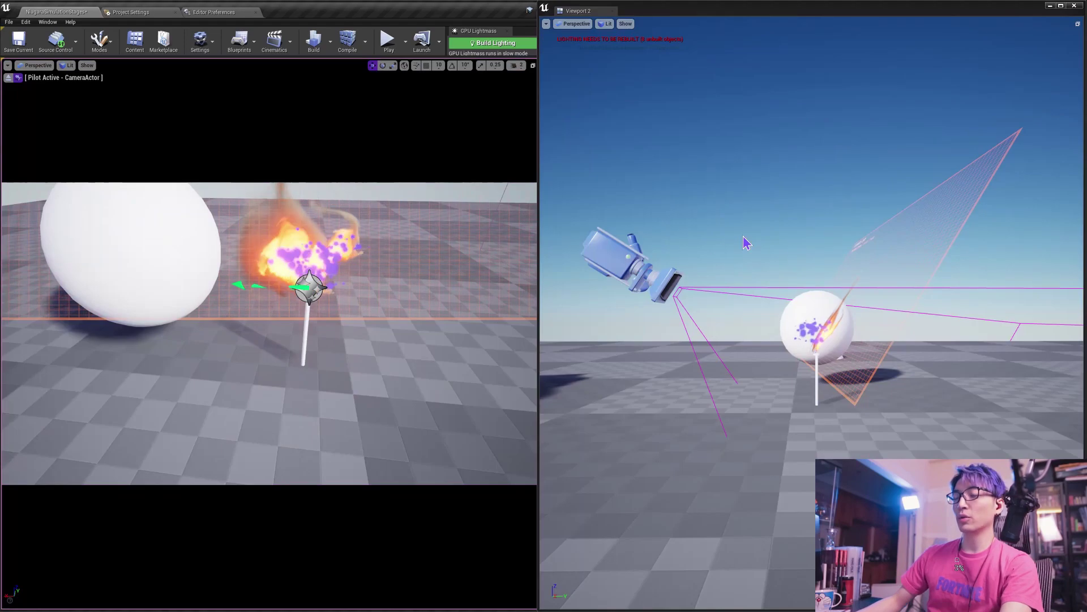
# Place the second viewport window beneath the piloted camera view and select the SmokeFire emitter's Grid 2D Create Unit to World Transform module.
pyautogui.moveTo(269, 333); pyautogui.dragTo(269, 335, button='right')
pyautogui.moveTo(589, 10); pyautogui.dragTo(207, 385)
pyautogui.click(739, 327)
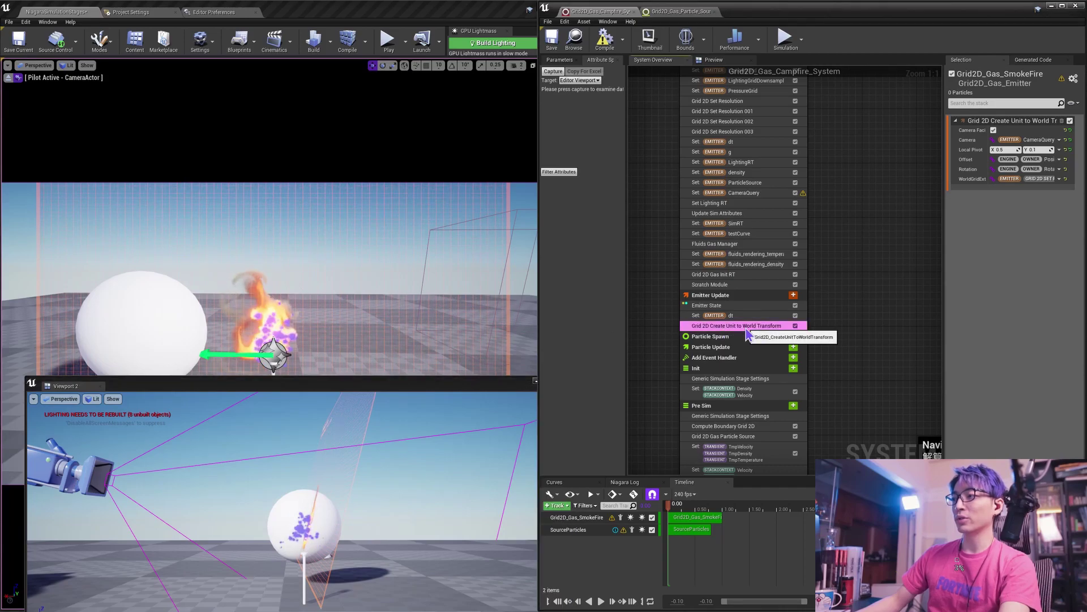
pyautogui.moveTo(381, 383); pyautogui.dragTo(366, 394)
pyautogui.moveTo(388, 328); pyautogui.dragTo(389, 328, button='right')
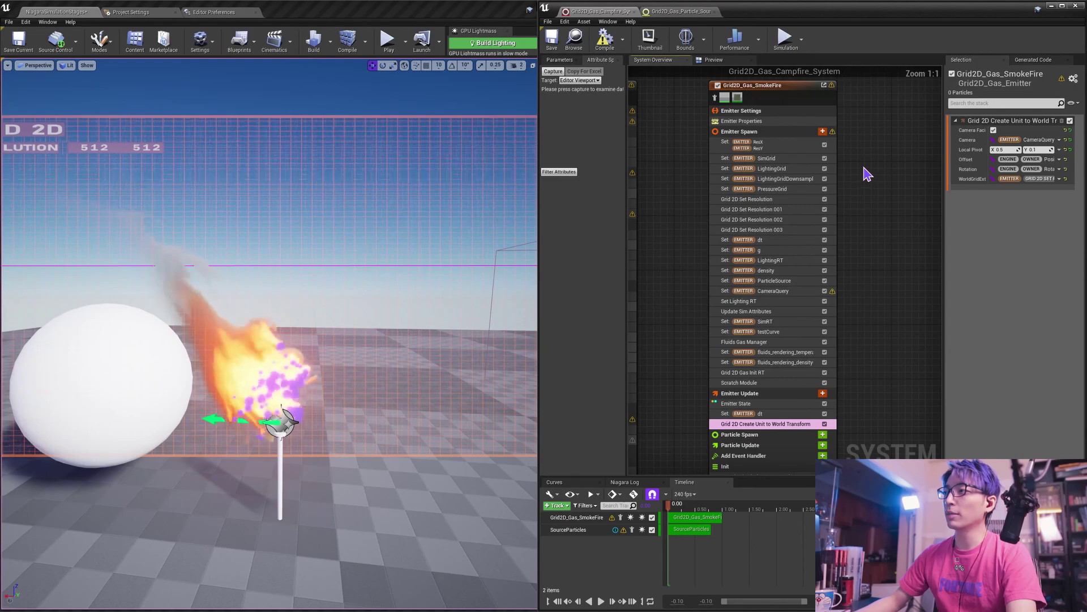
# Examine the Grid2D_Gas_SmokeFire emitter's full module stack, from Emitter Spawn through the simulation stages and back.
pyautogui.moveTo(879, 152); pyautogui.dragTo(892, 191, button='right')
pyautogui.moveTo(896, 345); pyautogui.dragTo(879, 296, button='right')
pyautogui.moveTo(887, 388); pyautogui.dragTo(858, 179, button='right')
pyautogui.moveTo(840, 380); pyautogui.dragTo(854, 209, button='right')
pyautogui.moveTo(854, 358); pyautogui.dragTo(854, 210, button='right')
pyautogui.moveTo(857, 396); pyautogui.dragTo(868, 242, button='right')
pyautogui.moveTo(872, 378); pyautogui.dragTo(857, 259, button='right')
pyautogui.moveTo(867, 202); pyautogui.dragTo(863, 416, button='right')
pyautogui.moveTo(866, 229); pyautogui.dragTo(860, 418, button='right')
pyautogui.scroll(15, 863, 423)
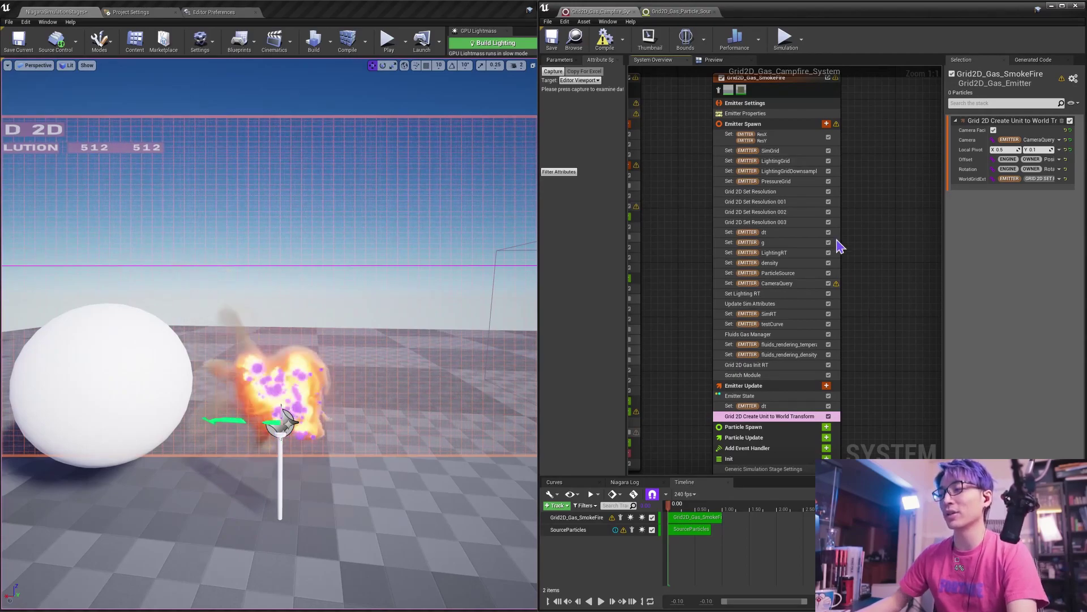
pyautogui.moveTo(891, 318); pyautogui.dragTo(838, 336, button='right')
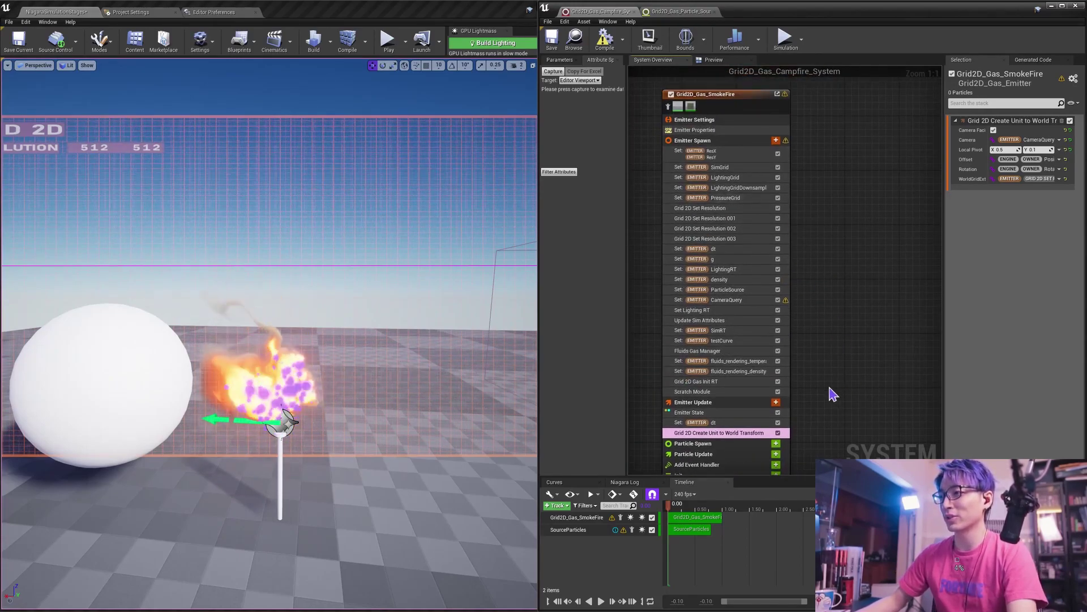
pyautogui.moveTo(833, 394); pyautogui.dragTo(855, 345, button='right')
# Maximize the Niagara editor window and select the Fluids Gas Manager module of the Grid2D_Gas_SmokeFire emitter.
pyautogui.moveTo(761, 12); pyautogui.dragTo(476, 1)
pyautogui.moveTo(437, 295); pyautogui.dragTo(566, 298, button='right')
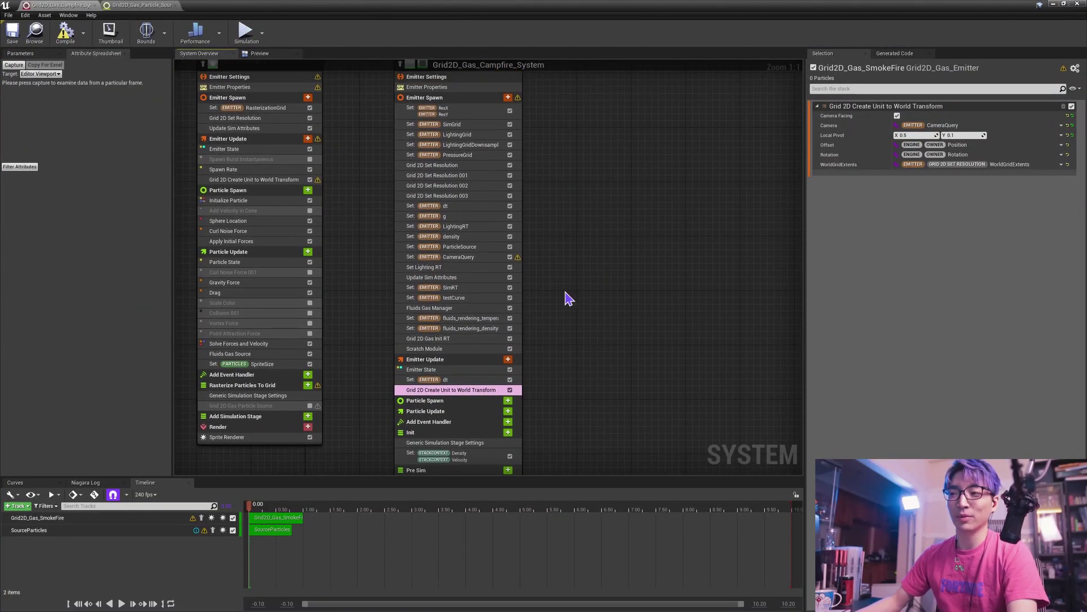
pyautogui.click(467, 311)
# Restore the Niagara editor beside the level view and widen the area showing the Fluids Gas Manager settings.
pyautogui.moveTo(684, 7); pyautogui.dragTo(920, 85)
pyautogui.doubleClick(913, 77)
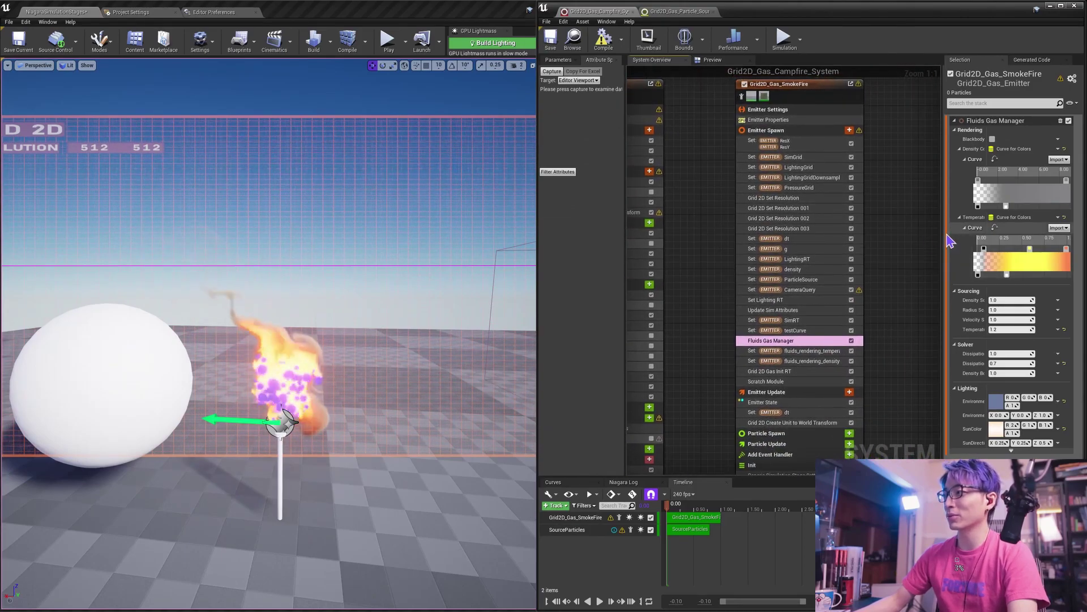
pyautogui.moveTo(947, 237); pyautogui.dragTo(885, 232)
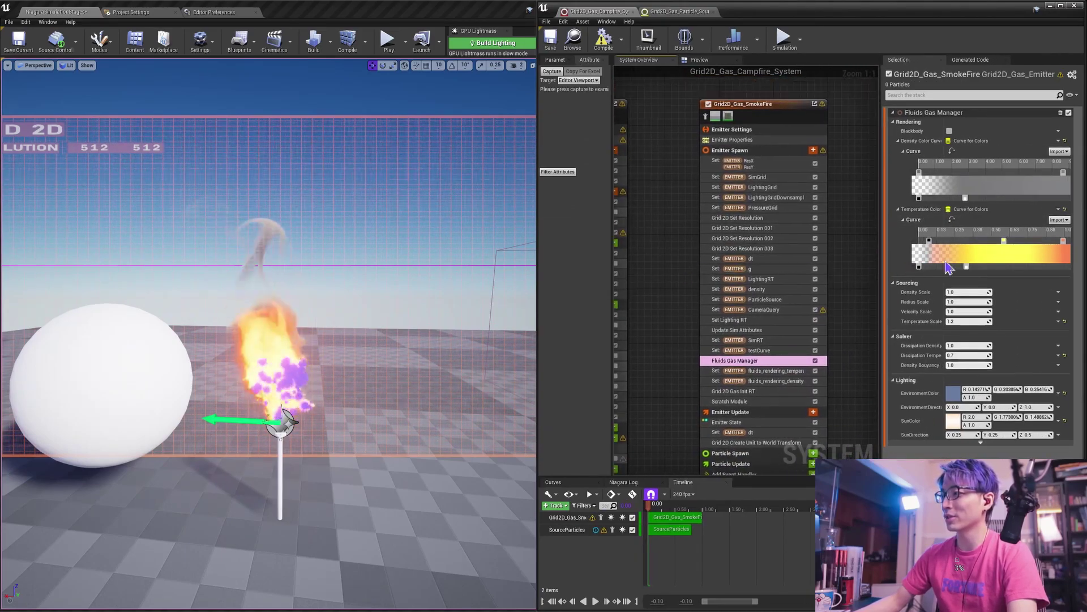
# Recolour the middle stop of the Fluids Gas Manager's temperature curve to cyan with hue 186 and value 16.
pyautogui.doubleClick(1004, 245)
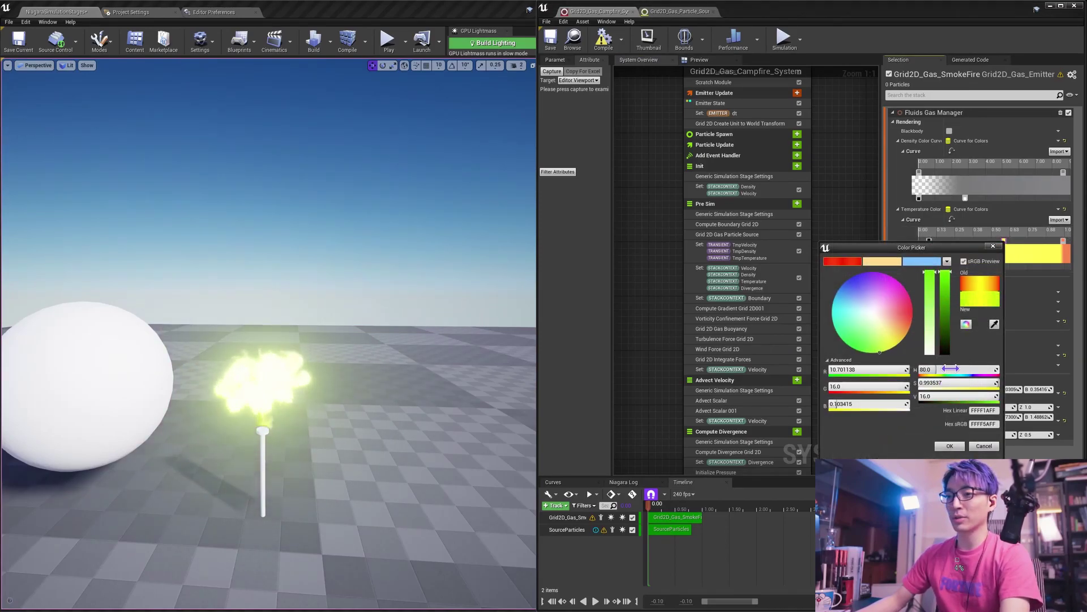
pyautogui.moveTo(948, 367); pyautogui.dragTo(952, 367)
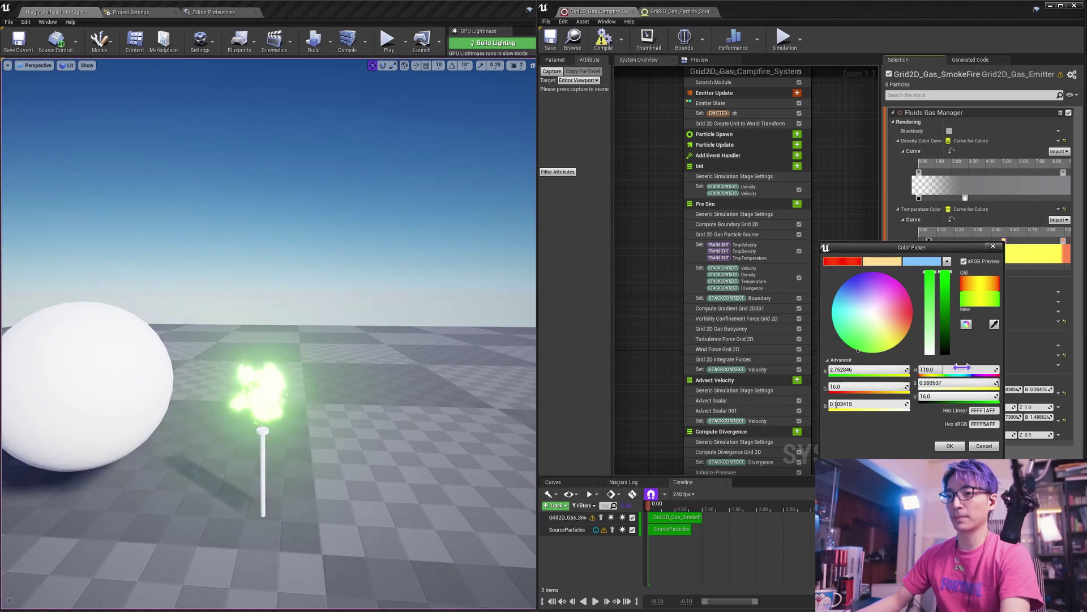
pyautogui.click(950, 396)
pyautogui.write('1')
pyautogui.press('Return')
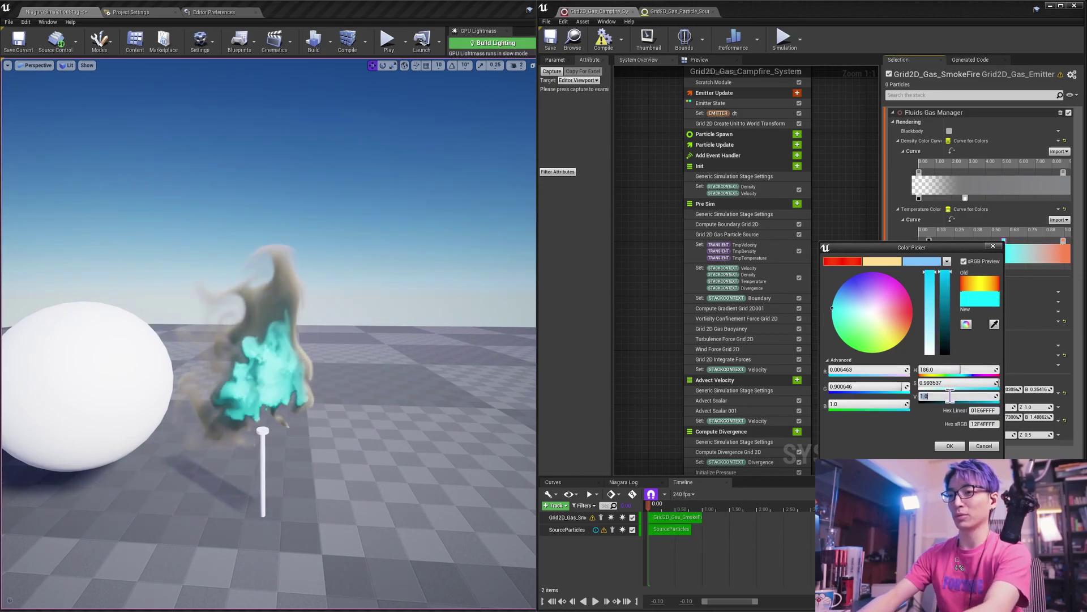
pyautogui.write('6')
pyautogui.press('Return')
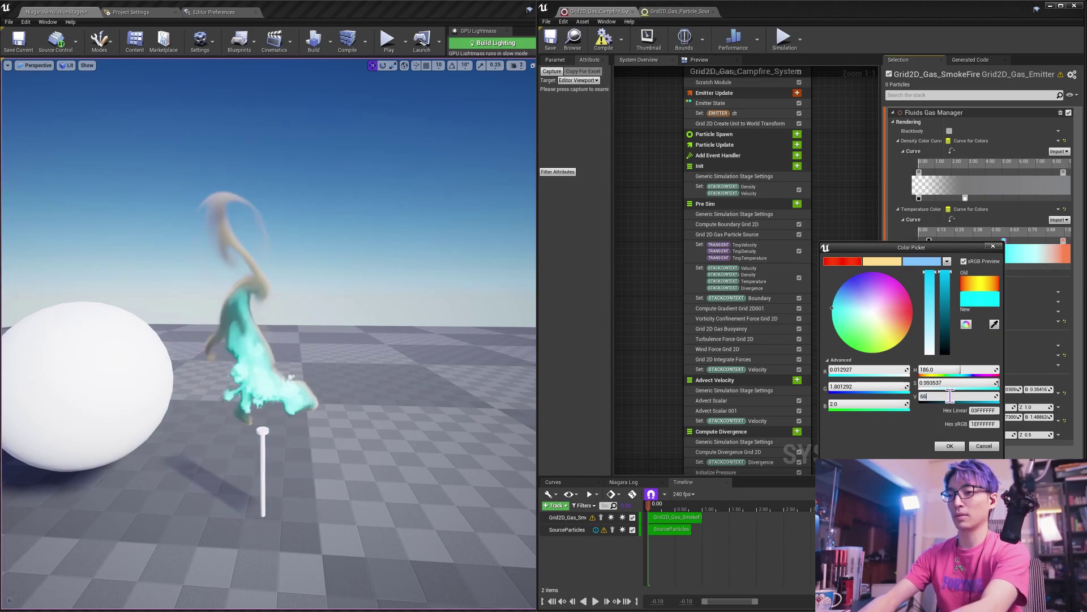
pyautogui.write('16')
pyautogui.press('Return')
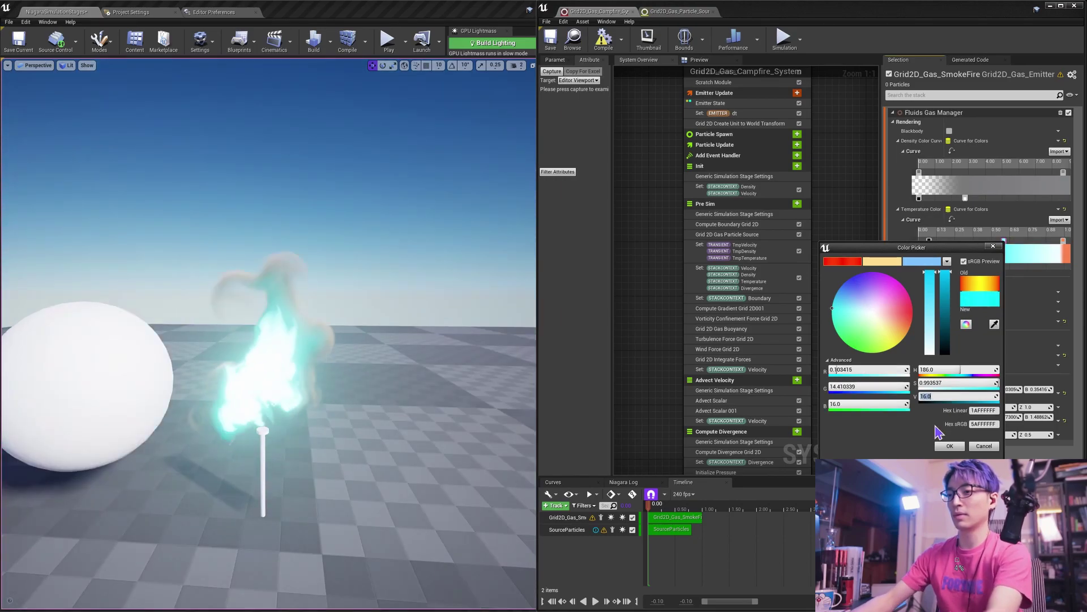
pyautogui.click(950, 445)
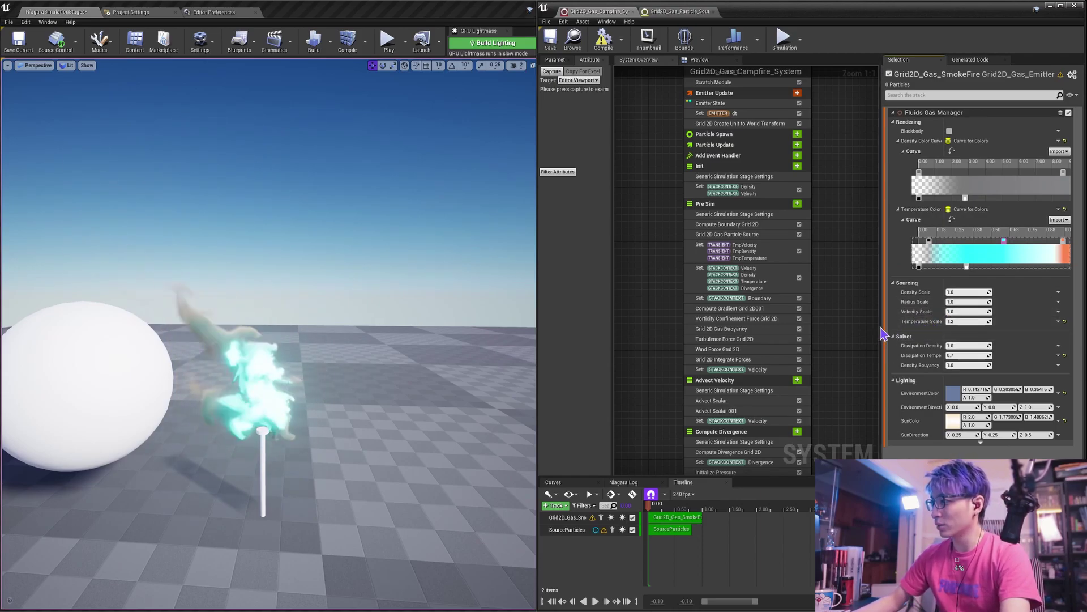
# Widen the Fluids Gas Manager settings area and recolour the temperature curve's middle stop to a warm orange-yellow.
pyautogui.moveTo(882, 334); pyautogui.dragTo(807, 334)
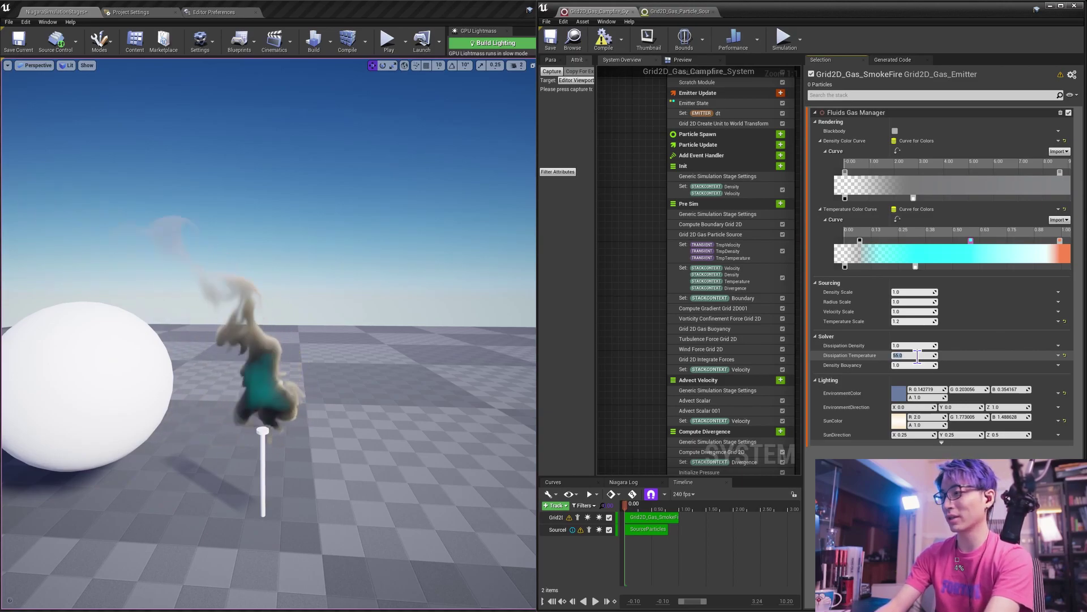
pyautogui.doubleClick(971, 242)
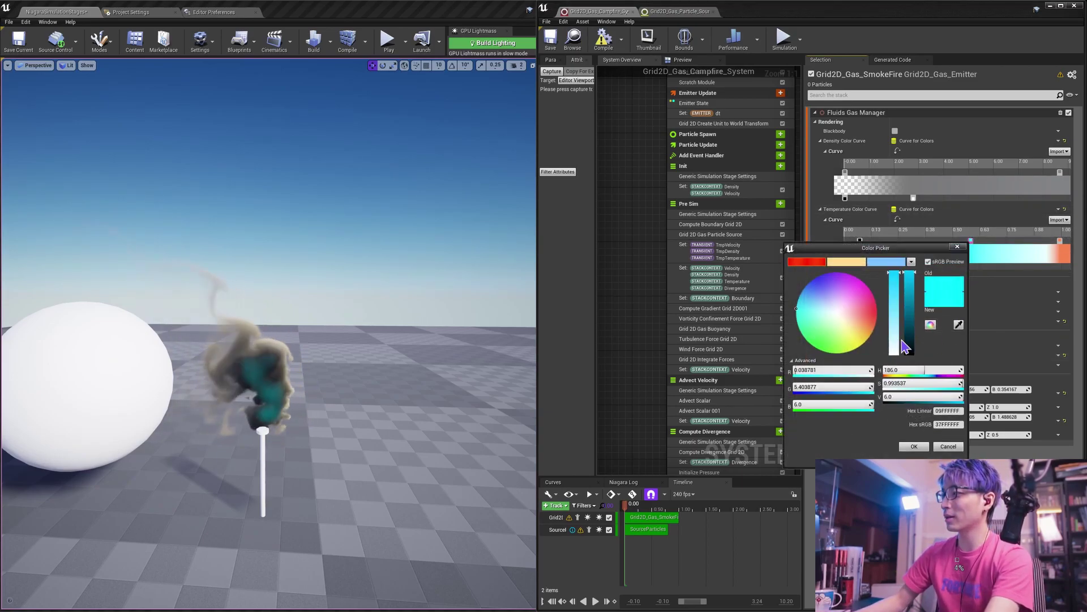
pyautogui.click(913, 339)
pyautogui.moveTo(399, 374); pyautogui.dragTo(340, 380, button='right')
pyautogui.press('w')
pyautogui.press('s')
pyautogui.press('w')
pyautogui.click(914, 446)
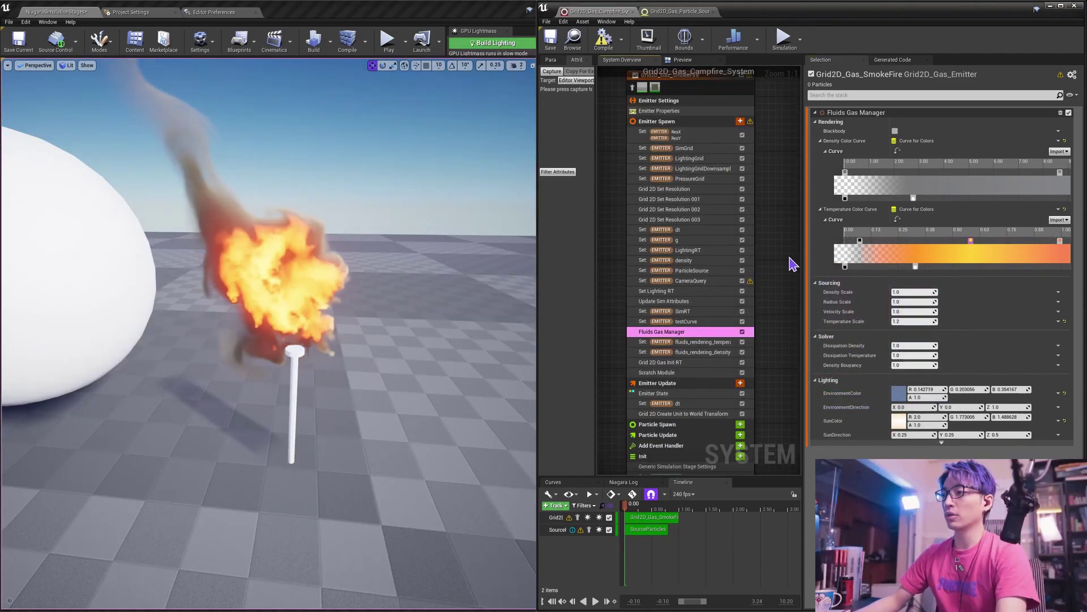
# Review the Grid2D_Gas_SmokeFire emitter's simulation stages from Advect Velocity down to Post Sim and back up to Pre Sim.
pyautogui.moveTo(764, 304); pyautogui.dragTo(751, 266, button='right')
pyautogui.scroll(-1, 761, 314)
pyautogui.scroll(-2, 767, 316)
pyautogui.moveTo(773, 405); pyautogui.dragTo(756, 147, button='right')
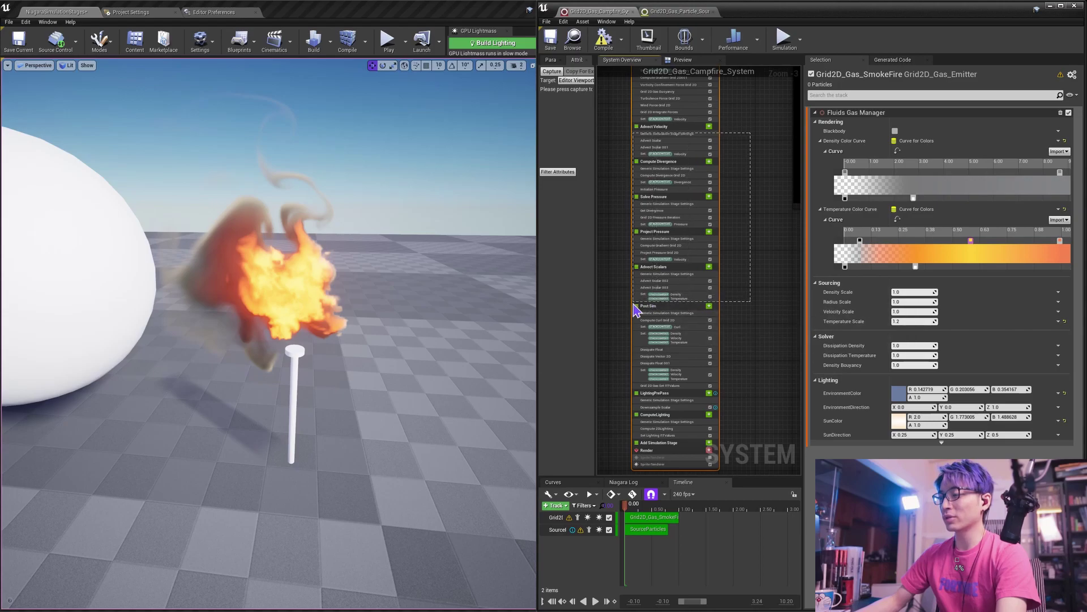
pyautogui.moveTo(633, 303); pyautogui.dragTo(637, 306)
pyautogui.scroll(4, 707, 396)
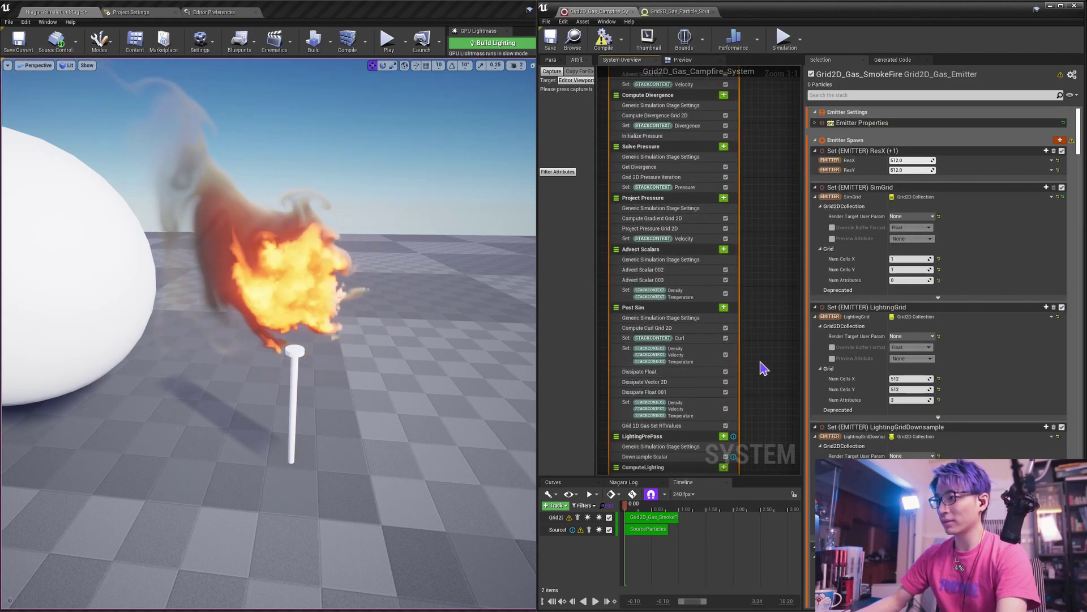
pyautogui.moveTo(779, 241); pyautogui.dragTo(777, 404, button='right')
pyautogui.moveTo(759, 185); pyautogui.dragTo(785, 341, button='right')
# Examine the settings of the Pre Sim modules, including Grid 2D Gas Particle Source, Vorticity Confinement, Buoyancy and Wind Force.
pyautogui.click(722, 220)
pyautogui.click(721, 231)
pyautogui.click(721, 241)
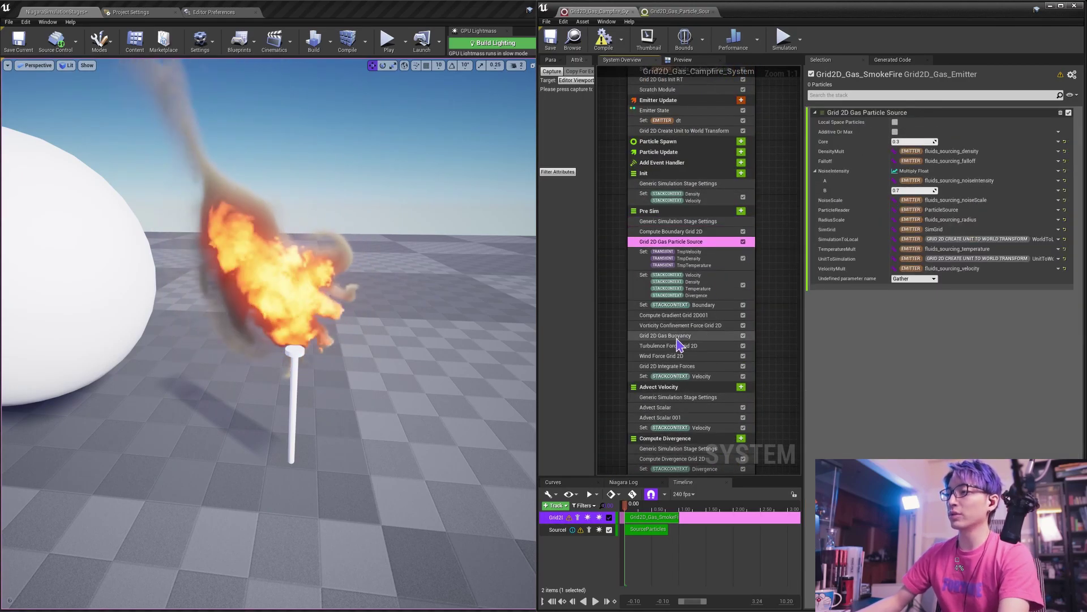
pyautogui.click(716, 315)
pyautogui.click(719, 327)
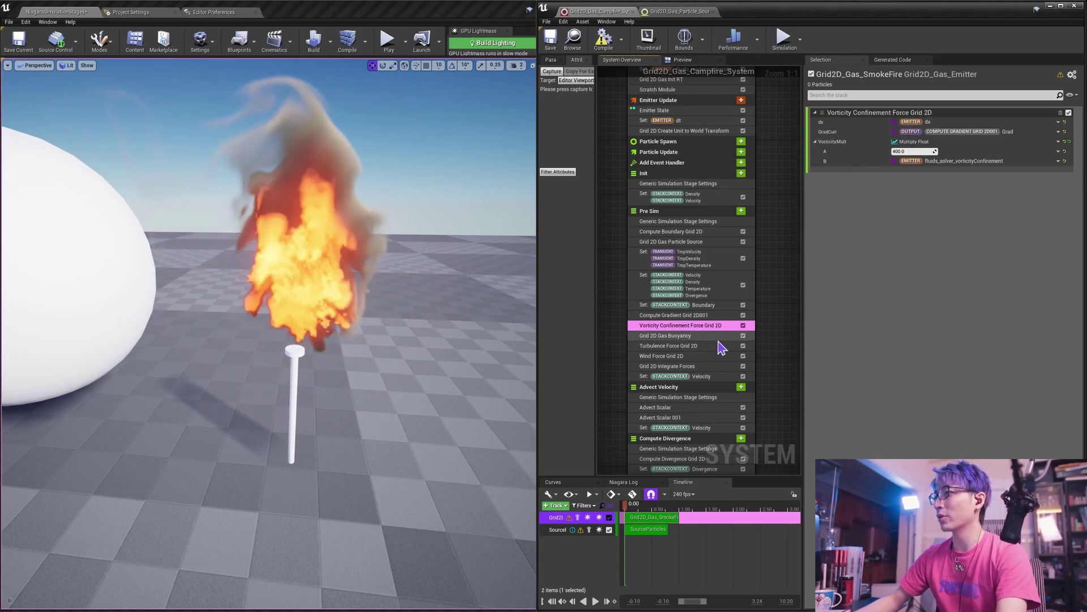
pyautogui.click(716, 336)
pyautogui.click(710, 356)
pyautogui.click(913, 170)
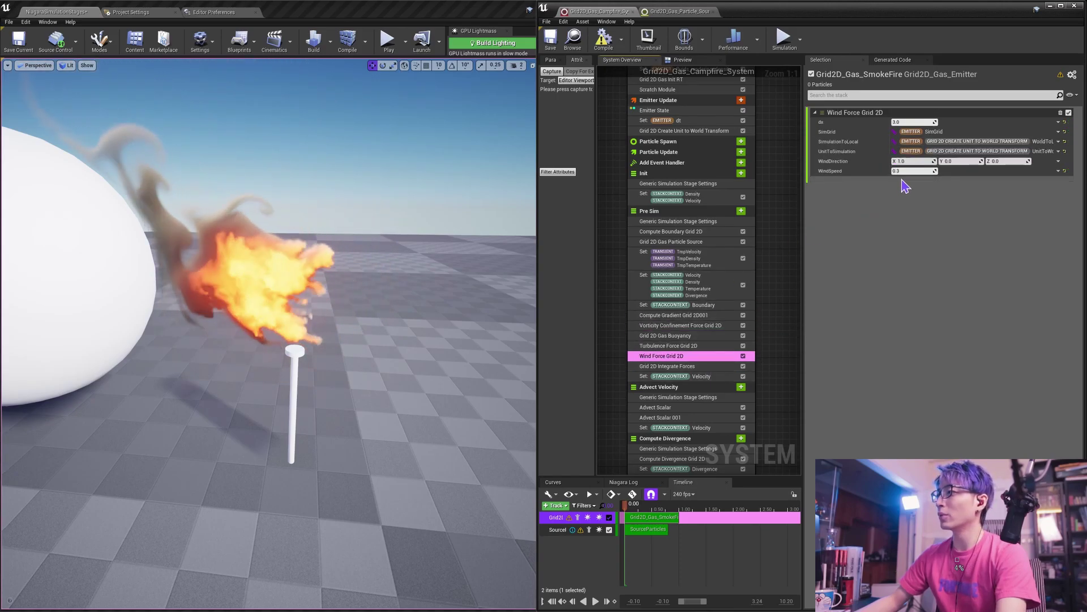
# Set the Turbulence Force Grid 2D module's NoiseIntensity to 66 and its NoiseScale to 5.
pyautogui.write('6')
pyautogui.press('Return')
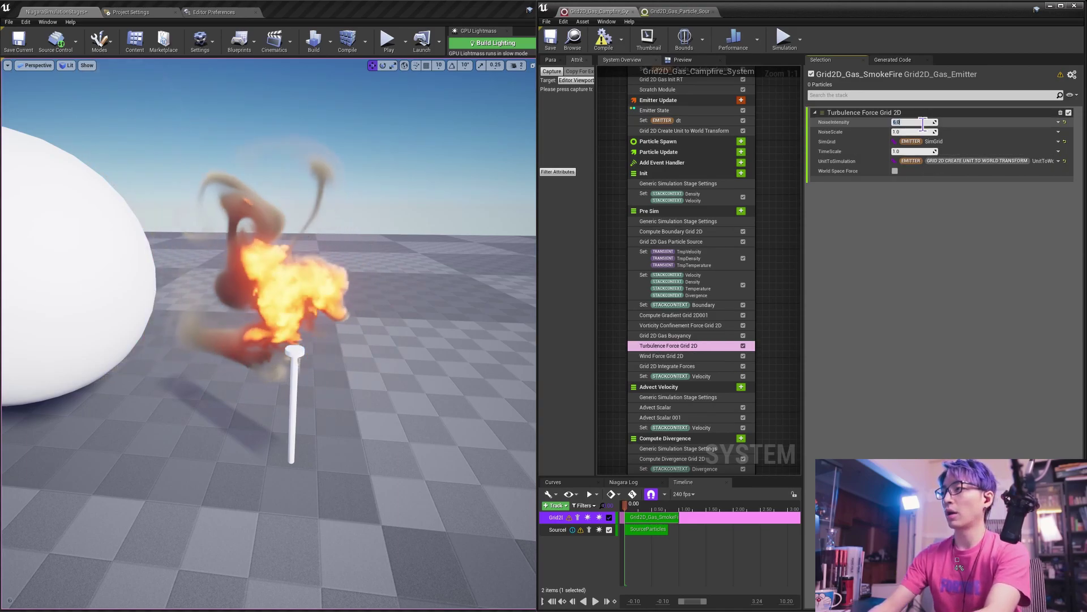
pyautogui.write('26')
pyautogui.press('Return')
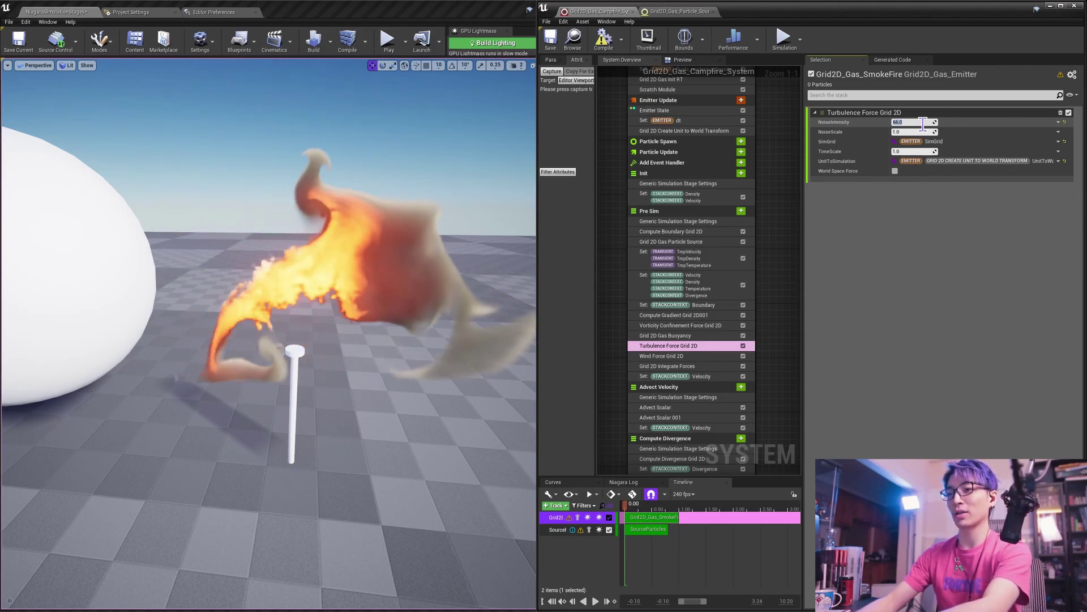
pyautogui.click(911, 132)
pyautogui.write('5')
pyautogui.press('Return')
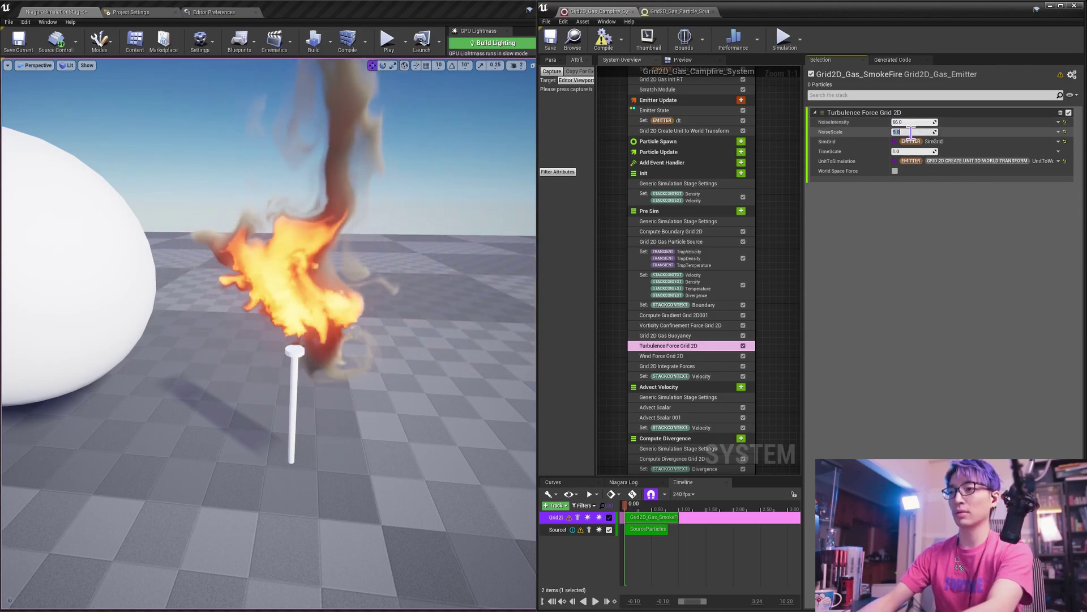
# Reset the Turbulence Force Grid 2D module's NoiseIntensity to its default.
pyautogui.press('s')
pyautogui.moveTo(454, 145); pyautogui.dragTo(456, 126, button='right')
pyautogui.press('w')
pyautogui.click(1064, 122)
pyautogui.click(918, 134)
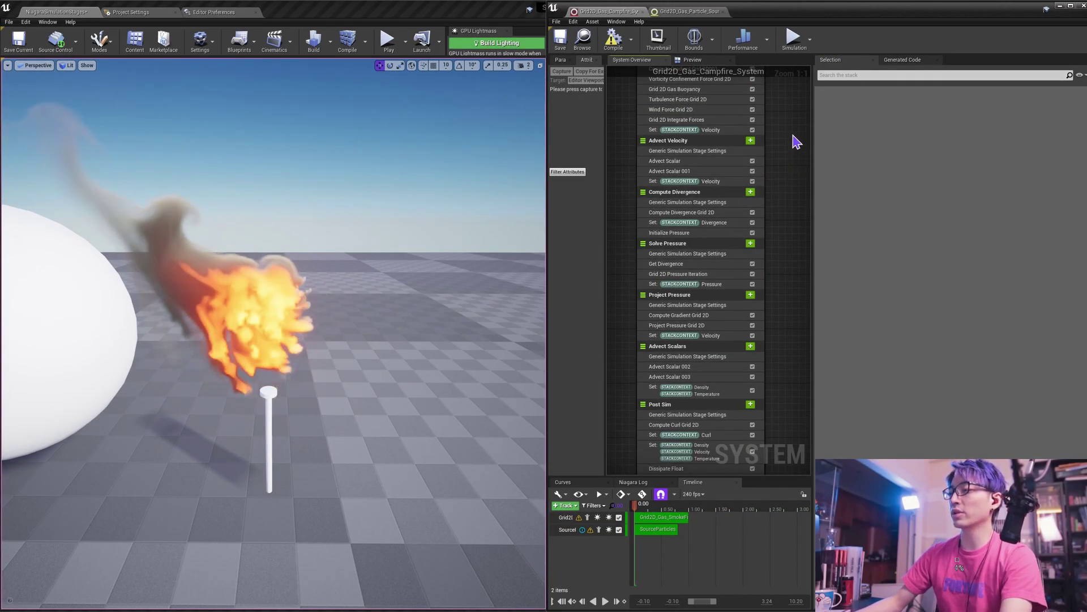
# Enable Preview Attribute for the SimGrid parameter in the Grid2D_Gas_SmokeFire emitter's Emitter Spawn section.
pyautogui.moveTo(797, 142); pyautogui.dragTo(797, 158, button='right')
pyautogui.moveTo(799, 155); pyautogui.dragTo(728, 282)
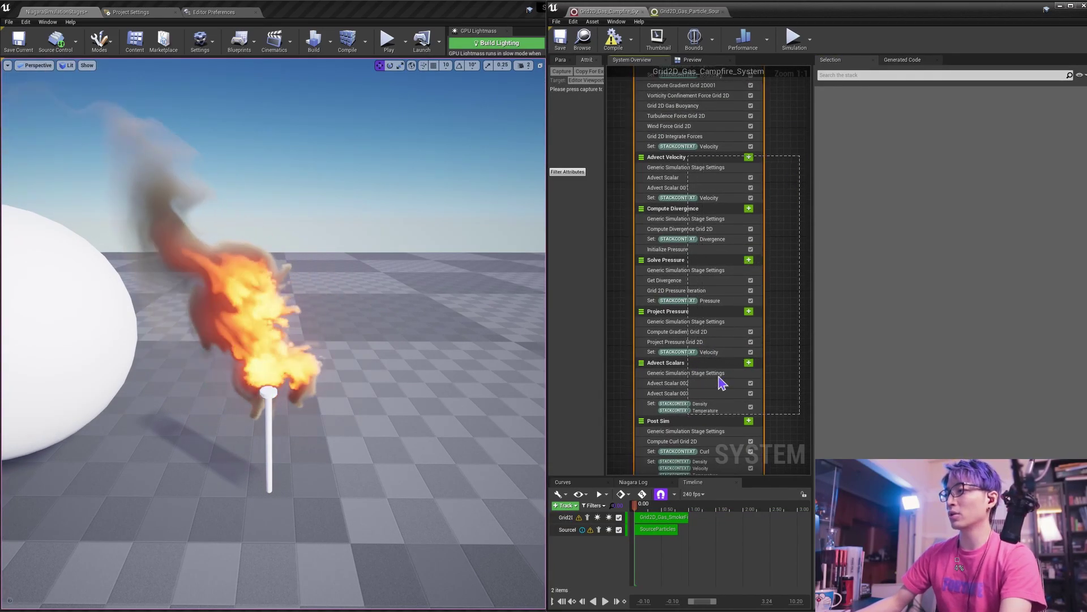
pyautogui.click(791, 210)
pyautogui.scroll(15, 766, 195)
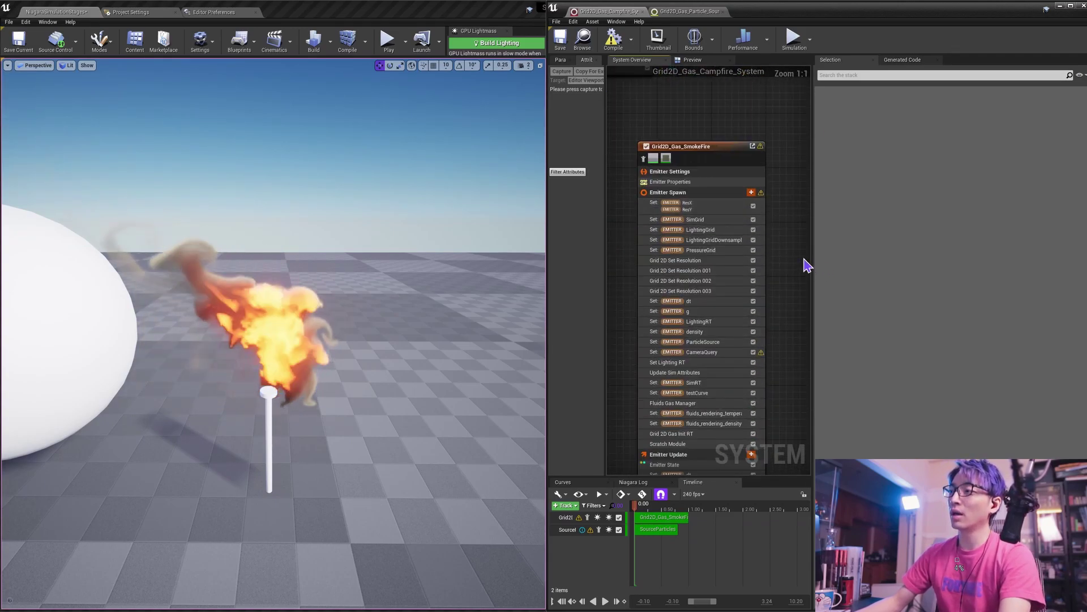
pyautogui.scroll(-3, 763, 209)
pyautogui.click(731, 152)
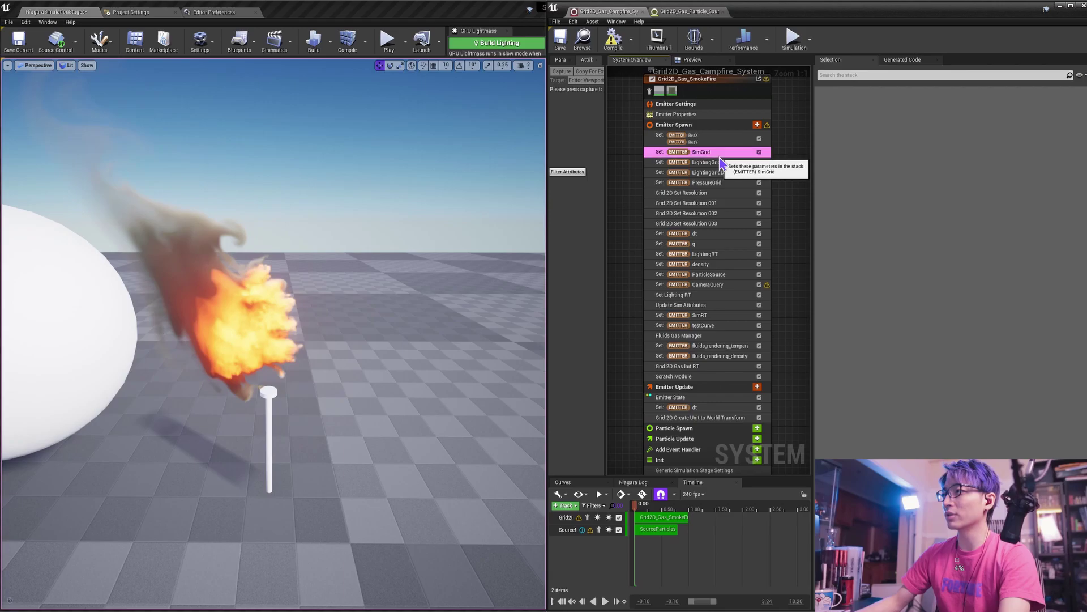
pyautogui.click(841, 163)
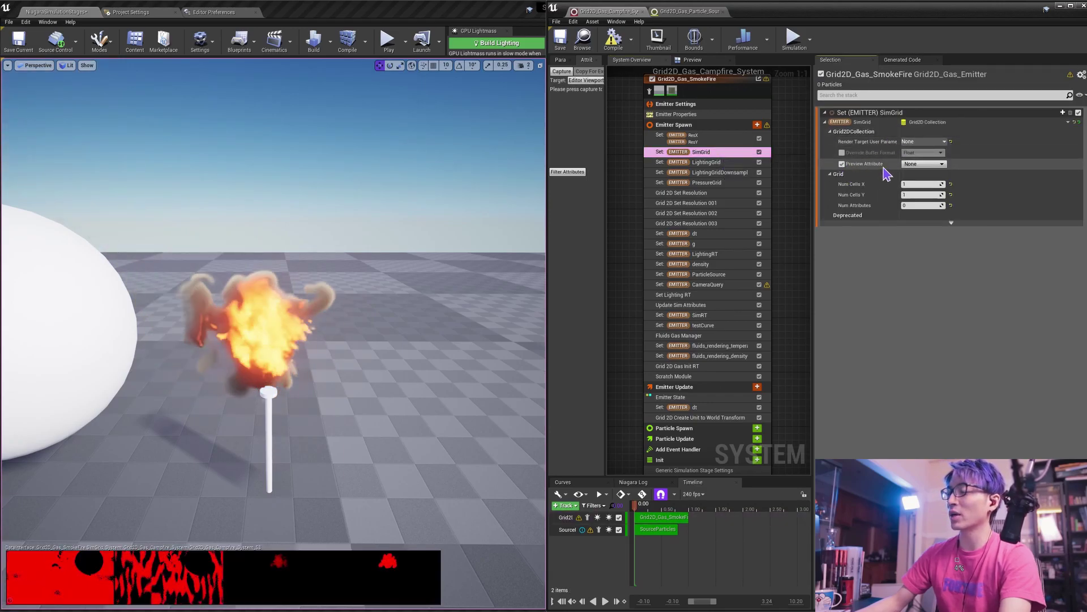
# Maximize the level editor and place a smaller Niagara editor window over it, keeping the grid attribute previews uncovered.
pyautogui.moveTo(764, 21); pyautogui.dragTo(907, 17)
pyautogui.click(547, 168)
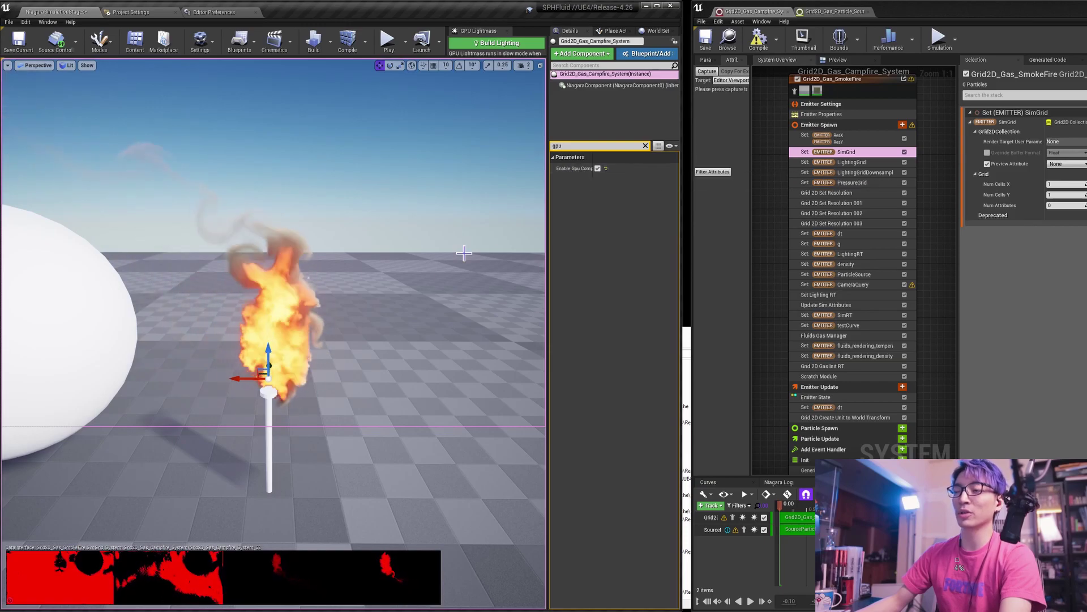
pyautogui.doubleClick(482, 13)
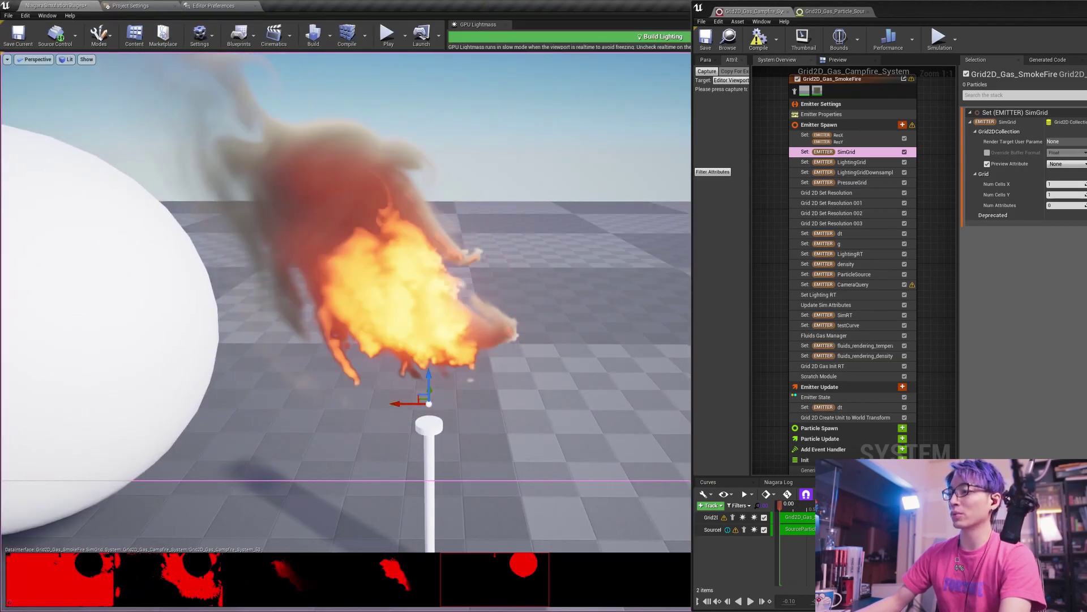
pyautogui.doubleClick(927, 13)
pyautogui.moveTo(1086, 74); pyautogui.dragTo(927, 117)
pyautogui.click(940, 259)
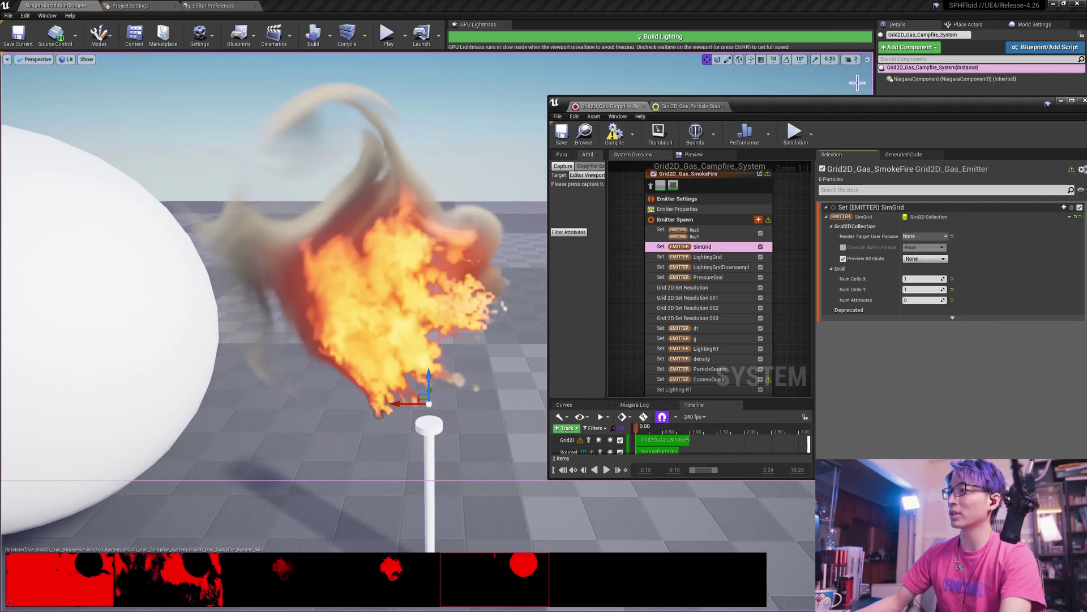
pyautogui.hotkey('alt', 'Tab')
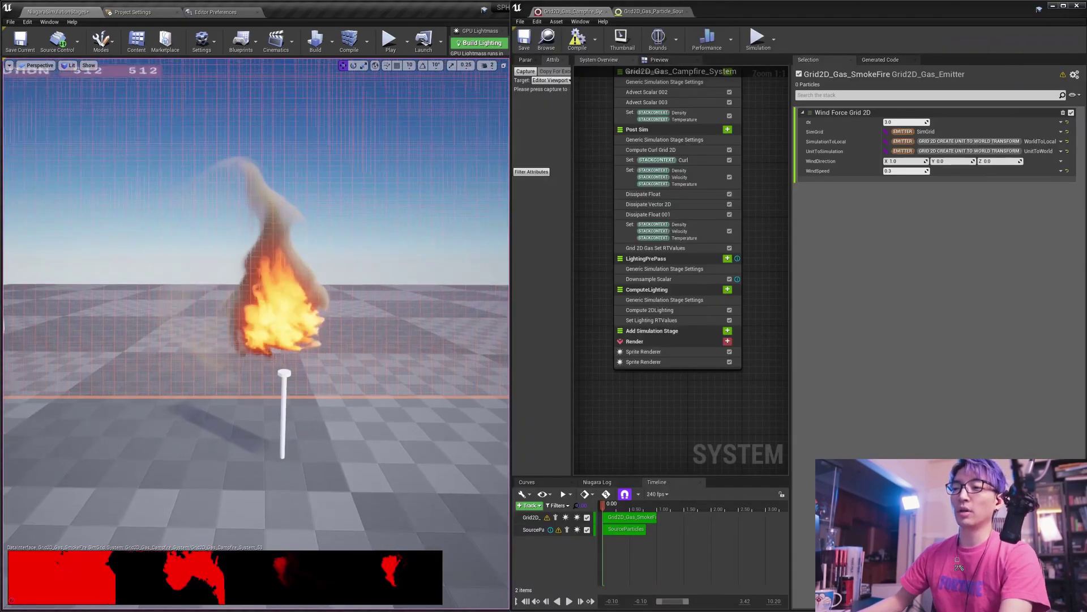
# Set the Wind Force Grid 2D module's WindSpeed to 1.0 and examine the flame from several angles.
pyautogui.moveTo(255, 334); pyautogui.dragTo(142, 329, button='right')
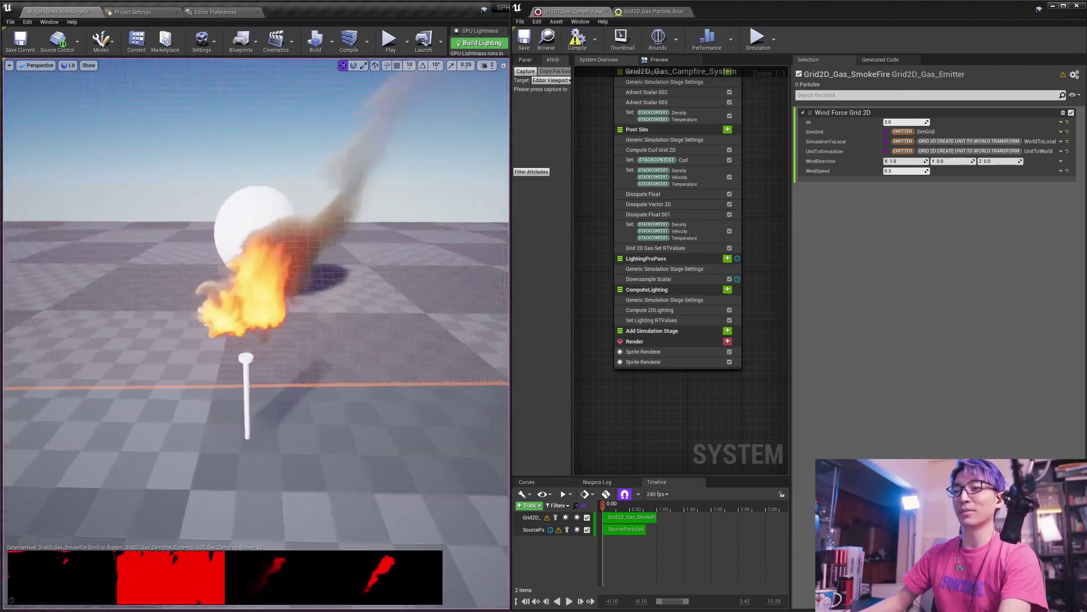
pyautogui.moveTo(255, 335); pyautogui.dragTo(289, 377, button='right')
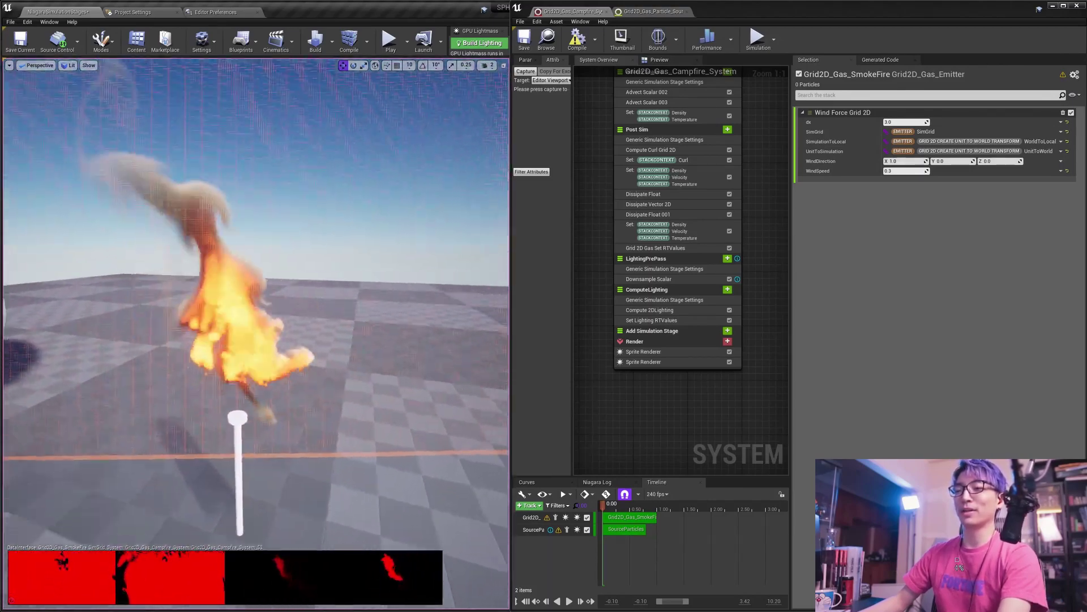
pyautogui.click(957, 255)
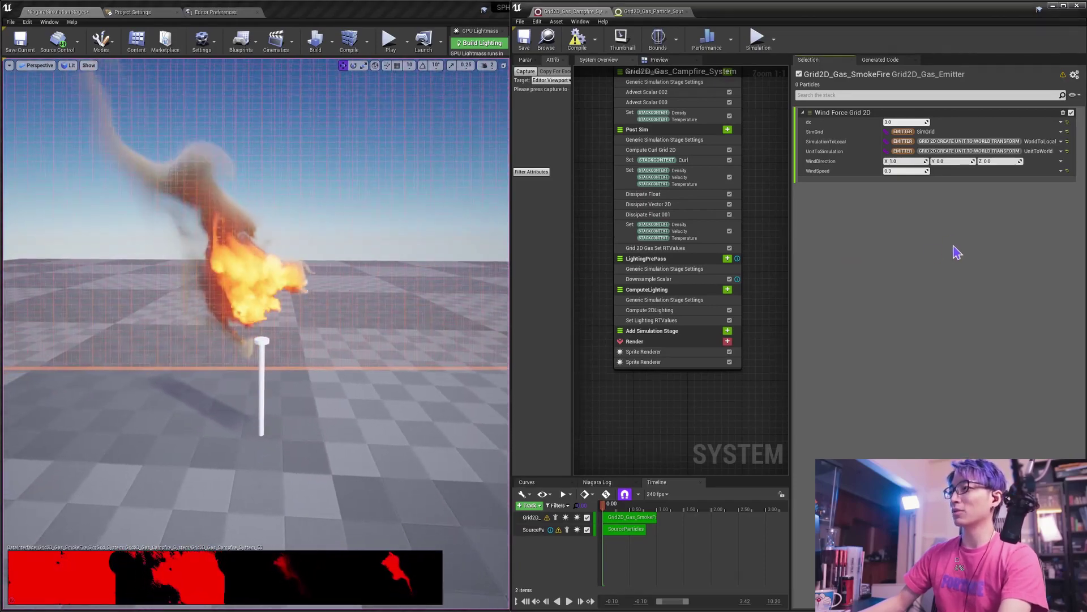
pyautogui.click(908, 171)
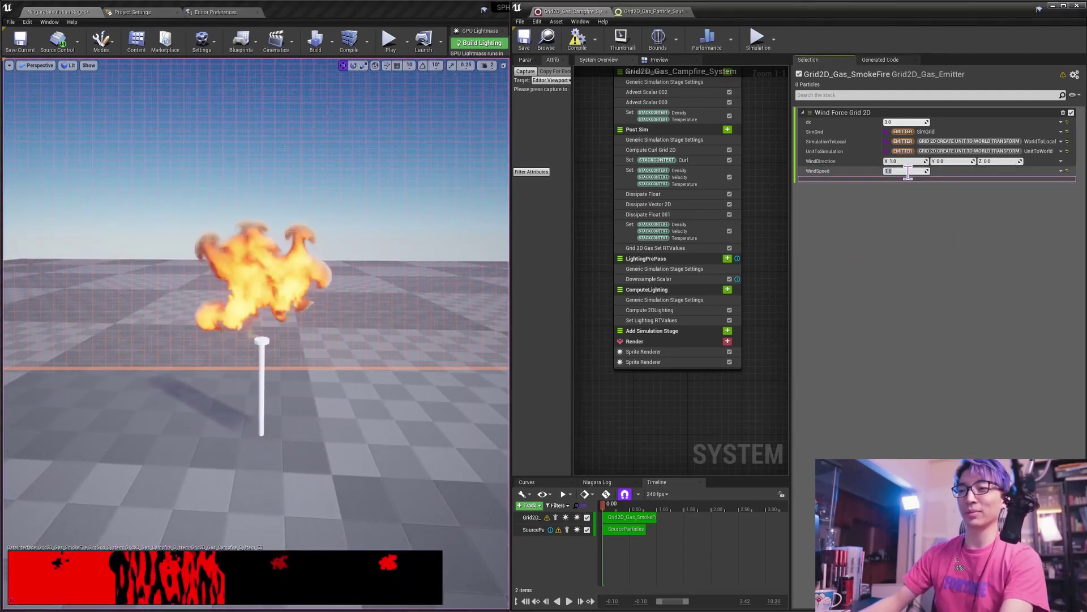
pyautogui.write('1.0')
pyautogui.press('Return')
pyautogui.moveTo(254, 334); pyautogui.dragTo(248, 345, button='right')
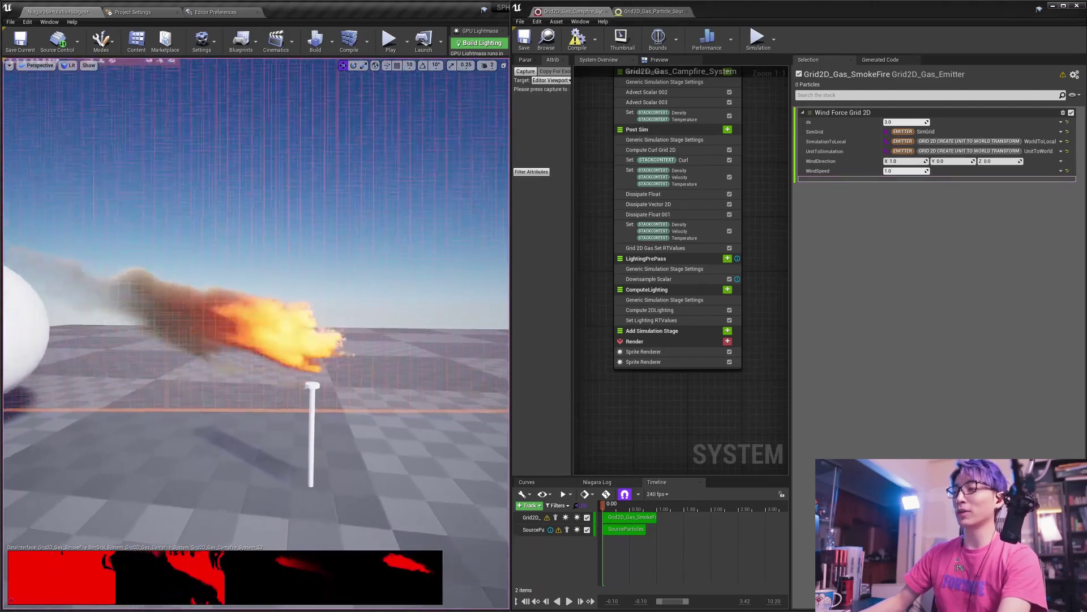
pyautogui.keyDown('alt'); pyautogui.moveTo(383, 245); pyautogui.dragTo(384, 245); pyautogui.keyUp('alt')
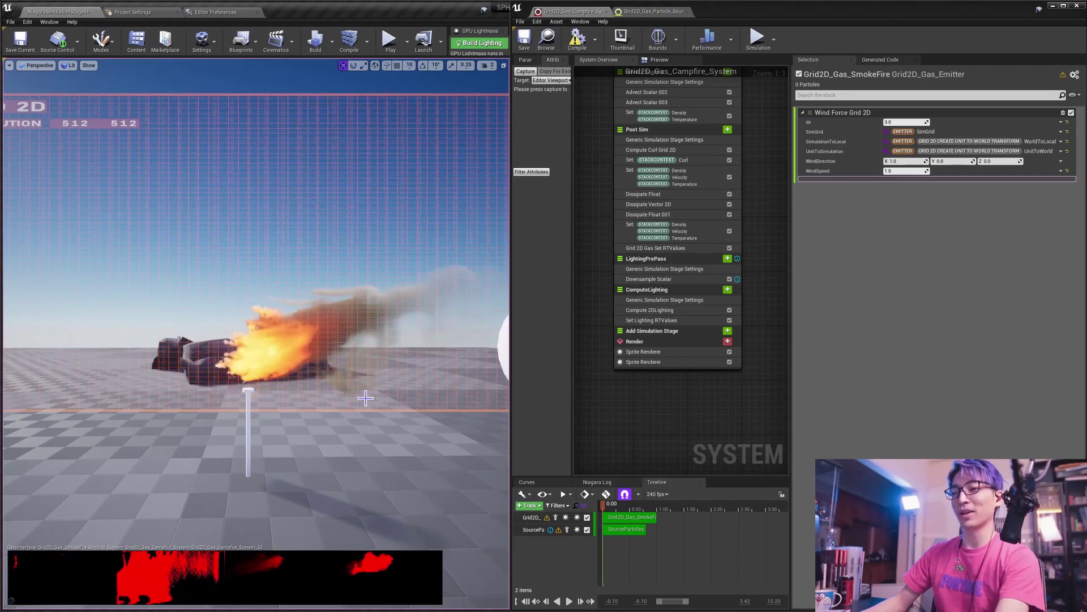
pyautogui.keyDown('alt'); pyautogui.moveTo(365, 398); pyautogui.dragTo(366, 398); pyautogui.keyUp('alt')
pyautogui.keyDown('alt'); pyautogui.moveTo(427, 311); pyautogui.dragTo(427, 310); pyautogui.keyUp('alt')
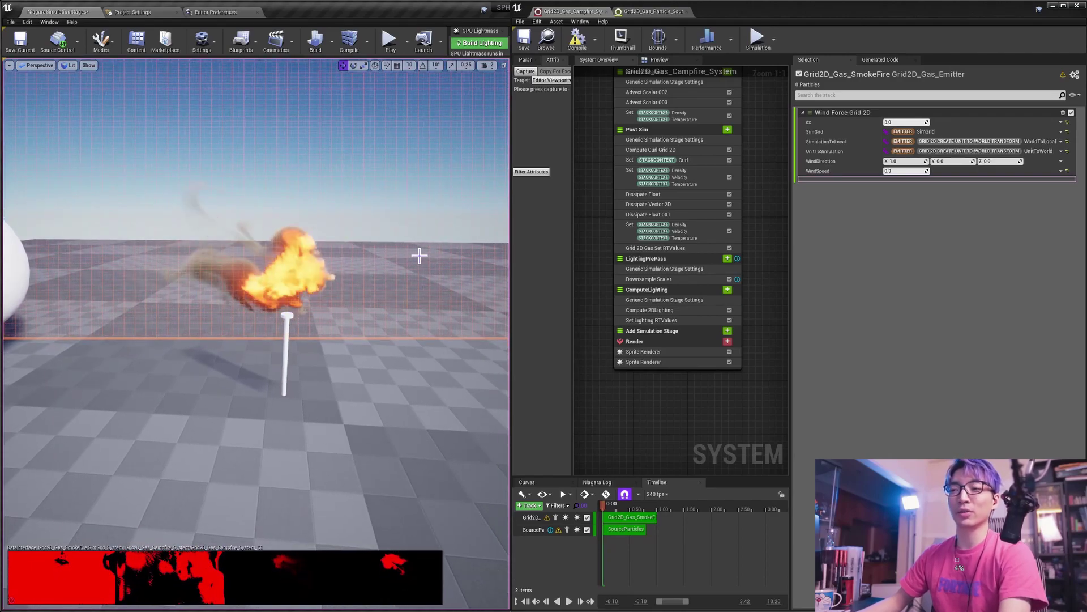
# Disable the SmokeFire emitter's first Sprite Renderer and turn on performance timings for the simulation stages.
pyautogui.click(730, 351)
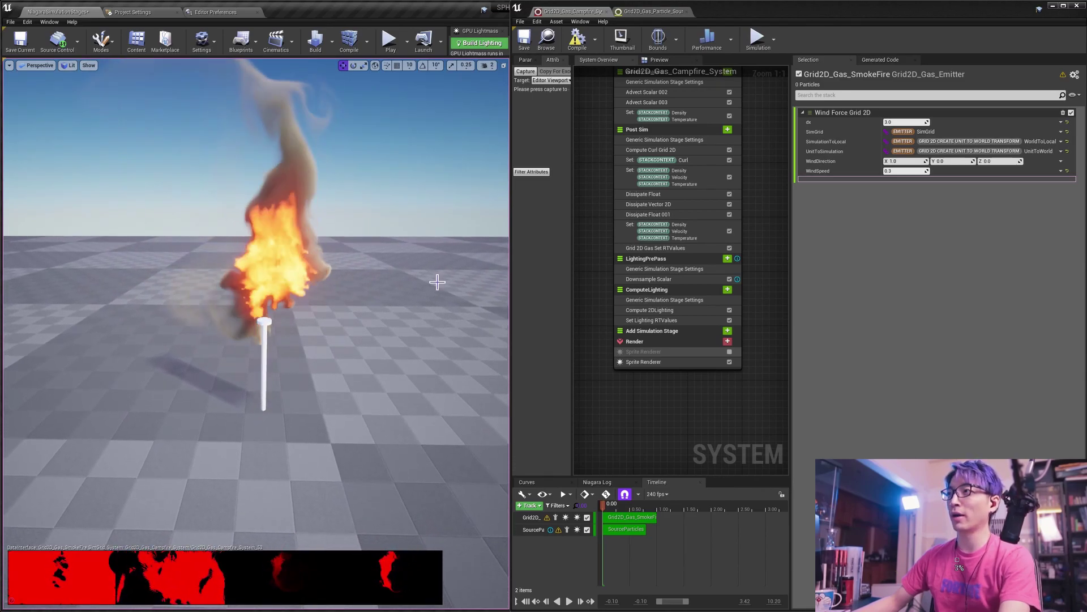
pyautogui.click(710, 49)
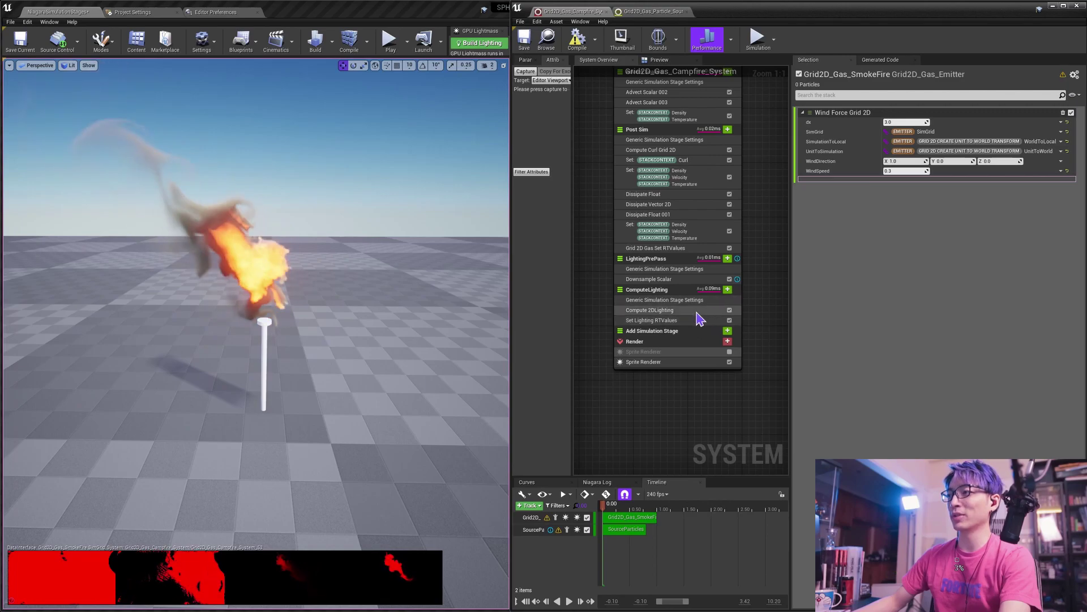
# Move the large white sphere right beside the campfire flame so it collides with the gas simulation.
pyautogui.moveTo(469, 266); pyautogui.dragTo(517, 265, button='right')
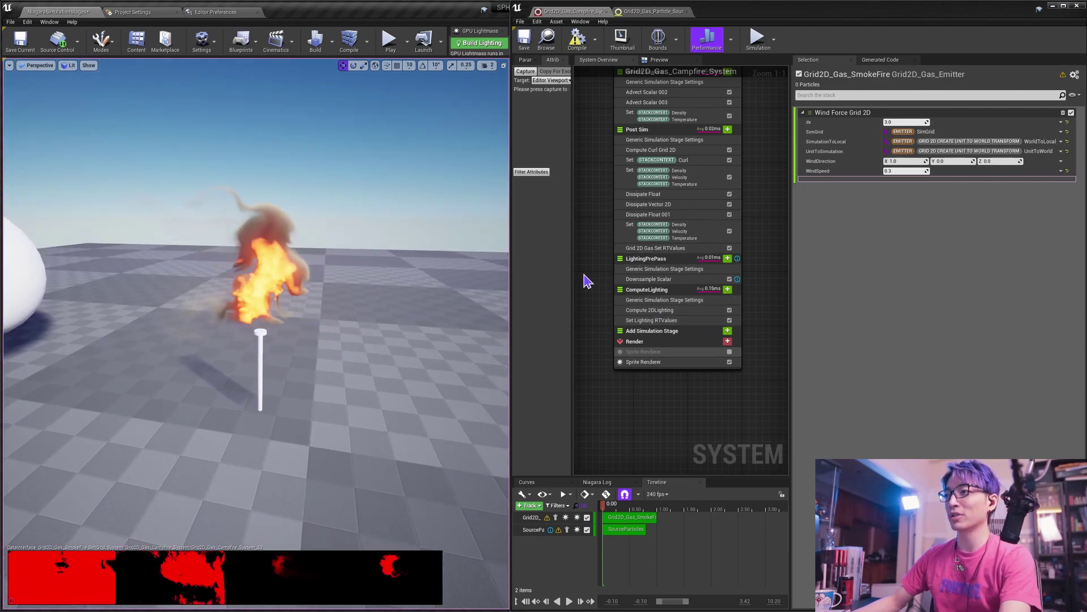
pyautogui.moveTo(255, 266)
pyautogui.mouseDown(button='right')
pyautogui.moveTo(189, 266)
pyautogui.moveTo(261, 271)
pyautogui.moveTo(257, 259)
pyautogui.moveTo(226, 277)
pyautogui.moveTo(212, 273)
pyautogui.moveTo(278, 267)
pyautogui.moveTo(229, 274)
pyautogui.moveTo(240, 274)
pyautogui.mouseUp(button='right')
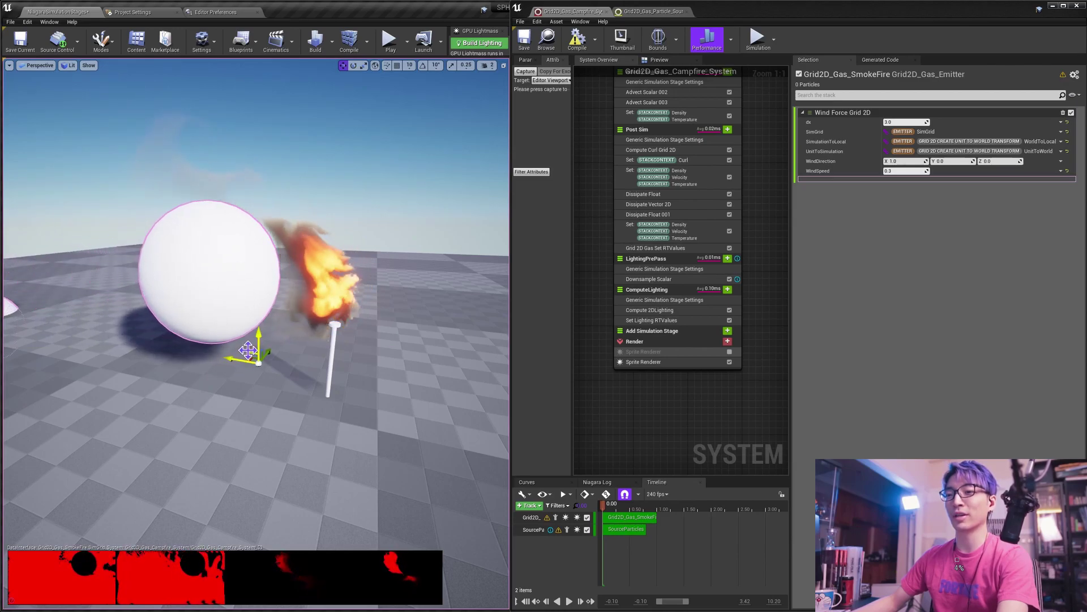
pyautogui.moveTo(310, 293); pyautogui.dragTo(262, 312)
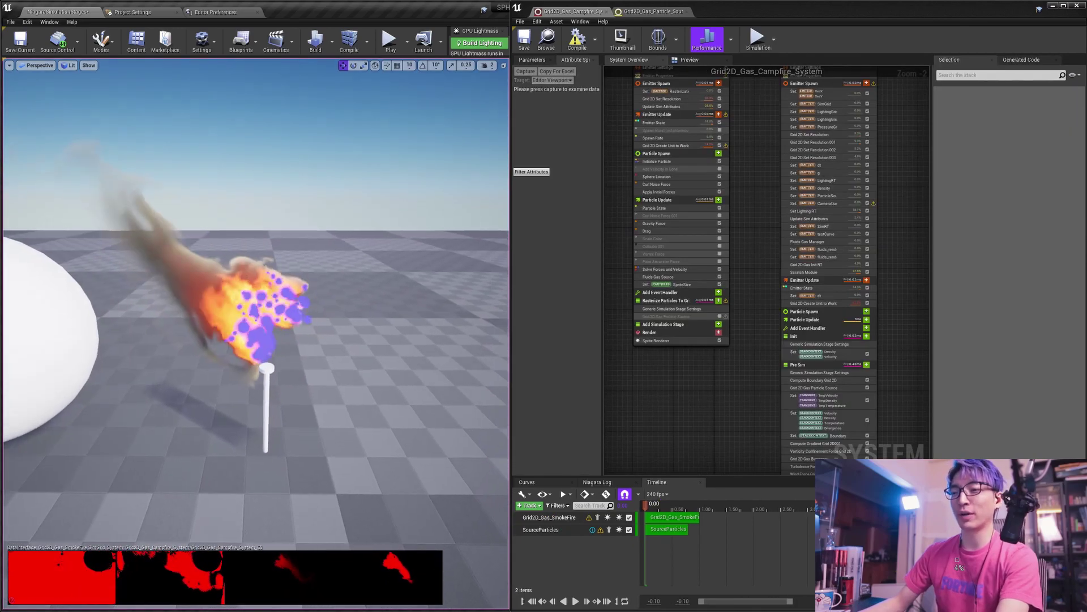
# Examine the campfire flame, its source particles and the nearby sphere from several distances and angles.
pyautogui.press('w')
pyautogui.moveTo(348, 309)
pyautogui.mouseDown(button='right')
pyautogui.moveTo(308, 309)
pyautogui.moveTo(348, 310)
pyautogui.mouseUp(button='right')
pyautogui.moveTo(264, 315); pyautogui.dragTo(451, 383, button='right')
pyautogui.press('s')
pyautogui.press('s')
pyautogui.press('s')
pyautogui.moveTo(382, 370); pyautogui.dragTo(441, 351, button='right')
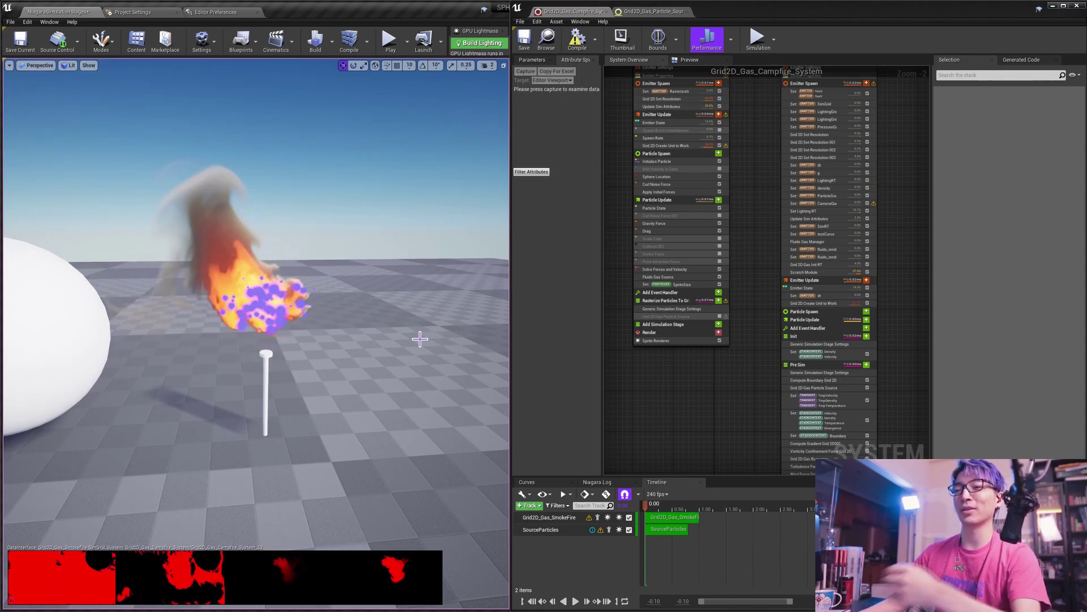
pyautogui.moveTo(398, 338); pyautogui.dragTo(424, 345, button='right')
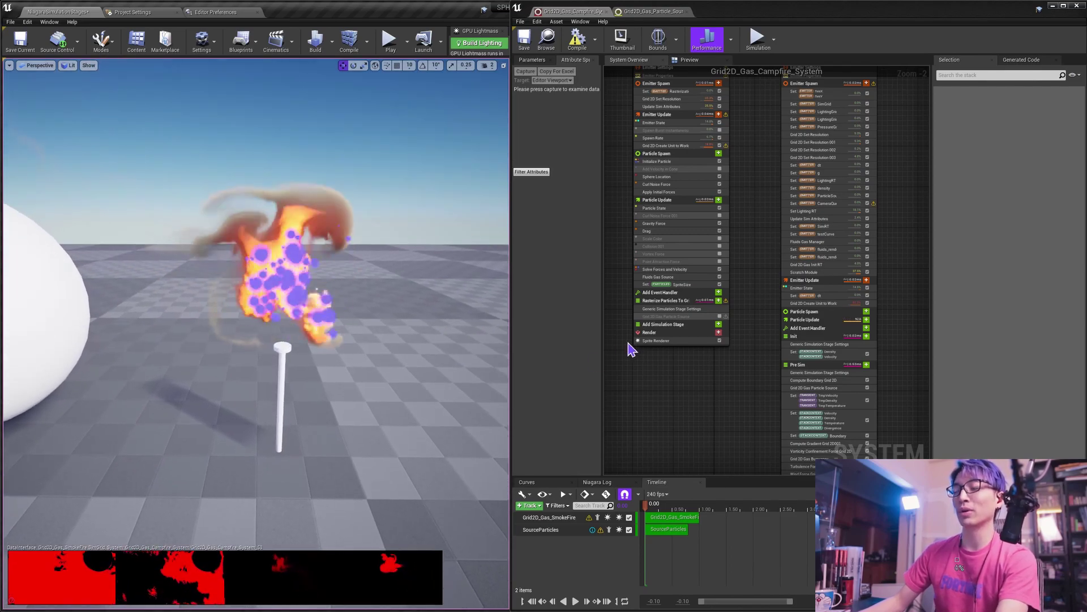
# Search the modules available for the SourceParticles emitter's Particle Update stage for skeletal mesh and static mesh, without adding one.
pyautogui.scroll(2, 652, 365)
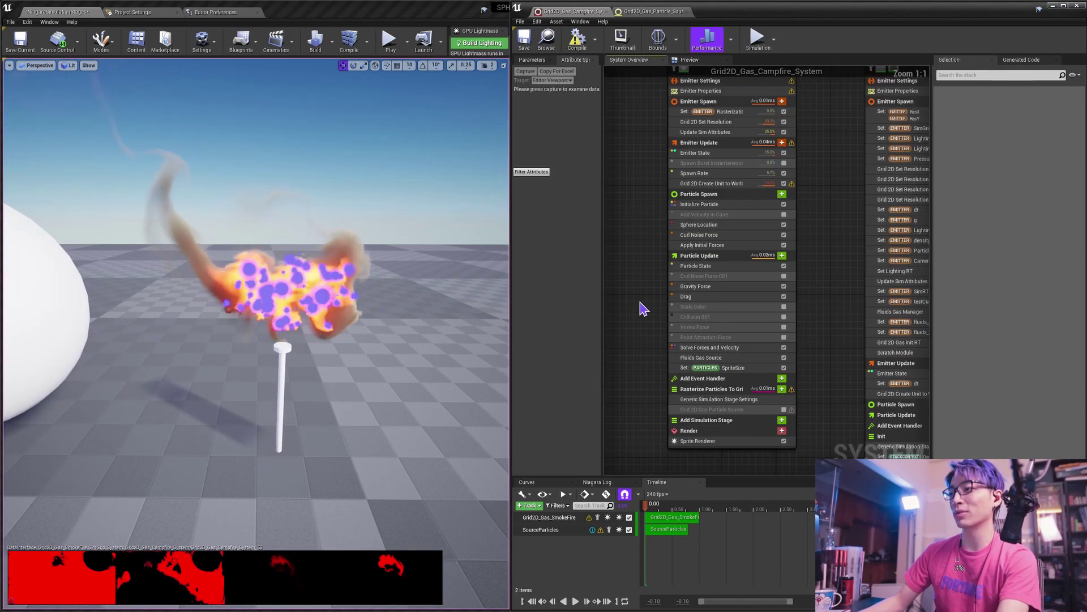
pyautogui.click(748, 259)
pyautogui.write('skele')
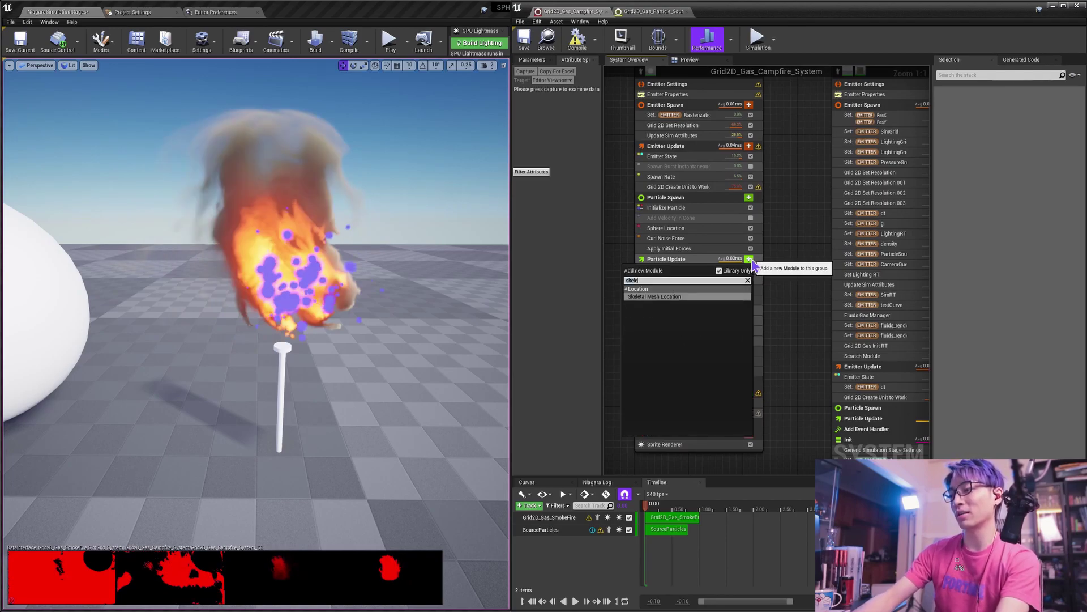
pyautogui.press('BackSpace')
pyautogui.press('BackSpace')
pyautogui.press('BackSpace')
pyautogui.press('BackSpace')
pyautogui.press('BackSpace')
pyautogui.write('static mesh')
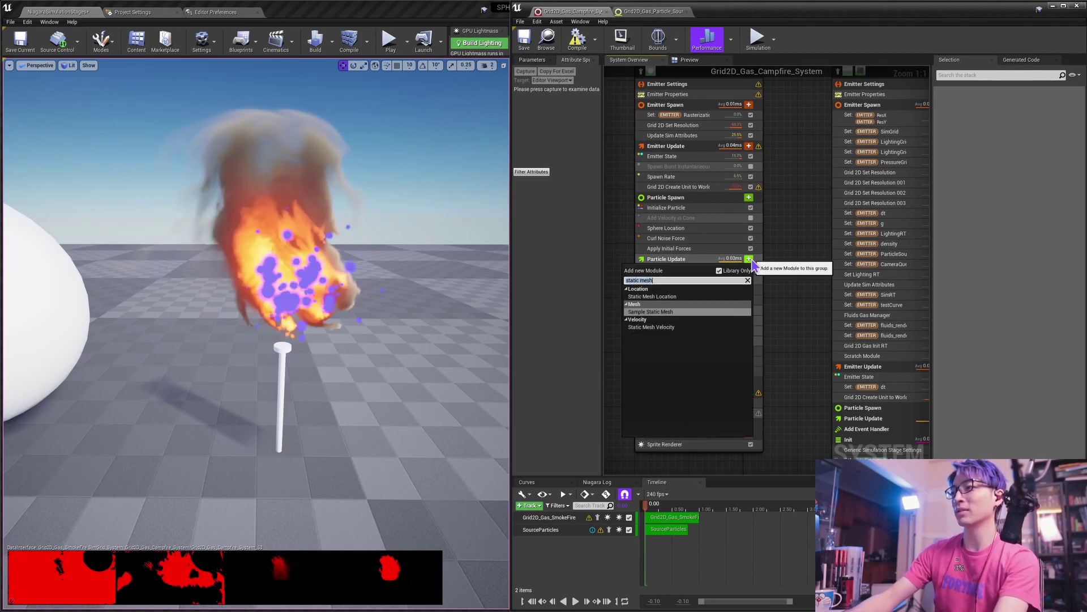
pyautogui.press('BackSpace')
pyautogui.click(764, 252)
pyautogui.moveTo(642, 260); pyautogui.dragTo(653, 267, button='right')
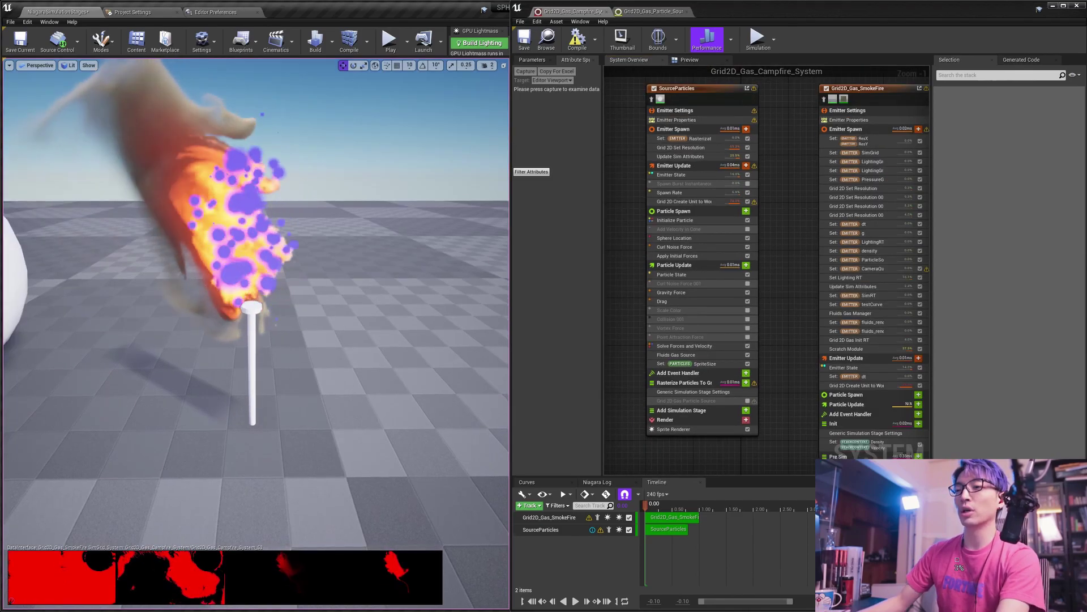
pyautogui.moveTo(434, 302)
pyautogui.mouseDown(button='right')
pyautogui.moveTo(430, 278)
pyautogui.moveTo(435, 302)
pyautogui.moveTo(490, 302)
pyautogui.moveTo(422, 284)
pyautogui.moveTo(433, 302)
pyautogui.mouseUp(button='right')
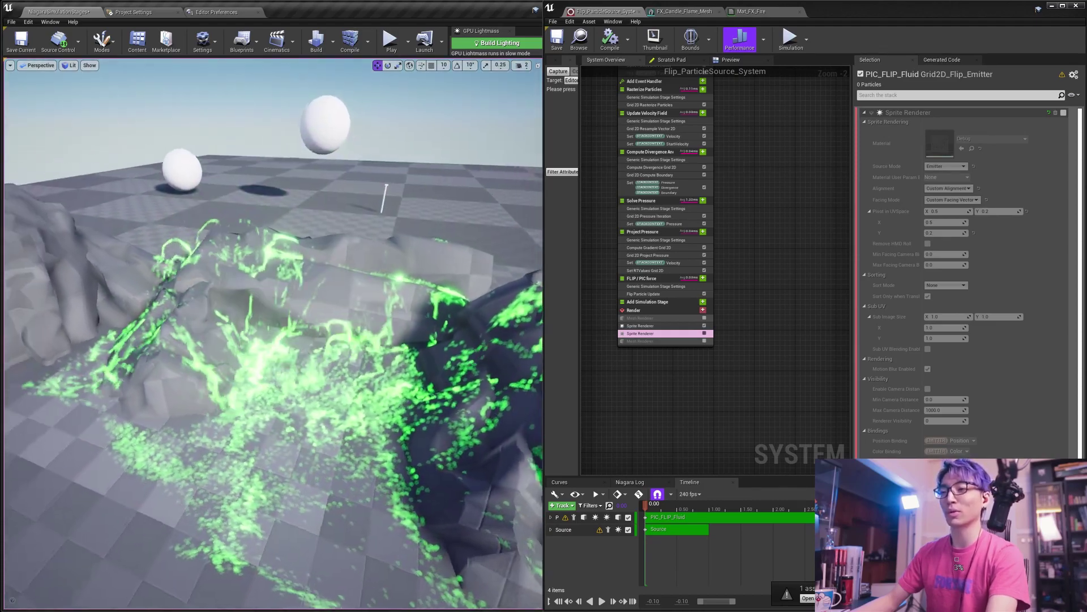
# Inspect the PIC_FLIP_Fluid emitter's Collision module settings and view the green fluid flowing over the rocks.
pyautogui.scroll(2, 739, 274)
pyautogui.moveTo(774, 183); pyautogui.dragTo(758, 261, button='right')
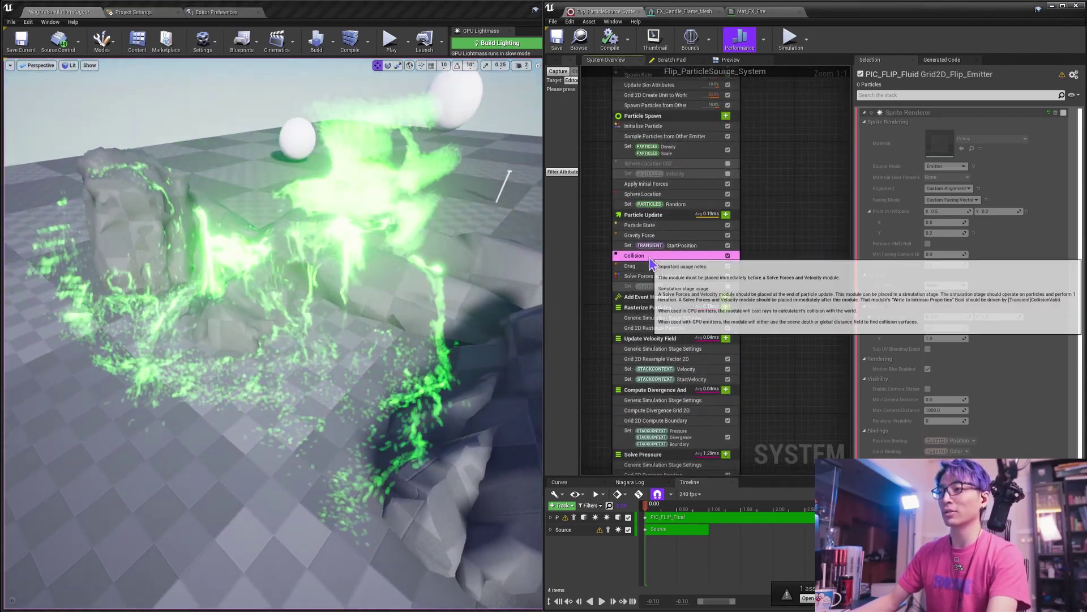
pyautogui.click(646, 255)
pyautogui.keyDown('alt'); pyautogui.moveTo(453, 307); pyautogui.dragTo(529, 286); pyautogui.keyUp('alt')
pyautogui.keyDown('alt'); pyautogui.moveTo(445, 352); pyautogui.dragTo(476, 331); pyautogui.keyUp('alt')
# Inspect the settings of the PIC_FLIP_Fluid emitter's enabled Sprite Renderer and view the fluid from another angle.
pyautogui.moveTo(797, 402); pyautogui.dragTo(846, 202, button='right')
pyautogui.moveTo(832, 389); pyautogui.dragTo(795, 306, button='right')
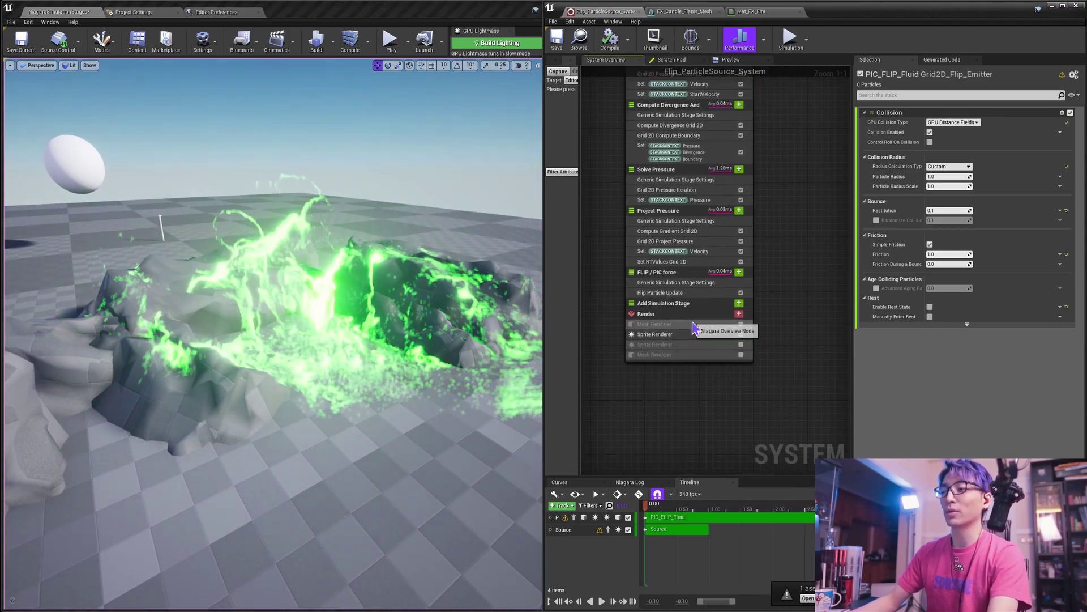
pyautogui.click(656, 334)
pyautogui.moveTo(442, 299)
pyautogui.mouseDown(button='right')
pyautogui.moveTo(453, 295)
pyautogui.moveTo(442, 299)
pyautogui.mouseUp(button='right')
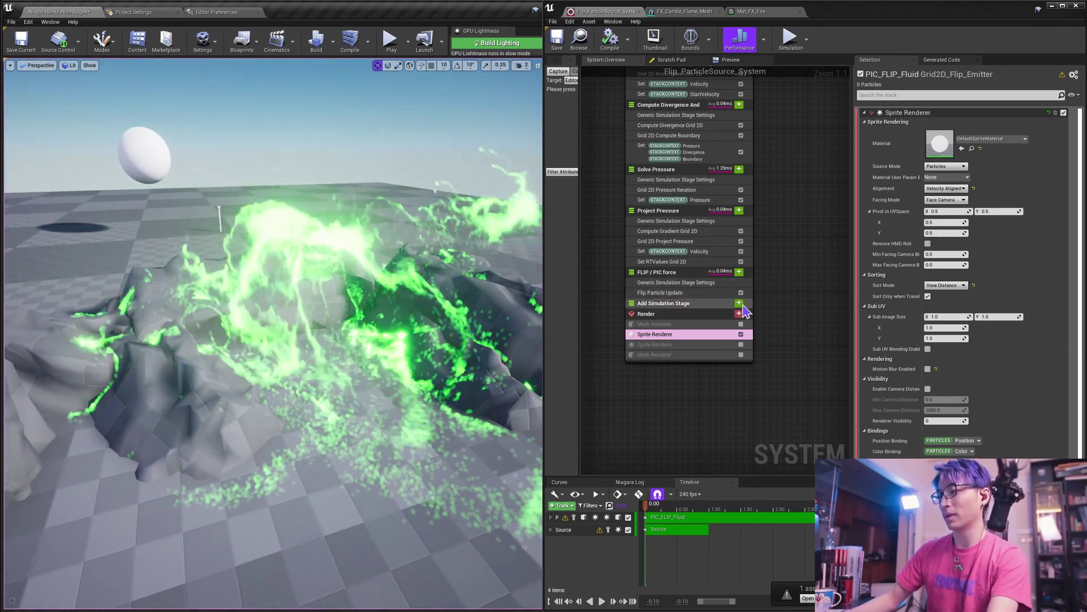
# Review the PIC_FLIP_Fluid emitter's Particle Spawn modules, including Sample Particles from Other Emitter.
pyautogui.moveTo(786, 238); pyautogui.dragTo(786, 325, button='right')
pyautogui.moveTo(770, 269); pyautogui.dragTo(803, 311, button='right')
pyautogui.moveTo(846, 363); pyautogui.dragTo(836, 249, button='right')
pyautogui.click(735, 277)
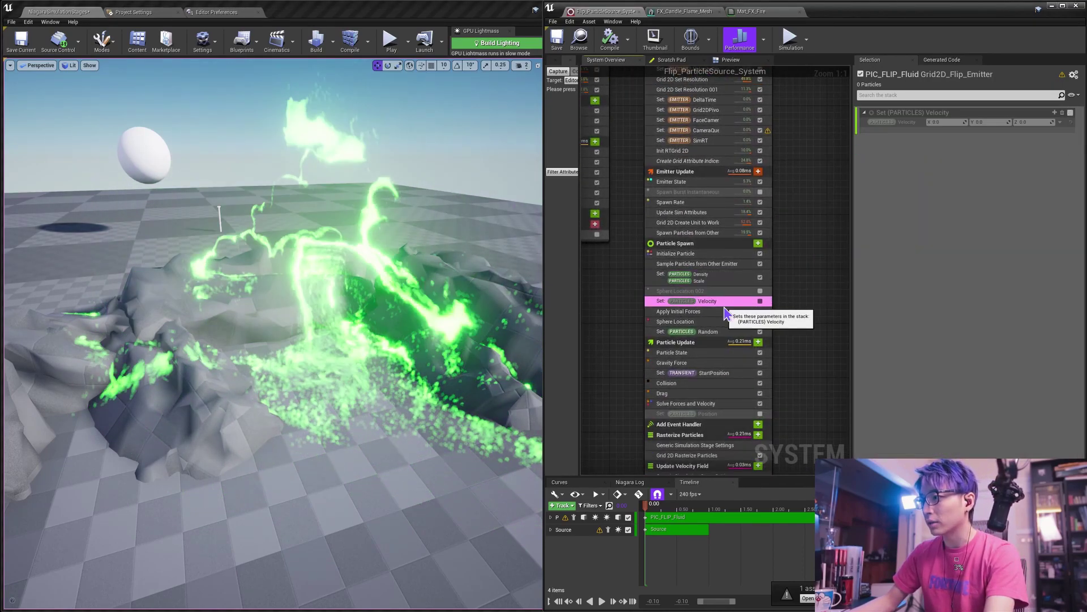
pyautogui.click(715, 321)
pyautogui.click(726, 264)
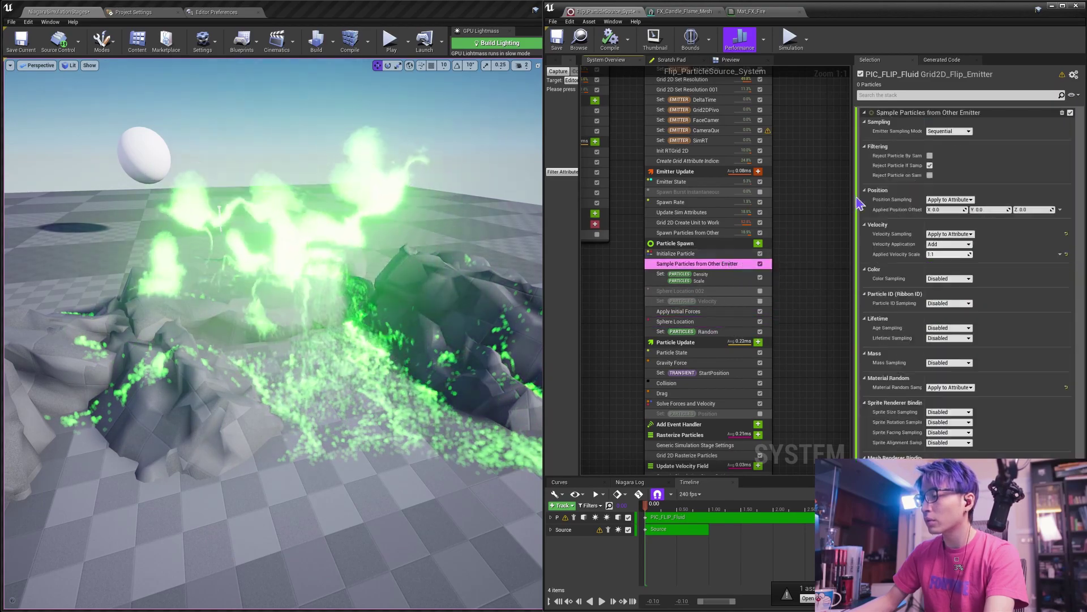
# Set the spawn rate per particle to 5000 in the Spawn Particles from Other Emitter module.
pyautogui.click(713, 232)
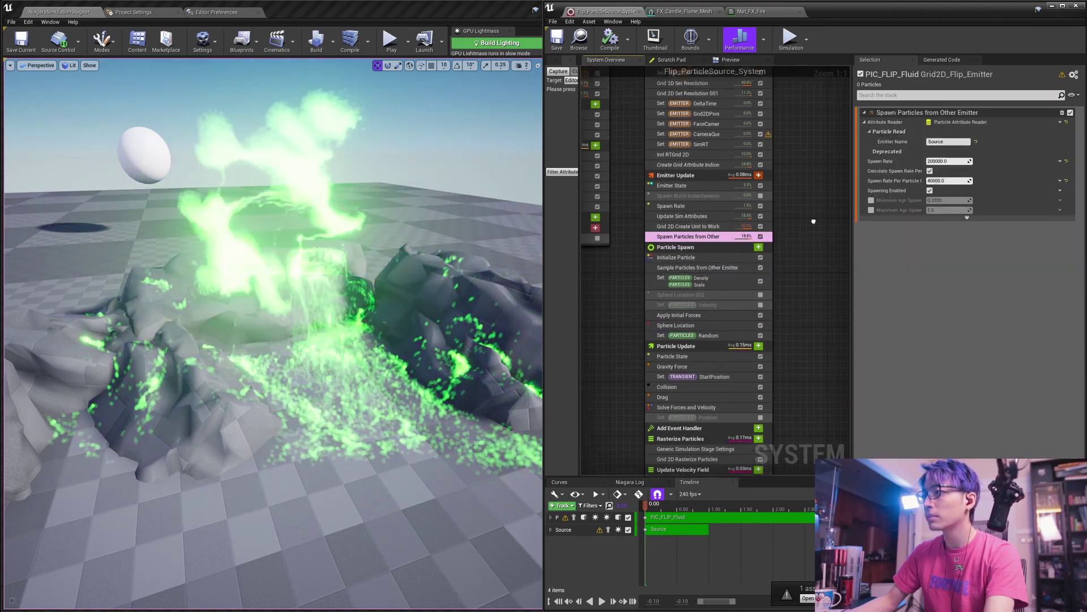
pyautogui.click(936, 180)
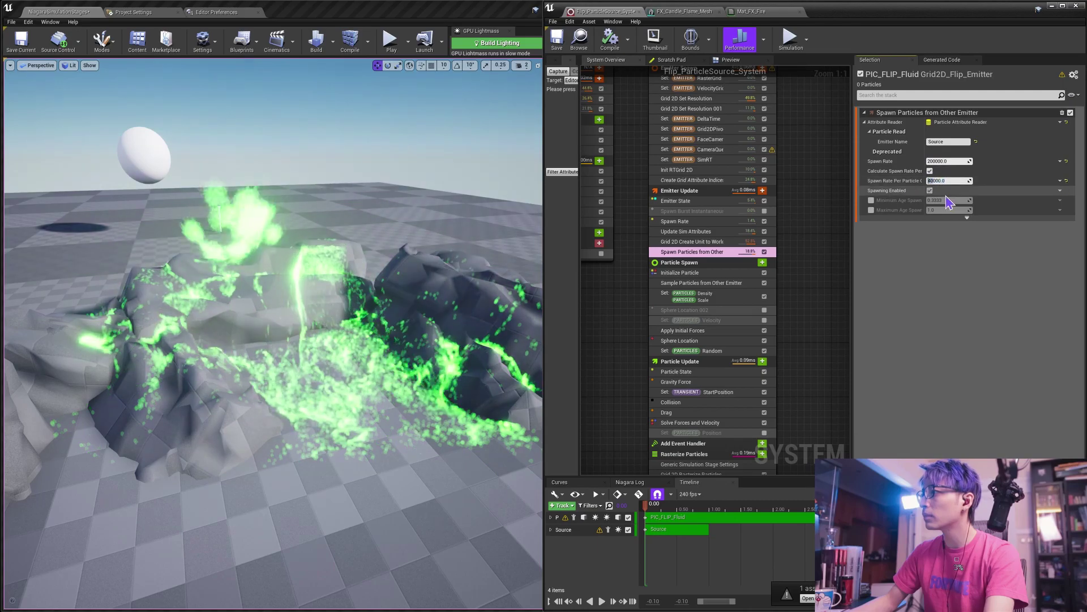
pyautogui.write('1000')
pyautogui.press('Return')
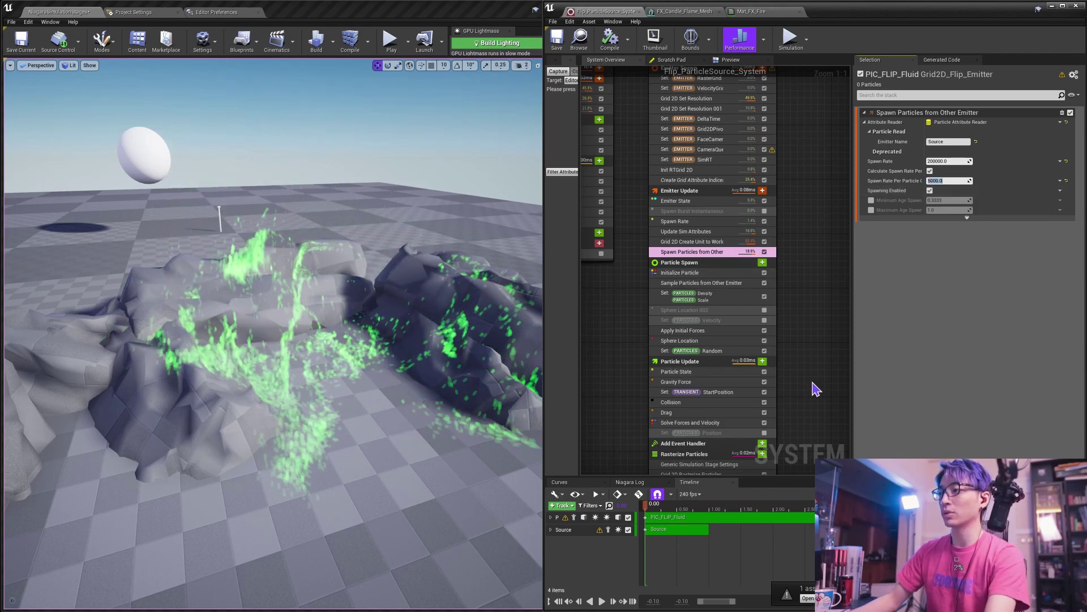
# Enable the PIC_FLIP_Fluid emitter's first Mesh Renderer.
pyautogui.moveTo(815, 384); pyautogui.dragTo(782, 136, button='right')
pyautogui.moveTo(768, 453); pyautogui.dragTo(772, 231, button='right')
pyautogui.click(749, 311)
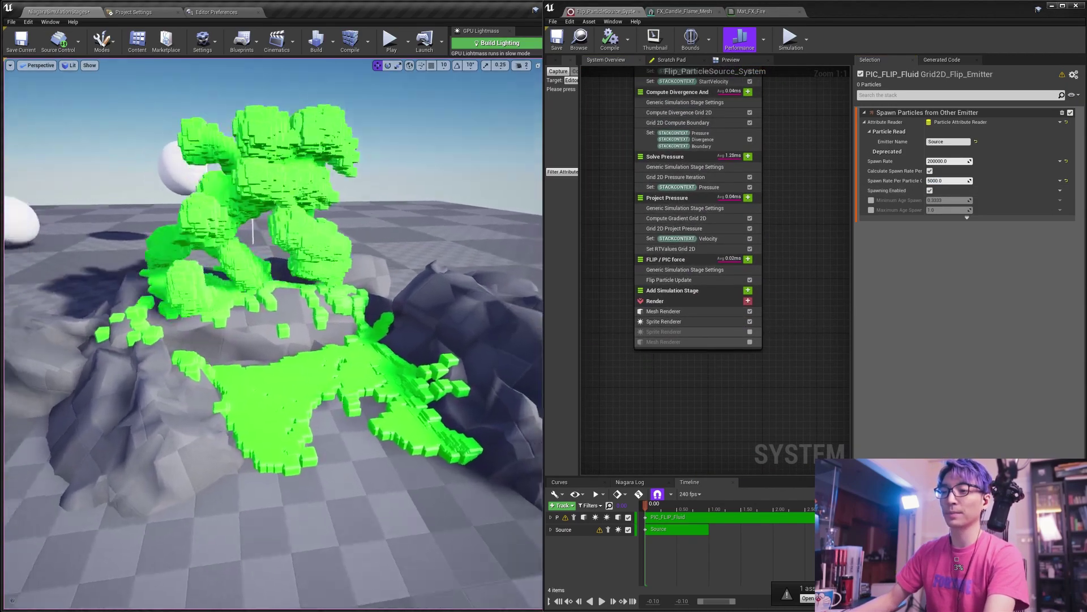
# Examine the fluid's green cubes from several angles, toggling the viewport's realtime updates.
pyautogui.keyDown('alt'); pyautogui.moveTo(272, 334); pyautogui.dragTo(198, 334); pyautogui.keyUp('alt')
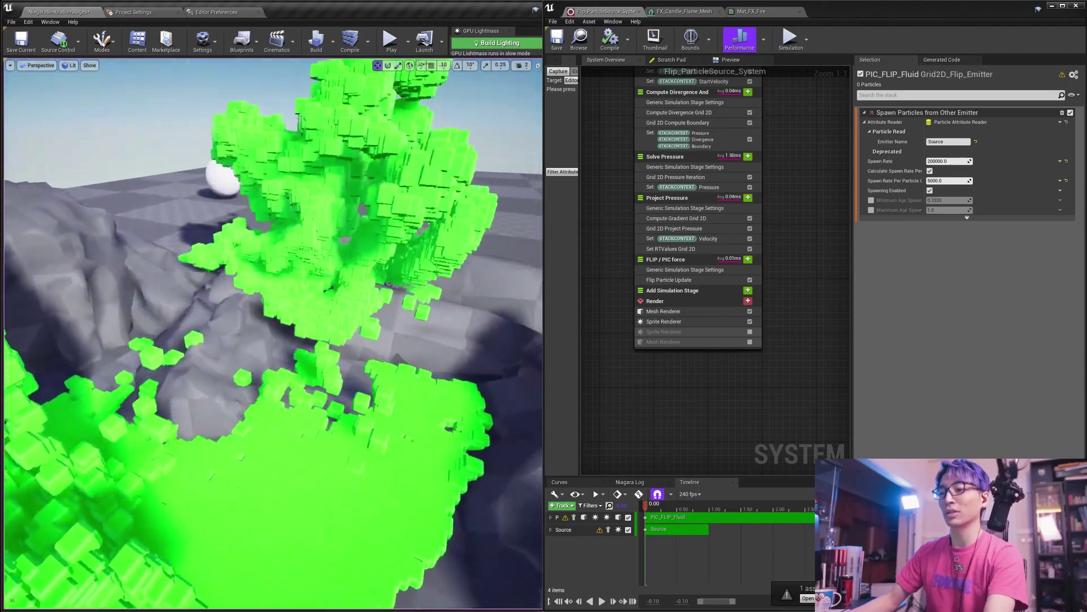
pyautogui.moveTo(397, 334); pyautogui.dragTo(397, 334, button='right')
pyautogui.hotkey('ctrl', 'r')
pyautogui.hotkey('ctrl', 'r')
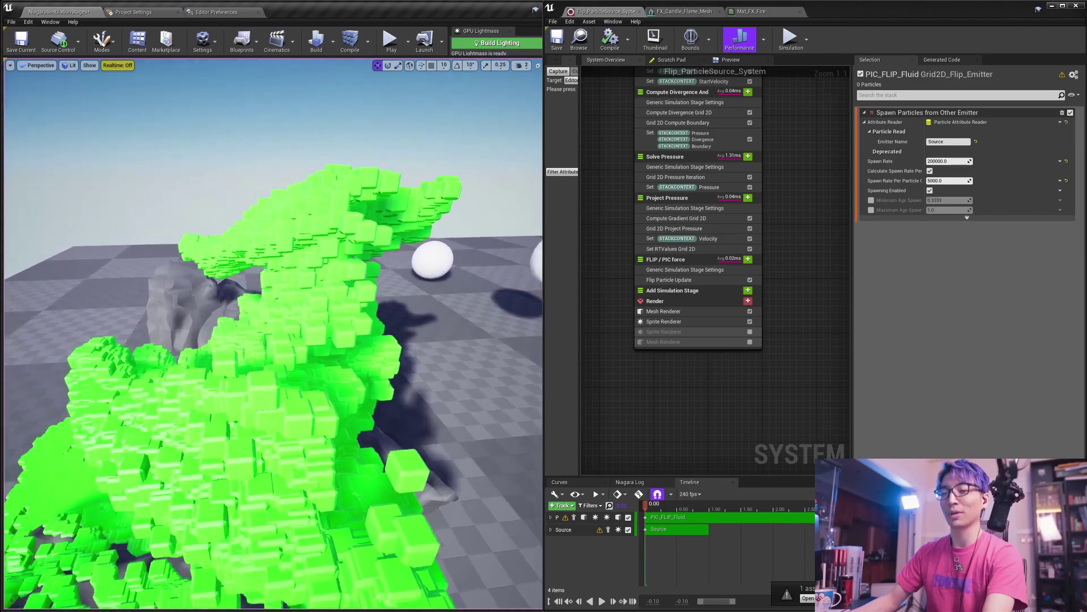
pyautogui.hotkey('ctrl', 'r')
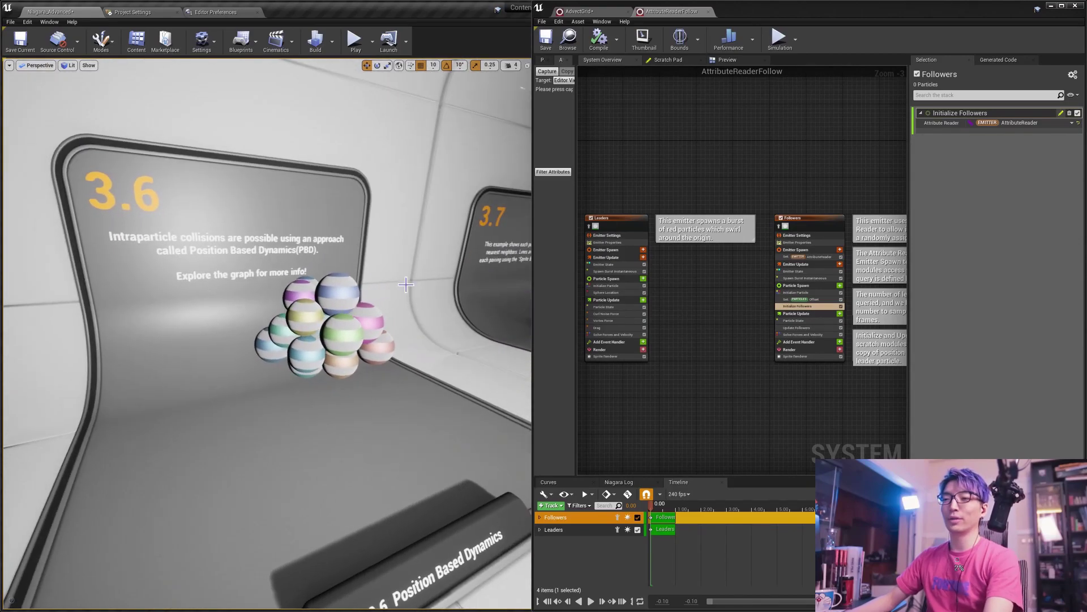
# View the 3.6 Position Based Dynamics display, and go to the 2.2 Follow The Leader display in the level.
pyautogui.moveTo(406, 284); pyautogui.dragTo(461, 301, button='right')
pyautogui.click(286, 297)
pyautogui.moveTo(286, 297); pyautogui.dragTo(258, 294, button='right')
pyautogui.moveTo(403, 293); pyautogui.dragTo(397, 293, button='right')
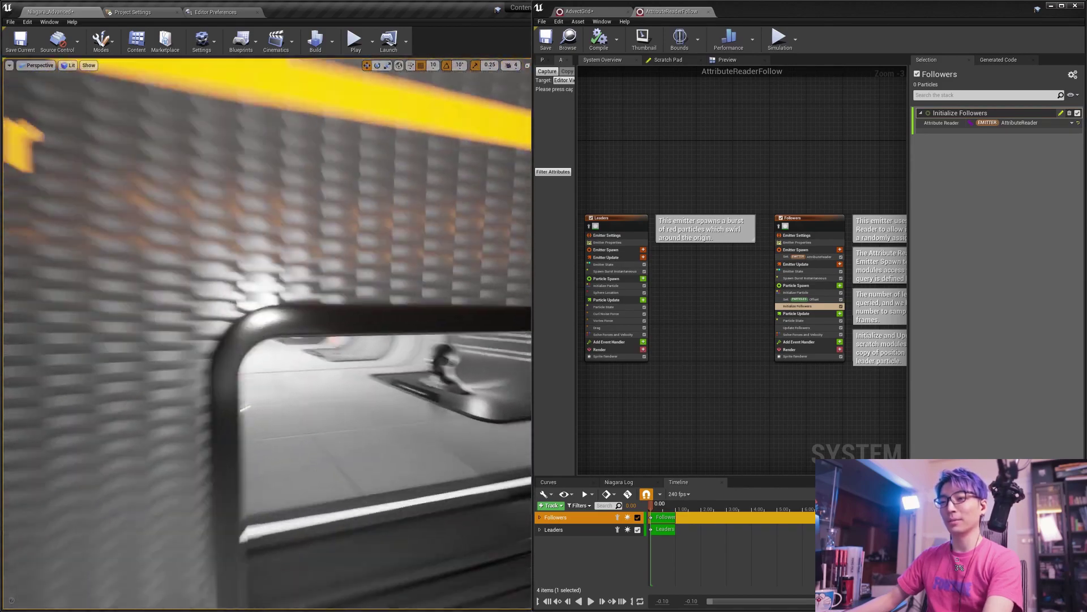
pyautogui.moveTo(266, 333)
pyautogui.mouseDown(button='right')
pyautogui.moveTo(308, 340)
pyautogui.moveTo(272, 337)
pyautogui.mouseUp(button='right')
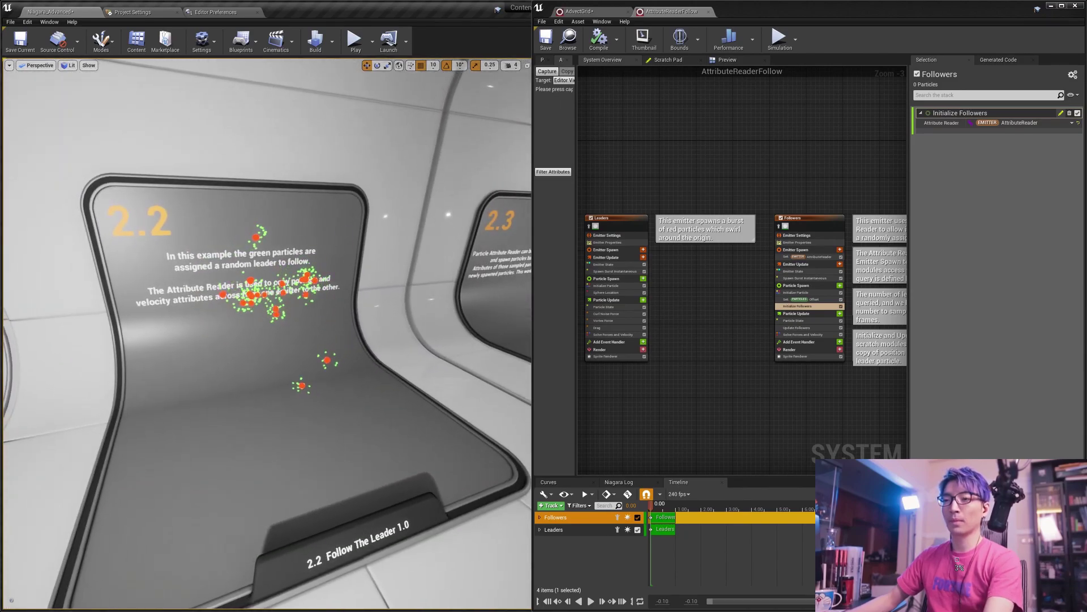
# Open the particle system of the 2.2 Follow The Leader display for editing and examine its Followers emitter.
pyautogui.scroll(3, 288, 292)
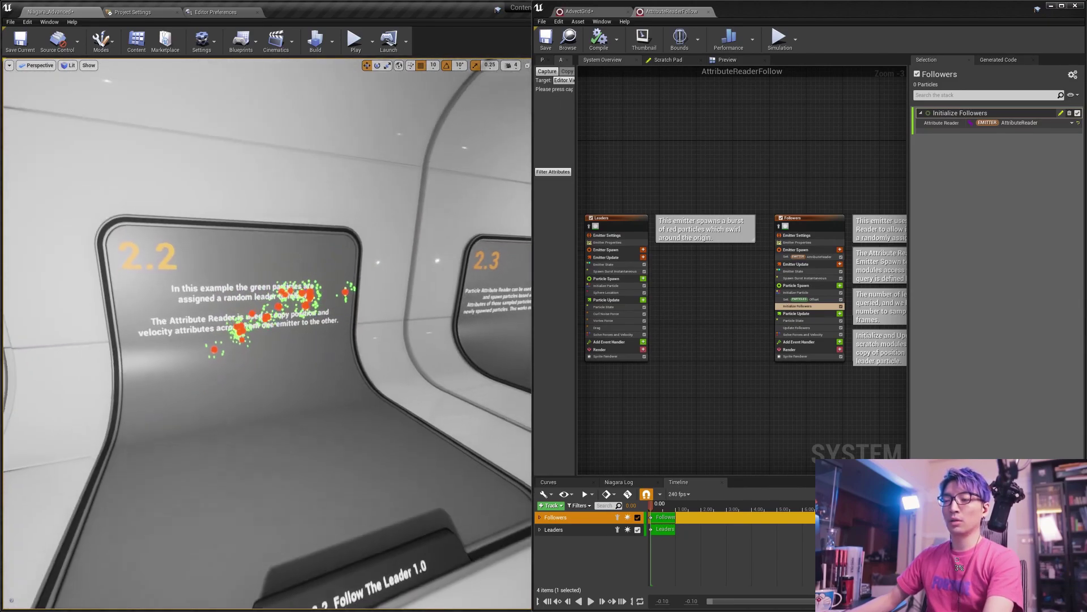
pyautogui.click(348, 314)
pyautogui.hotkey('ctrl', 'e')
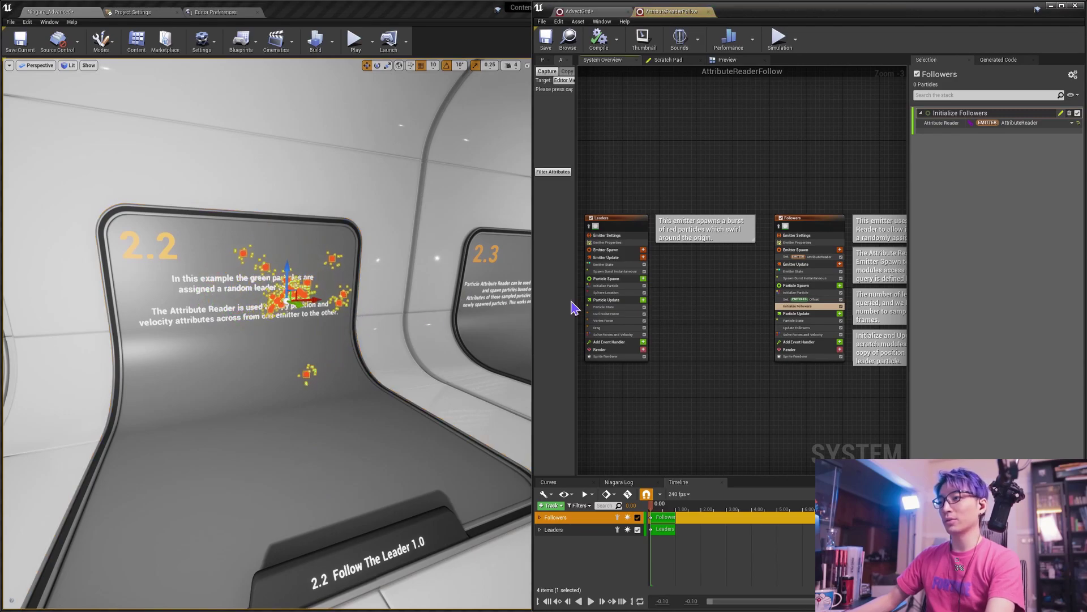
pyautogui.scroll(1, 741, 283)
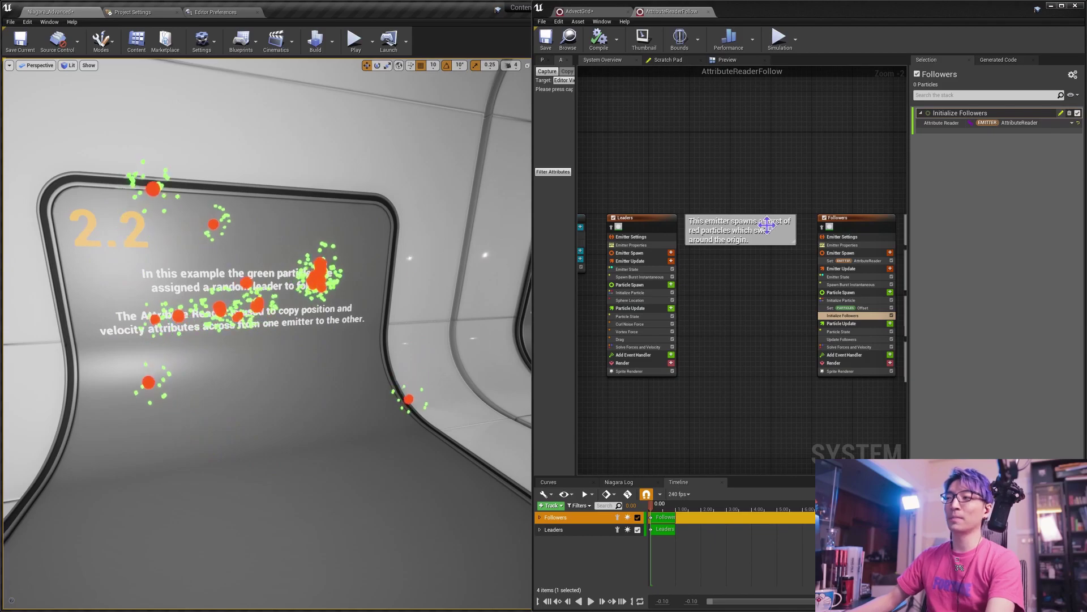
pyautogui.press('f')
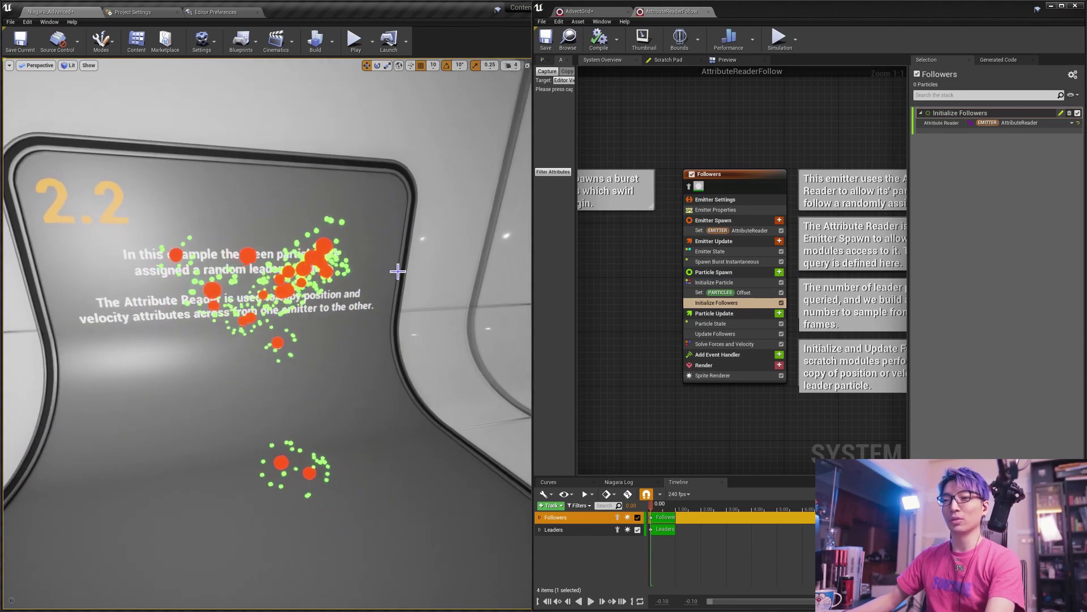
pyautogui.moveTo(376, 286)
pyautogui.mouseDown(button='right')
pyautogui.moveTo(391, 286)
pyautogui.moveTo(376, 287)
pyautogui.mouseUp(button='right')
pyautogui.moveTo(669, 309); pyautogui.dragTo(607, 321, button='right')
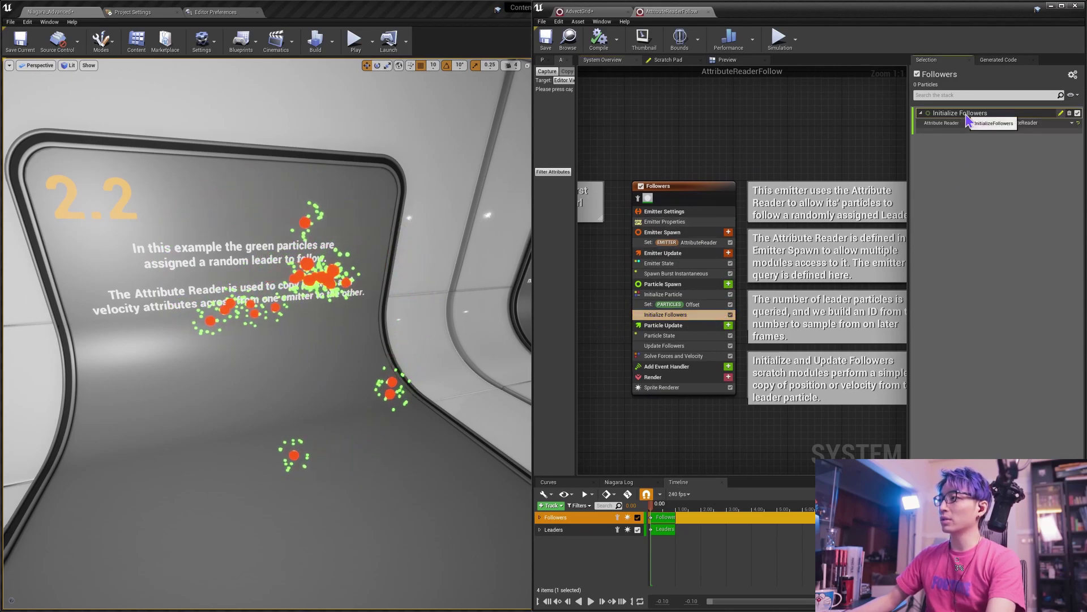
# Open the Initialize Followers scratch module and examine the nodes that generate a random integer from the particle count.
pyautogui.doubleClick(696, 315)
pyautogui.moveTo(777, 225); pyautogui.dragTo(809, 344, button='right')
pyautogui.scroll(3, 809, 344)
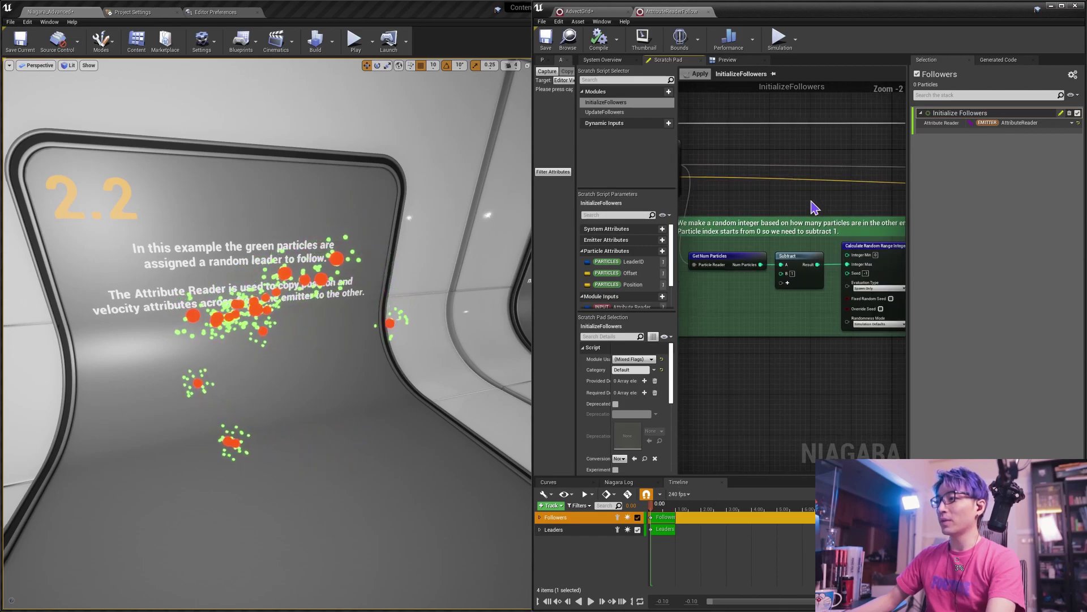
pyautogui.moveTo(800, 199); pyautogui.dragTo(841, 232, button='right')
pyautogui.moveTo(836, 272); pyautogui.dragTo(705, 234, button='right')
pyautogui.moveTo(897, 247); pyautogui.dragTo(745, 245, button='right')
pyautogui.scroll(1, 796, 245)
pyautogui.moveTo(823, 224); pyautogui.dragTo(804, 231, button='right')
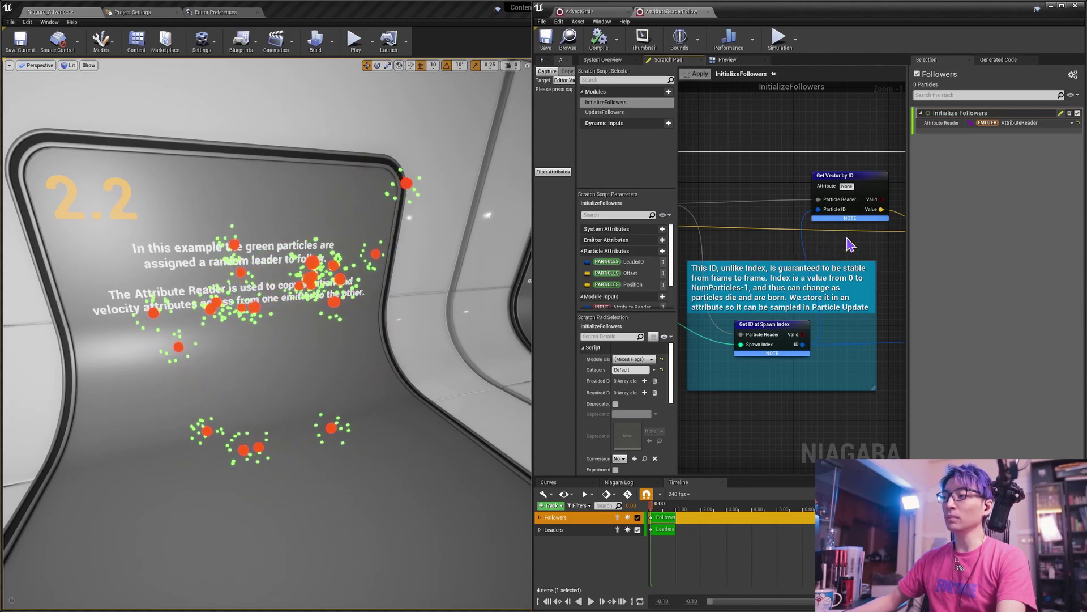
# Examine the Get ID at Spawn Index and Get Vector by ID nodes and the Map Set outputs they feed.
pyautogui.moveTo(760, 328); pyautogui.dragTo(770, 325, button='right')
pyautogui.moveTo(822, 383)
pyautogui.mouseDown(button='right')
pyautogui.moveTo(772, 398)
pyautogui.moveTo(816, 380)
pyautogui.mouseUp(button='right')
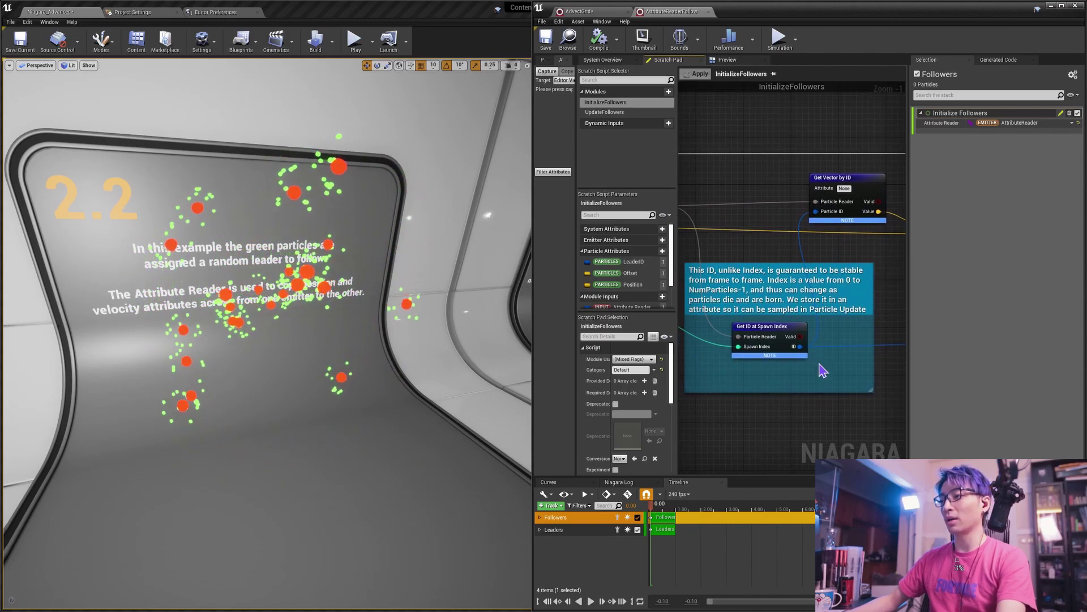
pyautogui.moveTo(876, 225); pyautogui.dragTo(620, 270, button='right')
pyautogui.scroll(1, 844, 252)
pyautogui.moveTo(852, 252); pyautogui.dragTo(812, 271, button='right')
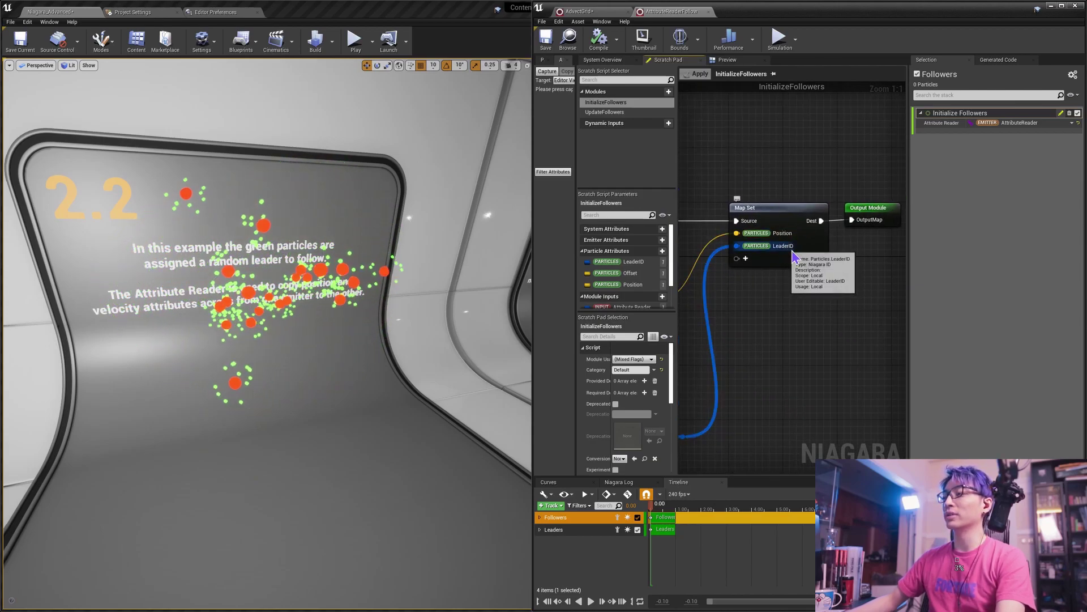
# Return to the AttributeReaderFollow system overview and select the Followers emitter's Update Followers module.
pyautogui.click(580, 11)
pyautogui.click(669, 11)
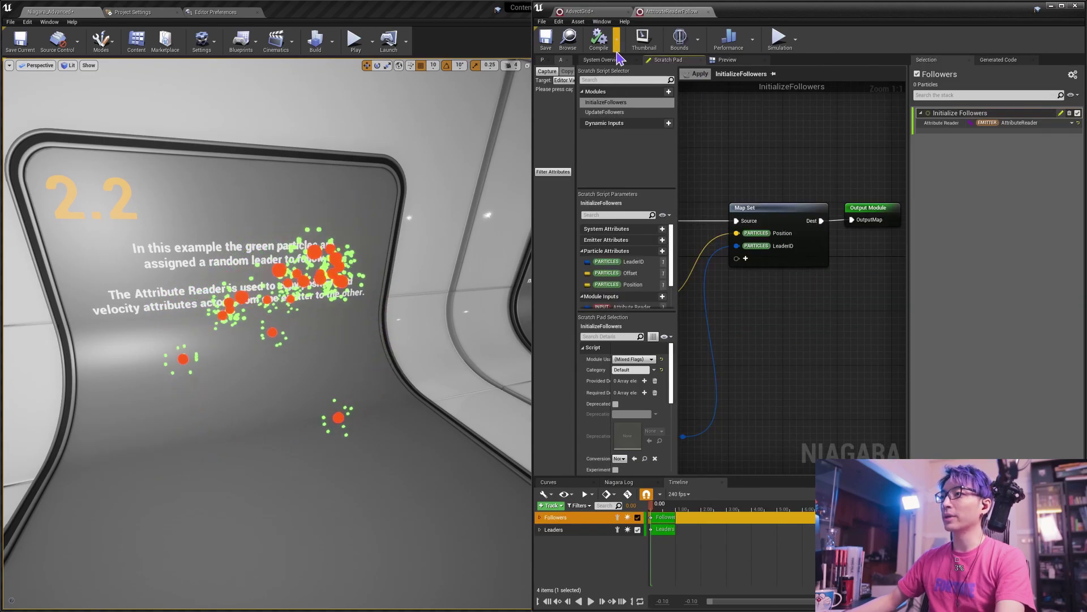
pyautogui.click(606, 60)
pyautogui.click(668, 346)
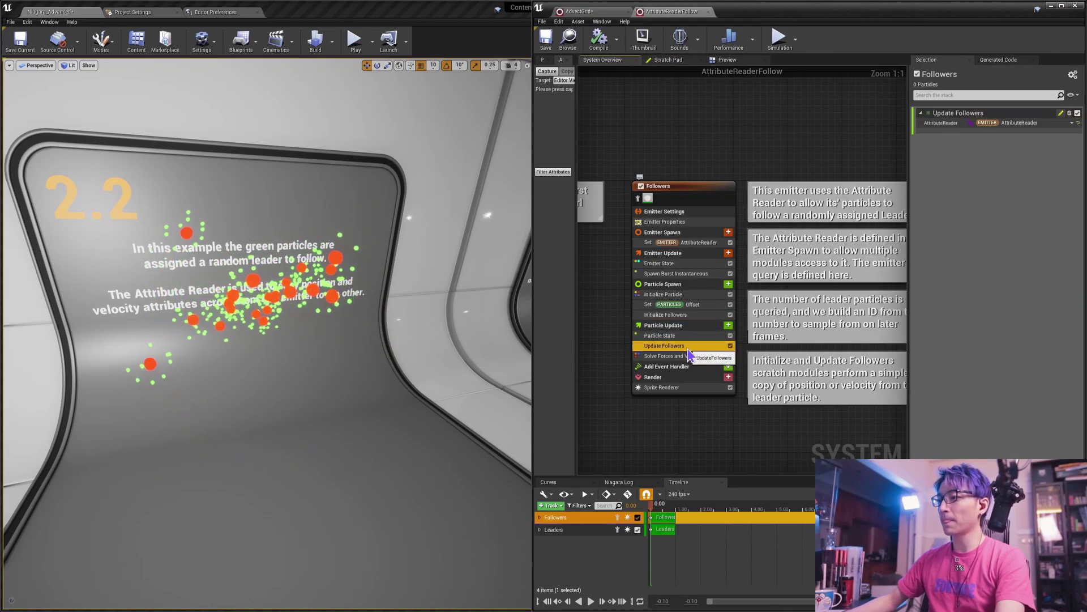
# Open the Update Followers scratch module and examine the Get Vector by ID node that reads the leader's Position.
pyautogui.doubleClick(672, 349)
pyautogui.scroll(4, 787, 227)
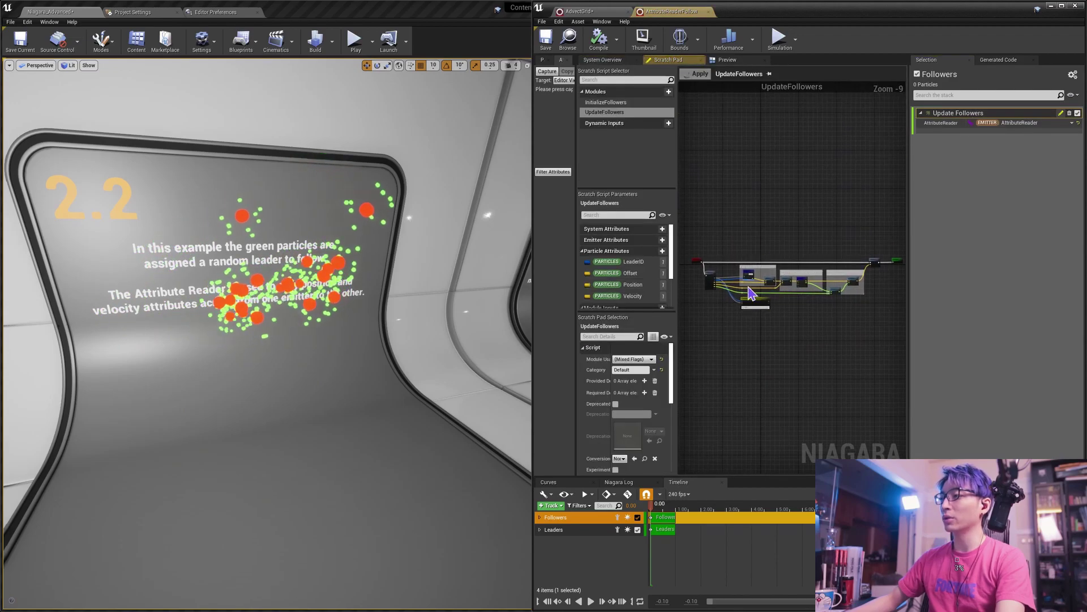
pyautogui.scroll(2, 787, 226)
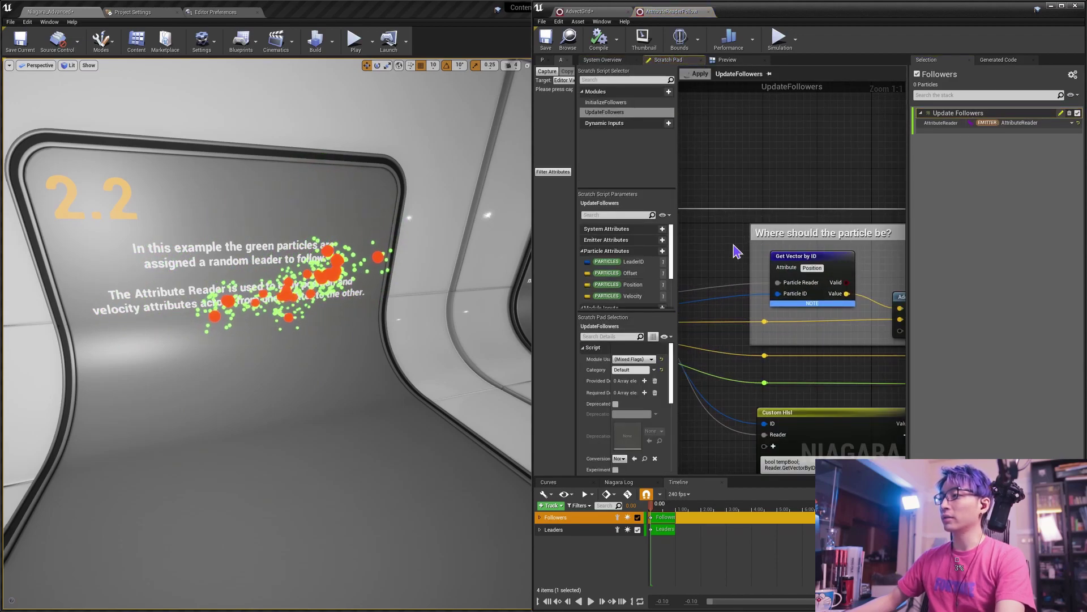
pyautogui.moveTo(803, 258); pyautogui.dragTo(786, 255, button='right')
pyautogui.moveTo(844, 312); pyautogui.dragTo(846, 315)
pyautogui.click(857, 270)
pyautogui.moveTo(860, 269); pyautogui.dragTo(832, 256, button='right')
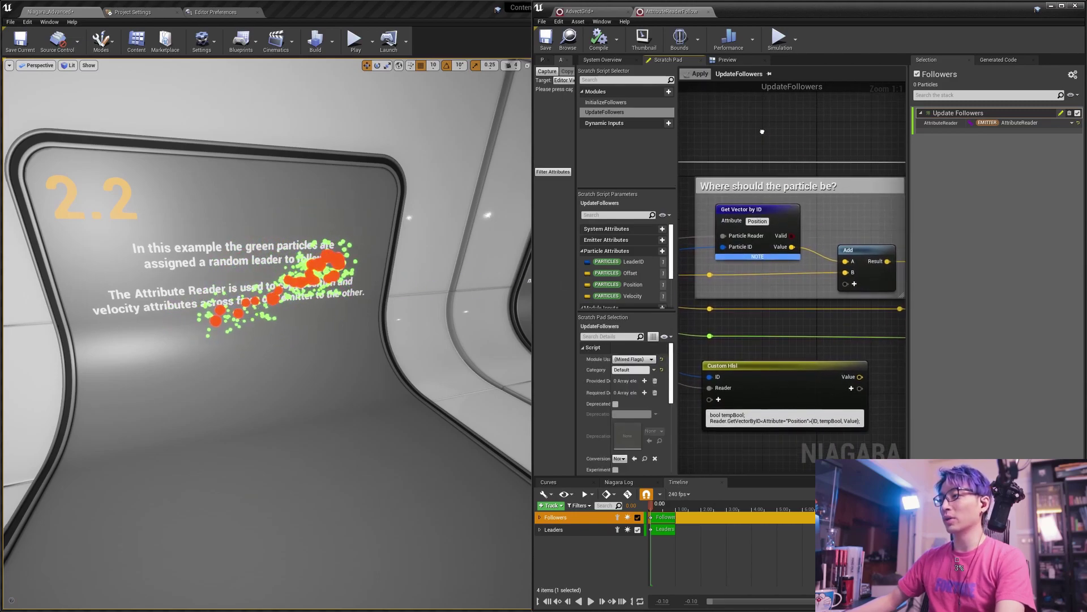
pyautogui.moveTo(717, 188); pyautogui.dragTo(799, 236)
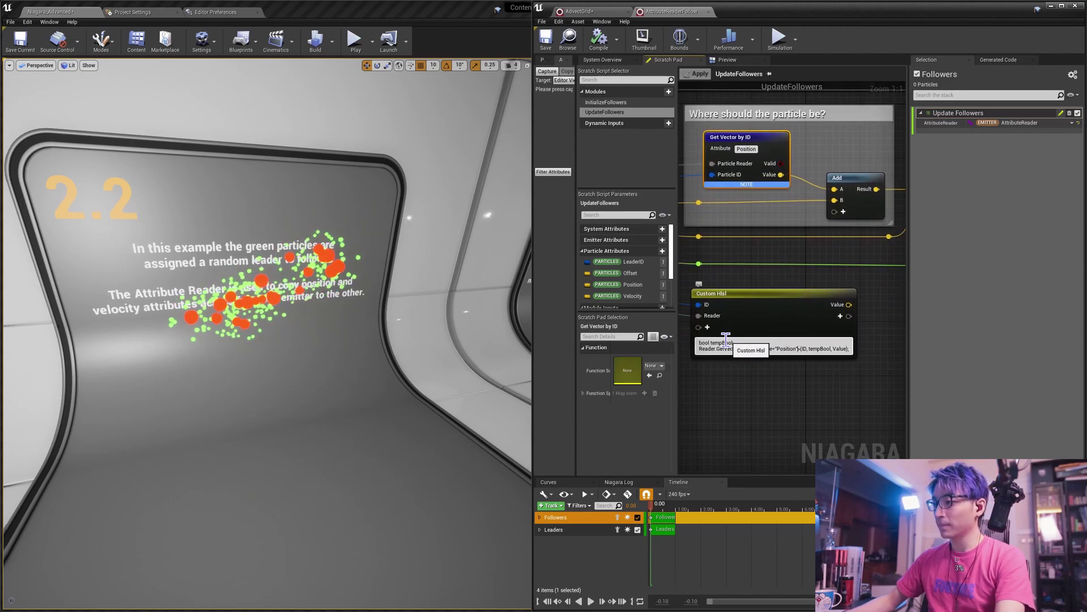
# Examine the Custom Hlsl node's code and connect its Value output to input A of the Add node, replacing Get Vector by ID.
pyautogui.moveTo(747, 280); pyautogui.dragTo(770, 317, button='right')
pyautogui.moveTo(846, 309); pyautogui.dragTo(823, 312, button='right')
pyautogui.moveTo(706, 377); pyautogui.dragTo(855, 385)
pyautogui.click(870, 329)
pyautogui.moveTo(873, 335)
pyautogui.mouseDown(button='right')
pyautogui.moveTo(867, 356)
pyautogui.moveTo(854, 324)
pyautogui.mouseUp(button='right')
pyautogui.moveTo(855, 340); pyautogui.dragTo(824, 333)
pyautogui.moveTo(855, 343); pyautogui.dragTo(872, 360, button='right')
pyautogui.click(865, 343)
pyautogui.moveTo(850, 359); pyautogui.dragTo(867, 251)
pyautogui.moveTo(875, 383); pyautogui.dragTo(878, 324, button='right')
# Save and compile the AttributeReaderFollow system and watch the followers in the 2.2 display.
pyautogui.click(548, 43)
pyautogui.click(597, 44)
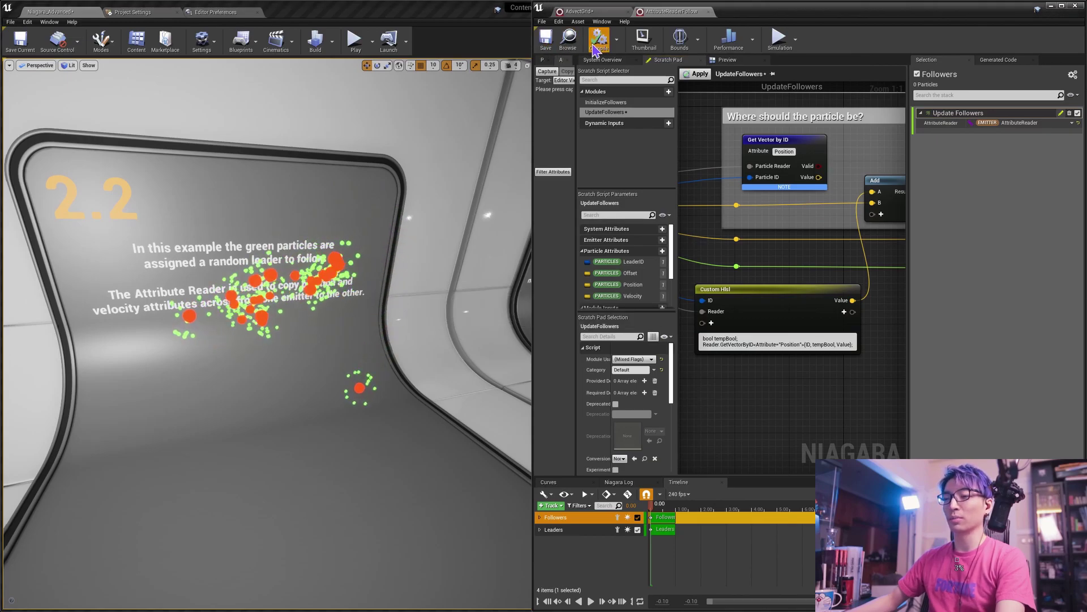
pyautogui.moveTo(464, 298); pyautogui.dragTo(519, 179, button='right')
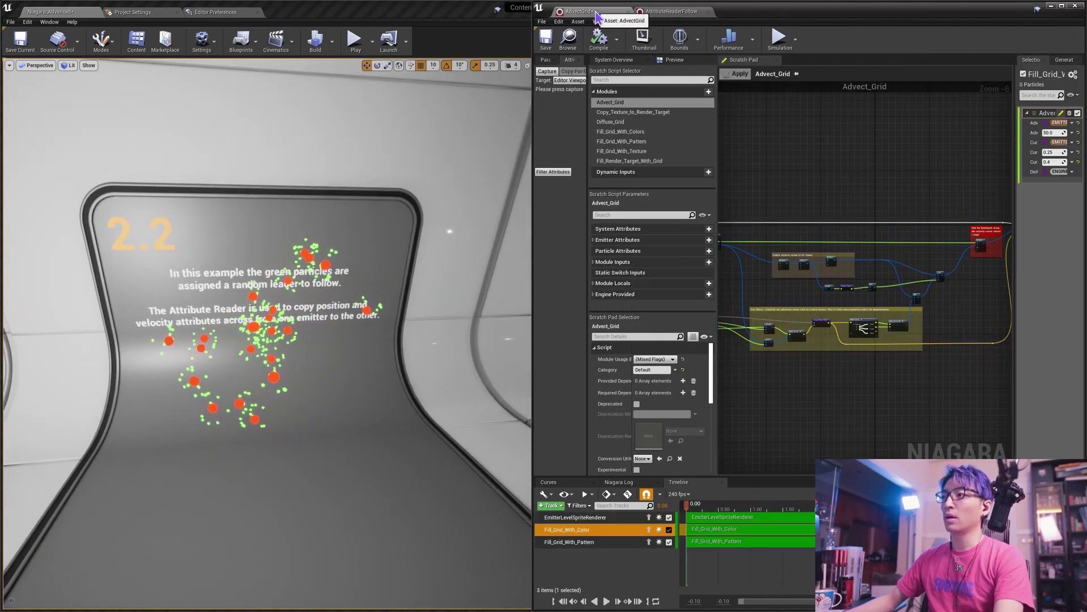
# Return to the AttributeReaderFollow system, check the Map Get node's attributes in Update Followers, and show the system preview.
pyautogui.click(680, 24)
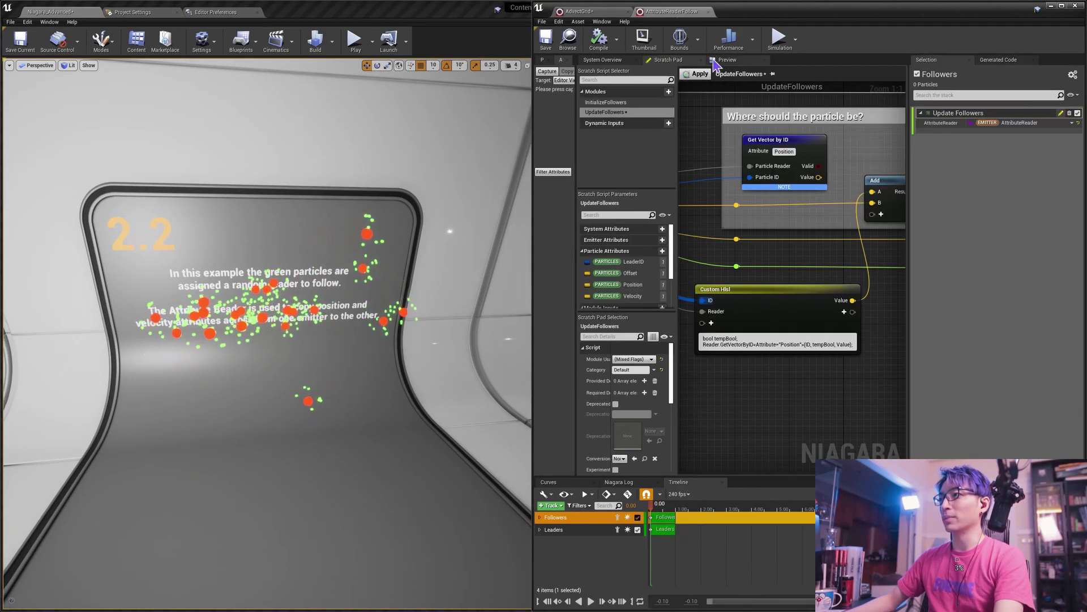
pyautogui.moveTo(750, 202); pyautogui.dragTo(947, 241, button='right')
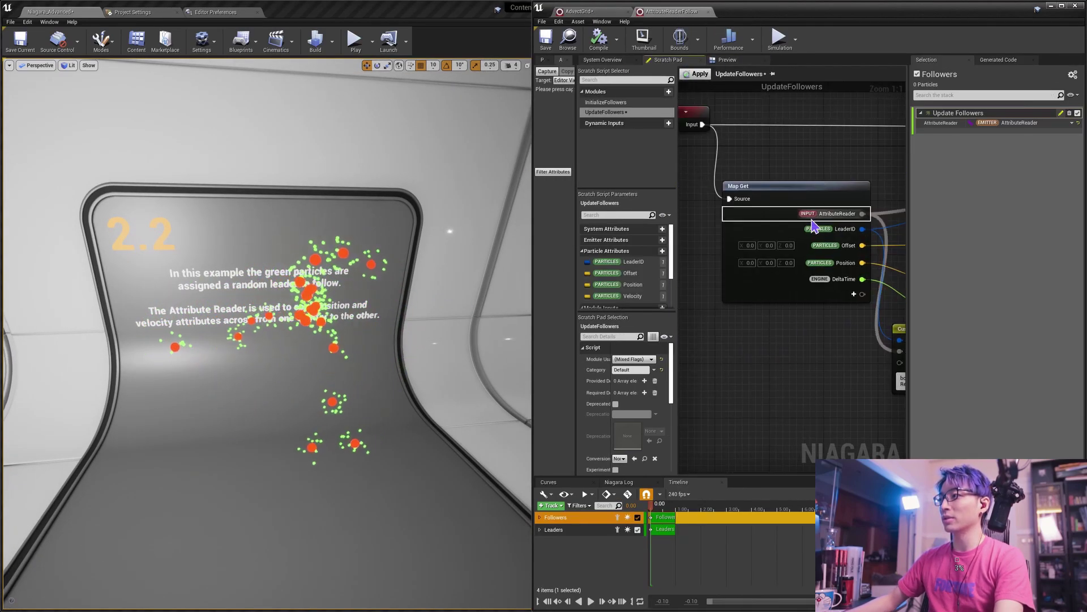
pyautogui.moveTo(809, 221); pyautogui.dragTo(733, 226, button='right')
pyautogui.click(738, 61)
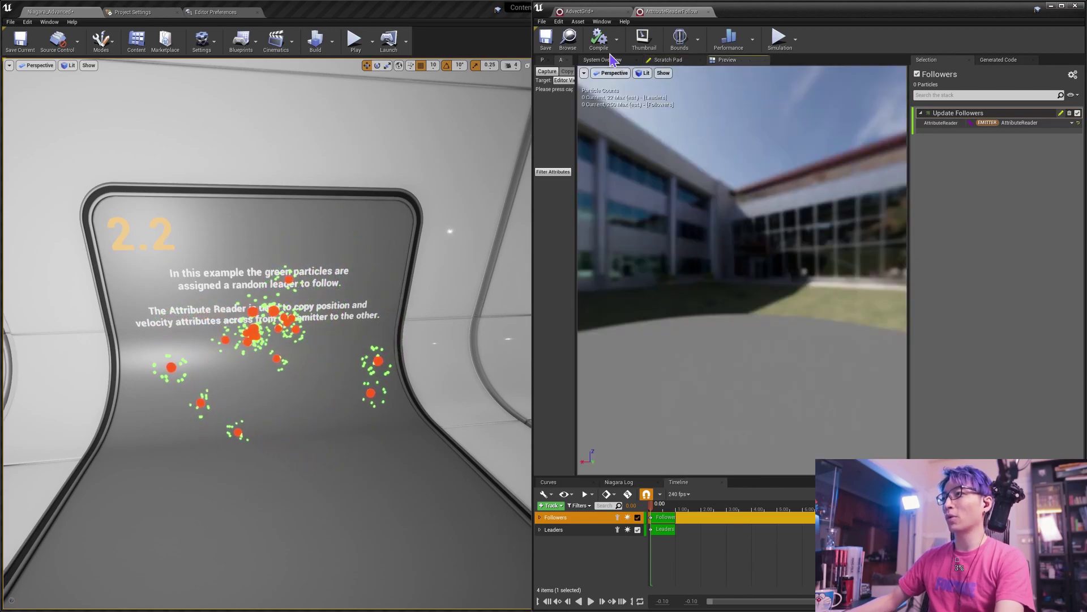
# Return to the system overview and compare the settings of the Leaders and Followers emitters.
pyautogui.click(603, 59)
pyautogui.scroll(-4, 739, 173)
pyautogui.scroll(3, 734, 179)
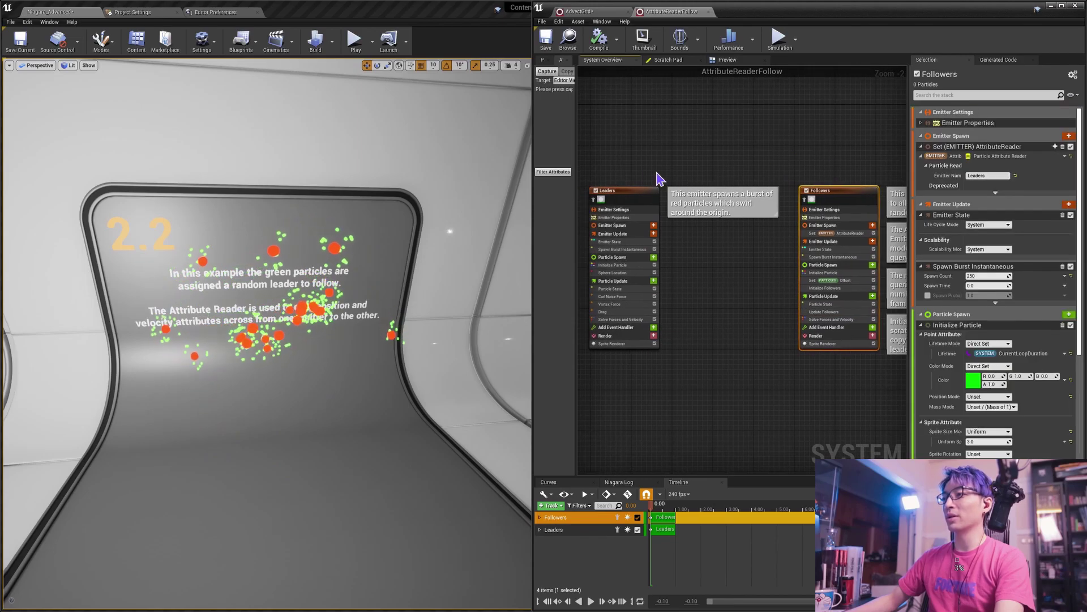
pyautogui.click(625, 323)
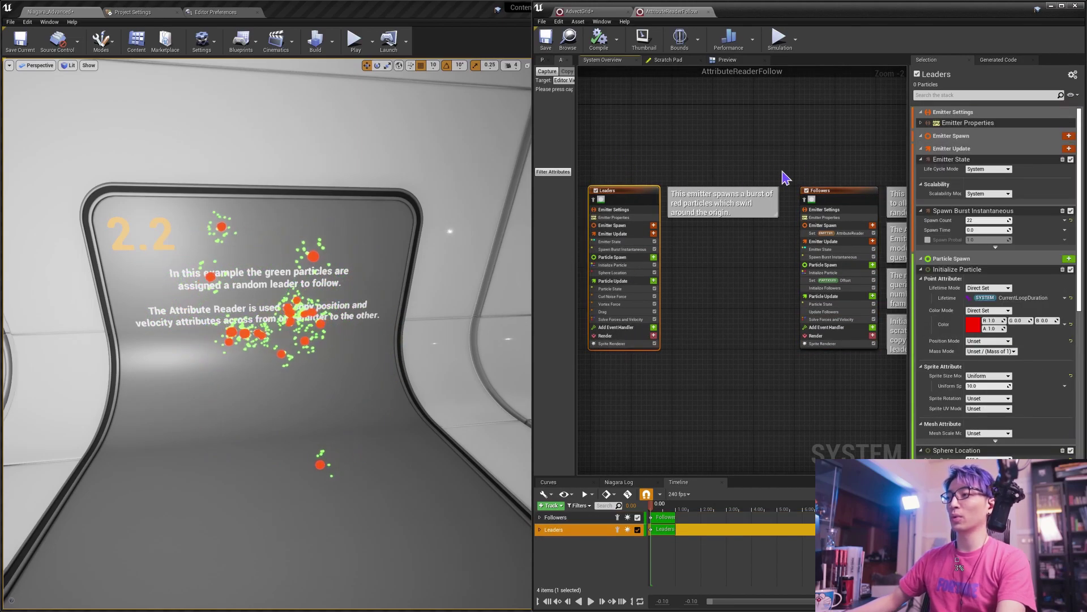
pyautogui.click(709, 332)
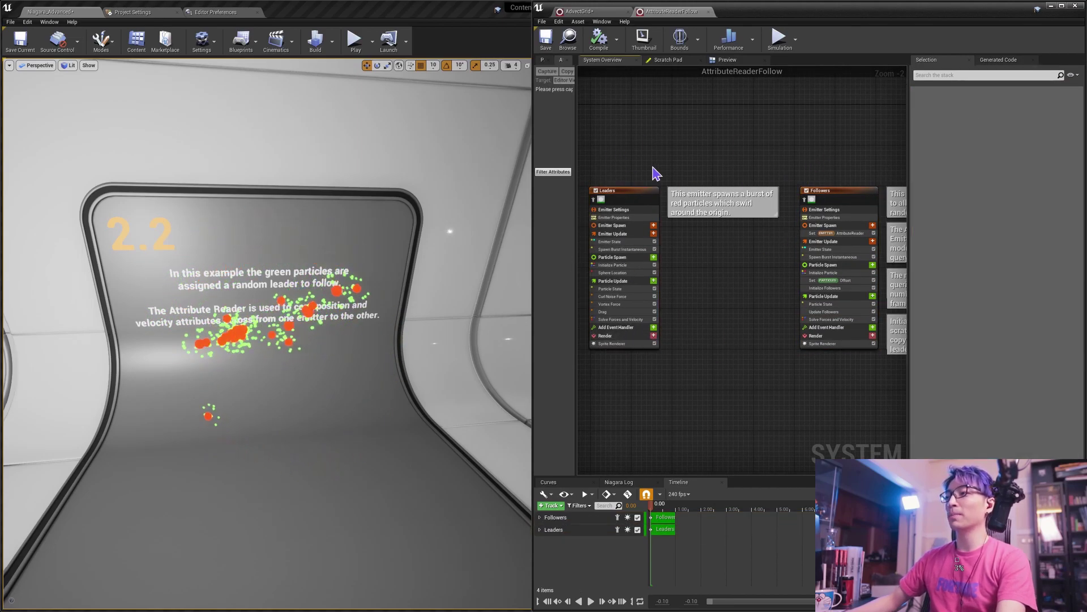
pyautogui.click(638, 233)
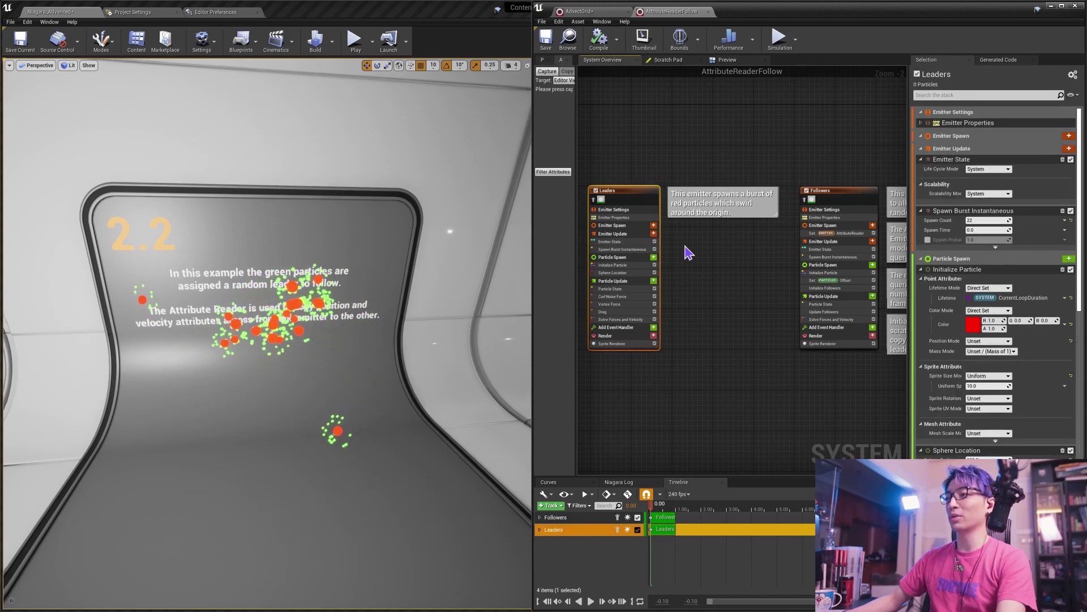
pyautogui.click(824, 190)
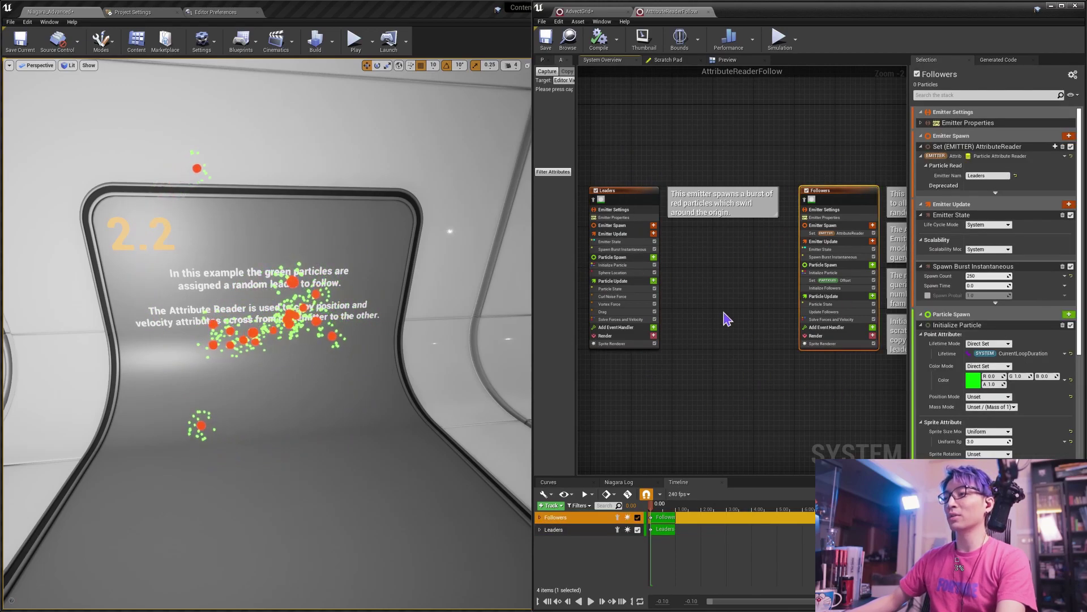
pyautogui.moveTo(450, 329)
pyautogui.mouseDown(button='right')
pyautogui.moveTo(510, 329)
pyautogui.moveTo(450, 315)
pyautogui.mouseUp(button='right')
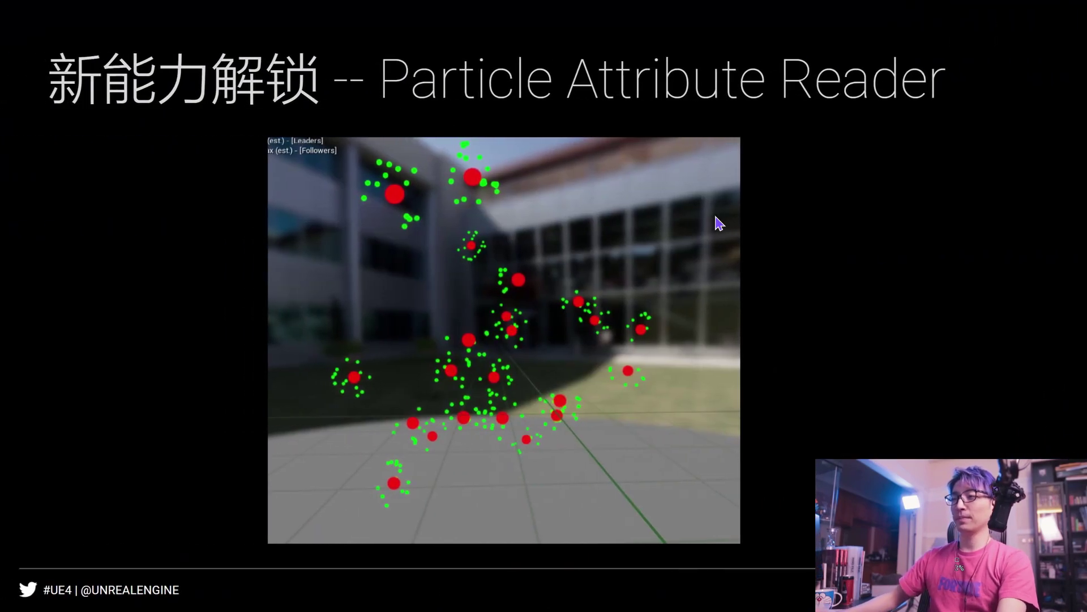
pyautogui.click(755, 262)
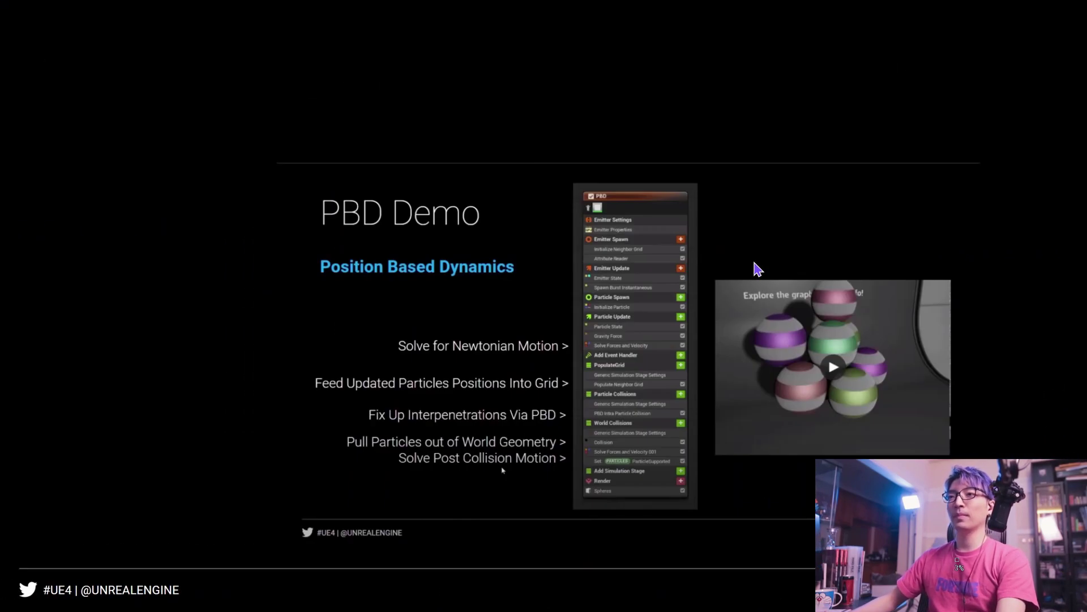
pyautogui.press('Right')
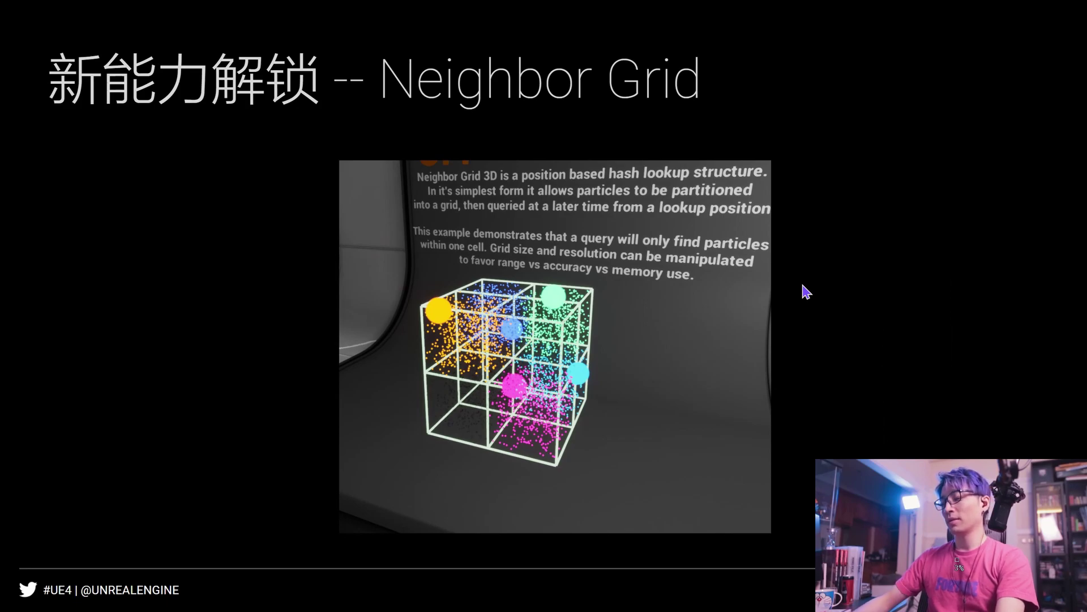
# Switch back to the Unreal Editor and examine the Neighbor Grid 3D display's colored cells from several angles.
pyautogui.press('ctrl+super+Left')
pyautogui.moveTo(266, 306)
pyautogui.mouseDown(button='right')
pyautogui.moveTo(300, 331)
pyautogui.moveTo(227, 294)
pyautogui.moveTo(244, 312)
pyautogui.moveTo(266, 309)
pyautogui.mouseUp(button='right')
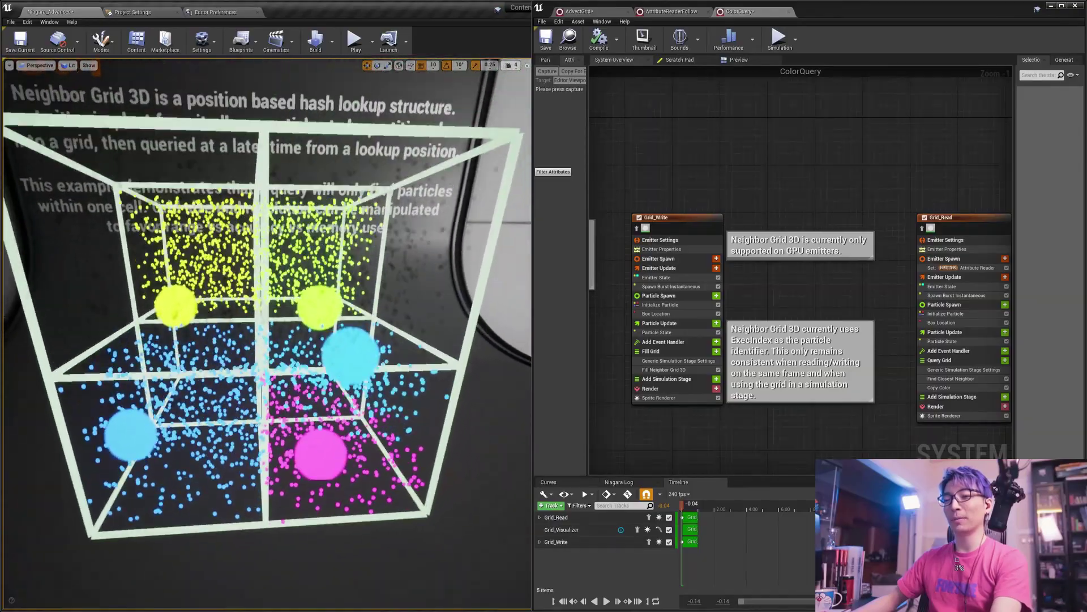
pyautogui.moveTo(241, 315); pyautogui.dragTo(236, 325, button='right')
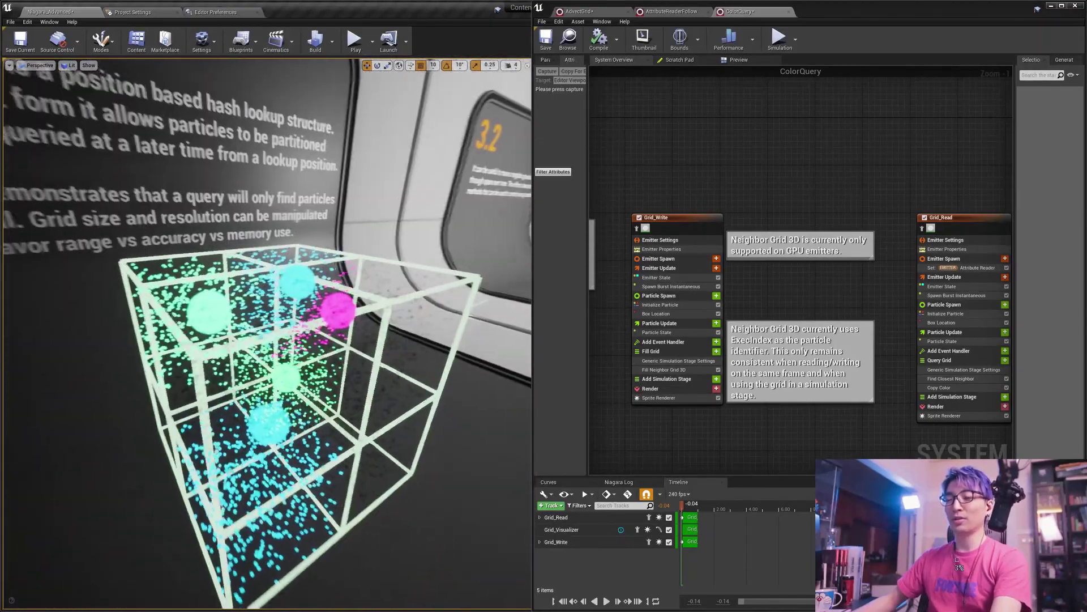
pyautogui.moveTo(264, 331); pyautogui.dragTo(436, 331, button='right')
pyautogui.moveTo(331, 335); pyautogui.dragTo(331, 218, button='right')
pyautogui.moveTo(344, 306)
pyautogui.mouseDown(button='right')
pyautogui.moveTo(294, 340)
pyautogui.moveTo(320, 334)
pyautogui.moveTo(343, 307)
pyautogui.mouseUp(button='right')
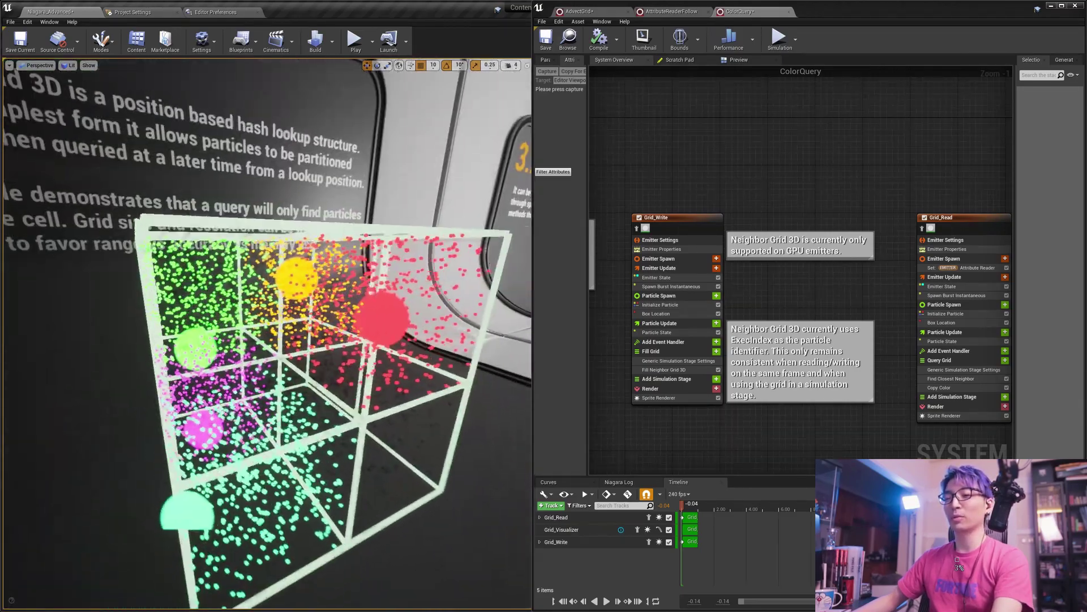
pyautogui.moveTo(344, 307); pyautogui.dragTo(344, 307, button='right')
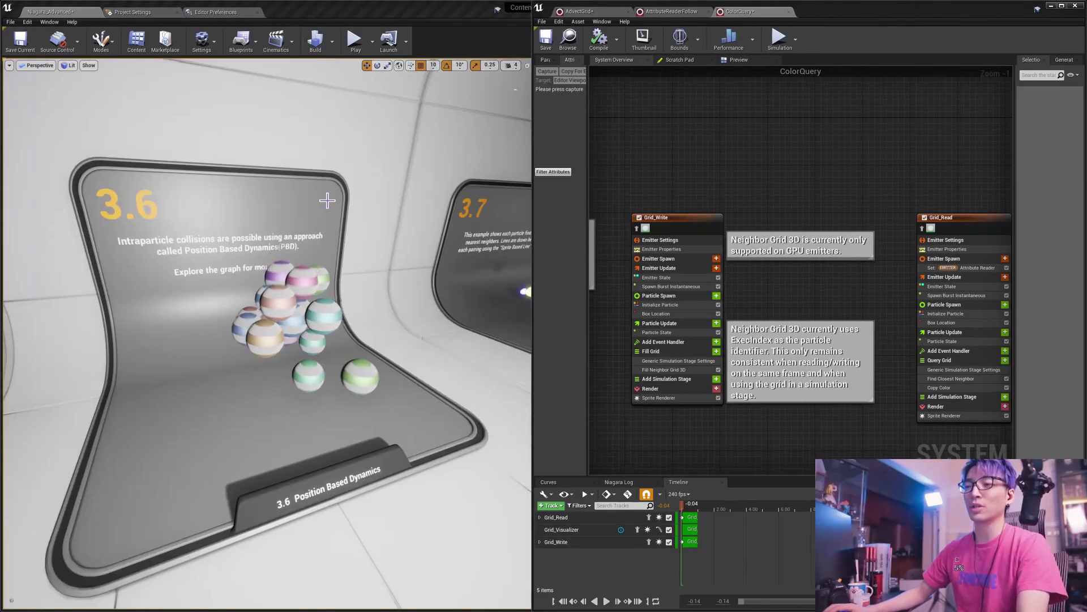
# Select the colliding spheres in the 3.6 Position Based Dynamics display and open their particle system for editing.
pyautogui.moveTo(327, 200); pyautogui.dragTo(327, 200, button='right')
pyautogui.moveTo(266, 334); pyautogui.dragTo(303, 397, button='right')
pyautogui.click(301, 323)
pyautogui.moveTo(392, 309)
pyautogui.mouseDown(button='right')
pyautogui.moveTo(397, 351)
pyautogui.moveTo(392, 310)
pyautogui.mouseUp(button='right')
pyautogui.moveTo(50, 304); pyautogui.dragTo(91, 323, button='right')
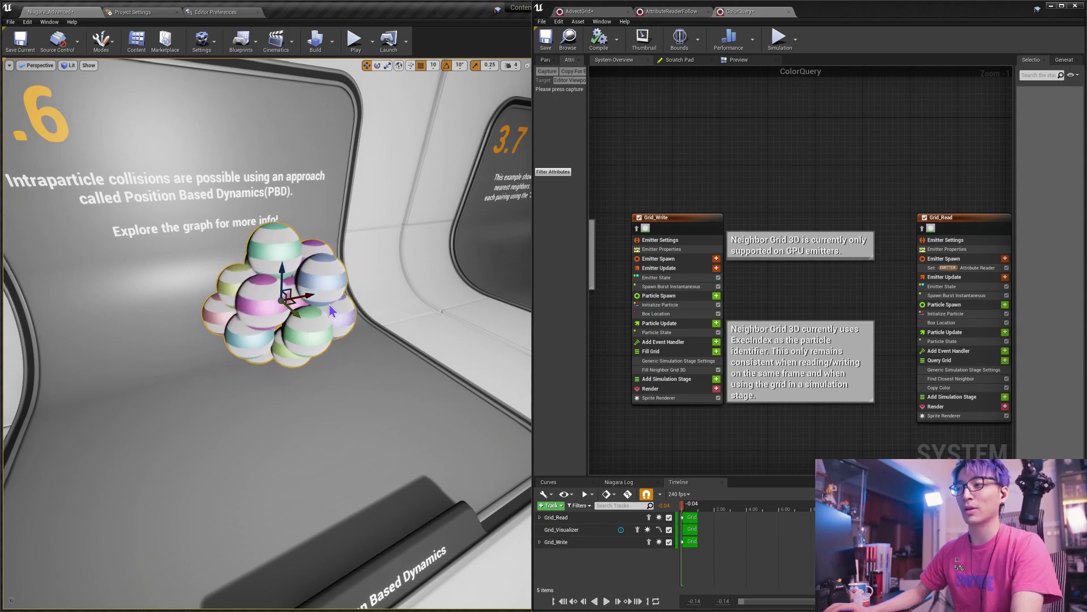
pyautogui.hotkey('ctrl', 'e')
pyautogui.scroll(-2, 788, 278)
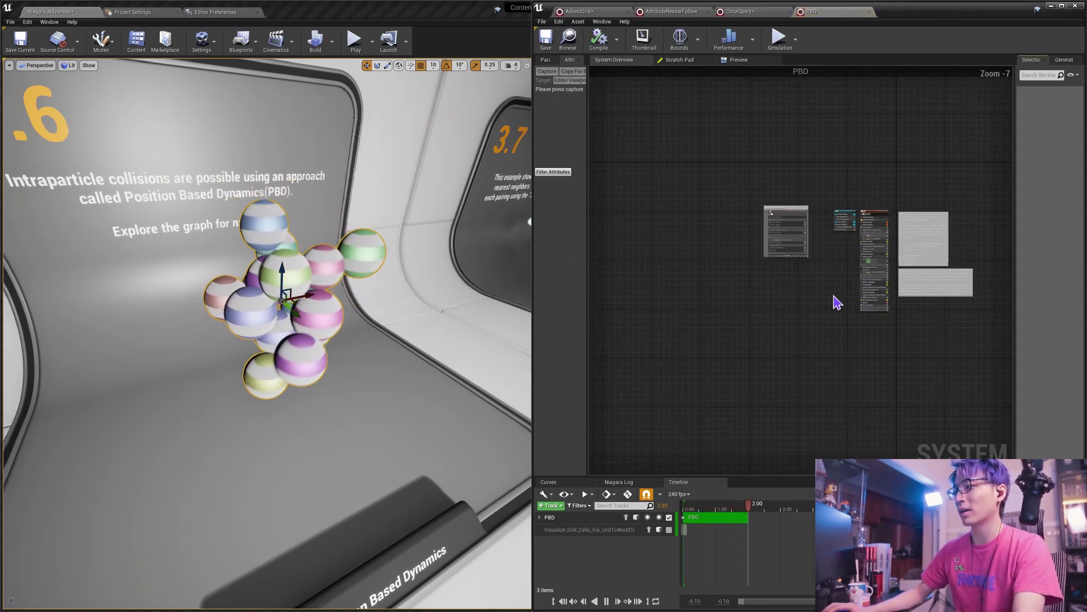
# Select the PBD Particle Collision module in the Particle Collisions stage and open its script for examination.
pyautogui.moveTo(617, 334); pyautogui.dragTo(690, 341, button='right')
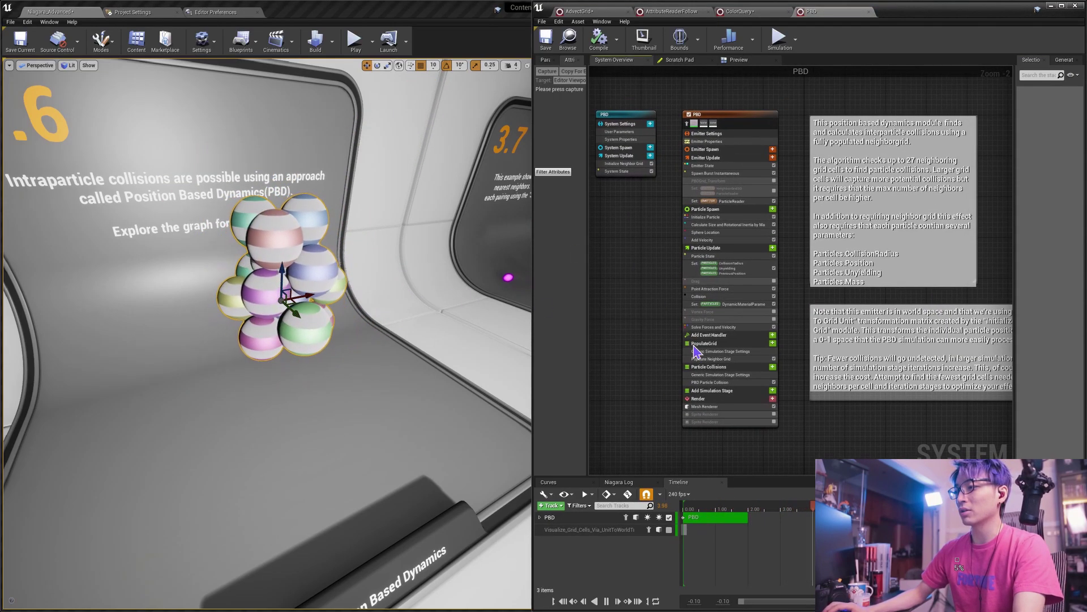
pyautogui.scroll(2, 719, 403)
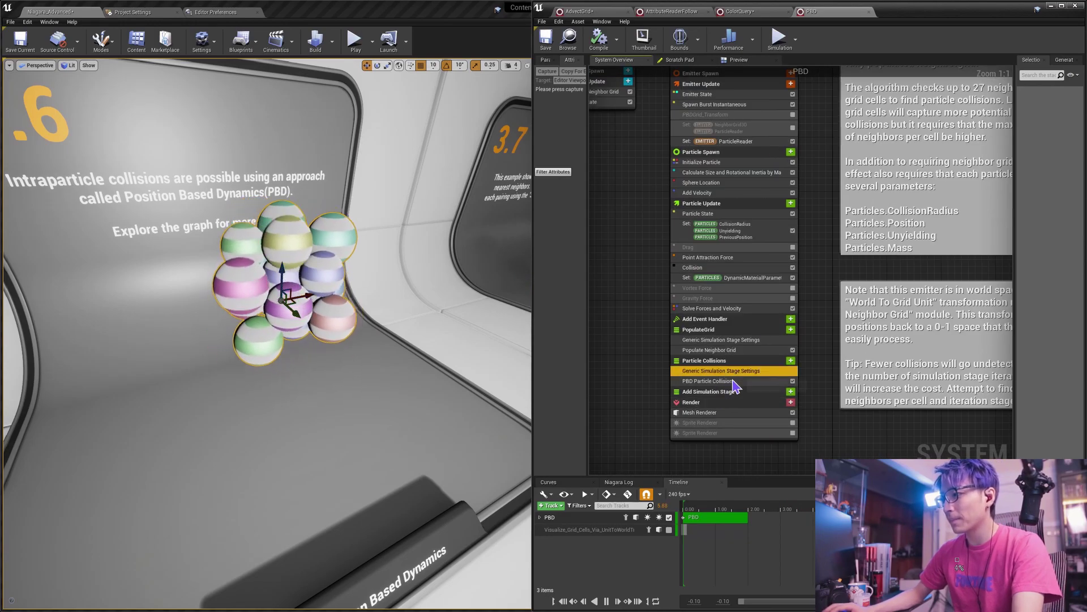
pyautogui.click(724, 381)
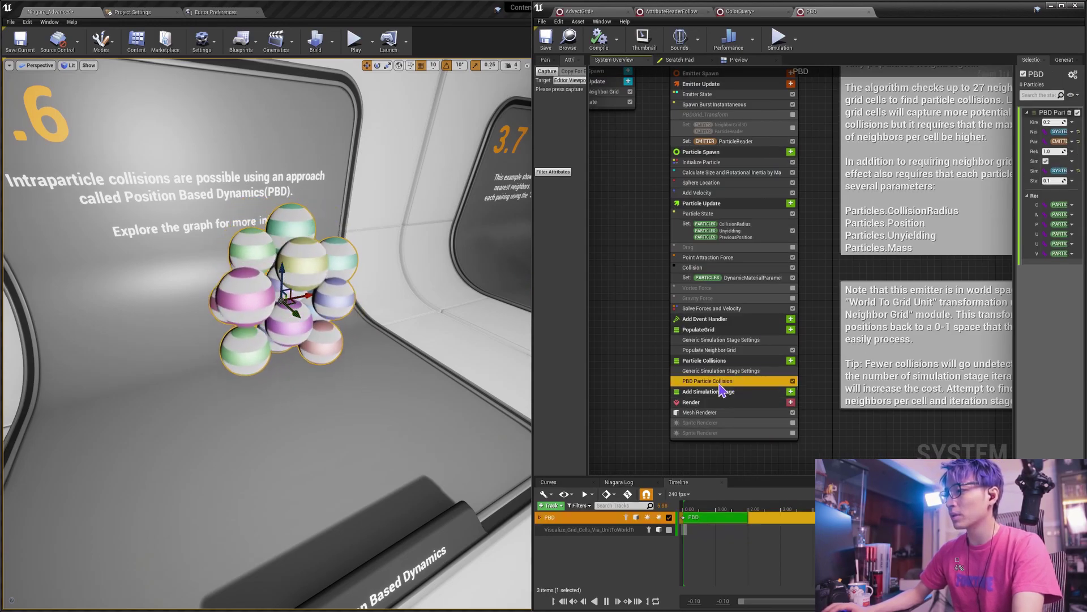
pyautogui.doubleClick(1052, 114)
pyautogui.scroll(7, 742, 306)
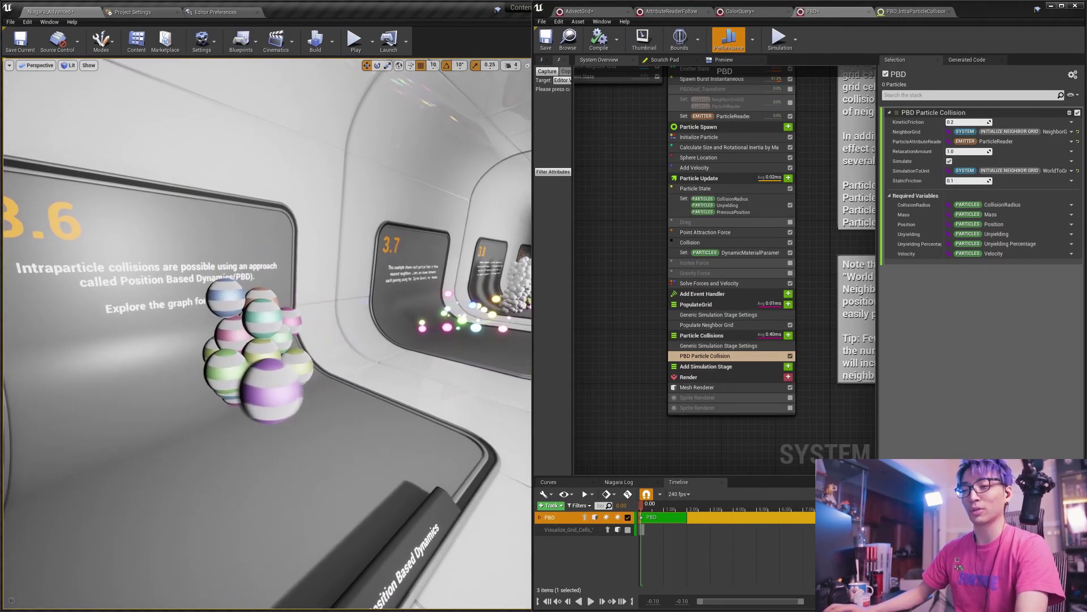
# Examine the GPU runtime cost of the PBD emitter's Particle Collisions stage and its other emitter modules.
pyautogui.moveTo(266, 333); pyautogui.dragTo(229, 351, button='right')
pyautogui.moveTo(639, 251); pyautogui.dragTo(591, 226, button='right')
pyautogui.moveTo(755, 295)
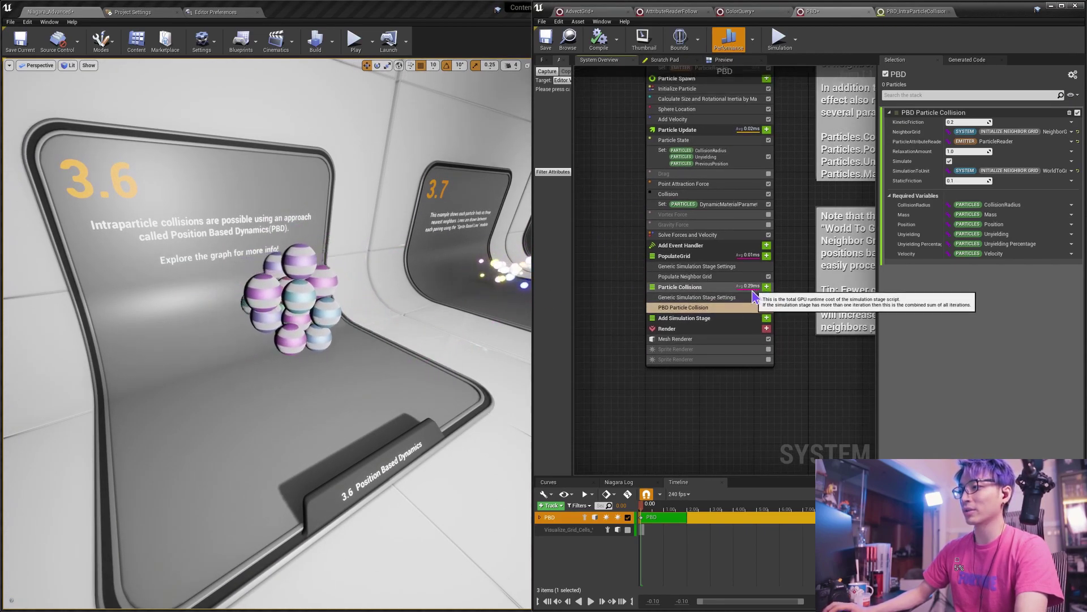
pyautogui.moveTo(340, 278); pyautogui.dragTo(314, 261, button='right')
pyautogui.moveTo(597, 168); pyautogui.dragTo(585, 361, button='right')
pyautogui.moveTo(582, 288); pyautogui.dragTo(575, 251, button='right')
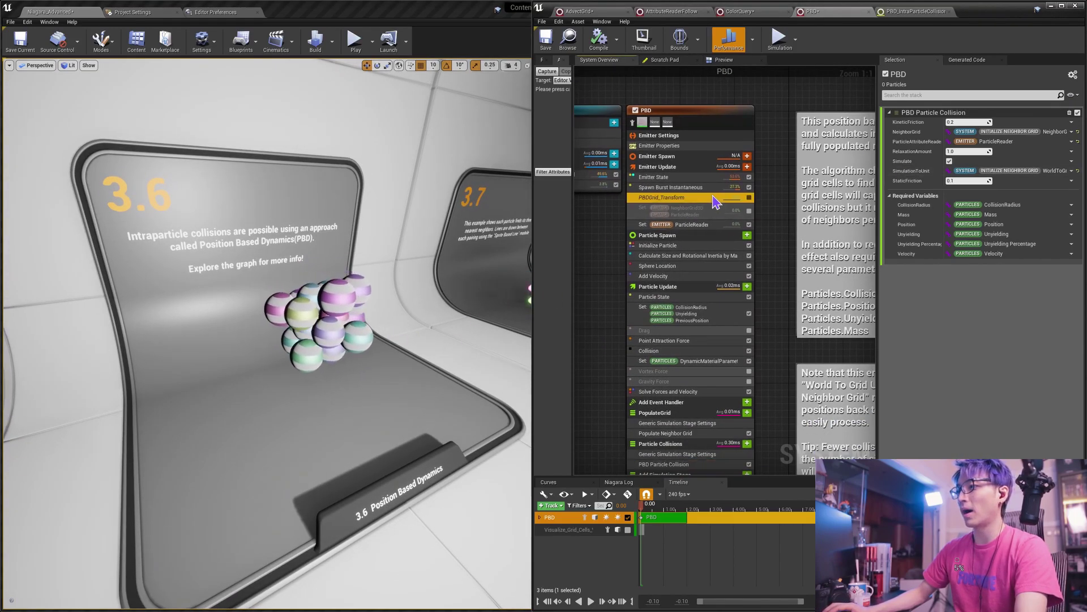
# Set the Spawn Count of the PBD emitter's Spawn Burst Instantaneous module to 666.
pyautogui.click(727, 188)
pyautogui.click(969, 123)
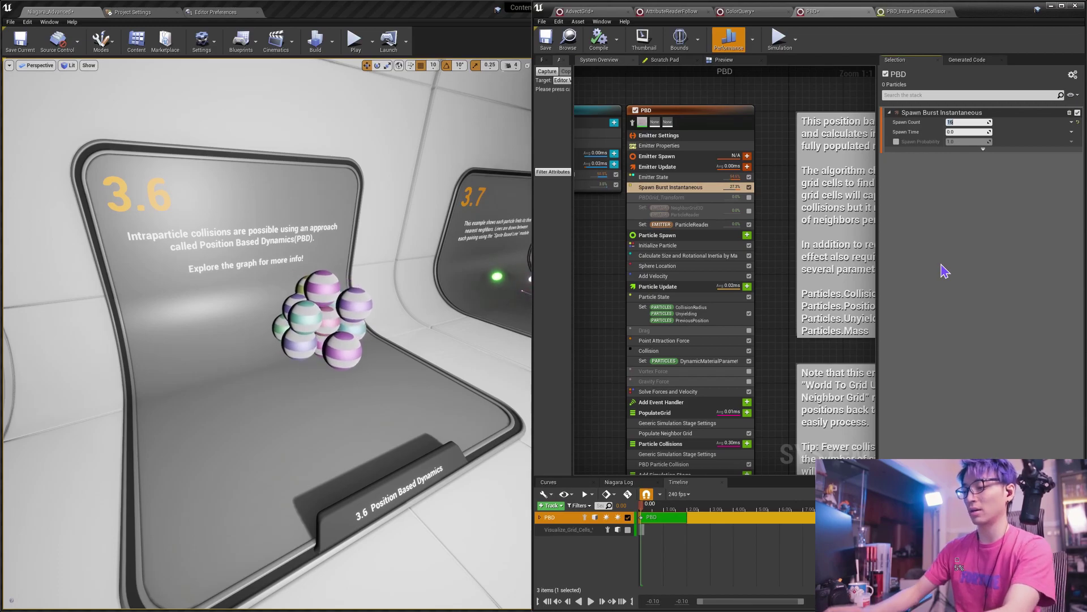
pyautogui.moveTo(819, 410); pyautogui.dragTo(811, 349, button='right')
pyautogui.moveTo(430, 374); pyautogui.dragTo(430, 367, button='right')
pyautogui.click(966, 123)
pyautogui.write('666')
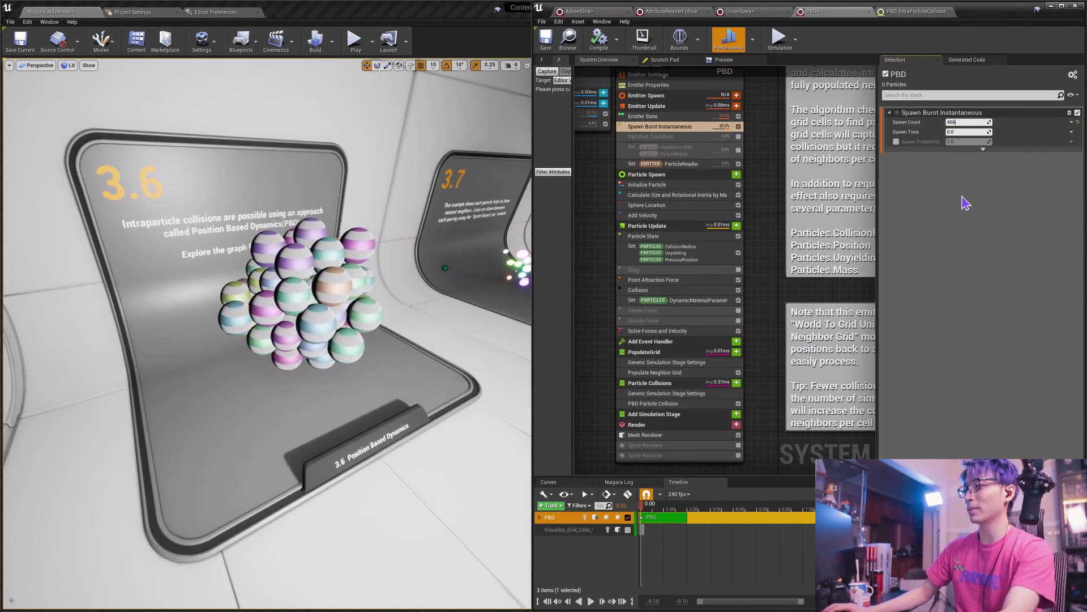
pyautogui.press('Return')
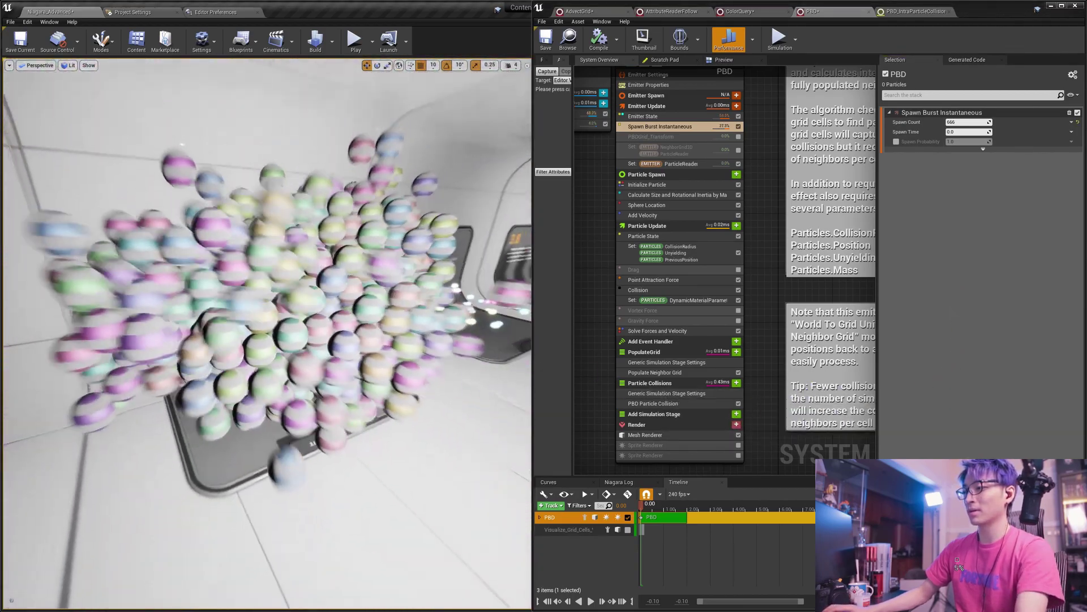
# Set the PBD emitter's burst Spawn Count to 2666 and watch the sphere cluster in the level.
pyautogui.moveTo(466, 256)
pyautogui.mouseDown(button='right')
pyautogui.moveTo(470, 272)
pyautogui.moveTo(466, 256)
pyautogui.mouseUp(button='right')
pyautogui.click(963, 122)
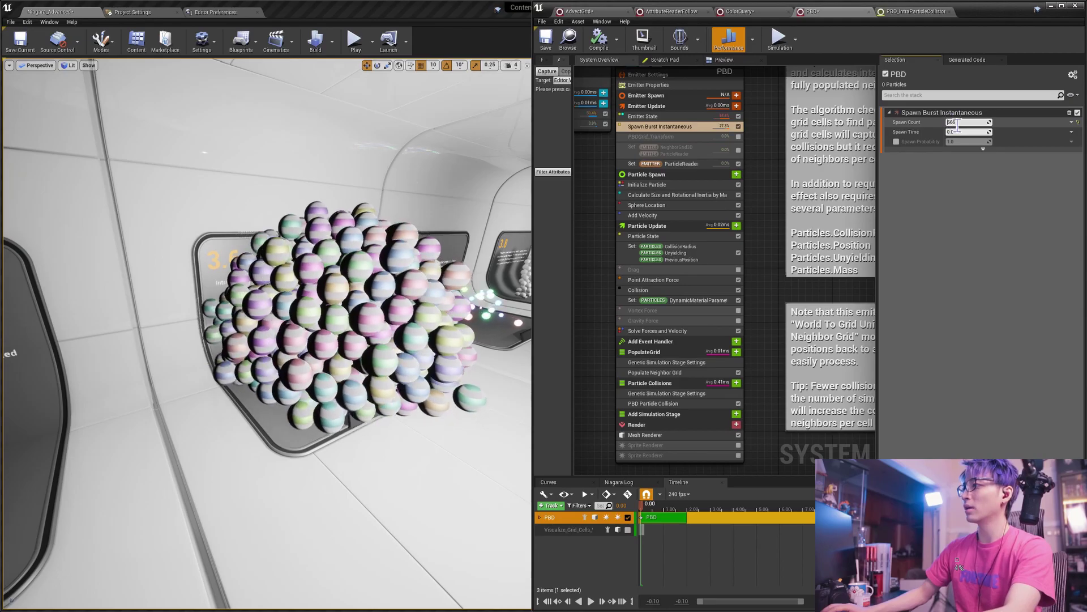
pyautogui.write('2666')
pyautogui.press('Return')
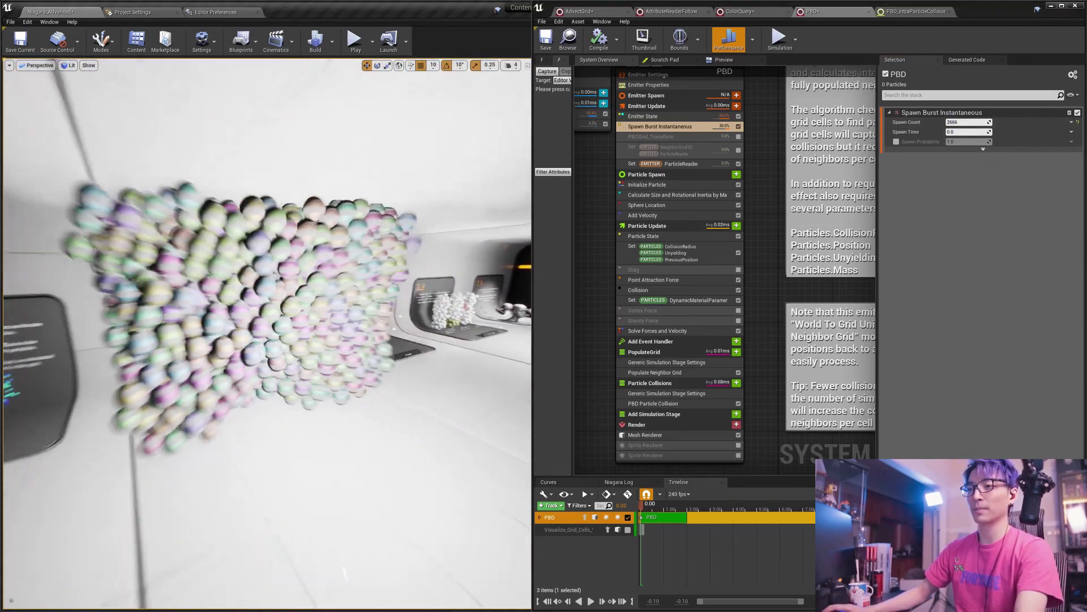
pyautogui.moveTo(465, 256)
pyautogui.mouseDown(button='right')
pyautogui.moveTo(468, 271)
pyautogui.moveTo(465, 260)
pyautogui.mouseUp(button='right')
# Set the Spawn Count of the PBD emitter's Spawn Burst Instantaneous module to 666.
pyautogui.click(949, 122)
pyautogui.click(948, 122)
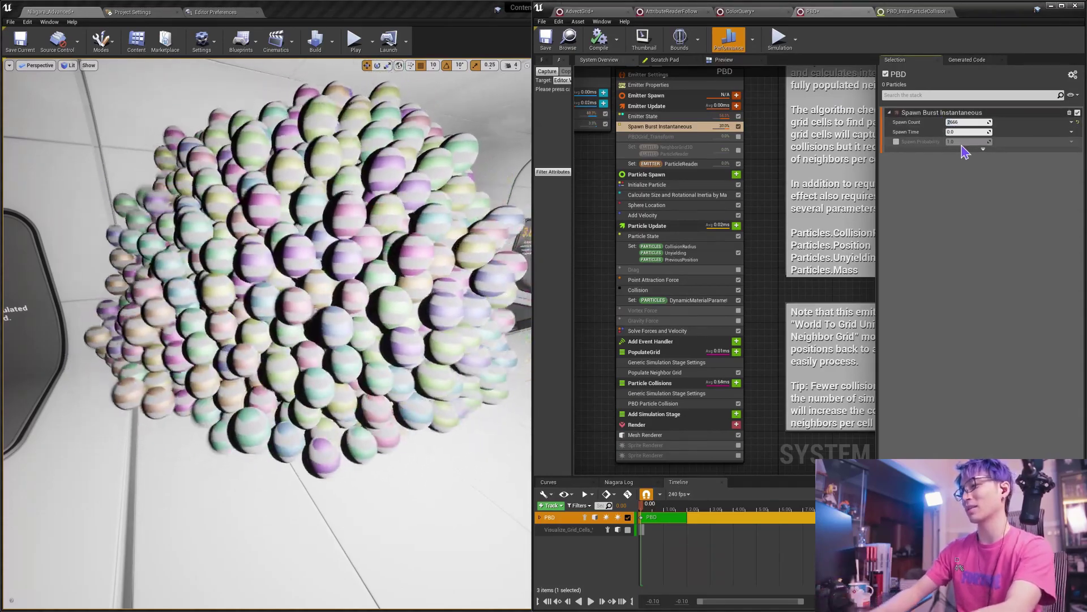
pyautogui.press('BackSpace')
pyautogui.press('Return')
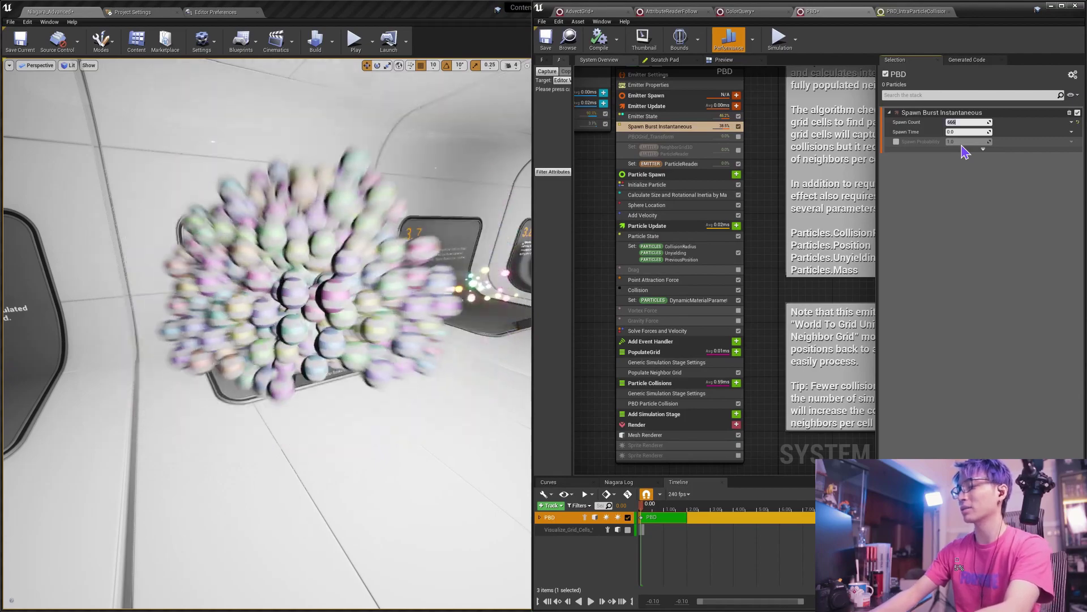
# Enable Gravity Force and Vortex Force, disable Point Attraction Force in the PBD emitter's Particle Update, and watch the spheres in the level.
pyautogui.moveTo(598, 321); pyautogui.dragTo(595, 298, button='right')
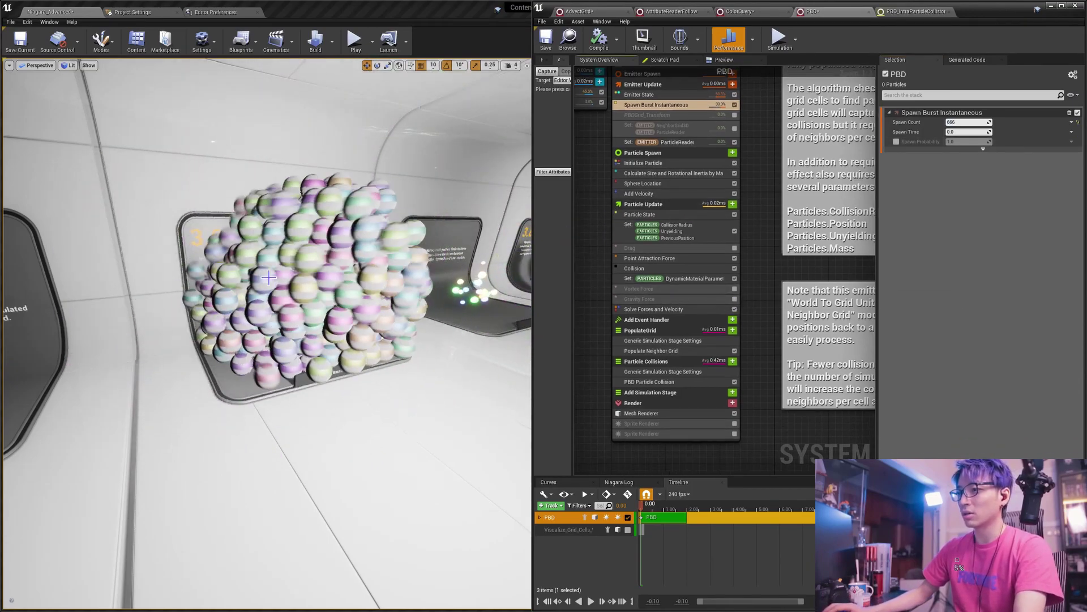
pyautogui.click(735, 299)
pyautogui.click(734, 289)
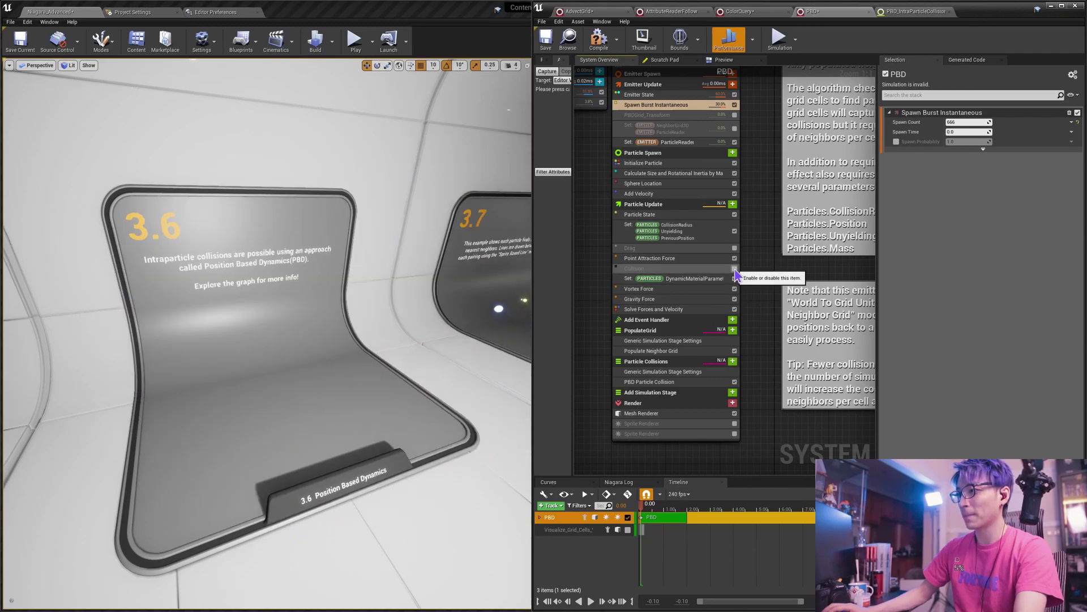
pyautogui.moveTo(515, 284)
pyautogui.mouseDown(button='right')
pyautogui.moveTo(529, 329)
pyautogui.moveTo(515, 284)
pyautogui.mouseUp(button='right')
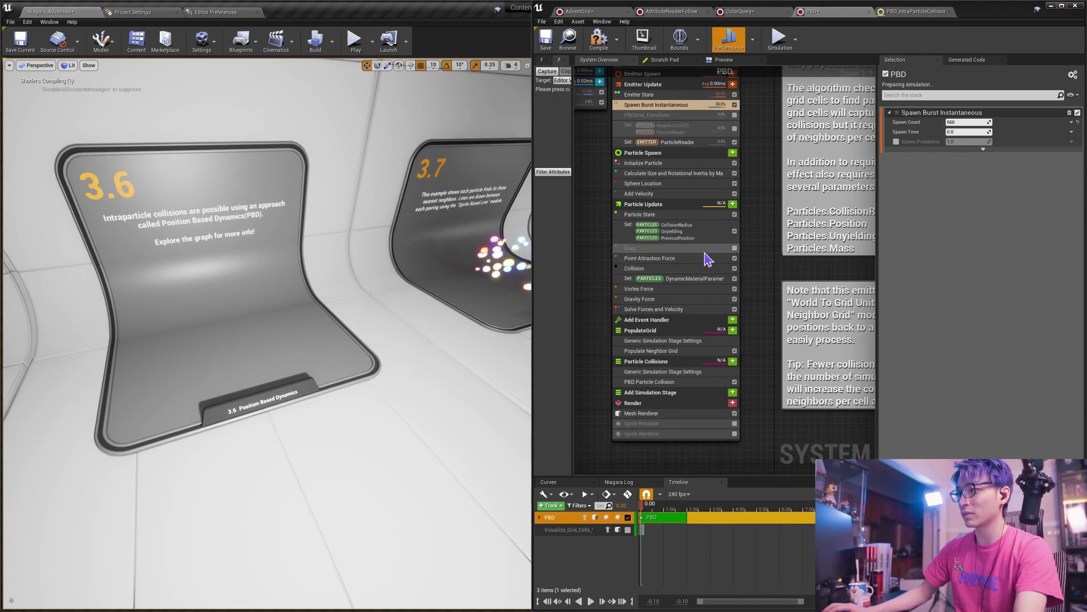
pyautogui.click(734, 258)
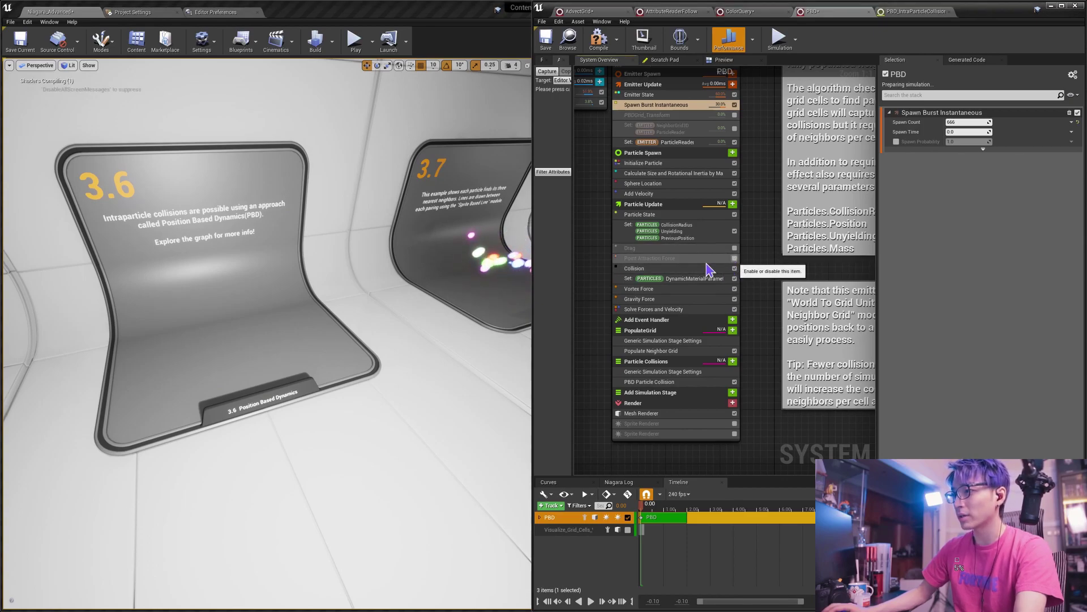
pyautogui.moveTo(378, 239); pyautogui.dragTo(430, 187, button='right')
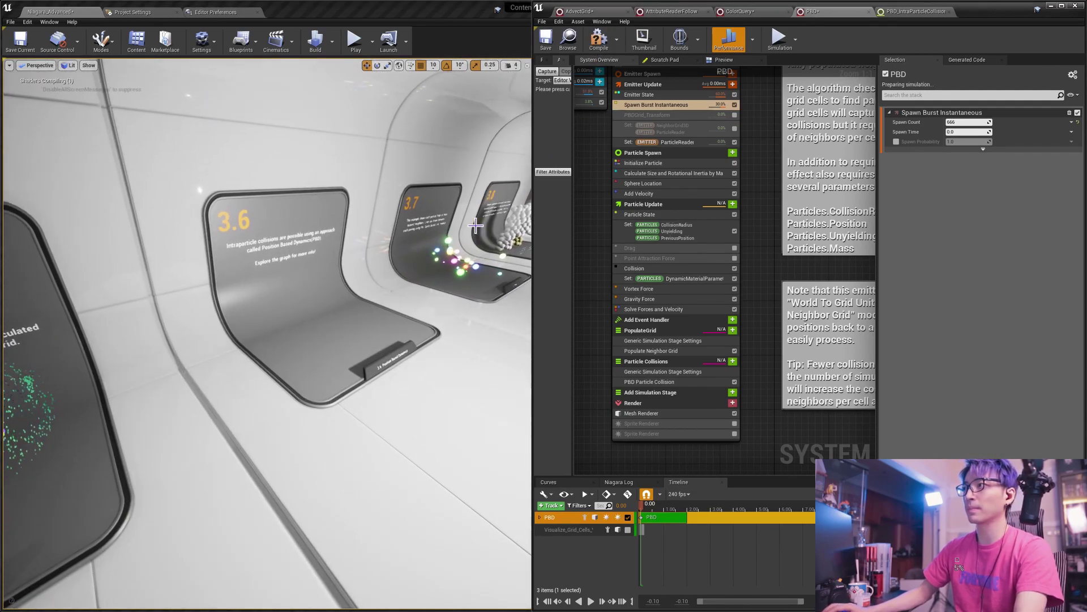
pyautogui.moveTo(407, 271); pyautogui.dragTo(380, 283, button='right')
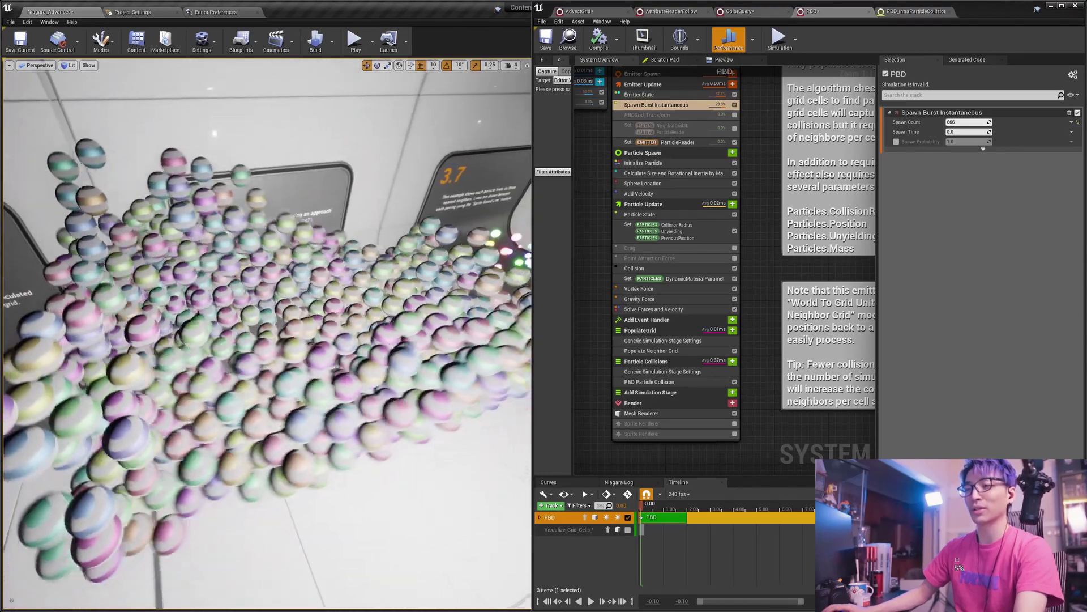
pyautogui.moveTo(391, 274)
pyautogui.mouseDown(button='right')
pyautogui.moveTo(430, 274)
pyautogui.moveTo(419, 284)
pyautogui.moveTo(391, 275)
pyautogui.mouseUp(button='right')
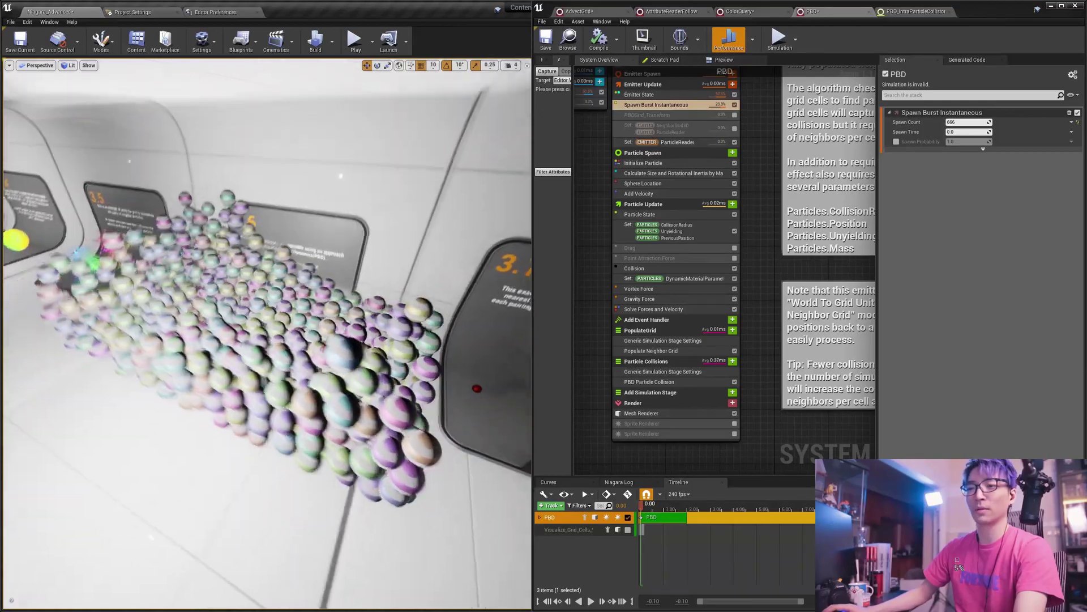
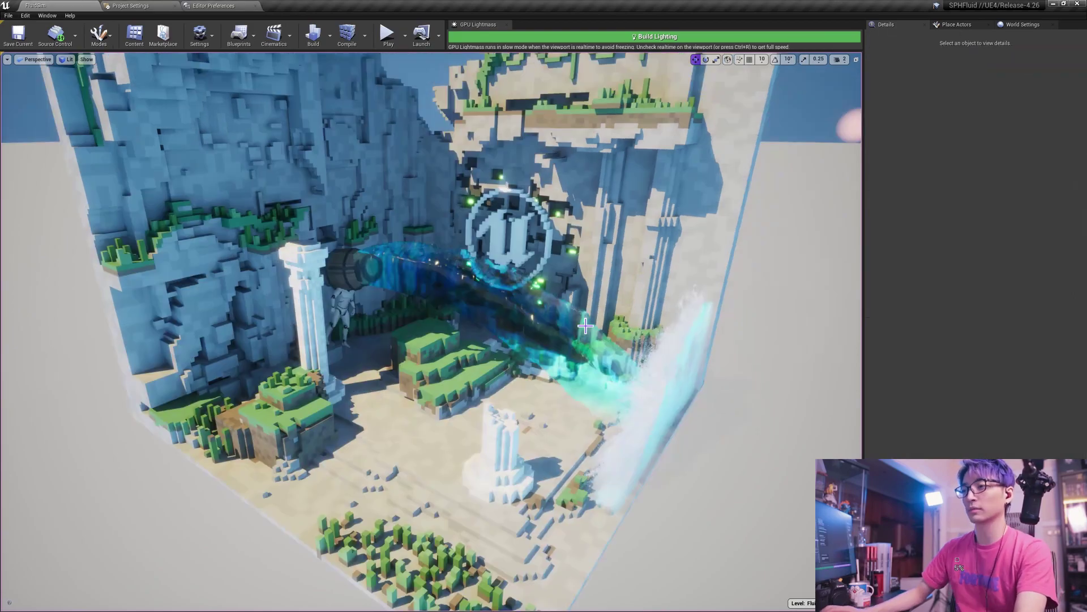
# Select the water-pouring barrel in the cliff level and move it along Y to about -11.
pyautogui.moveTo(430, 331); pyautogui.dragTo(456, 357, button='right')
pyautogui.moveTo(395, 218); pyautogui.dragTo(315, 274, button='right')
pyautogui.click(324, 277)
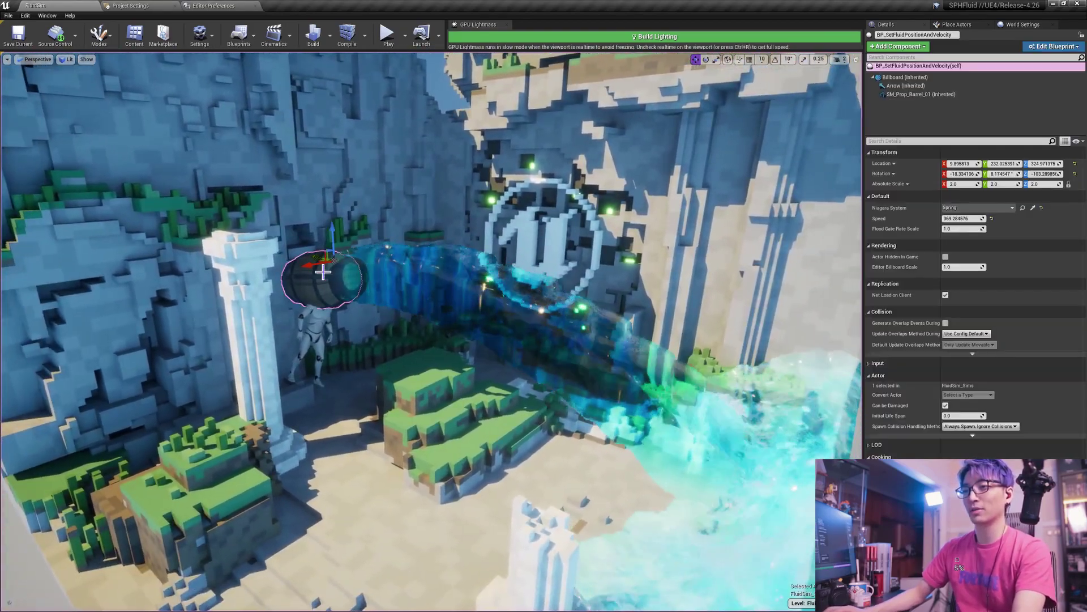
pyautogui.moveTo(316, 256); pyautogui.dragTo(423, 274)
pyautogui.moveTo(423, 273); pyautogui.dragTo(476, 286, button='right')
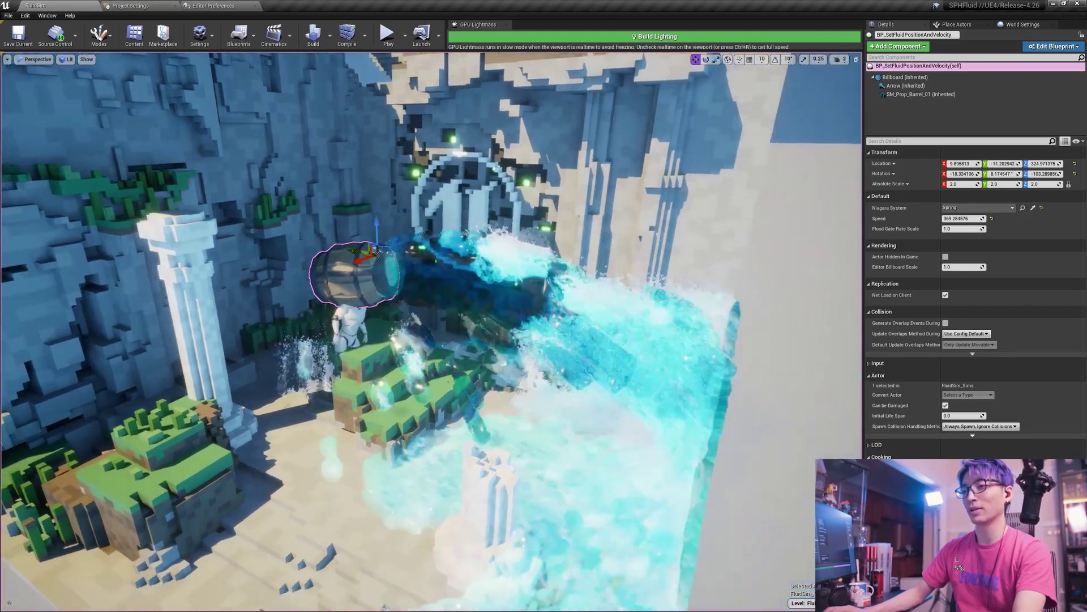
# Move the barrel to about X 141, Y -114 so it pours water from beside the mannequin, and view the flooded scene.
pyautogui.moveTo(396, 245); pyautogui.dragTo(368, 238, button='right')
pyautogui.moveTo(395, 282); pyautogui.dragTo(400, 281)
pyautogui.moveTo(400, 281); pyautogui.dragTo(505, 327, button='right')
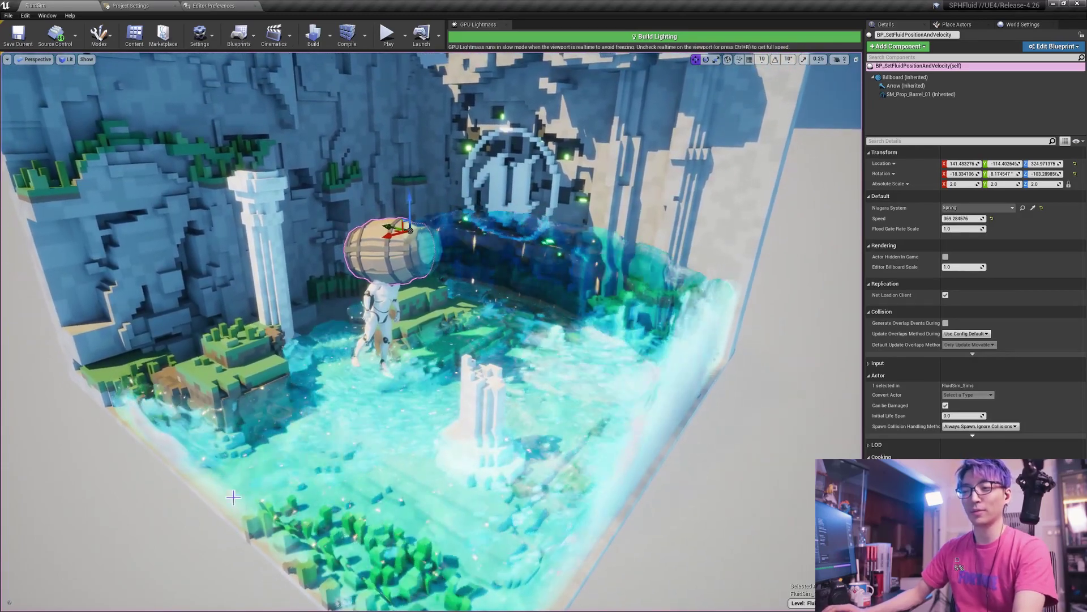
pyautogui.moveTo(464, 476); pyautogui.dragTo(455, 454, button='right')
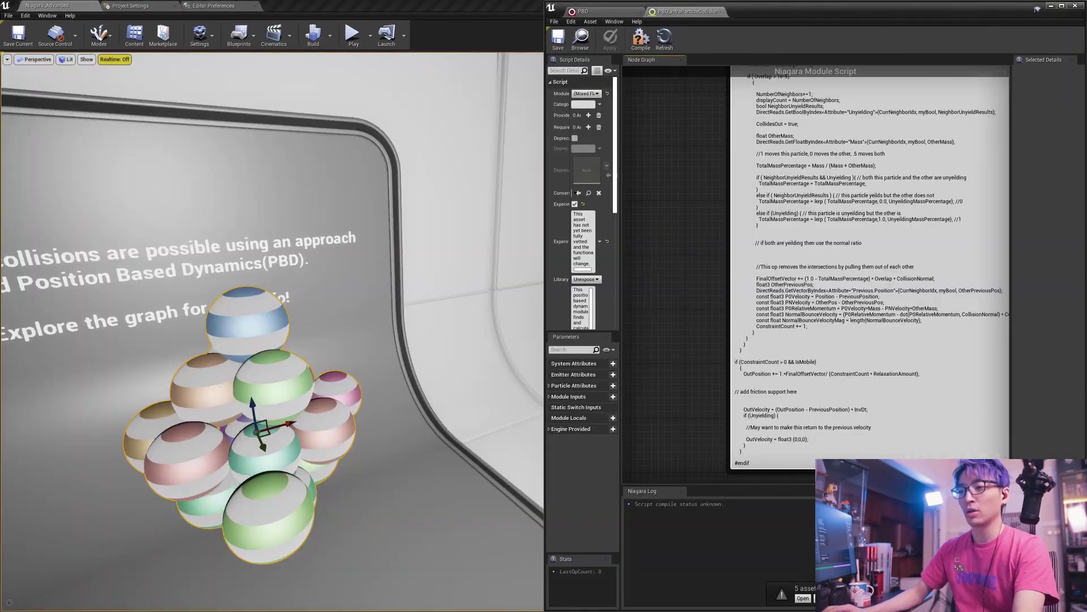
# Examine the overlap and mass-ratio code in the PBD collision module script alongside the cluster of stacked spheres.
pyautogui.moveTo(272, 332); pyautogui.dragTo(297, 332, button='right')
pyautogui.scroll(-3, 694, 295)
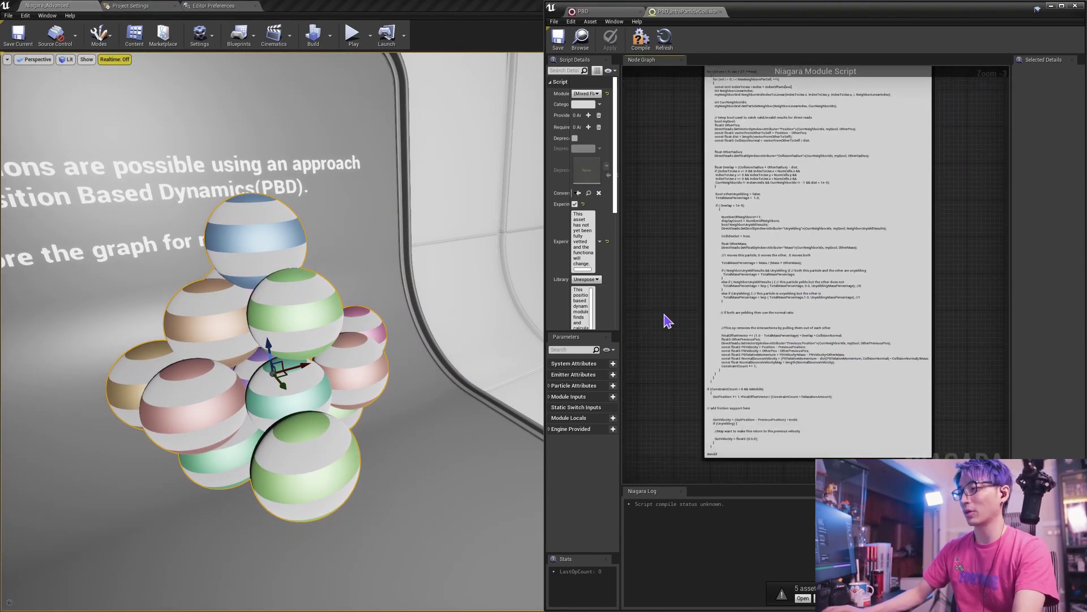
pyautogui.scroll(3, 886, 321)
pyautogui.moveTo(758, 403); pyautogui.dragTo(741, 397)
pyautogui.click(783, 364)
pyautogui.moveTo(425, 270); pyautogui.dragTo(401, 272, button='right')
pyautogui.press('s')
pyautogui.press('w')
pyautogui.moveTo(459, 320)
pyautogui.mouseDown(button='right')
pyautogui.moveTo(403, 331)
pyautogui.moveTo(476, 346)
pyautogui.moveTo(430, 314)
pyautogui.moveTo(470, 320)
pyautogui.mouseUp(button='right')
pyautogui.moveTo(467, 380); pyautogui.dragTo(467, 380, button='right')
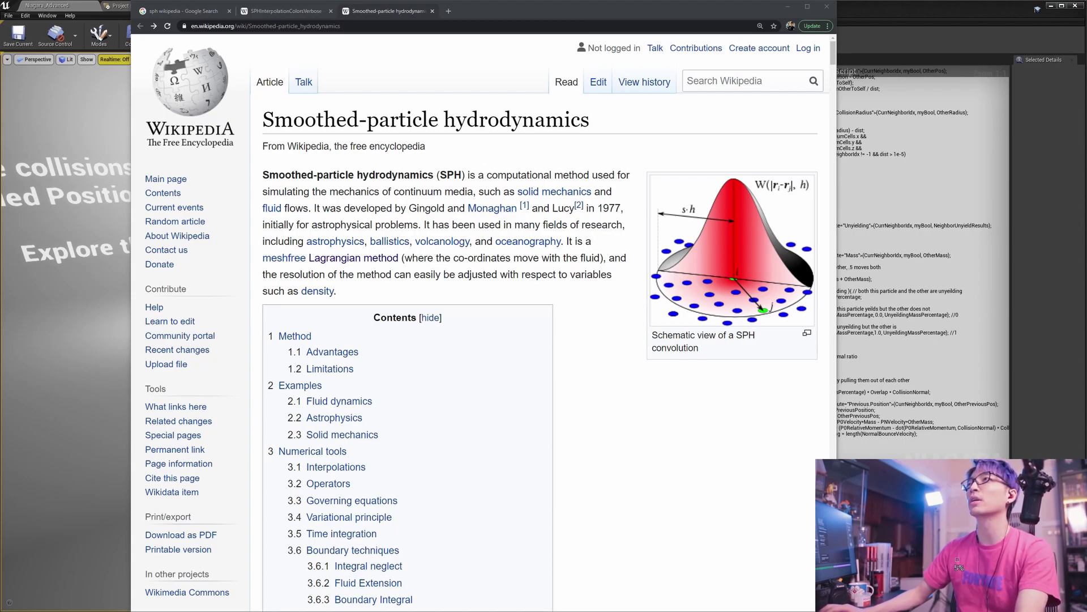
# Switch from the Smoothed-particle hydrodynamics article to the recorded dungeon fluid simulation video and view it.
pyautogui.moveTo(623, 611); pyautogui.dragTo(583, 1)
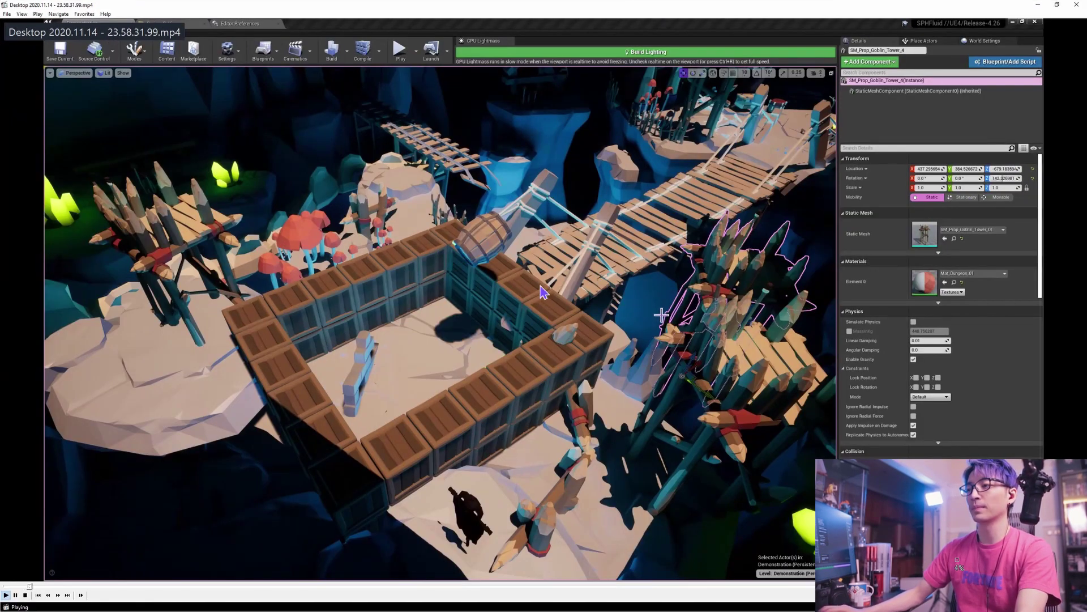
pyautogui.doubleClick(517, 314)
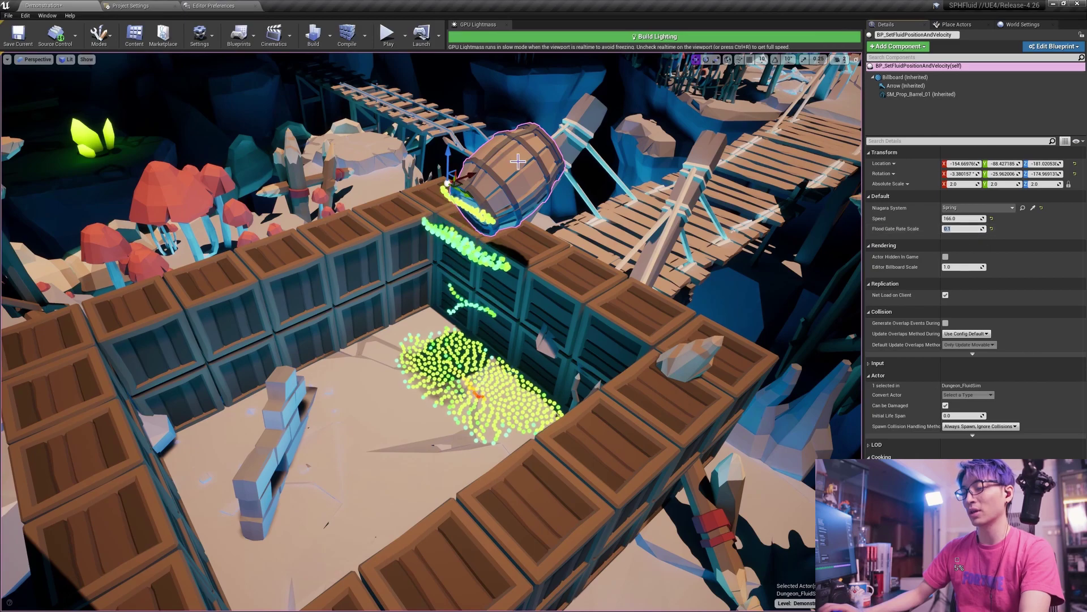
# Move the fluid barrel back and forth over the crate-walled pool so its particle stream sweeps across the basin.
pyautogui.moveTo(470, 180); pyautogui.dragTo(452, 212)
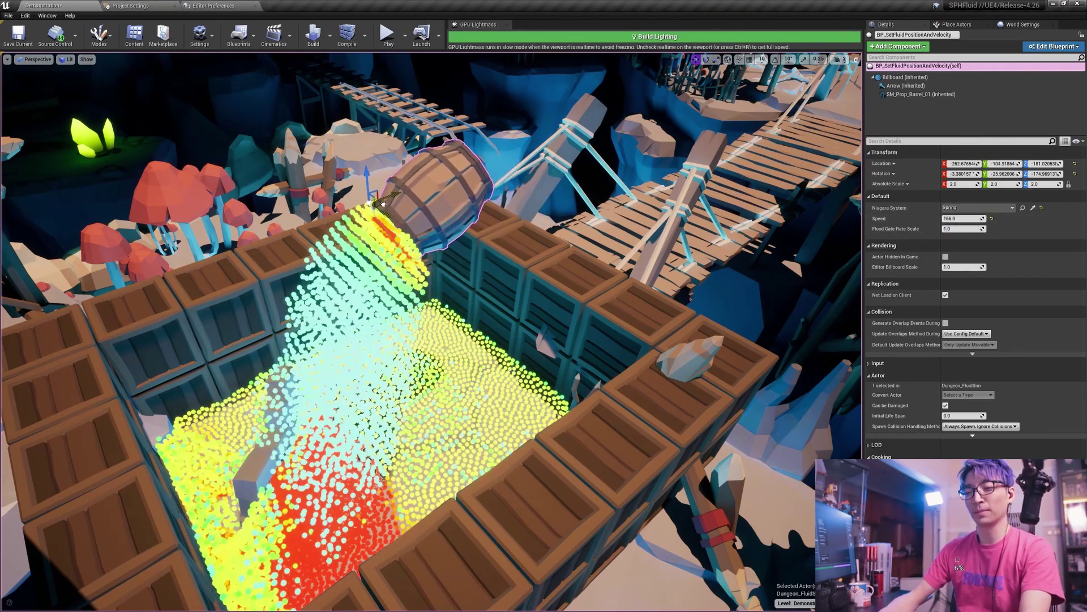
pyautogui.moveTo(377, 177); pyautogui.dragTo(435, 159)
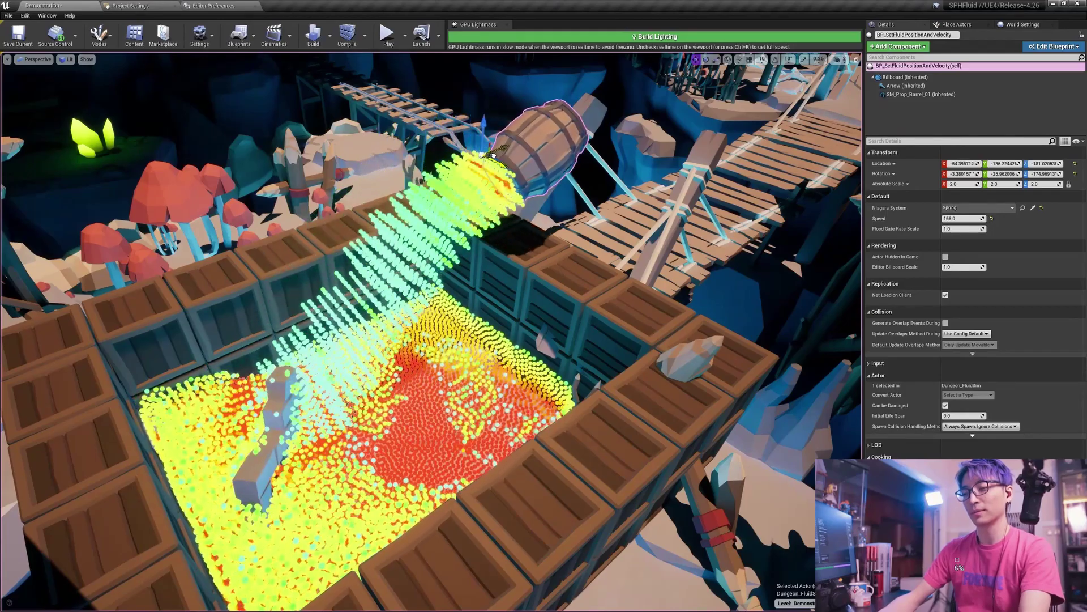
pyautogui.moveTo(527, 185); pyautogui.dragTo(380, 216)
pyautogui.moveTo(496, 243); pyautogui.dragTo(522, 180)
pyautogui.moveTo(522, 180); pyautogui.dragTo(477, 188, button='right')
# Select every crate actor that shares the wall crate's mesh and filter their details for "main".
pyautogui.click(678, 348)
pyautogui.hotkey('shift', 'e')
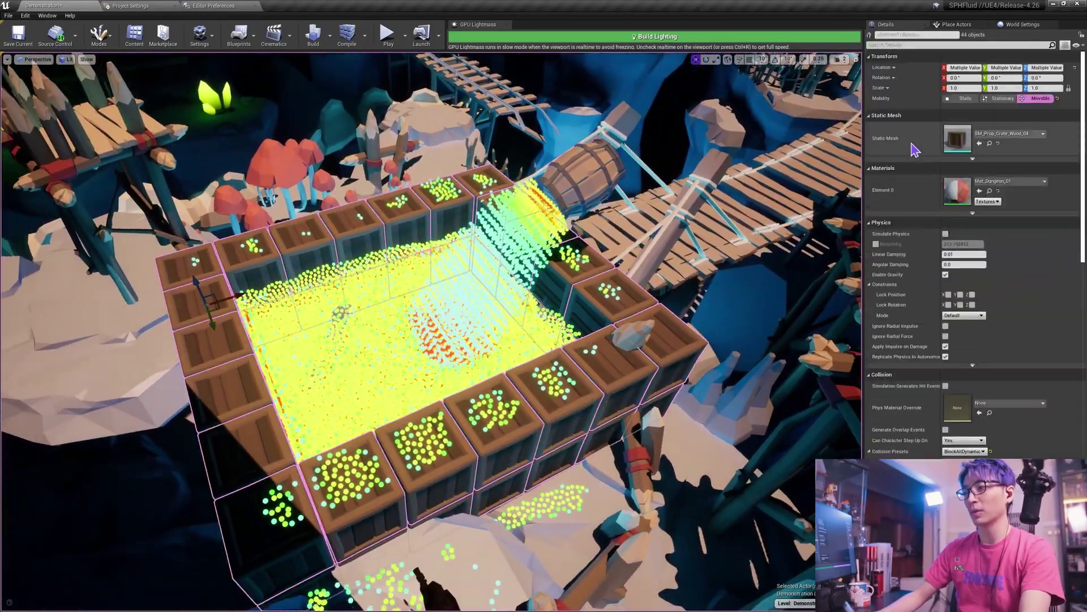
pyautogui.click(902, 45)
pyautogui.write('main')
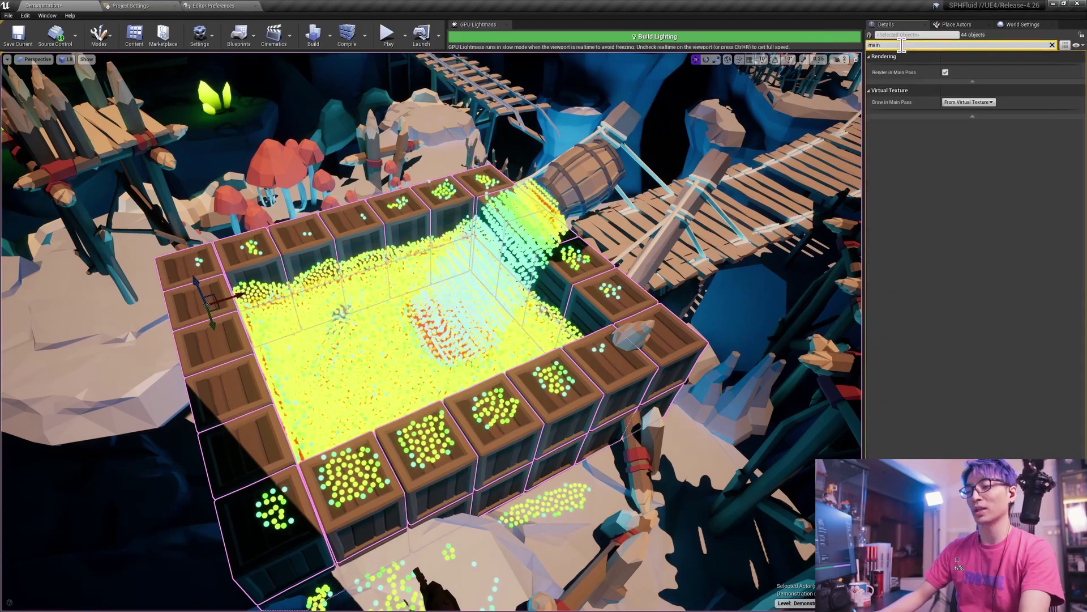
# Toggle game view and inspect the particle-filled crate pool from several viewpoints.
pyautogui.moveTo(627, 347); pyautogui.dragTo(631, 346, button='right')
pyautogui.press('g')
pyautogui.press('w')
pyautogui.press('w')
pyautogui.press('s')
pyautogui.press('w')
pyautogui.keyDown('alt'); pyautogui.moveTo(630, 347); pyautogui.dragTo(630, 347); pyautogui.keyUp('alt')
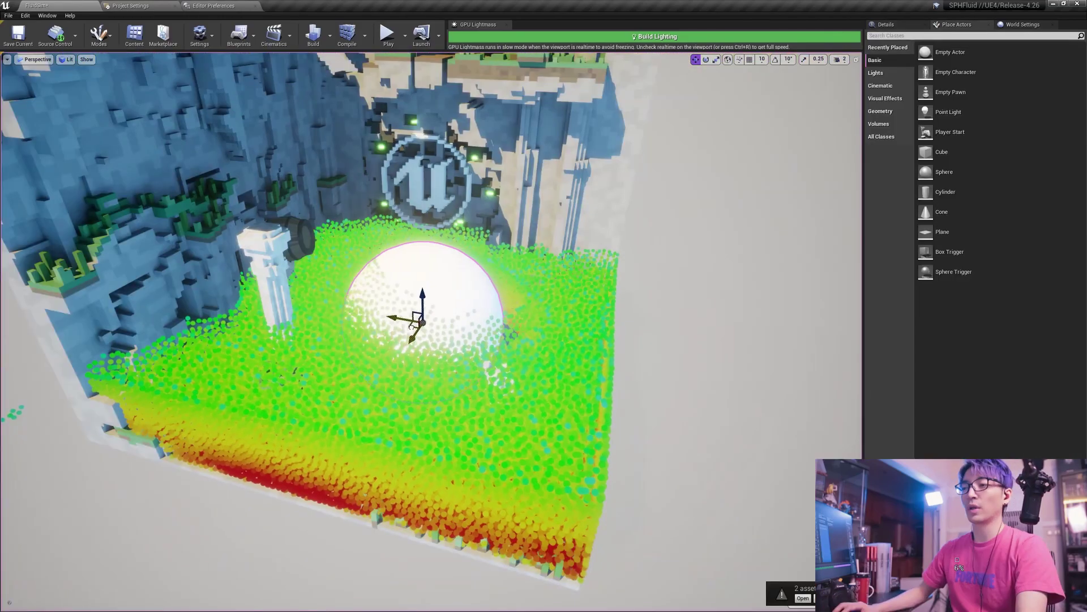
# Push the large white sphere through the fluid particles to the near edge of the cliff basin, then back toward its centre.
pyautogui.moveTo(411, 326); pyautogui.dragTo(431, 383)
pyautogui.moveTo(532, 342); pyautogui.dragTo(544, 298, button='right')
pyautogui.moveTo(431, 373); pyautogui.dragTo(392, 403)
pyautogui.moveTo(391, 403); pyautogui.dragTo(362, 387, button='right')
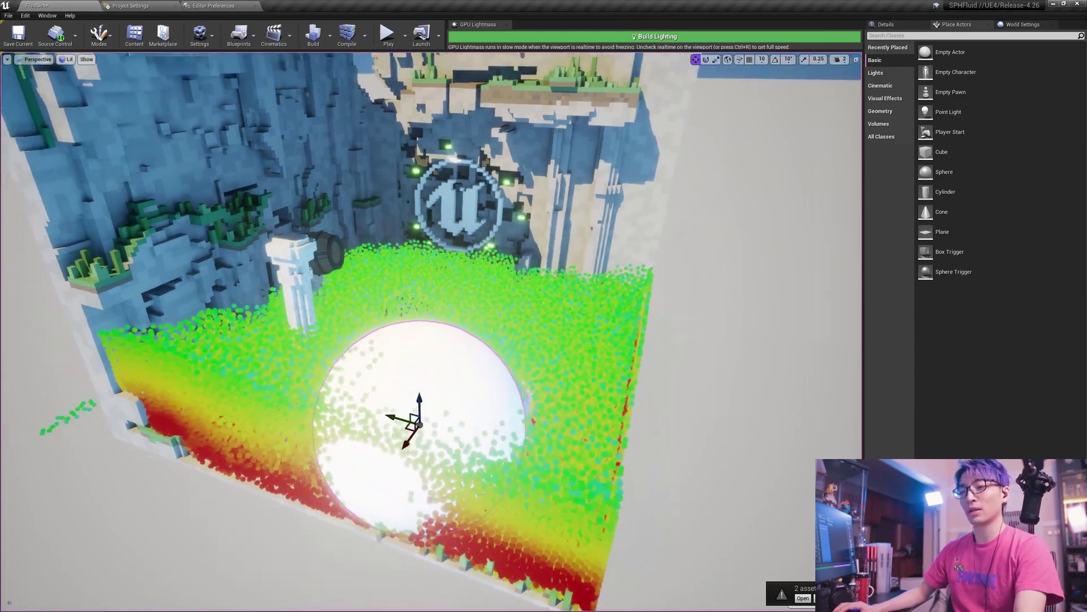
pyautogui.scroll(3, 381, 378)
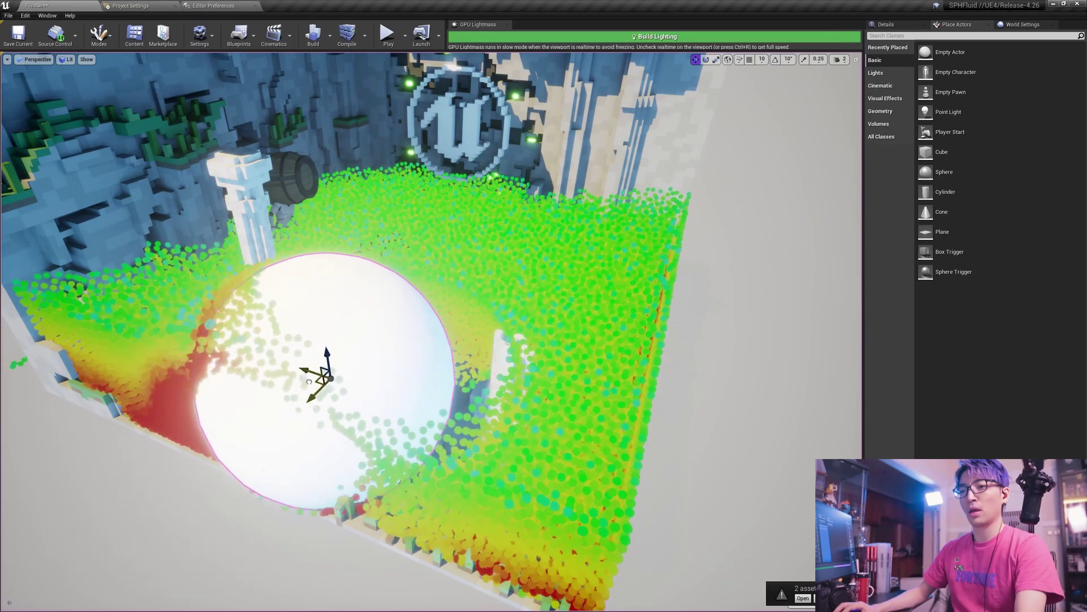
pyautogui.moveTo(381, 379); pyautogui.dragTo(341, 351, button='right')
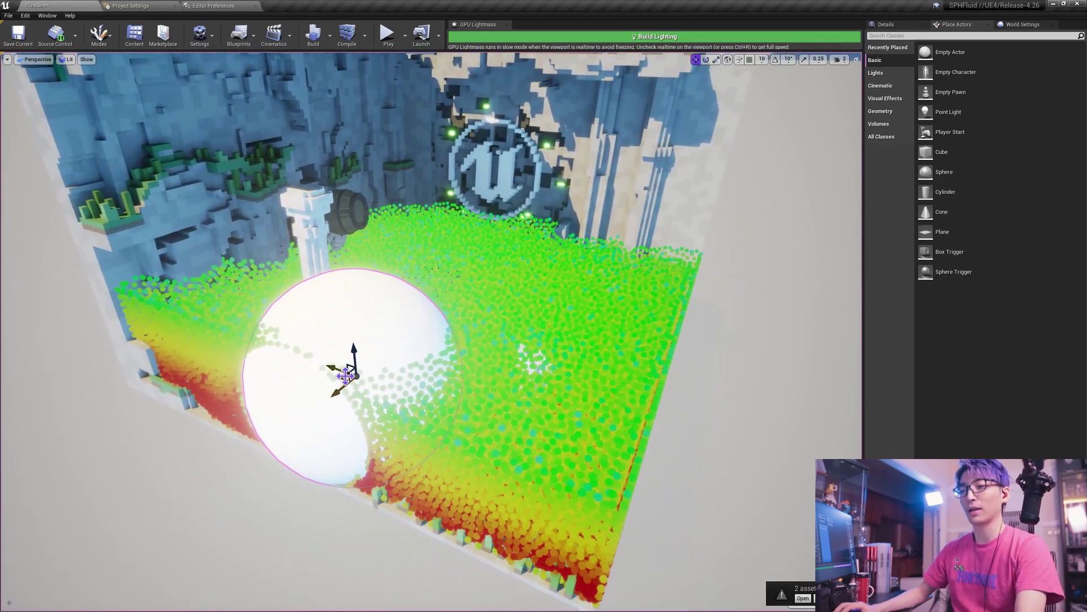
pyautogui.moveTo(375, 360); pyautogui.dragTo(488, 334)
pyautogui.moveTo(579, 355); pyautogui.dragTo(596, 405, button='right')
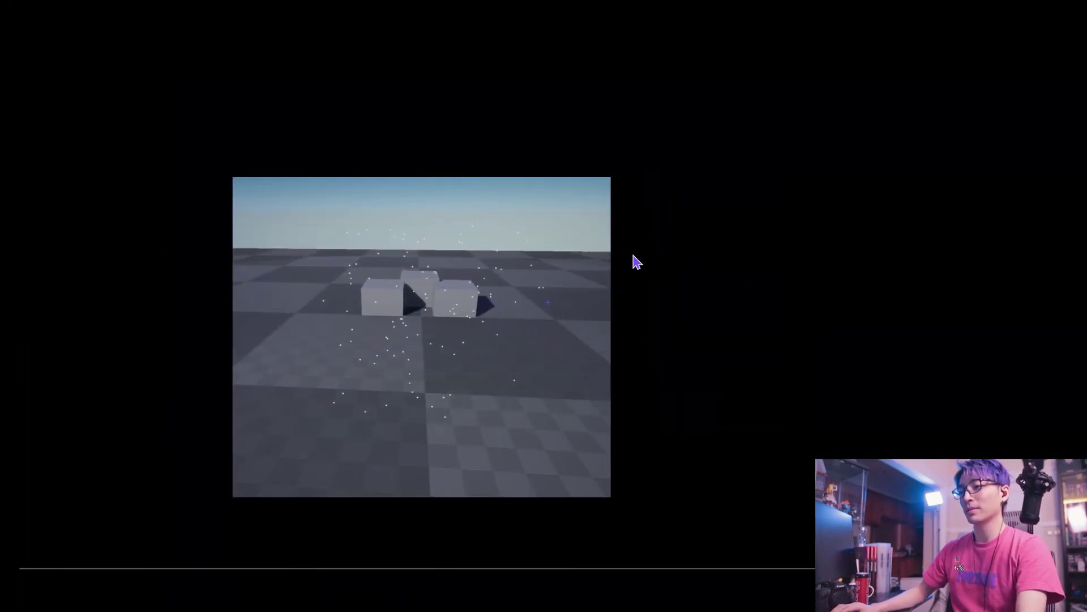
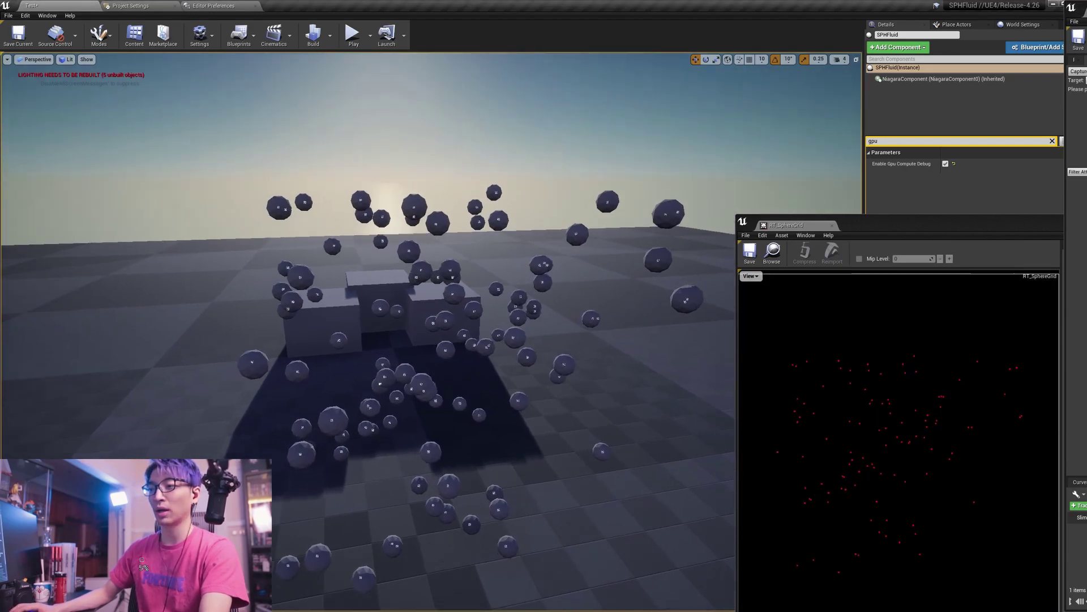
# View the SPHFluid particle spheres from several angles and compare them with the dots in the RT_SphereGrid render target.
pyautogui.press('s')
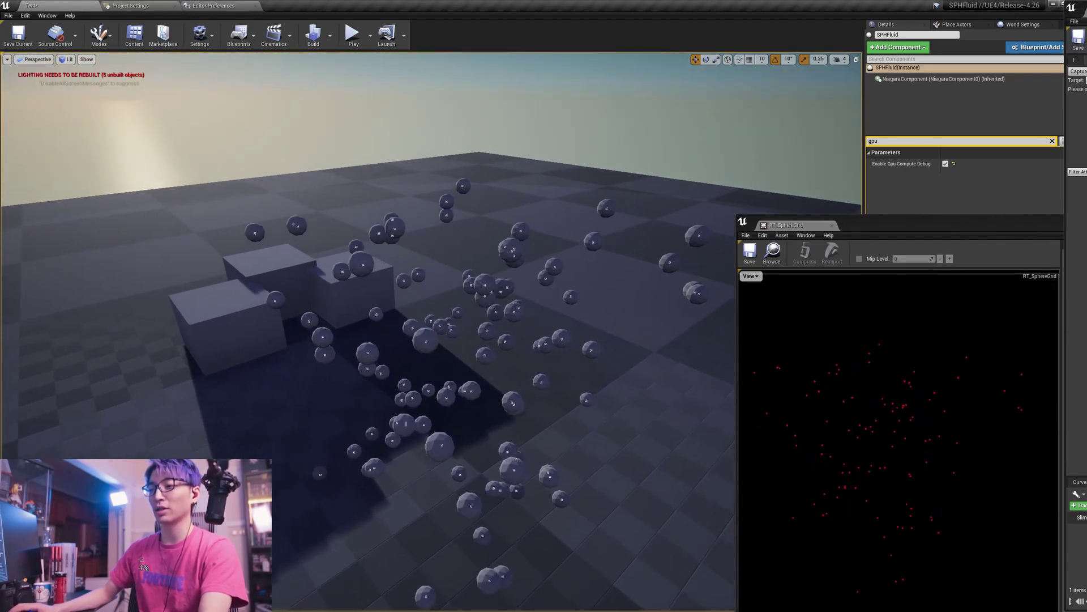
pyautogui.moveTo(432, 331); pyautogui.dragTo(201, 340, button='right')
pyautogui.press('d')
pyautogui.moveTo(647, 341); pyautogui.dragTo(635, 359, button='right')
pyautogui.press('q')
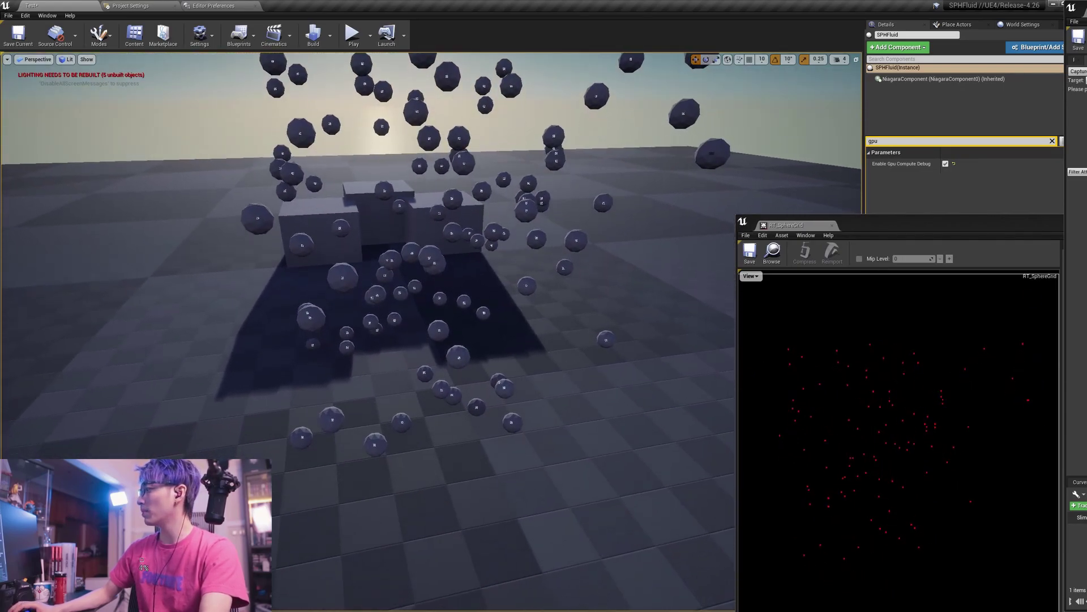
pyautogui.moveTo(371, 247); pyautogui.dragTo(371, 235, button='right')
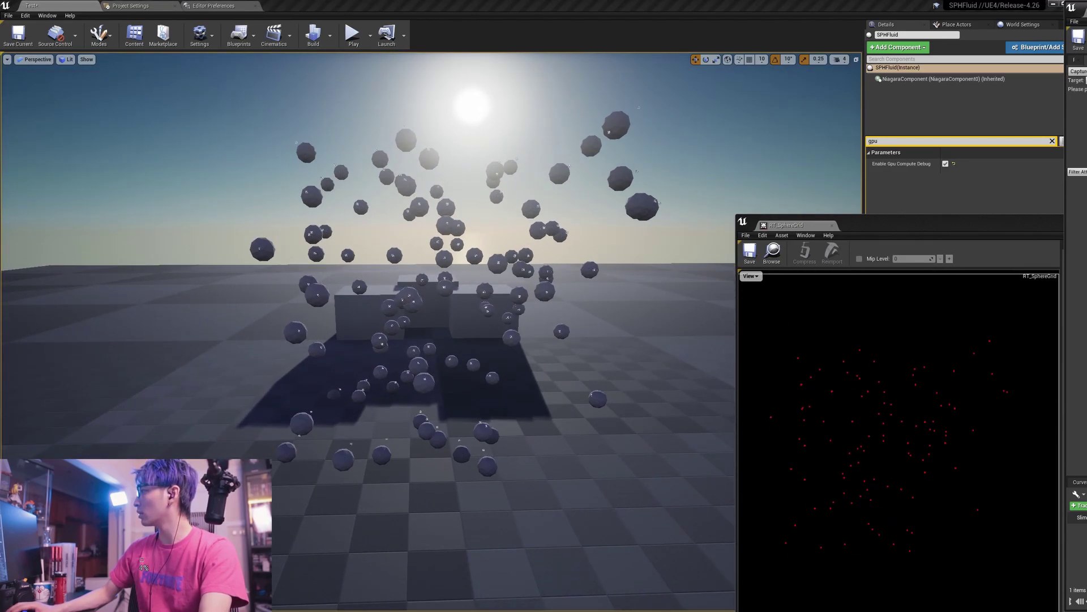
# Pause realtime viewport updates, inspect the frozen particle spheres from shifted viewpoints, and resume realtime rendering.
pyautogui.moveTo(573, 306)
pyautogui.mouseDown(button='right')
pyautogui.moveTo(557, 296)
pyautogui.moveTo(622, 326)
pyautogui.moveTo(712, 342)
pyautogui.moveTo(726, 357)
pyautogui.moveTo(522, 338)
pyautogui.moveTo(574, 316)
pyautogui.mouseUp(button='right')
pyautogui.hotkey('ctrl', 'r')
pyautogui.press('a')
pyautogui.press('a')
pyautogui.press('d')
pyautogui.press('s')
pyautogui.press('q')
pyautogui.moveTo(419, 245); pyautogui.dragTo(441, 237, button='right')
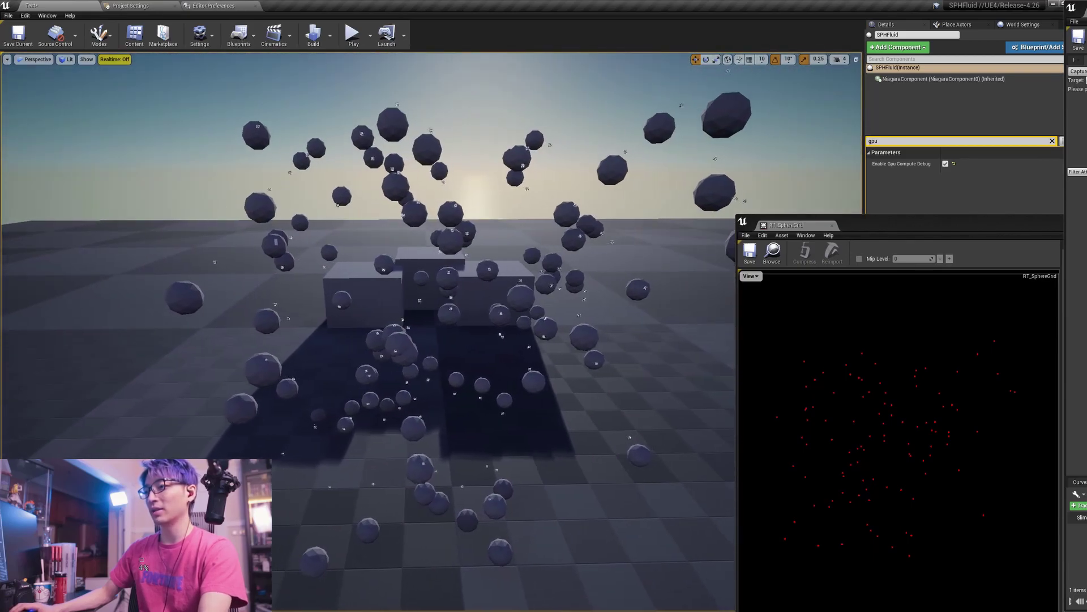
pyautogui.moveTo(536, 294); pyautogui.dragTo(608, 296, button='right')
pyautogui.hotkey('ctrl', 'r')
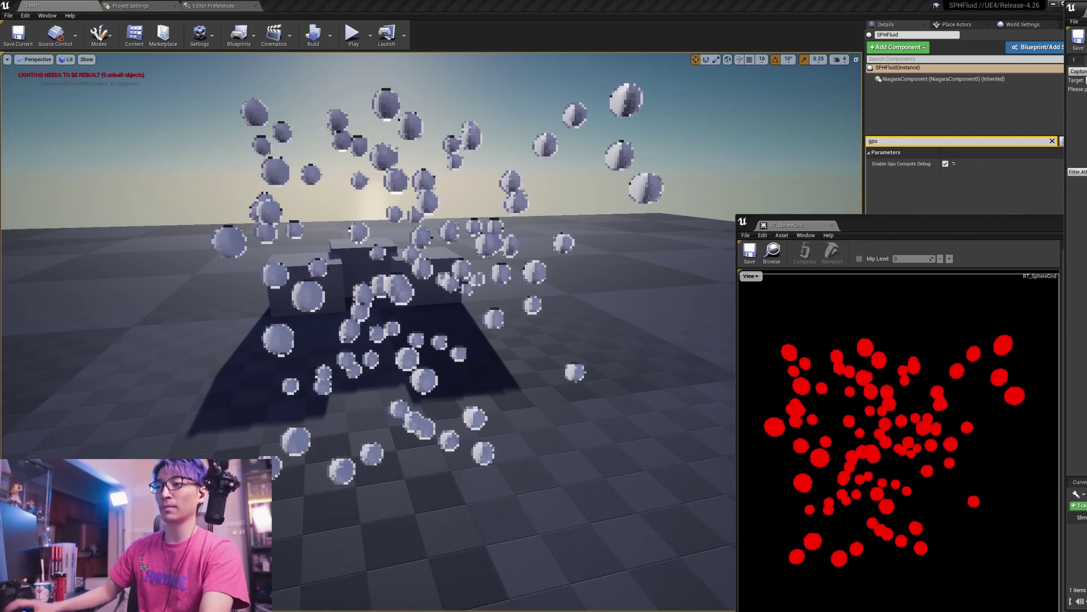
# Inspect the pixelated sphere surfaces from different angles against the filled red discs in the RT_SphereGrid render target.
pyautogui.moveTo(394, 230); pyautogui.dragTo(156, 217, button='right')
pyautogui.moveTo(310, 210); pyautogui.dragTo(314, 274, button='right')
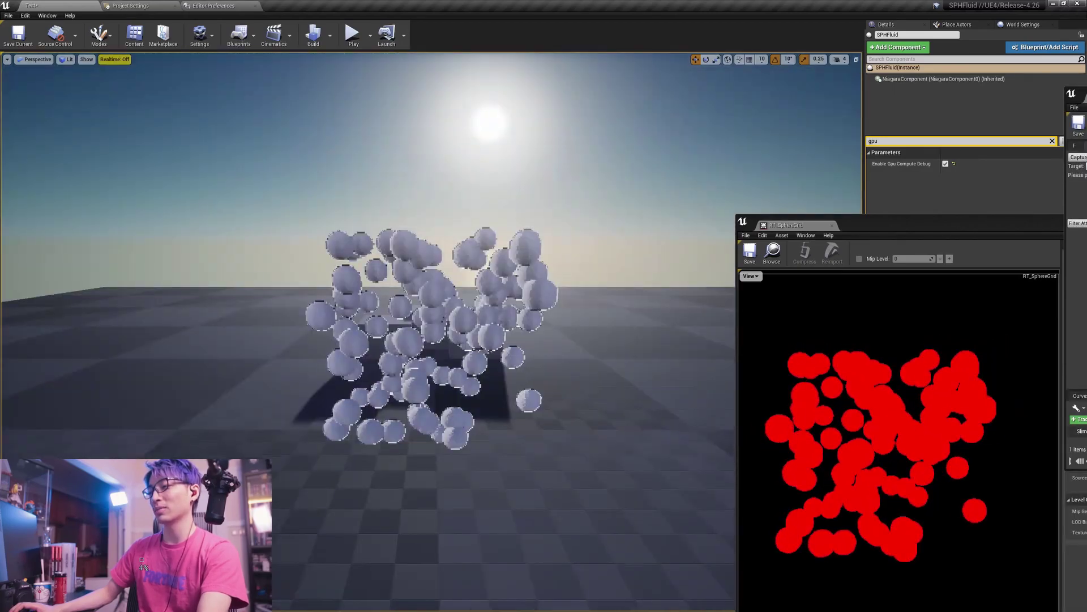
pyautogui.moveTo(315, 274); pyautogui.dragTo(295, 277, button='right')
pyautogui.moveTo(311, 196); pyautogui.dragTo(575, 238, button='right')
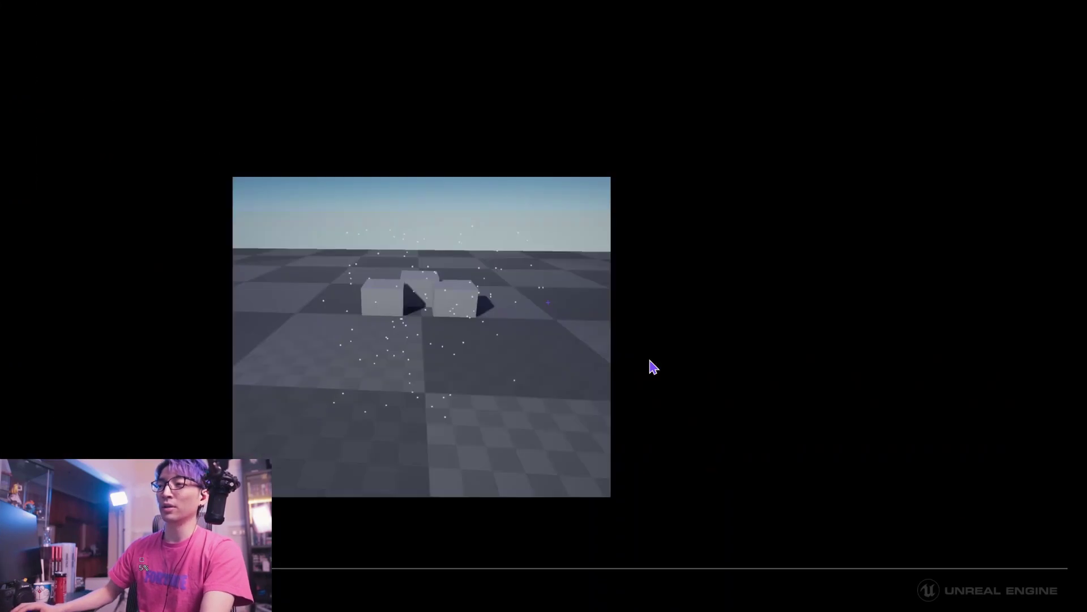
# Advance past the Transforms code slide and rotate the fluid emitter to sweep its stream around the basin beside the depth view.
pyautogui.press('Right')
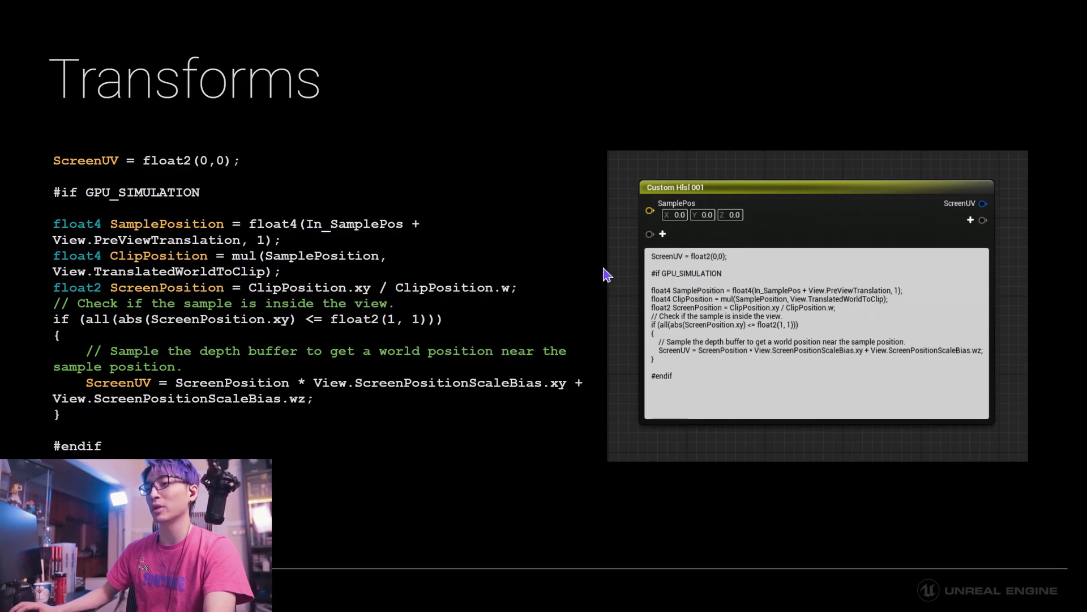
pyautogui.press('Right')
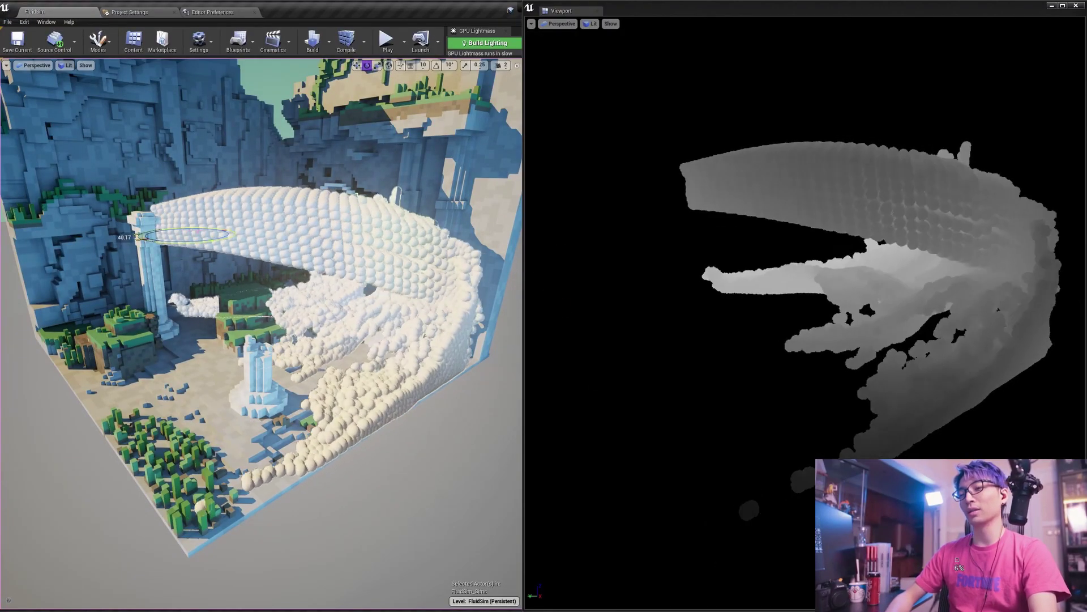
pyautogui.moveTo(197, 232); pyautogui.dragTo(158, 199)
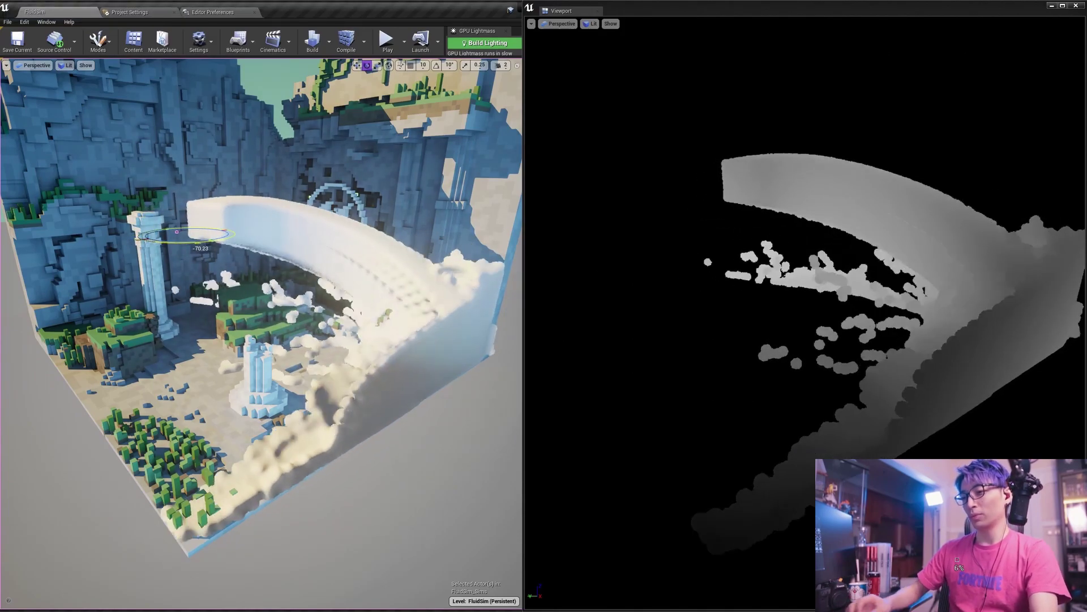
pyautogui.moveTo(138, 239); pyautogui.dragTo(247, 283)
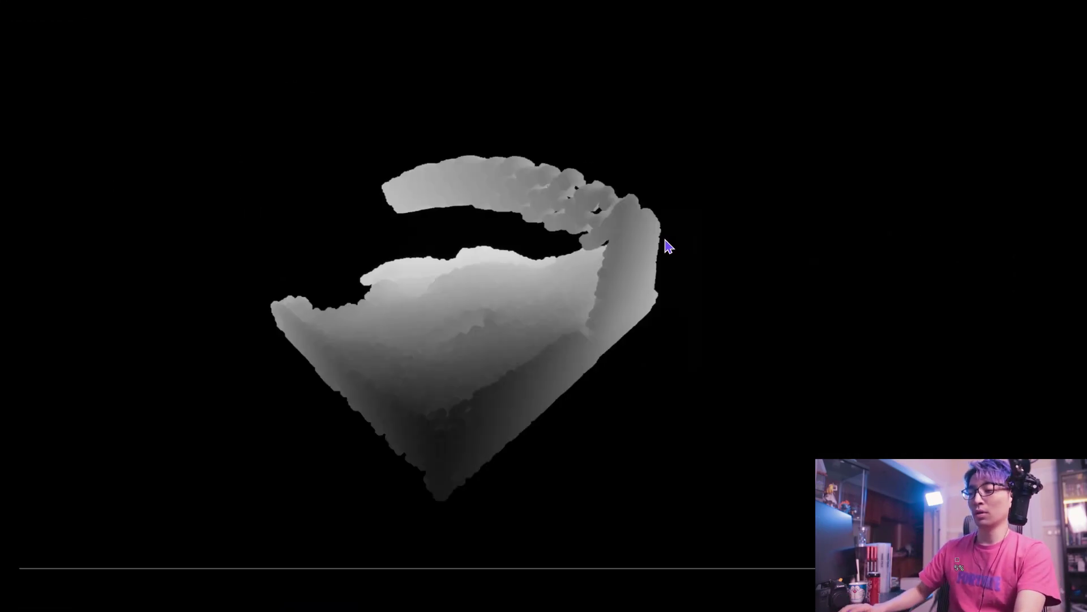
# Page through the presentation's stretched-sphere, Bilateral Filtering and Particle Ghosting slides, including the filtering demo clip.
pyautogui.click(660, 240)
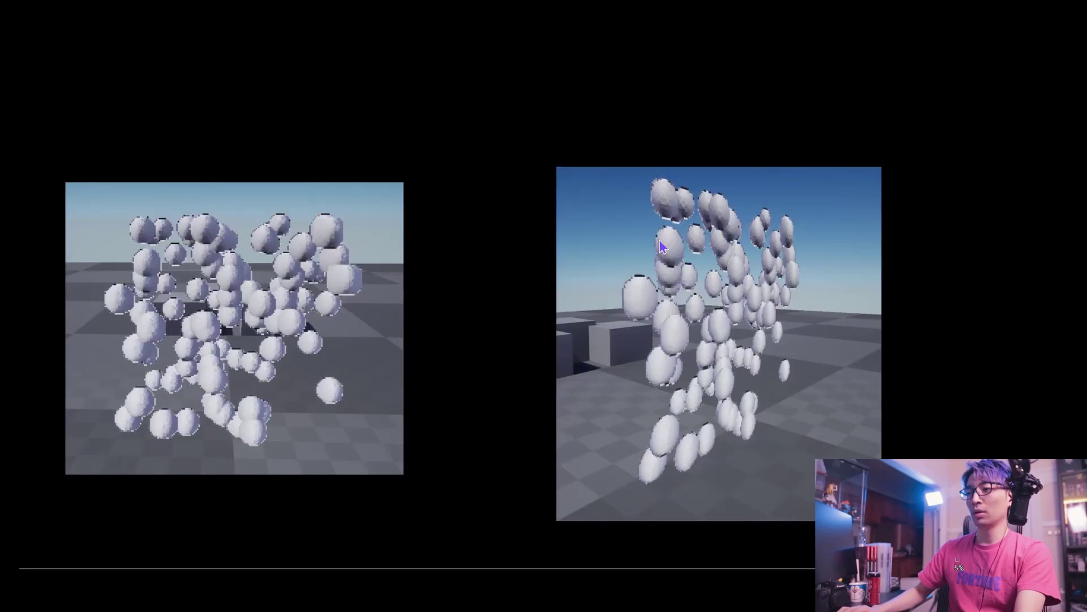
pyautogui.press('Right')
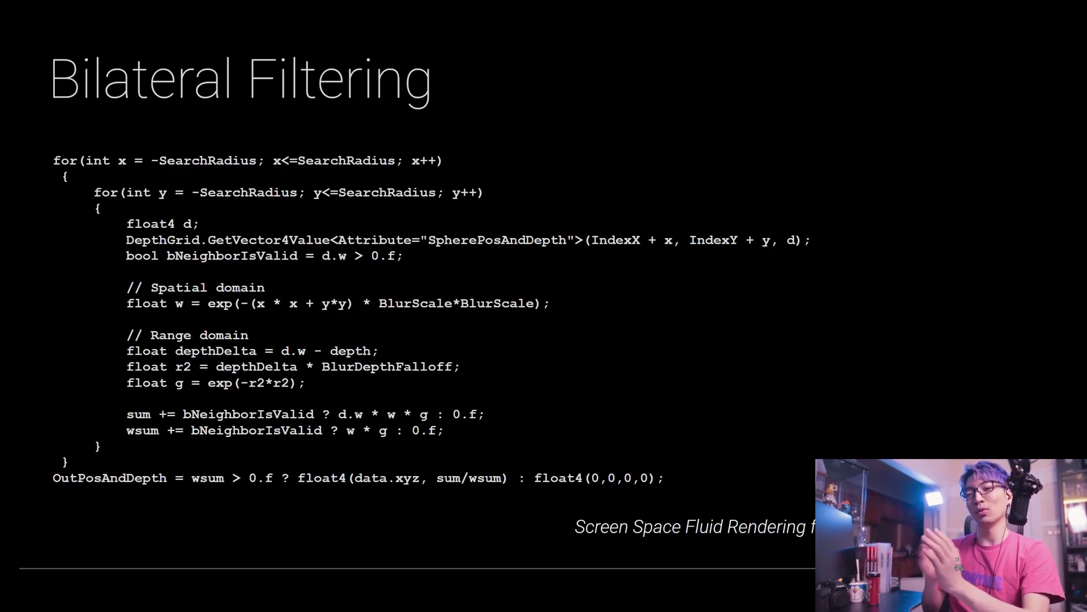
pyautogui.click(612, 165)
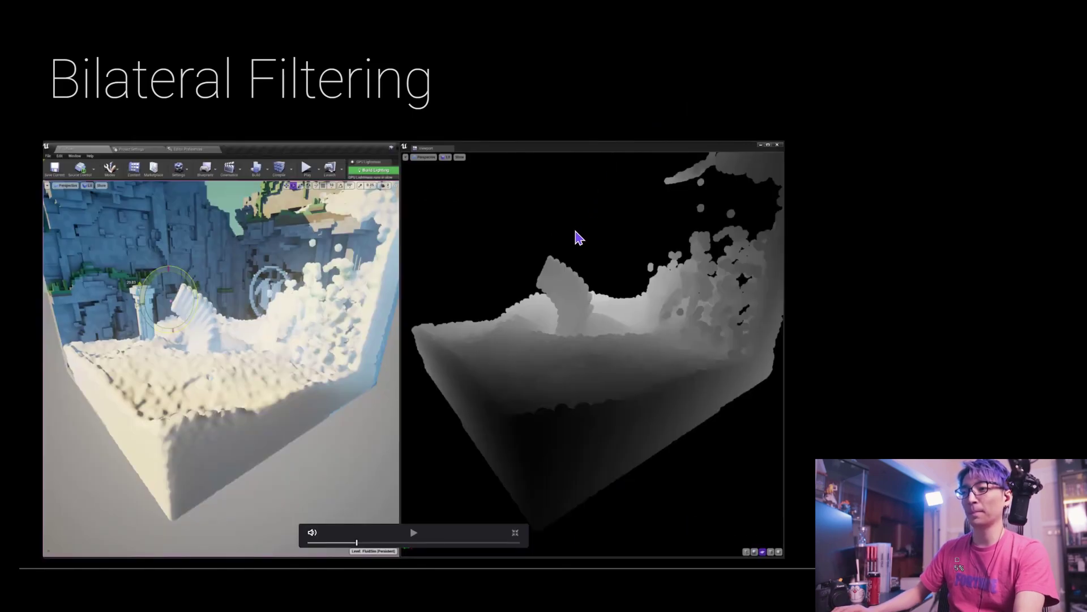
pyautogui.press('Right')
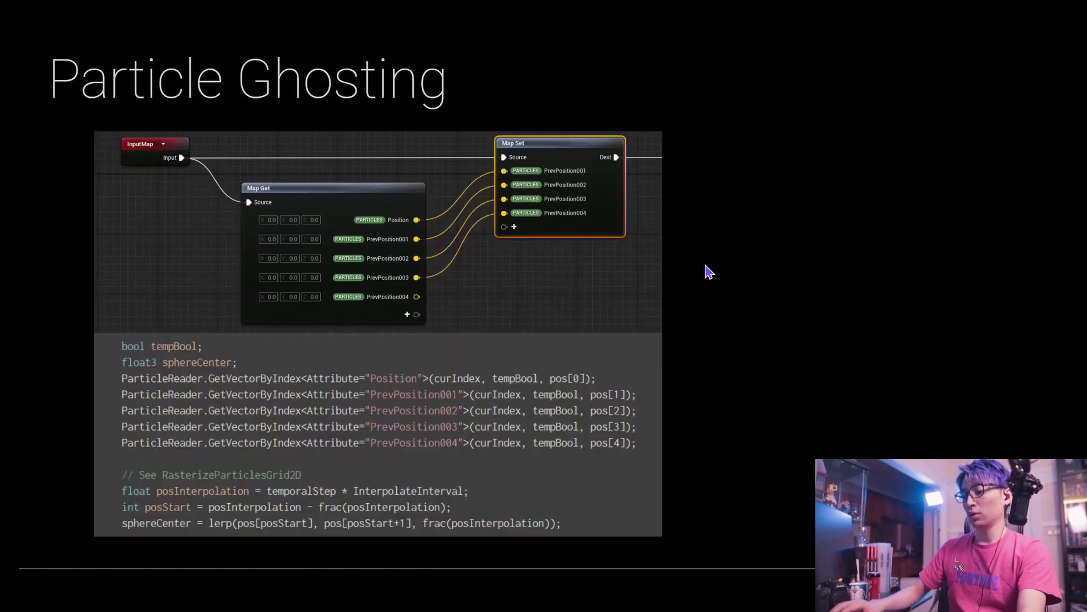
pyautogui.press('Right')
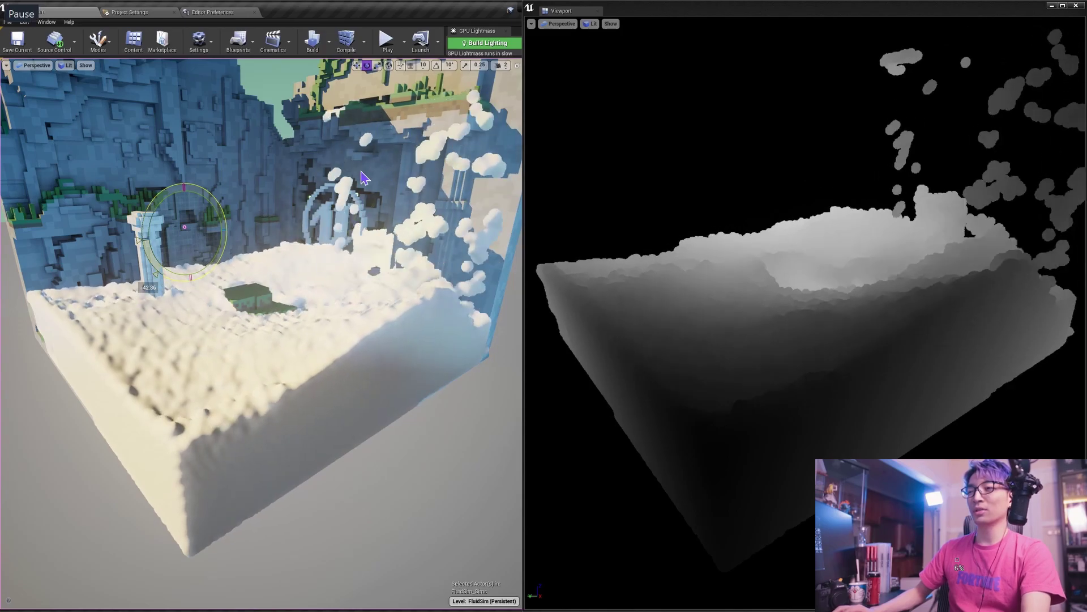
# Pause and resume the ghosting demo clips to compare the fluid surfaces with the grayscale depth view.
pyautogui.click(441, 195)
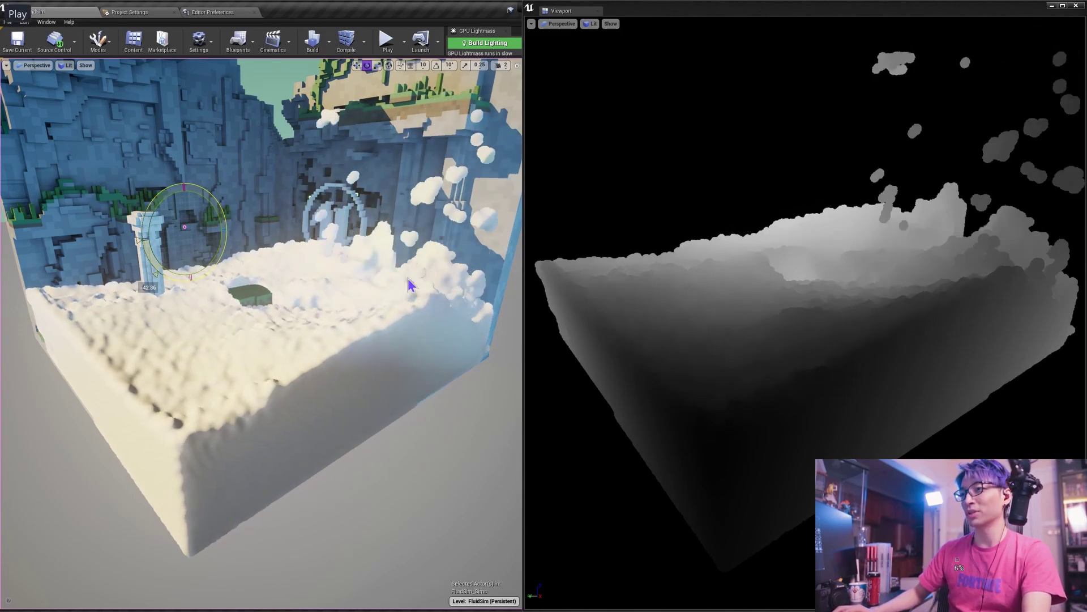
pyautogui.click(473, 592)
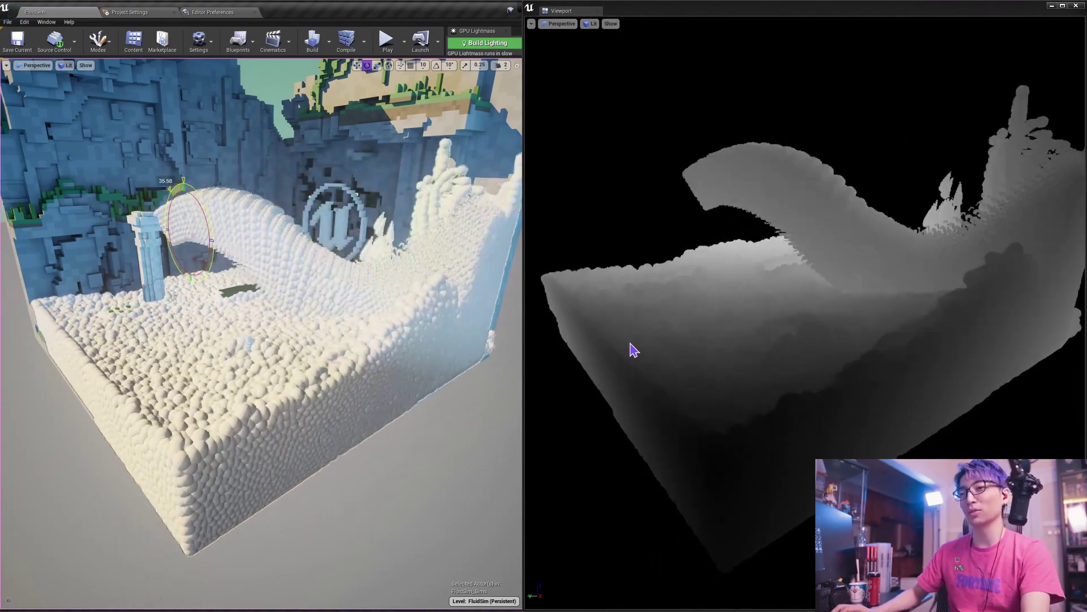
pyautogui.press('space')
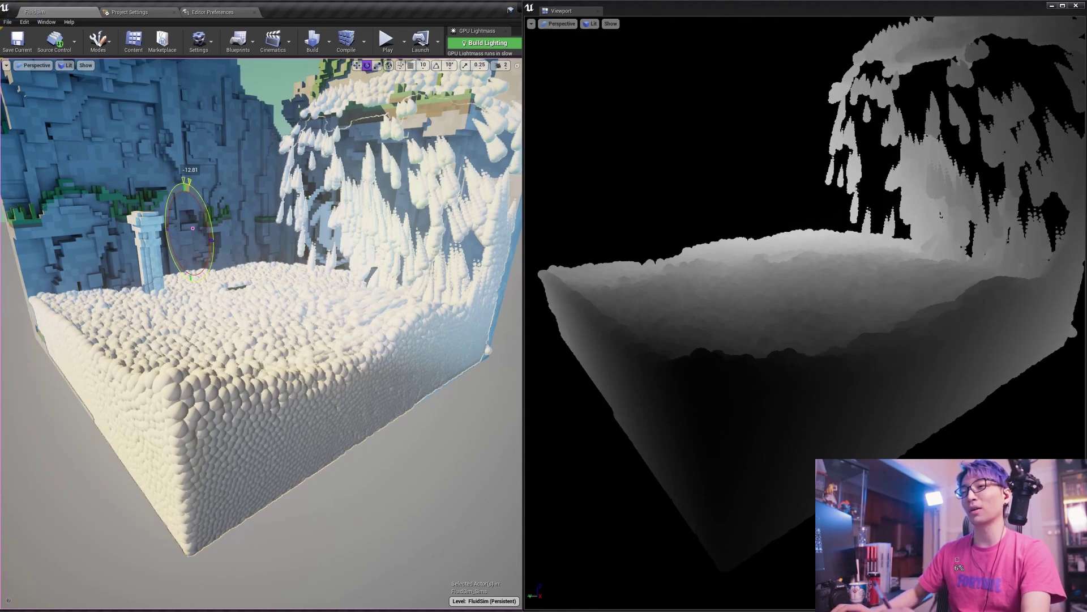
pyautogui.press('space')
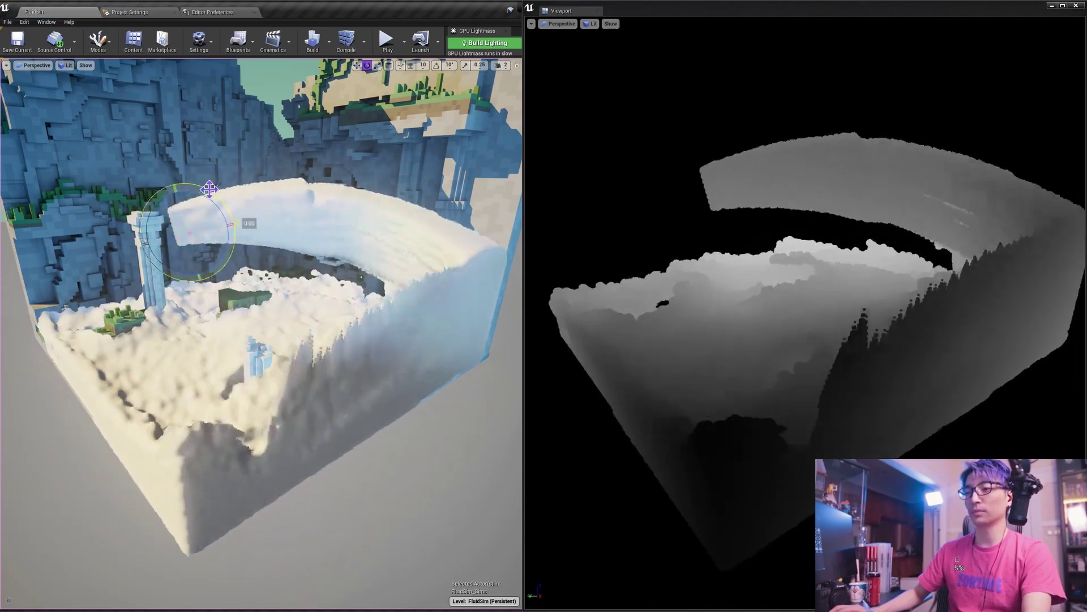
# Rotate the fluid emitter through several angles to direct its stream across the cliff basin.
pyautogui.moveTo(237, 244); pyautogui.dragTo(225, 269)
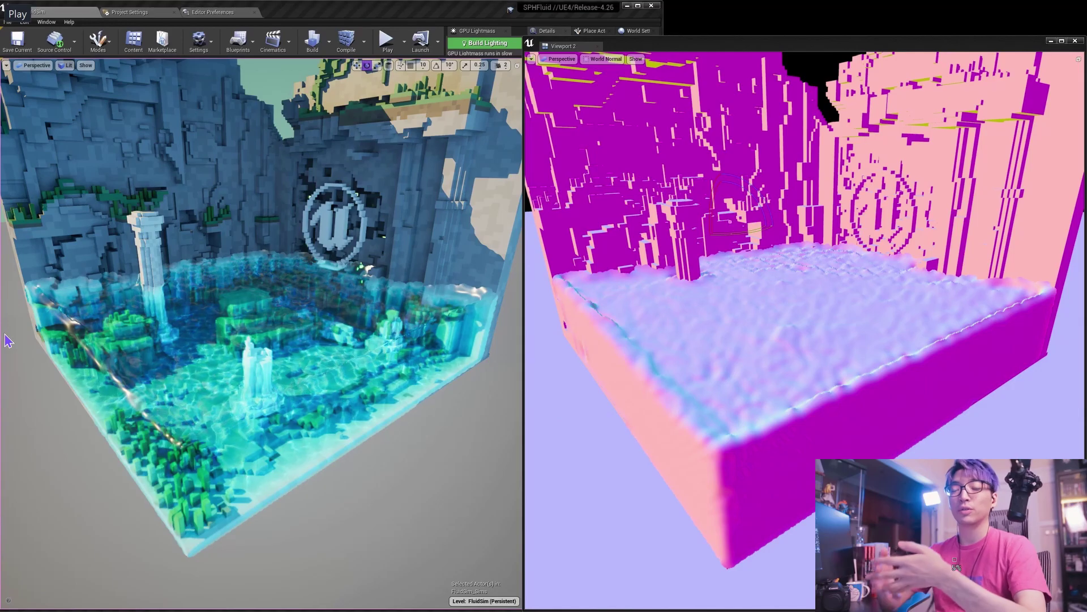
pyautogui.moveTo(189, 235); pyautogui.dragTo(229, 256)
pyautogui.moveTo(244, 216); pyautogui.dragTo(243, 222)
pyautogui.moveTo(227, 272); pyautogui.dragTo(238, 233)
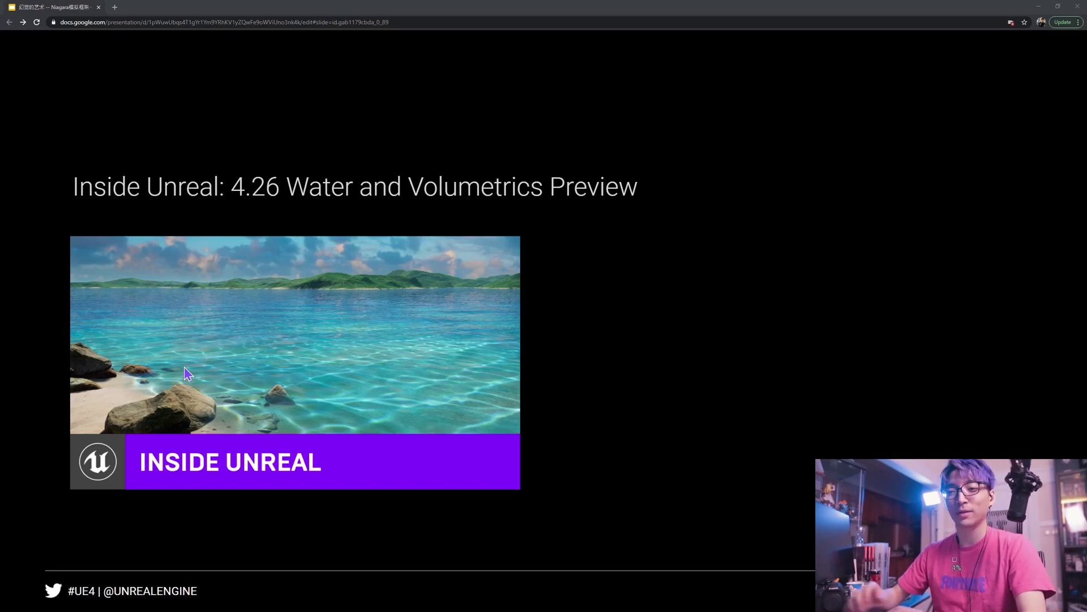
# Show the SLW material Caustics input slide, then switch to the MF_Fluid_SLW graph and select the CausticsIntensity parameter.
pyautogui.press('Right')
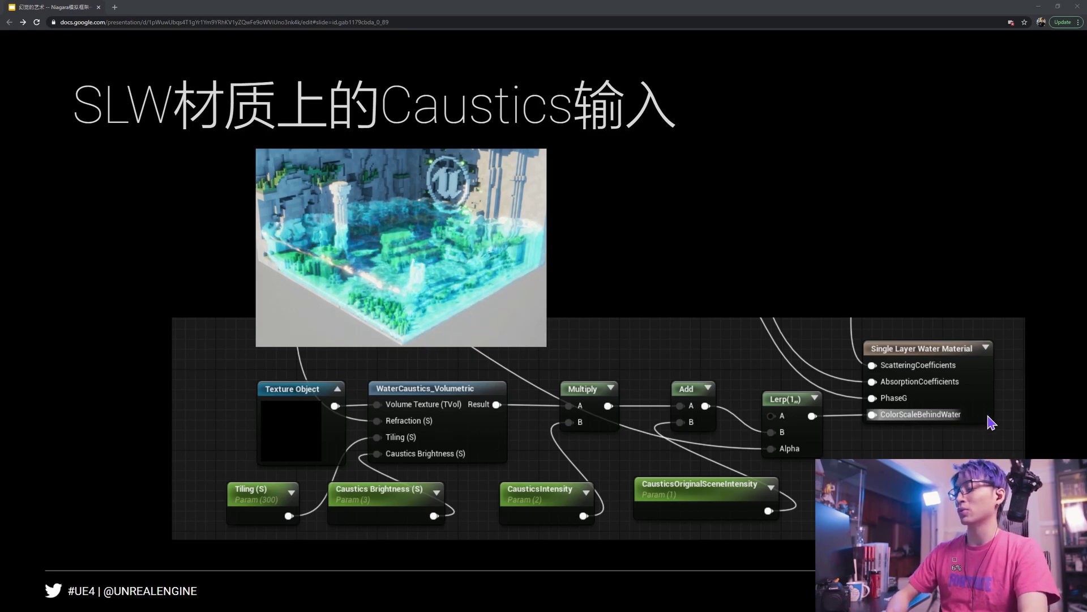
pyautogui.hotkey('alt', 'Tab')
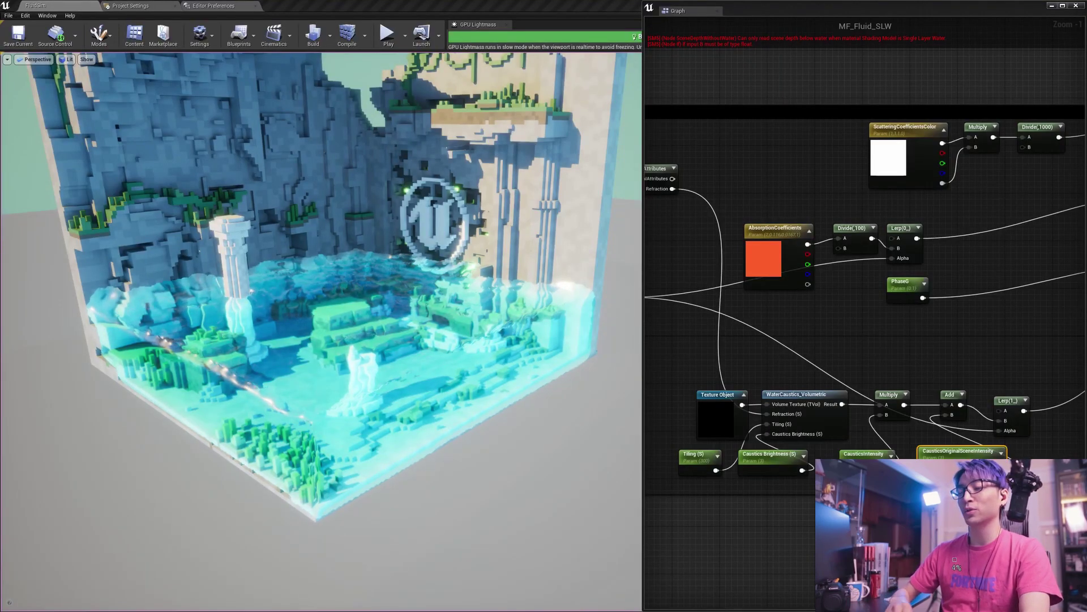
pyautogui.click(866, 456)
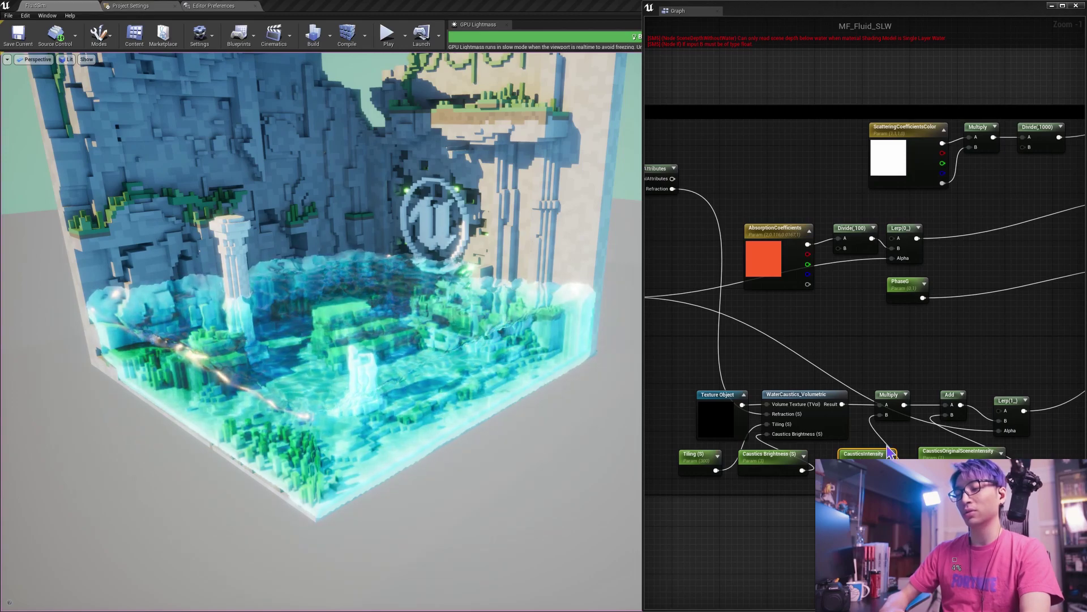
# Set the Caustics Brightness parameter to 5 and the Tiling parameter to 100 in the MF_Fluid_SLW graph.
pyautogui.click(799, 460)
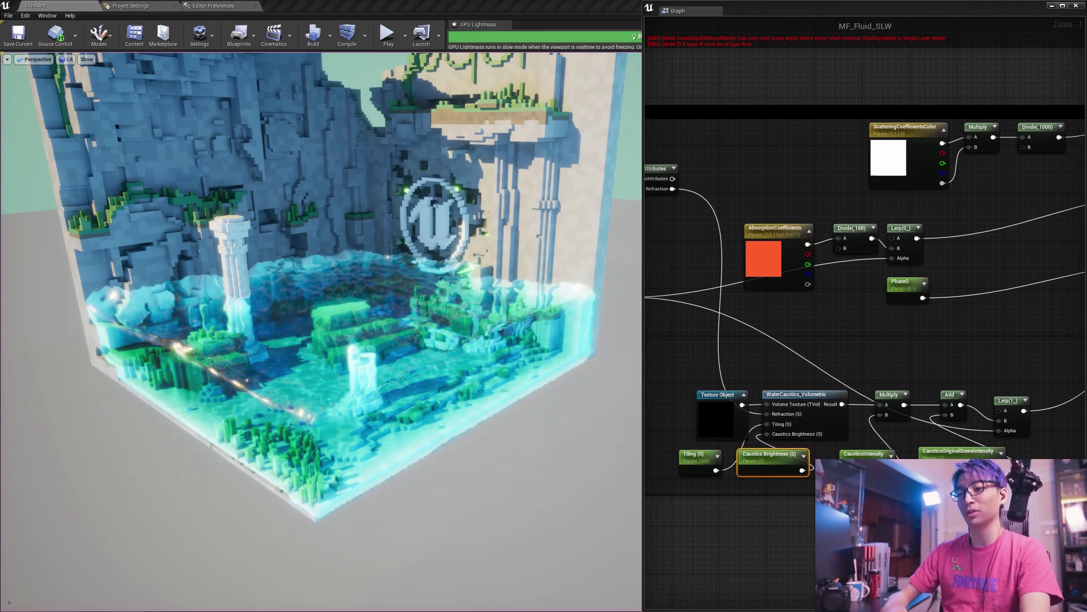
pyautogui.write('5')
pyautogui.press('Return')
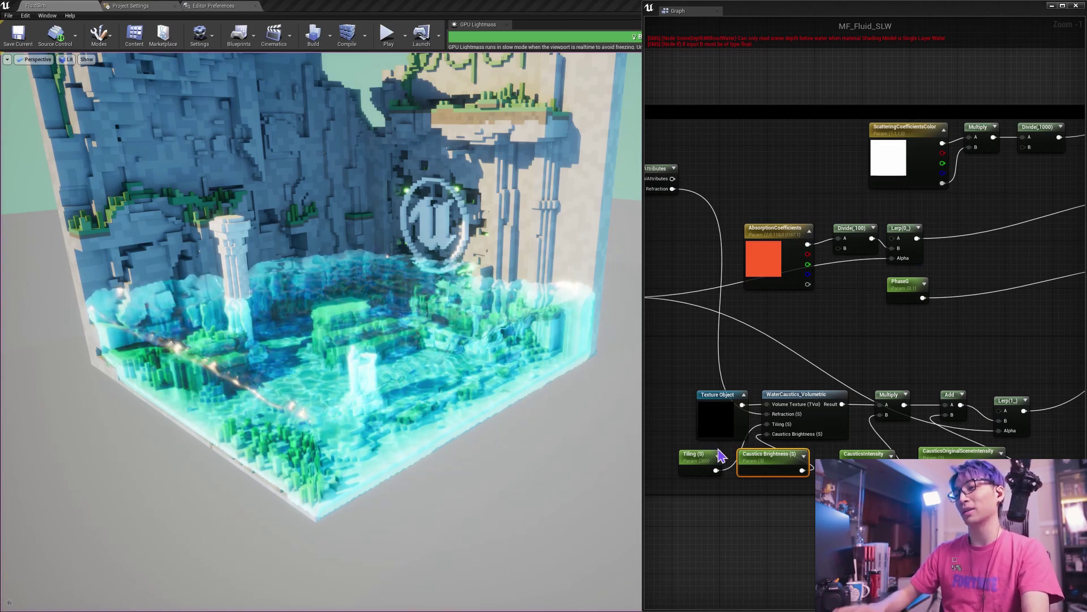
pyautogui.click(702, 466)
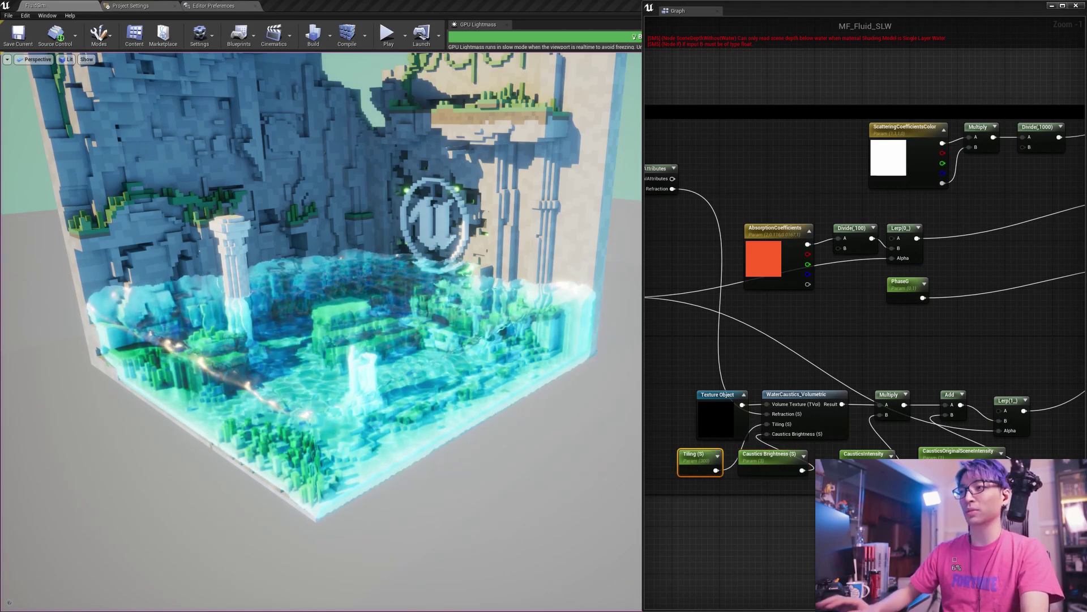
pyautogui.write('100')
pyautogui.press('Return')
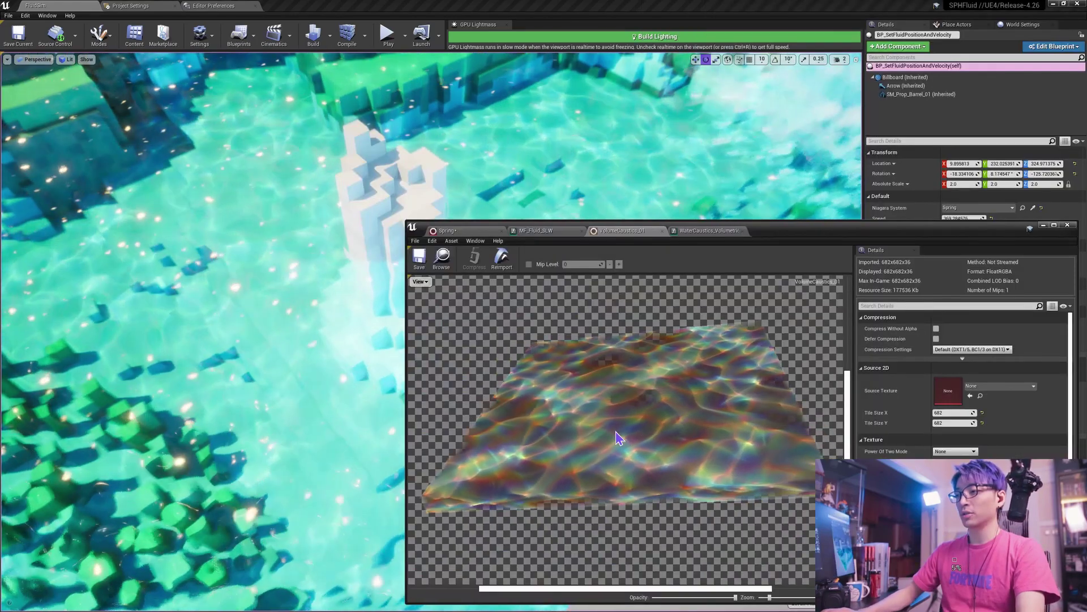
# Rotate the caustics volume texture preview and compare its pattern with the caustics on the basin floor from shifted viewpoints.
pyautogui.moveTo(607, 429); pyautogui.dragTo(646, 487)
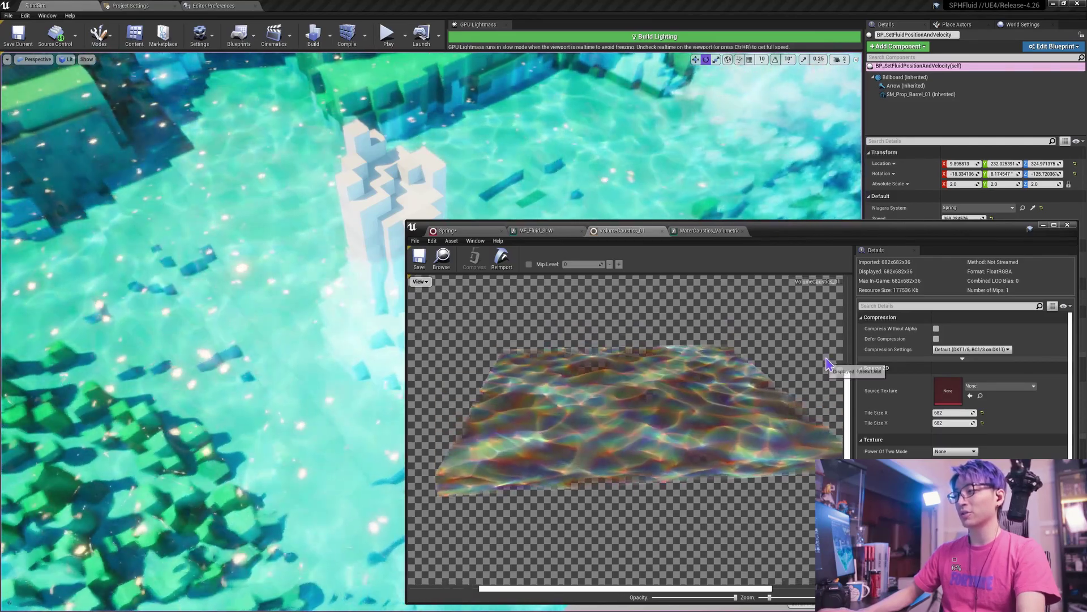
pyautogui.moveTo(302, 374); pyautogui.dragTo(289, 390, button='right')
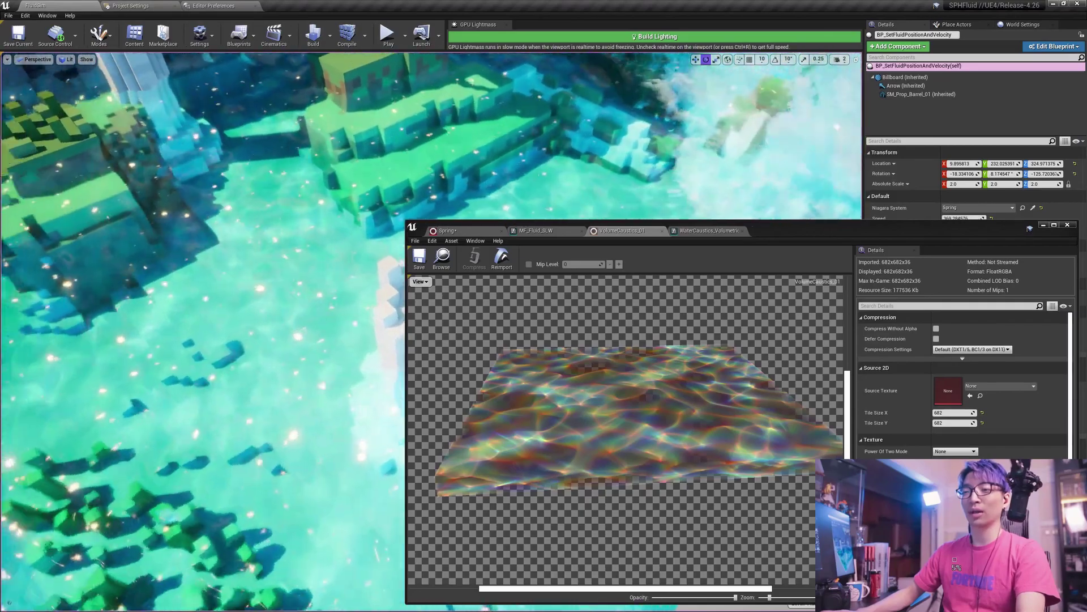
pyautogui.moveTo(340, 385); pyautogui.dragTo(380, 453, button='right')
pyautogui.moveTo(195, 259); pyautogui.dragTo(195, 259, button='right')
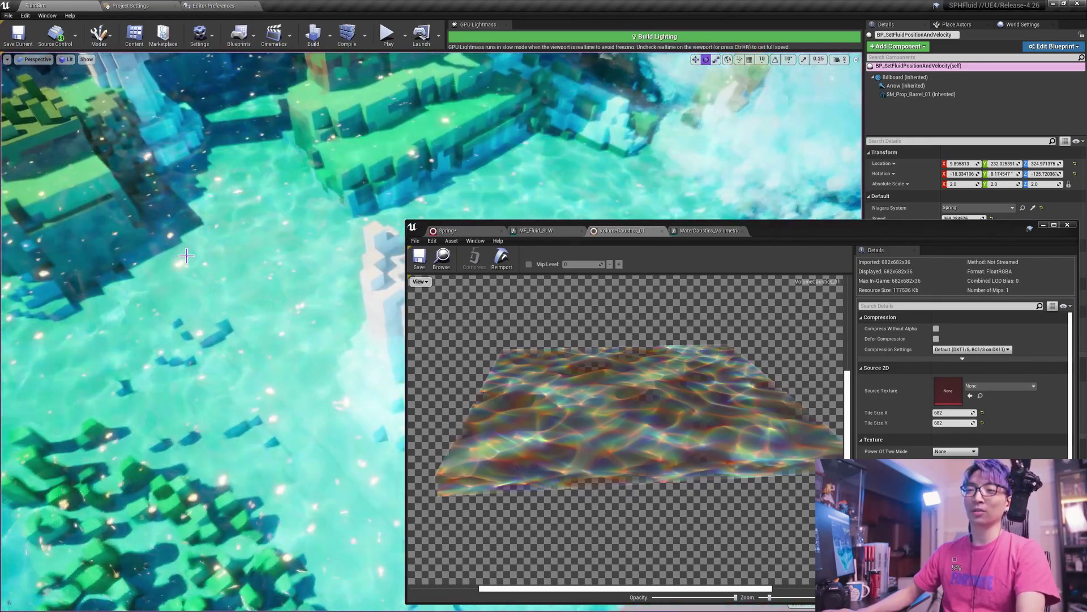
pyautogui.moveTo(627, 441); pyautogui.dragTo(652, 458)
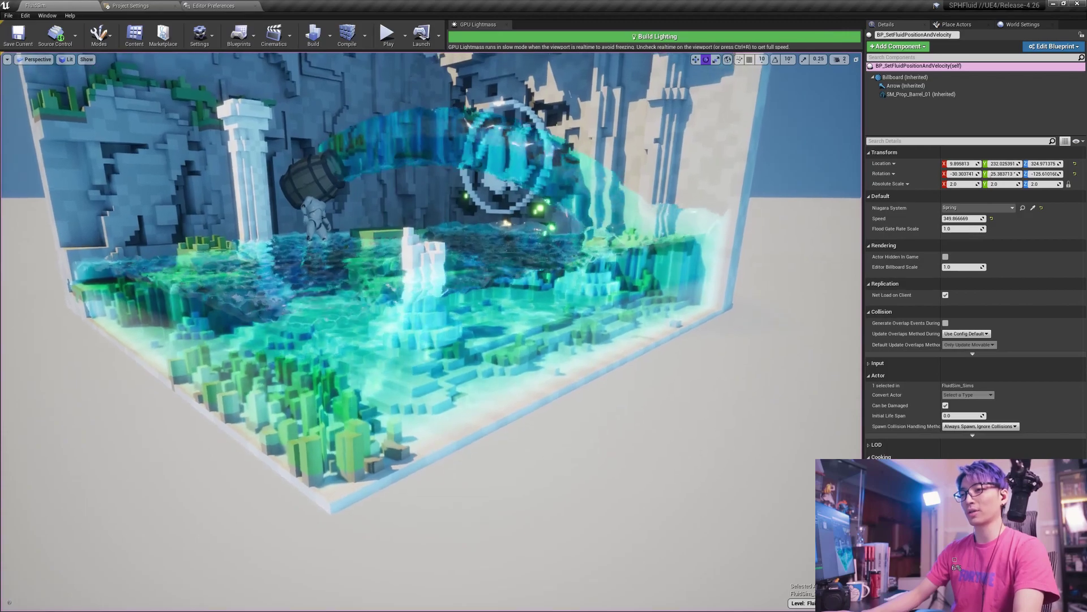
# Push Sphere2 back and forth through the water in the cliff basin and lower it beneath the basin floor.
pyautogui.moveTo(430, 331); pyautogui.dragTo(434, 366, button='right')
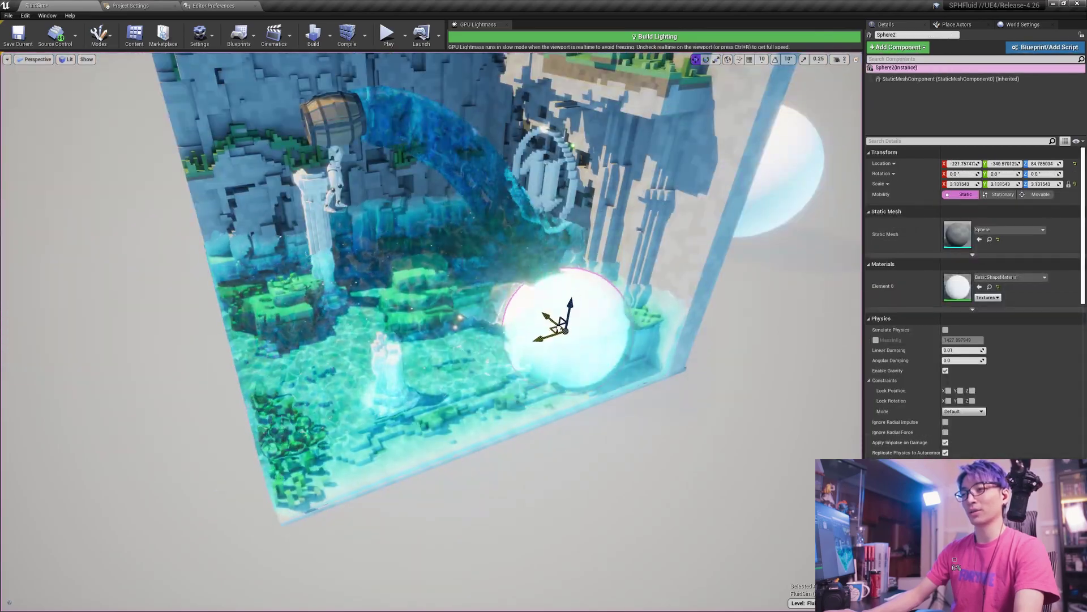
pyautogui.moveTo(280, 334); pyautogui.dragTo(466, 375)
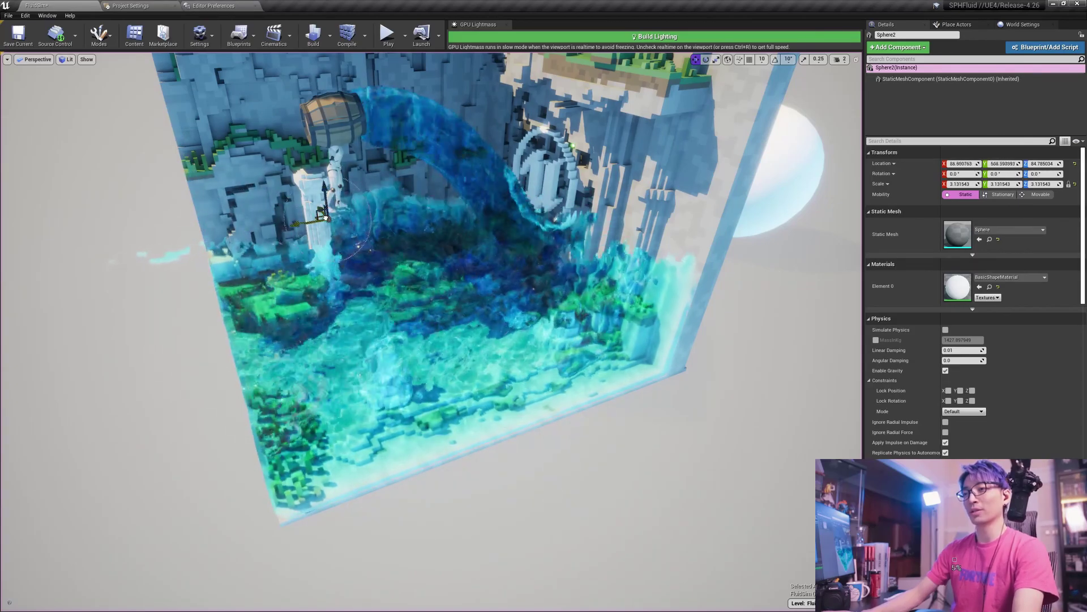
pyautogui.moveTo(276, 314); pyautogui.dragTo(349, 368)
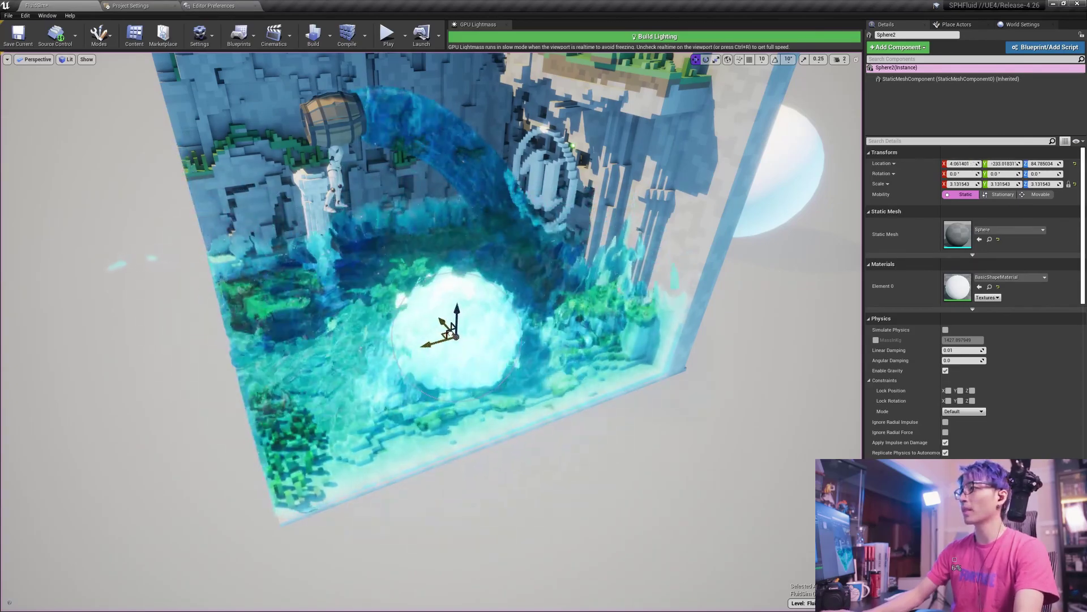
pyautogui.moveTo(459, 256)
pyautogui.mouseDown()
pyautogui.moveTo(463, 45)
pyautogui.moveTo(459, 256)
pyautogui.mouseUp()
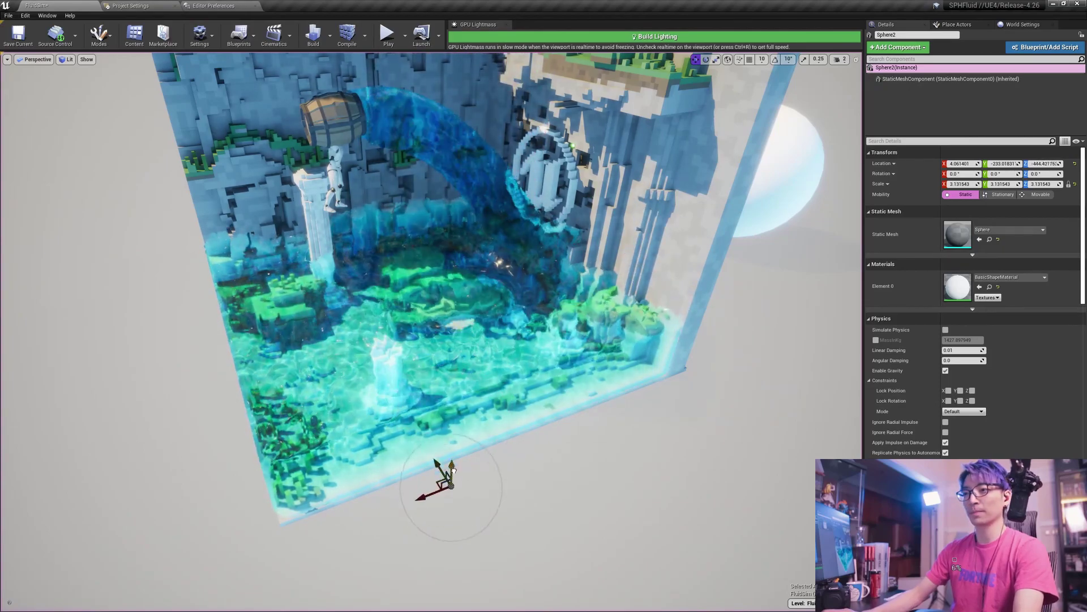
pyautogui.moveTo(452, 481)
pyautogui.mouseDown()
pyautogui.moveTo(444, 59)
pyautogui.moveTo(441, 497)
pyautogui.mouseUp()
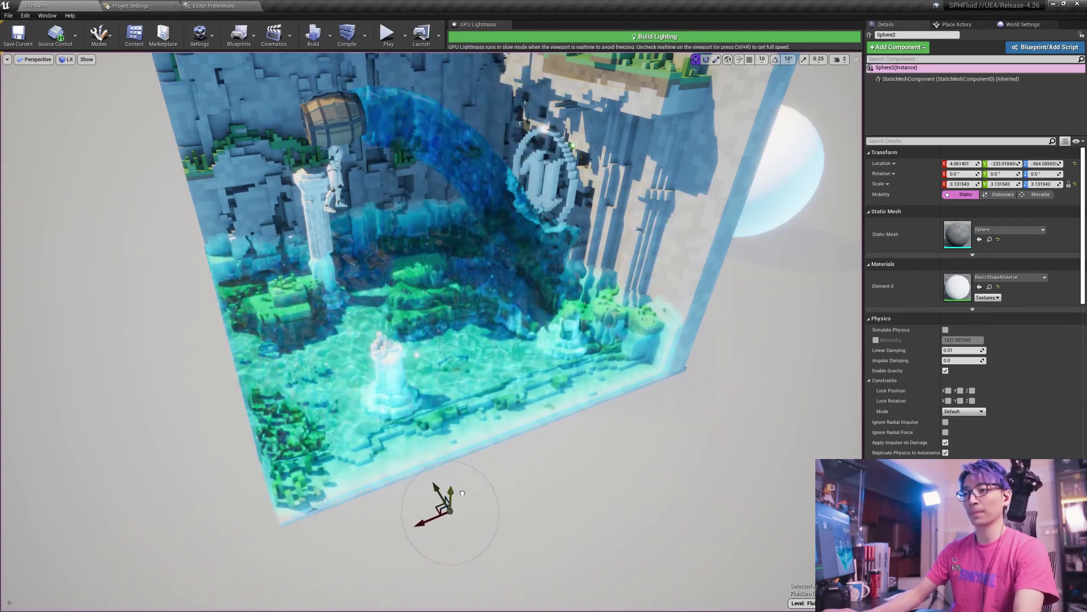
pyautogui.moveTo(456, 335); pyautogui.dragTo(499, 238)
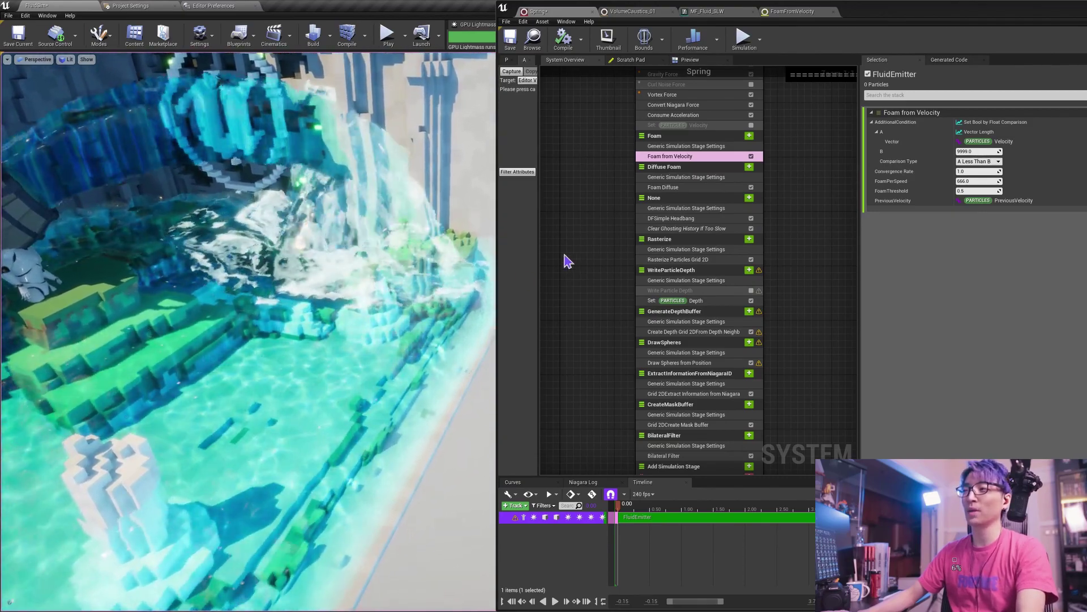
# Examine the Foam Diffuse and Foam from Velocity module settings in the Spring system alongside the foam below the waterfall.
pyautogui.click(687, 188)
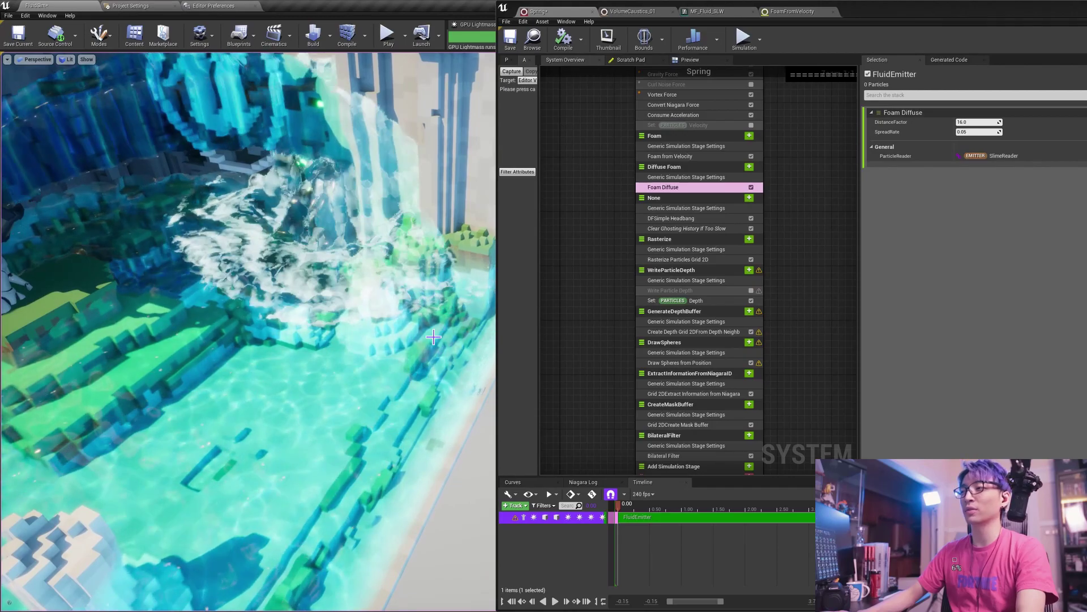
pyautogui.click(671, 156)
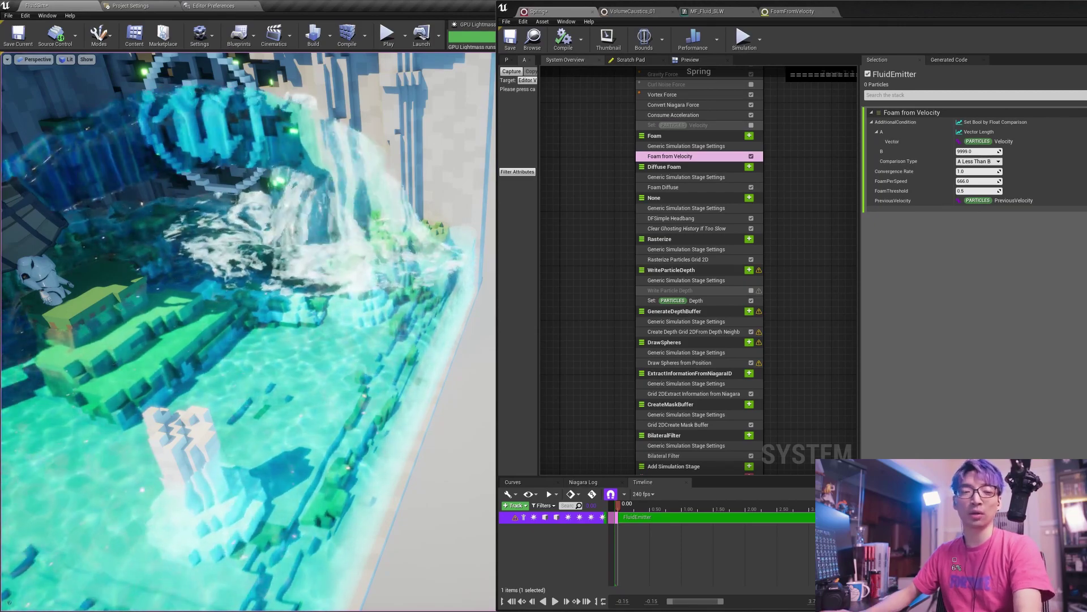
pyautogui.press('s')
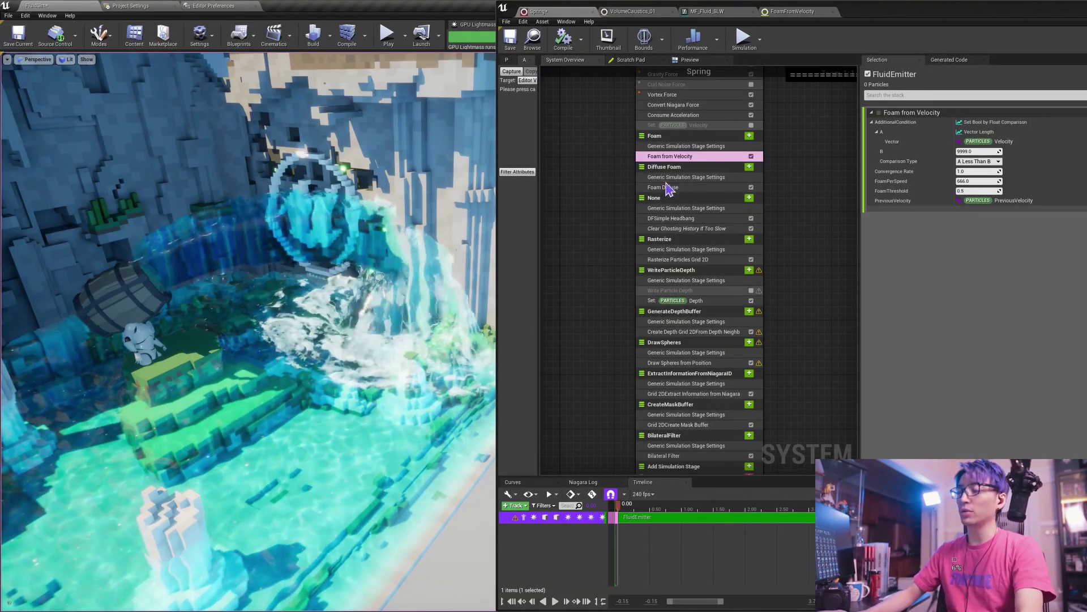
# Examine the Flowmaps_2D node in the MF_Fluid_SLW graph and open the foam texture T_Waterflow_01_Foam_Tiled.
pyautogui.click(704, 13)
pyautogui.moveTo(820, 189); pyautogui.dragTo(886, 218, button='right')
pyautogui.scroll(-2, 844, 208)
pyautogui.scroll(3, 884, 220)
pyautogui.moveTo(848, 160); pyautogui.dragTo(862, 198, button='right')
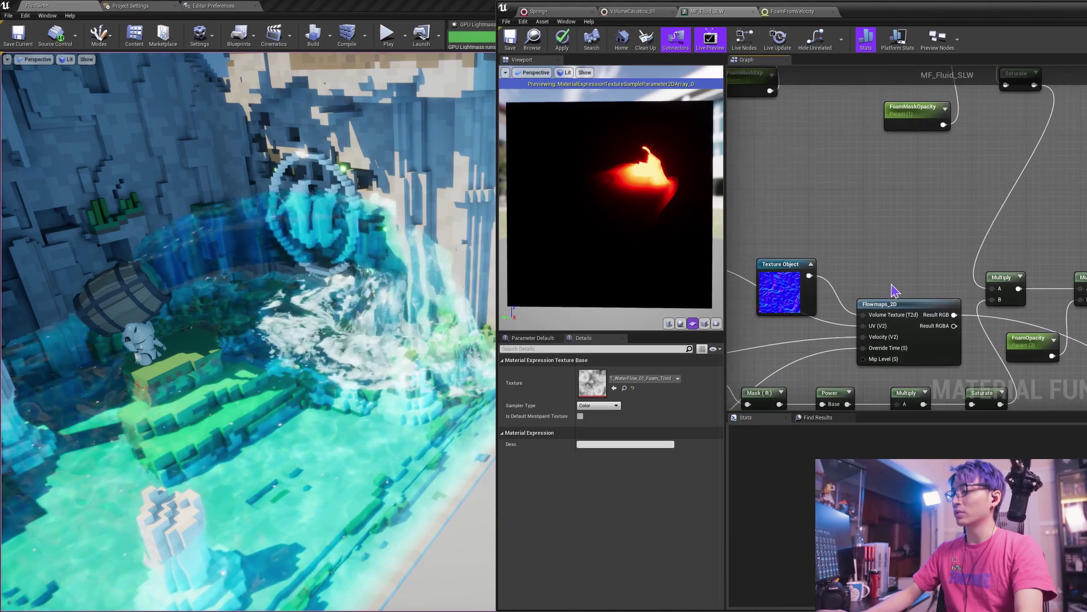
pyautogui.click(905, 324)
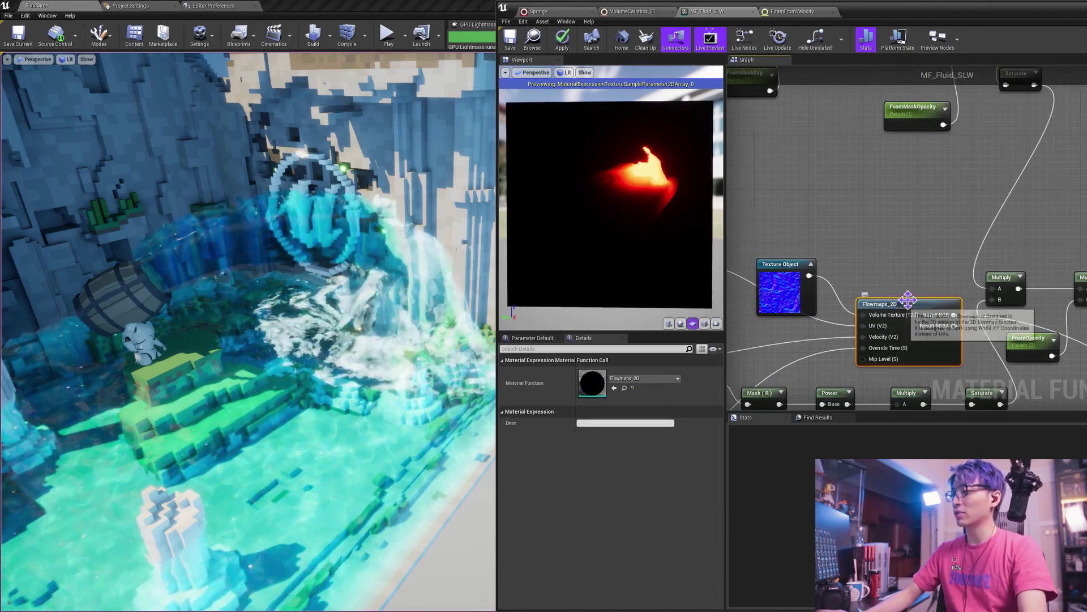
pyautogui.moveTo(824, 227); pyautogui.dragTo(971, 185, button='right')
pyautogui.click(824, 280)
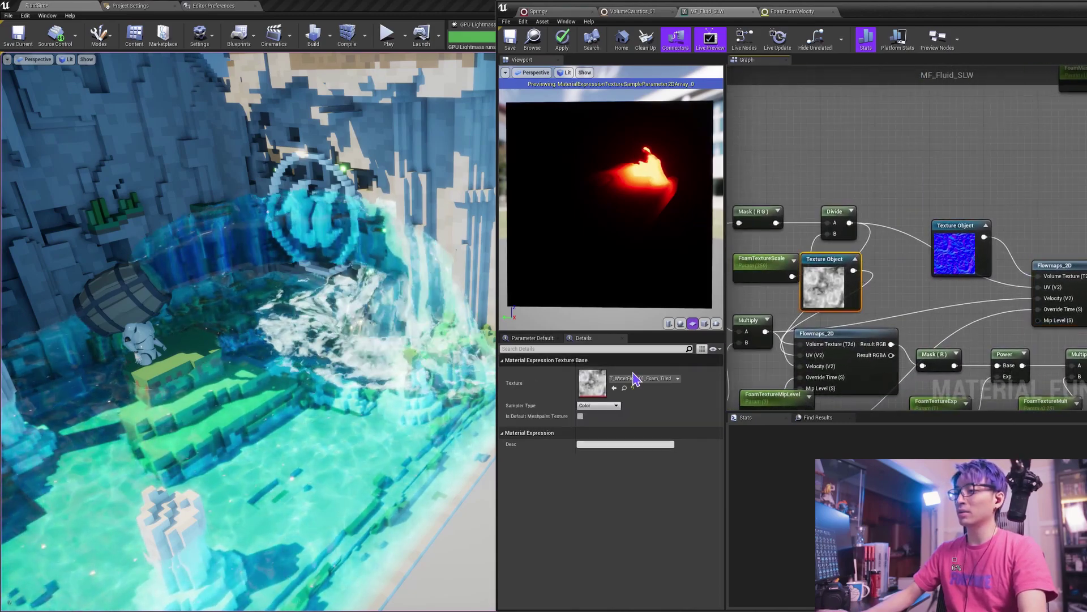
pyautogui.doubleClick(591, 390)
pyautogui.scroll(-5, 772, 255)
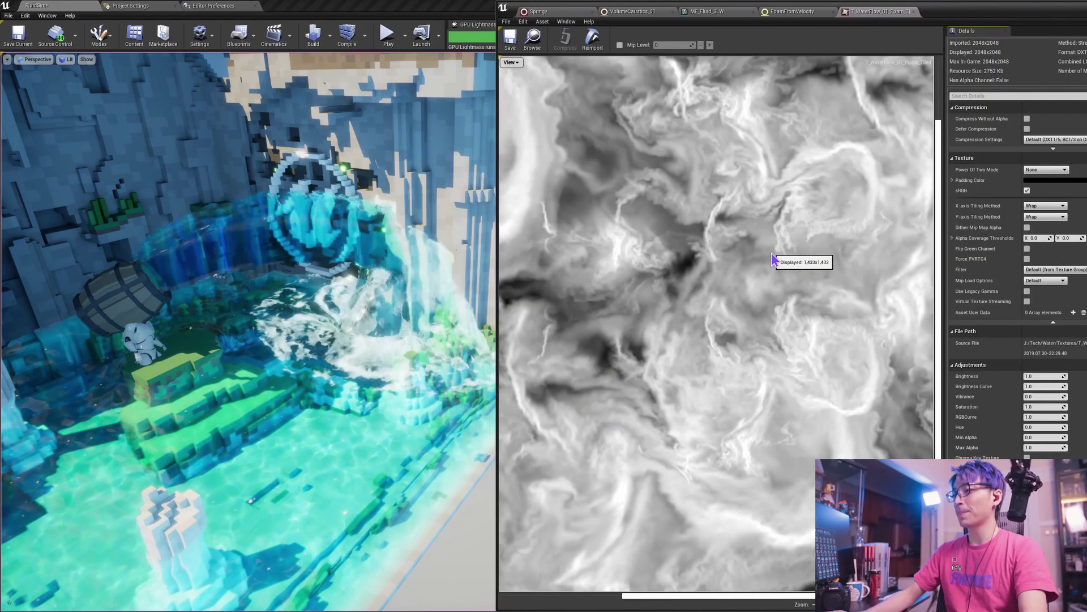
# Compare the foam mask nodes and DepthLS preview in MF_Fluid_SLW with the foam in the cliff basin.
pyautogui.click(718, 12)
pyautogui.moveTo(956, 161); pyautogui.dragTo(859, 135, button='right')
pyautogui.scroll(-1, 894, 184)
pyautogui.moveTo(951, 202); pyautogui.dragTo(876, 251, button='right')
pyautogui.moveTo(340, 283); pyautogui.dragTo(366, 302, button='right')
pyautogui.moveTo(651, 167); pyautogui.dragTo(679, 153, button='right')
pyautogui.scroll(-2, 654, 172)
pyautogui.moveTo(856, 186); pyautogui.dragTo(879, 191, button='right')
pyautogui.moveTo(250, 262); pyautogui.dragTo(209, 281, button='right')
# Rotate the barrel beside the island and check the foam mask in the DepthLS preview.
pyautogui.click(143, 282)
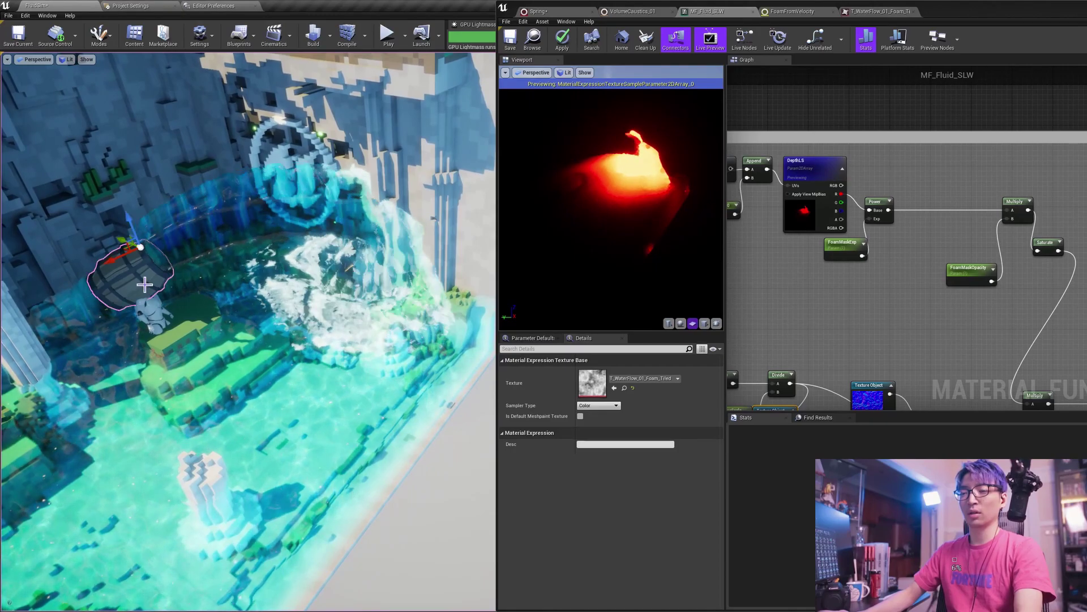
pyautogui.moveTo(180, 229)
pyautogui.mouseDown()
pyautogui.moveTo(116, 235)
pyautogui.moveTo(91, 258)
pyautogui.moveTo(122, 270)
pyautogui.moveTo(187, 241)
pyautogui.mouseUp()
pyautogui.moveTo(262, 228); pyautogui.dragTo(181, 263, button='right')
pyautogui.moveTo(544, 245); pyautogui.dragTo(581, 259)
pyautogui.scroll(-1, 575, 249)
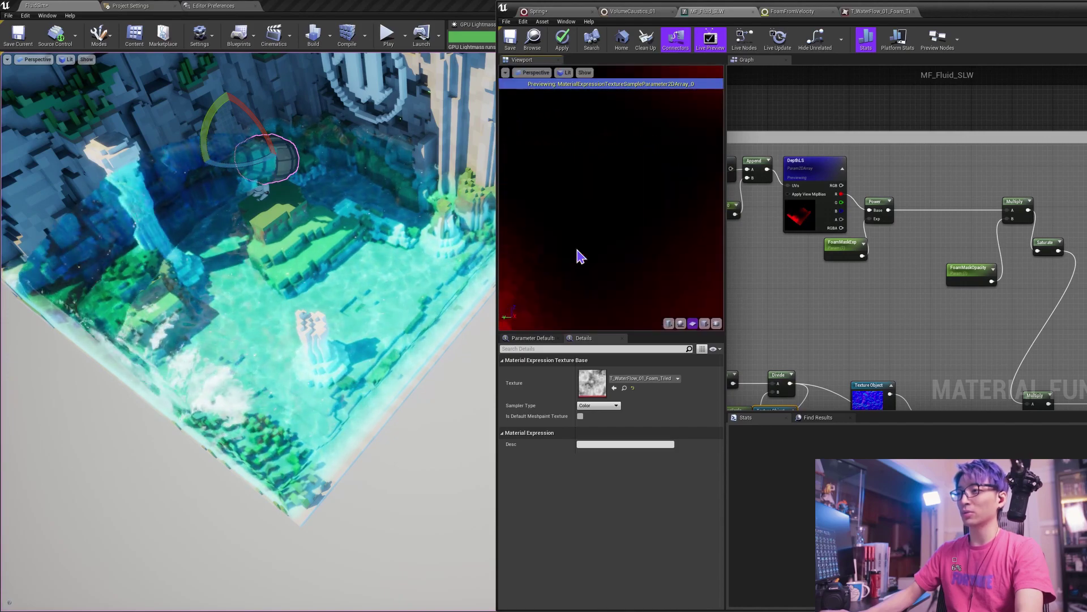
pyautogui.scroll(3, 576, 249)
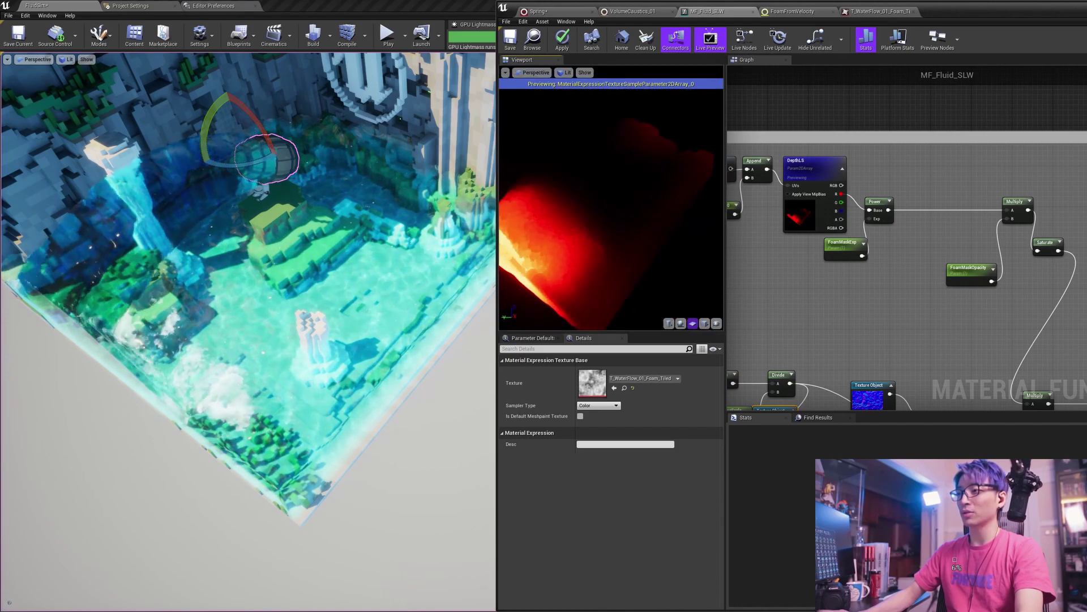
# Set the FoamMaskExp parameter's default value to 0.5 in the MF_Fluid_SLW graph.
pyautogui.moveTo(904, 308); pyautogui.dragTo(868, 280, button='right')
pyautogui.scroll(1, 922, 232)
pyautogui.moveTo(795, 232); pyautogui.dragTo(827, 251, button='right')
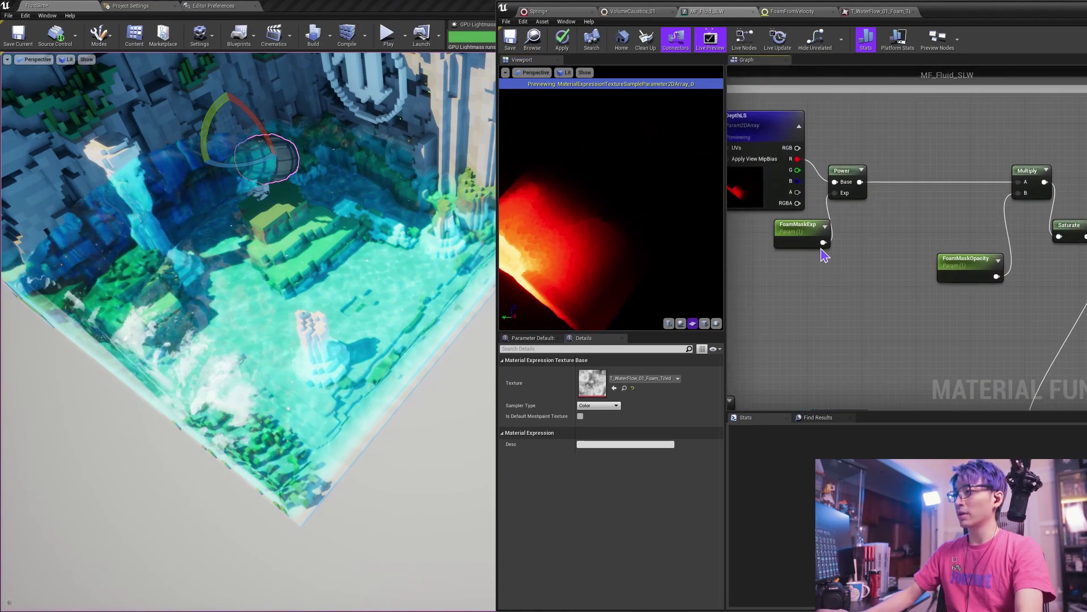
pyautogui.click(807, 240)
pyautogui.click(593, 371)
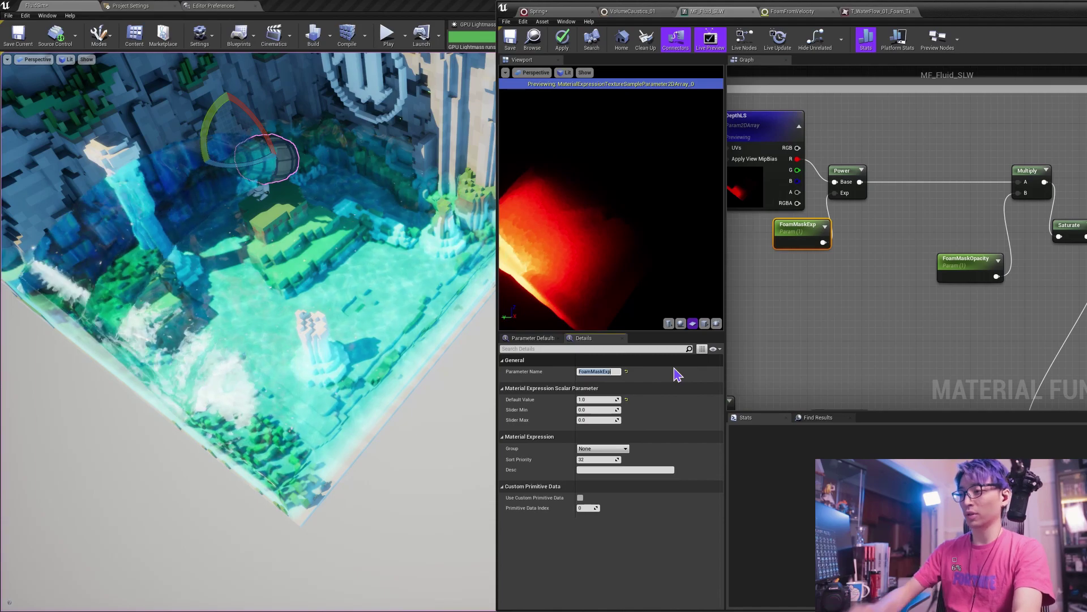
pyautogui.click(600, 400)
pyautogui.write('0.5')
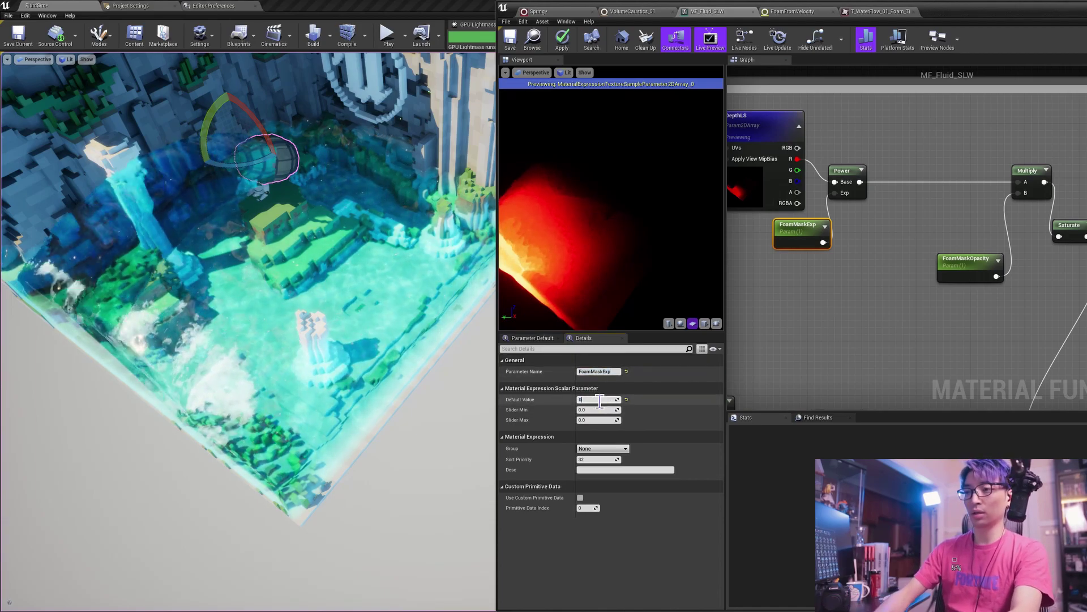
pyautogui.press('Return')
# Try a default value of 1 for the FoamTextureMult parameter, and restore it to 0.25.
pyautogui.click(972, 267)
pyautogui.moveTo(917, 330); pyautogui.dragTo(893, 136, button='right')
pyautogui.scroll(-1, 900, 173)
pyautogui.scroll(1, 863, 364)
pyautogui.moveTo(863, 364); pyautogui.dragTo(918, 259, button='right')
pyautogui.click(866, 276)
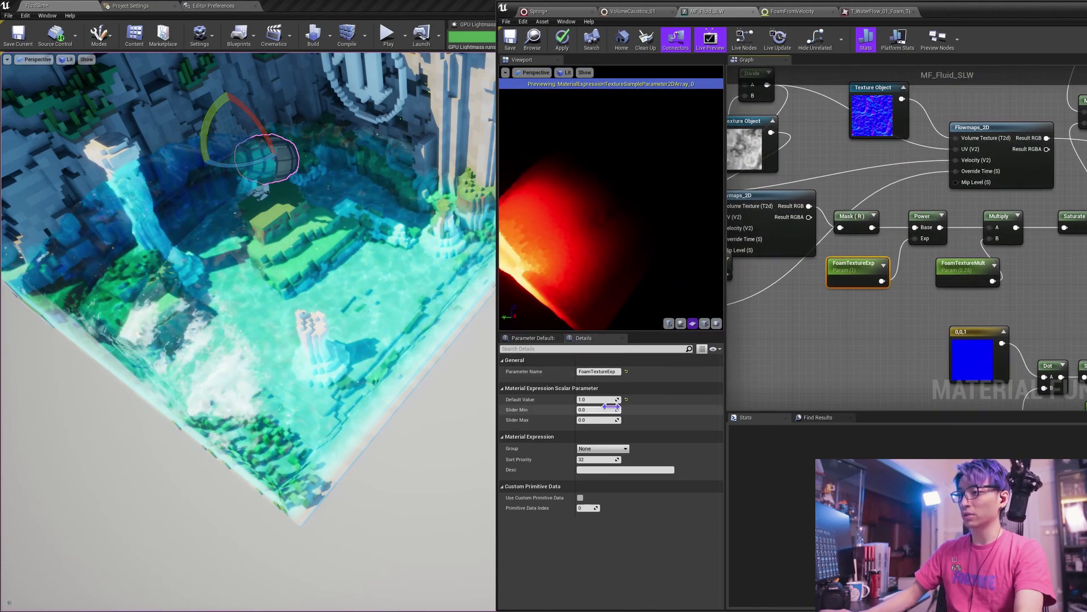
pyautogui.click(964, 265)
pyautogui.click(595, 399)
pyautogui.write('1')
pyautogui.press('Return')
pyautogui.write('0')
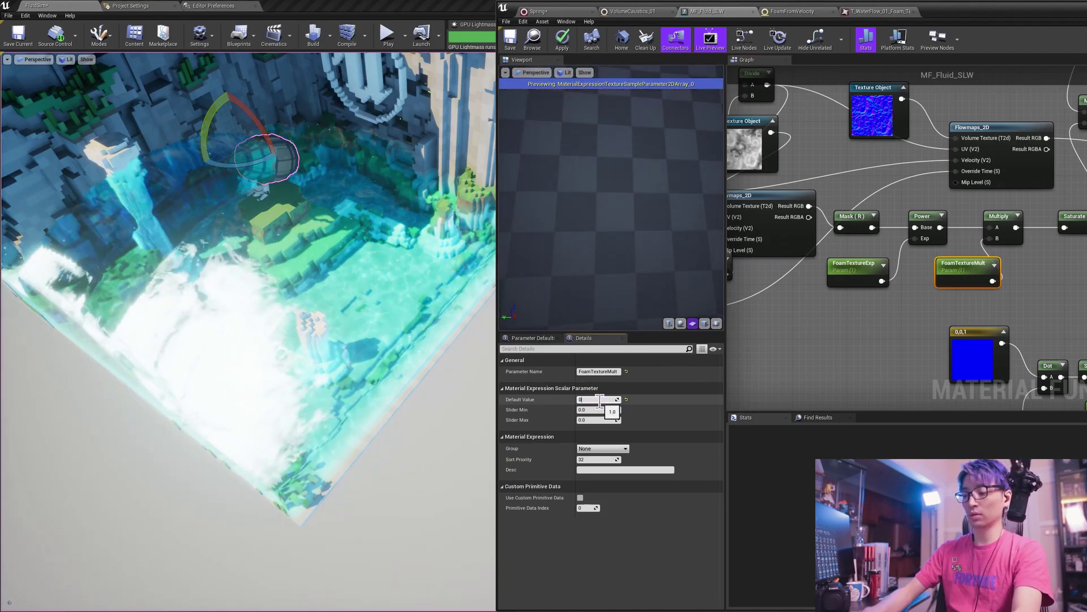
pyautogui.write('.25')
pyautogui.press('Return')
# Try default values of 0.25 and 0.1 for the FoamTextureExp parameter, and settle on 0.5.
pyautogui.click(853, 264)
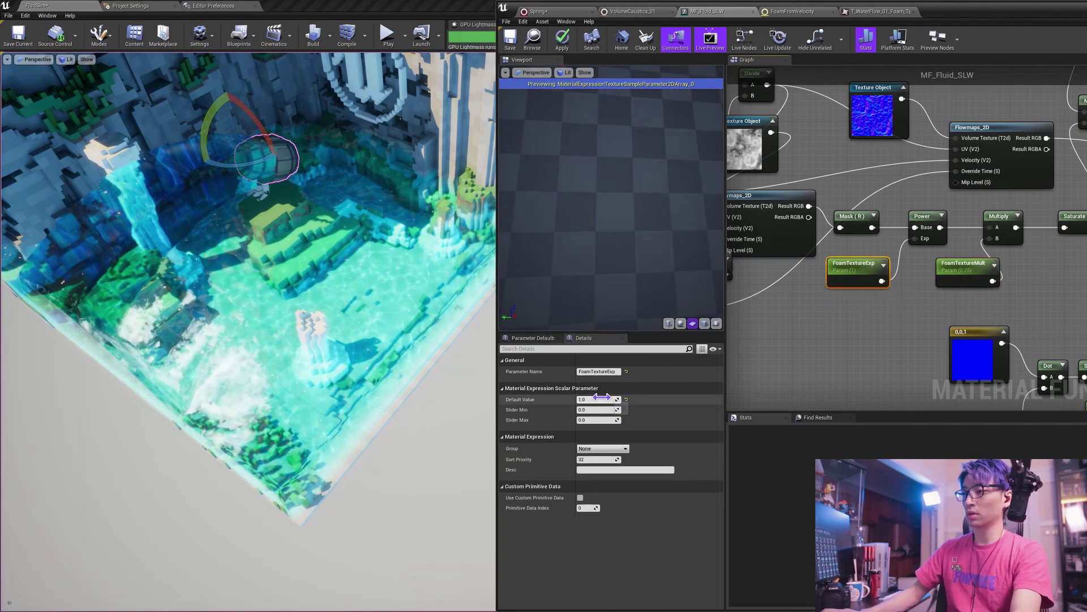
pyautogui.click(601, 396)
pyautogui.write('0.25')
pyautogui.press('Return')
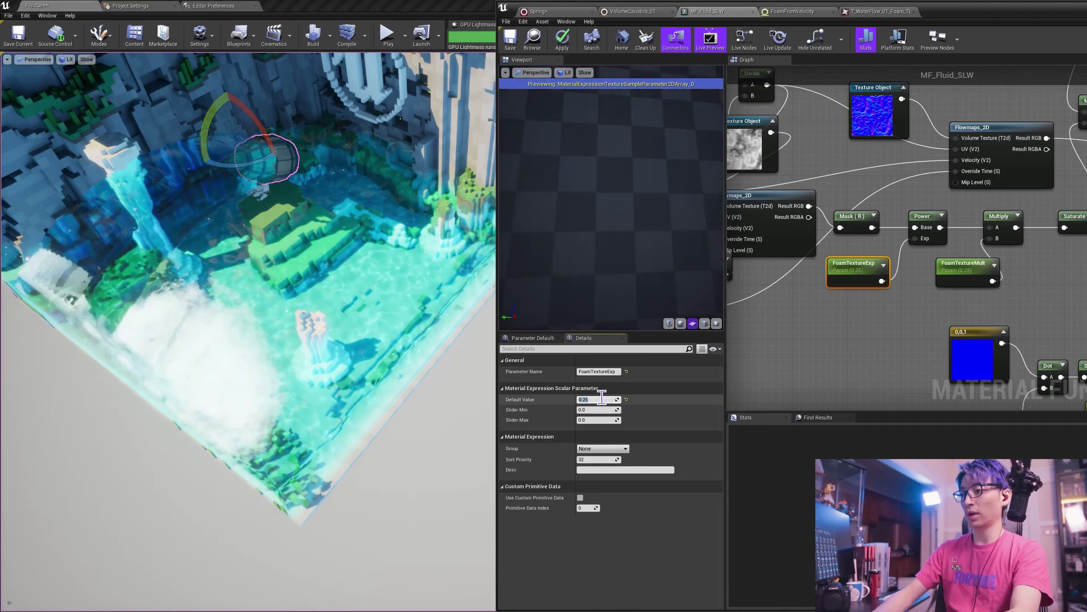
pyautogui.write('0.')
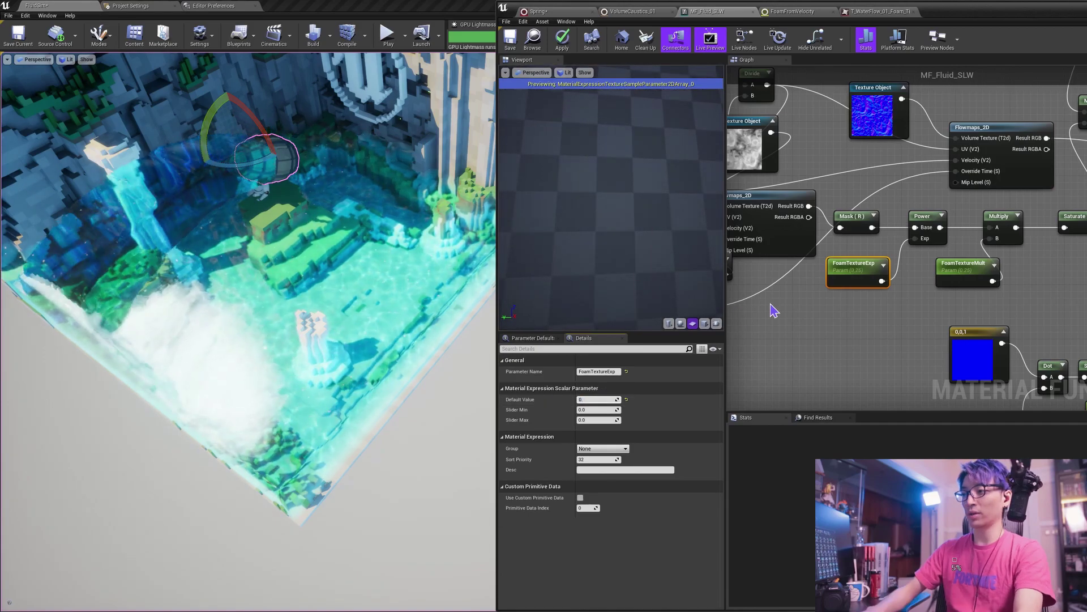
pyautogui.write('1')
pyautogui.press('Return')
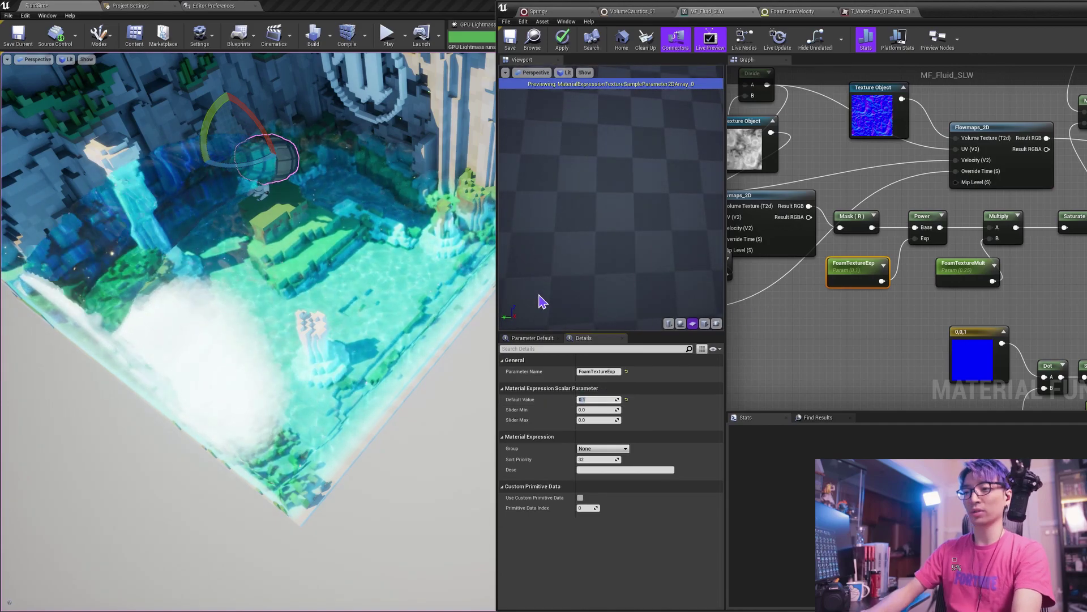
pyautogui.write('0.5')
pyautogui.press('Return')
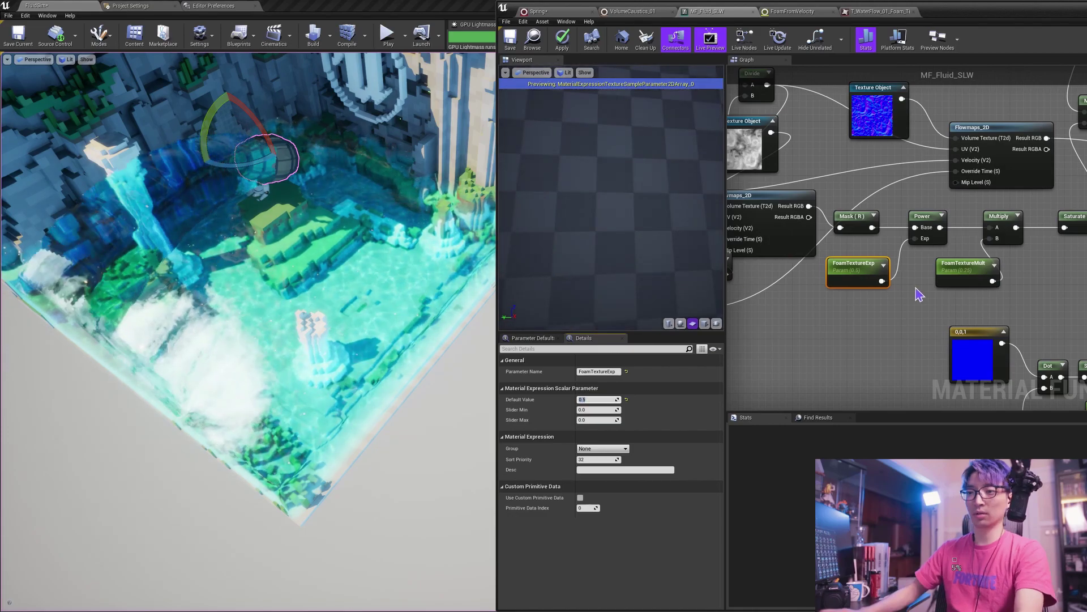
# Try a default value of 5 for the FoamTextureMipLevel parameter of the foam flowmap.
pyautogui.moveTo(819, 307); pyautogui.dragTo(905, 331, button='right')
pyautogui.moveTo(767, 245); pyautogui.dragTo(802, 238, button='right')
pyautogui.click(801, 280)
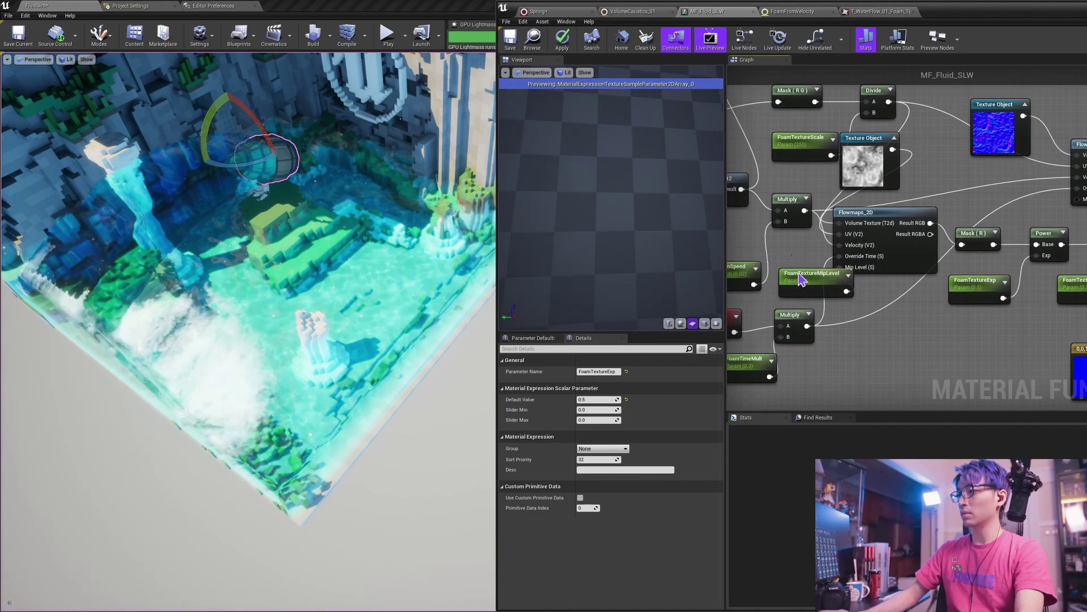
pyautogui.click(606, 399)
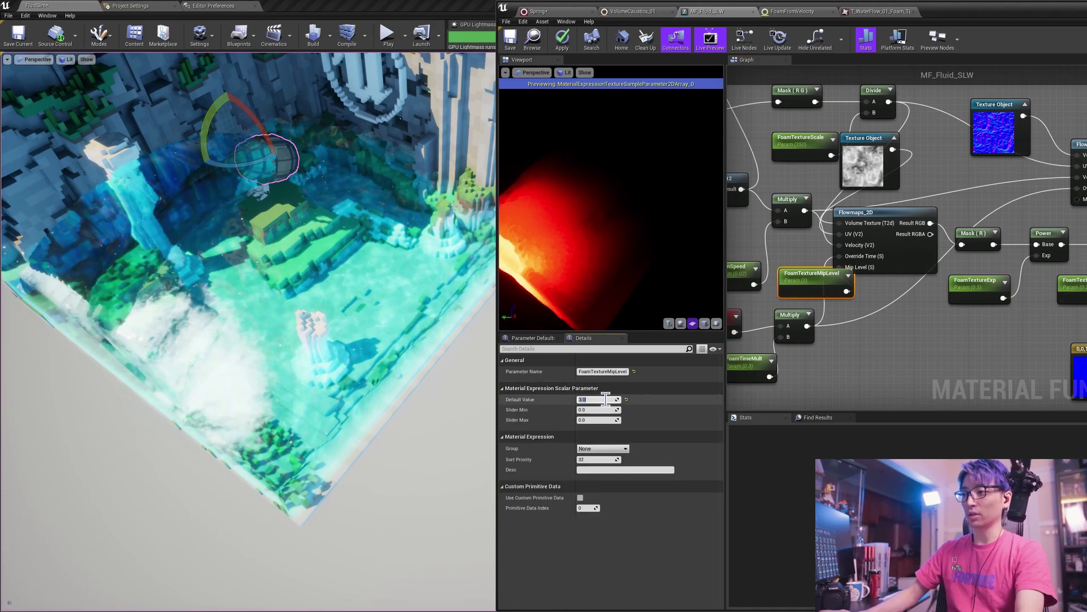
pyautogui.write('5')
pyautogui.press('Return')
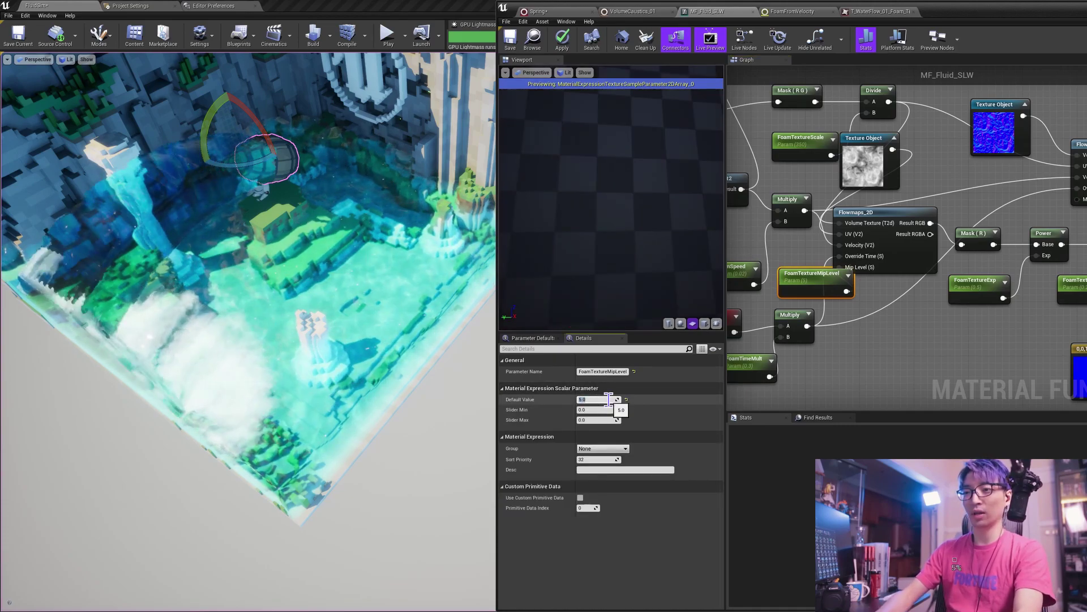
pyautogui.write('01')
pyautogui.press('Return')
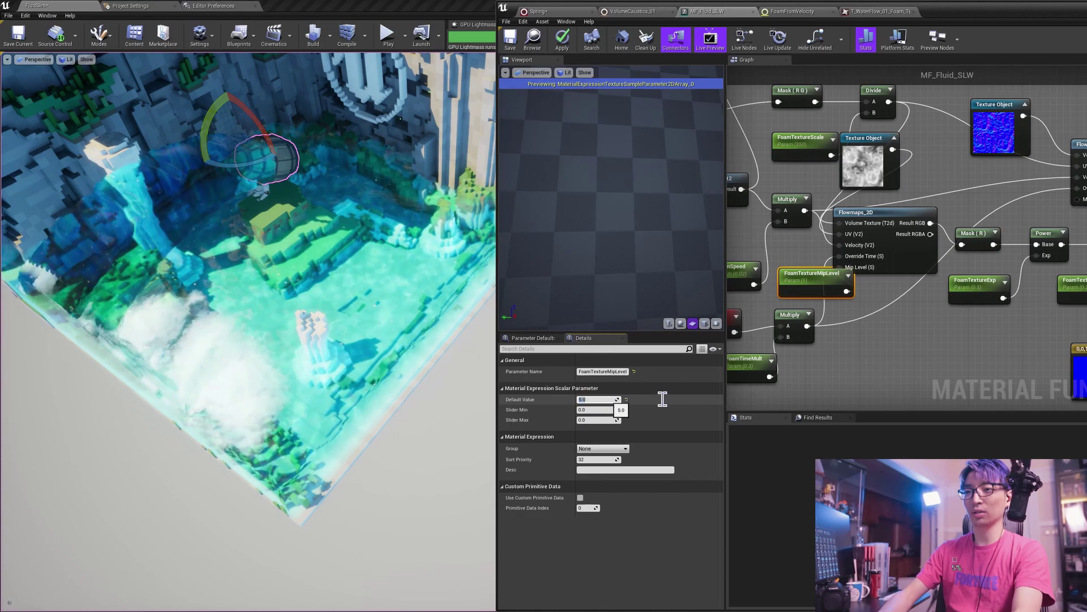
# Set the FoamTextureMipLevel parameter's default value to 3 and inspect the foam in the basin up close.
pyautogui.scroll(-2, 955, 354)
pyautogui.moveTo(184, 328); pyautogui.dragTo(119, 340, button='right')
pyautogui.click(589, 399)
pyautogui.write('3')
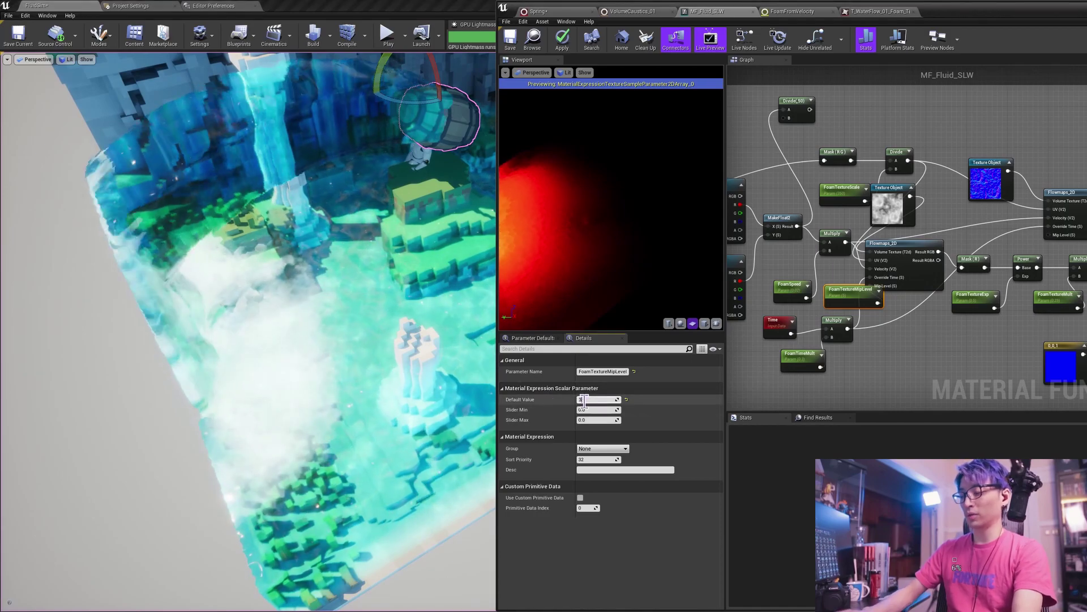
pyautogui.press('Return')
pyautogui.moveTo(430, 390); pyautogui.dragTo(286, 334, button='right')
pyautogui.moveTo(248, 332); pyautogui.dragTo(272, 261, button='right')
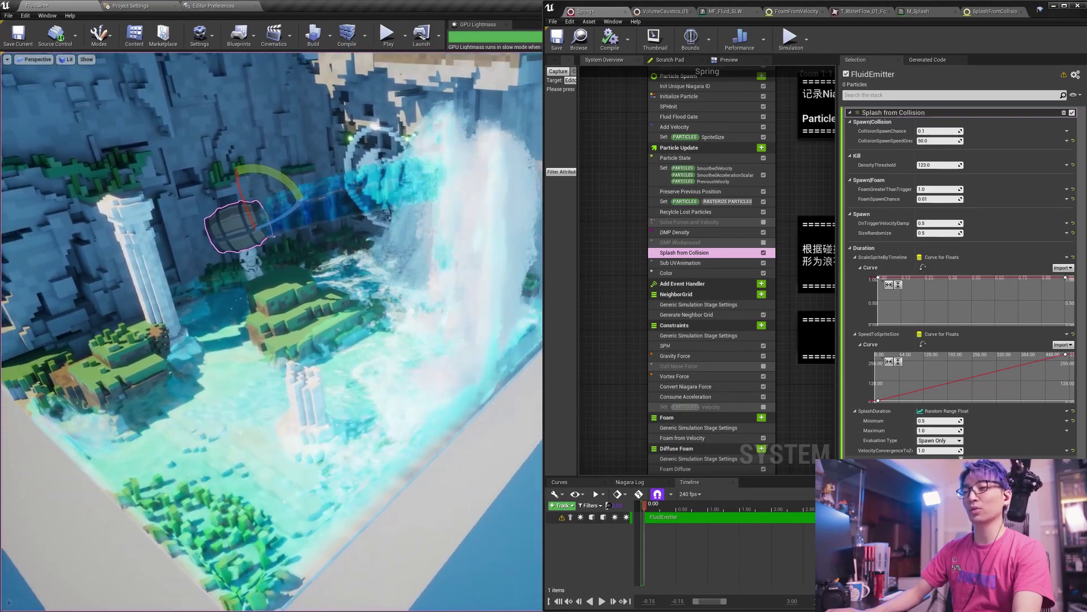
# Examine the Splash renderer in the Spring system's render list alongside the splash particles at the waterfall.
pyautogui.keyDown('alt'); pyautogui.moveTo(387, 240); pyautogui.dragTo(376, 241); pyautogui.keyUp('alt')
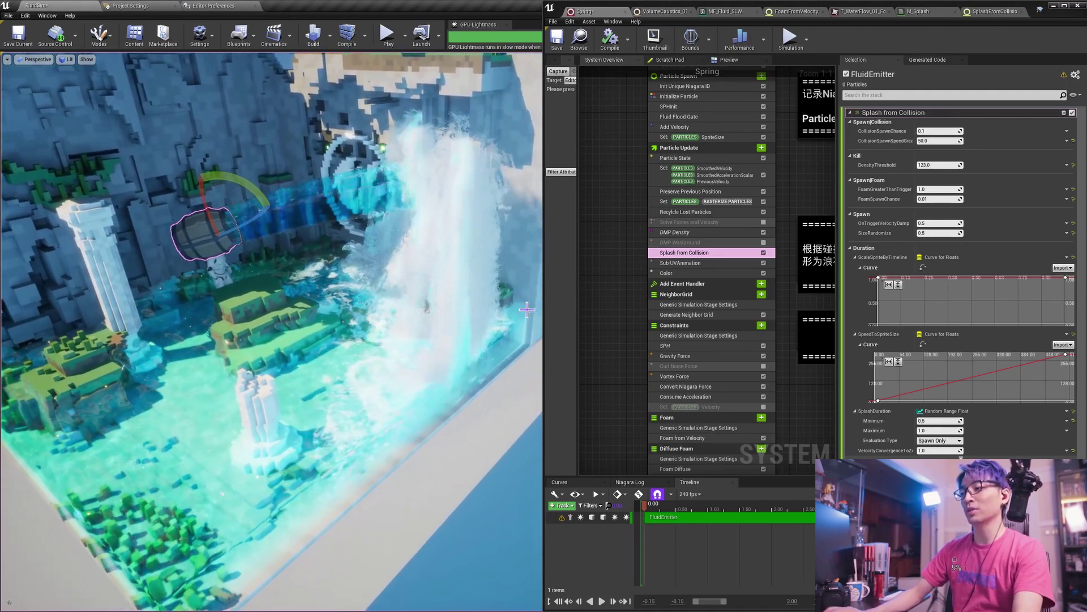
pyautogui.moveTo(628, 398); pyautogui.dragTo(619, 317, button='right')
pyautogui.scroll(-7, 628, 314)
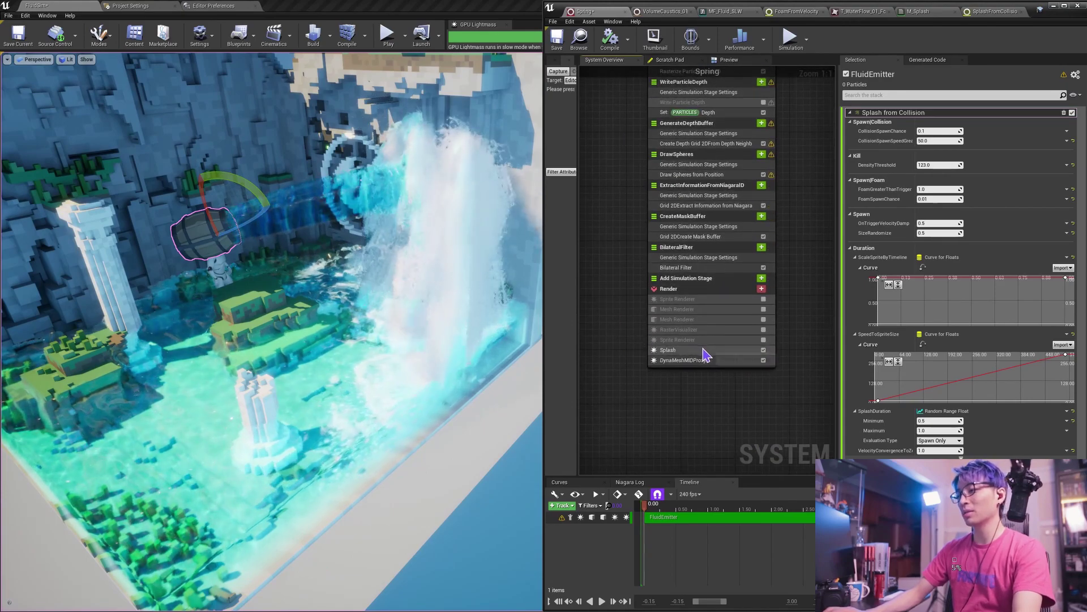
pyautogui.moveTo(406, 326); pyautogui.dragTo(494, 337)
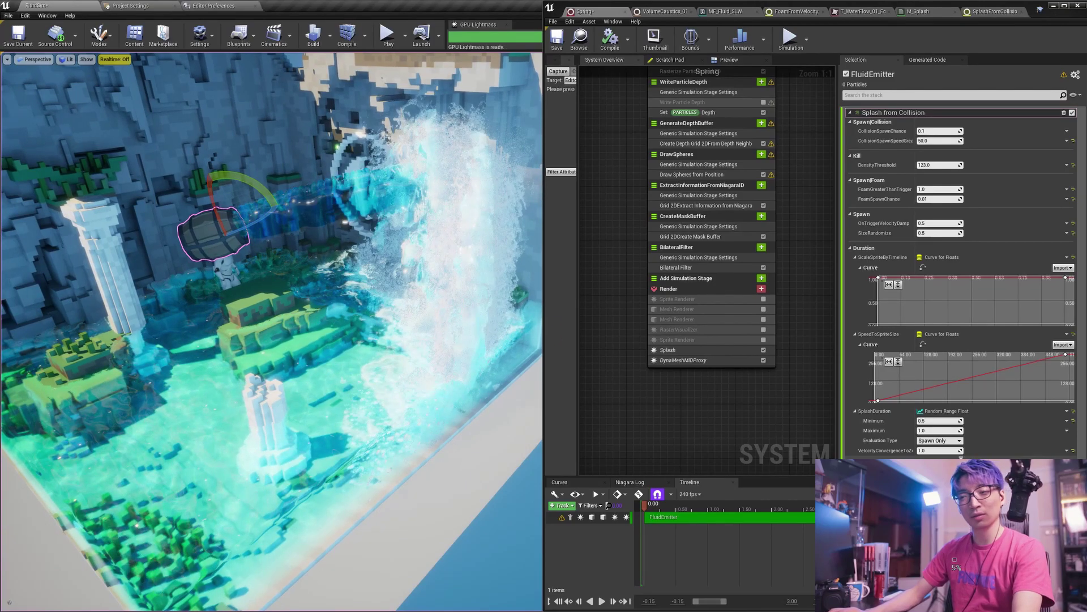
pyautogui.moveTo(406, 326)
pyautogui.mouseDown(button='right')
pyautogui.moveTo(435, 300)
pyautogui.moveTo(538, 293)
pyautogui.moveTo(459, 295)
pyautogui.moveTo(470, 346)
pyautogui.moveTo(492, 320)
pyautogui.moveTo(442, 286)
pyautogui.moveTo(459, 298)
pyautogui.moveTo(430, 294)
pyautogui.moveTo(385, 324)
pyautogui.moveTo(453, 303)
pyautogui.moveTo(408, 301)
pyautogui.moveTo(430, 323)
pyautogui.moveTo(439, 286)
pyautogui.mouseUp(button='right')
pyautogui.scroll(-6, 407, 327)
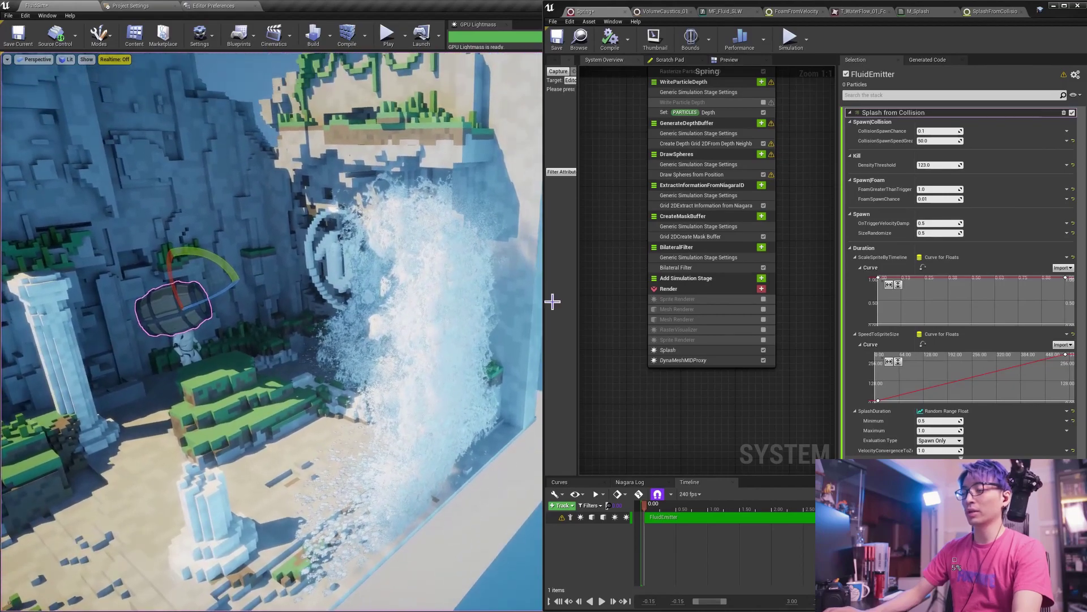
# Examine the Splash from Collision module in Particle Update alongside the waterfall from shifted viewpoints.
pyautogui.moveTo(617, 213); pyautogui.dragTo(649, 452, button='right')
pyautogui.moveTo(651, 229); pyautogui.dragTo(637, 342, button='right')
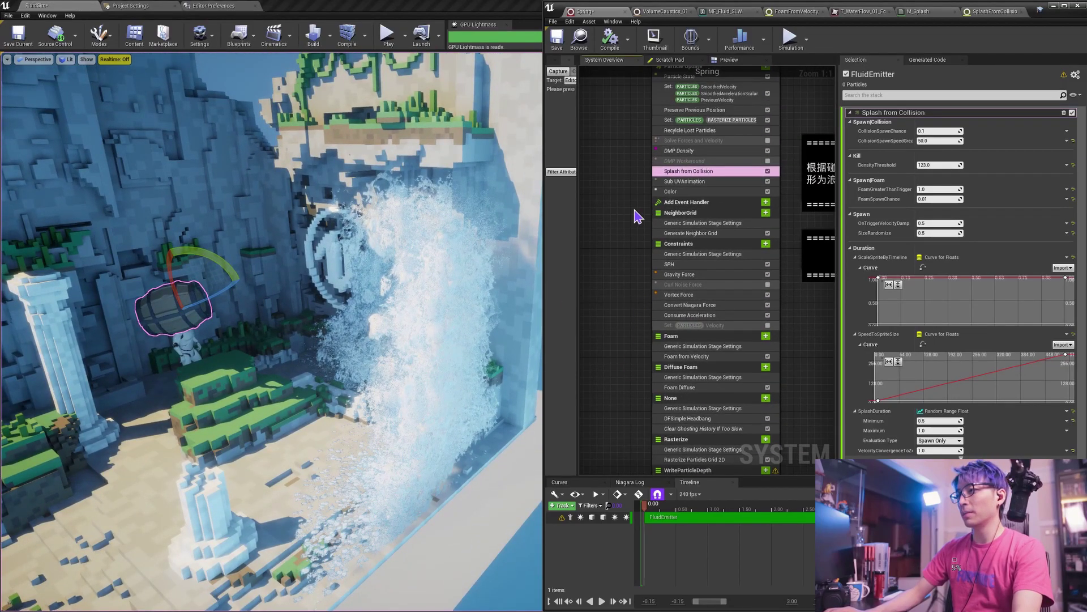
pyautogui.moveTo(231, 286); pyautogui.dragTo(198, 315, button='right')
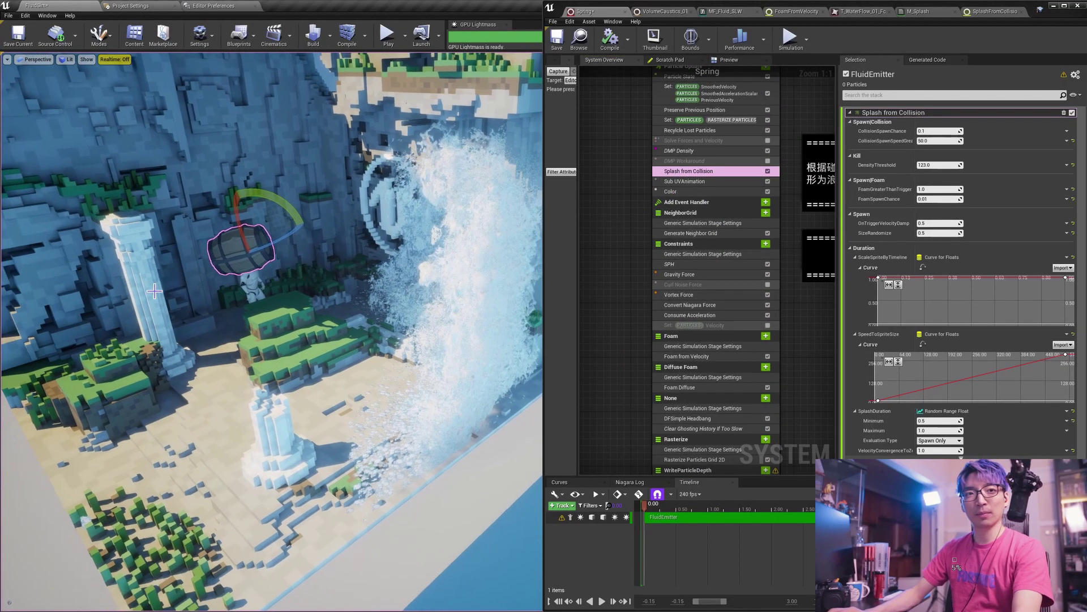
pyautogui.moveTo(389, 277); pyautogui.dragTo(418, 286, button='right')
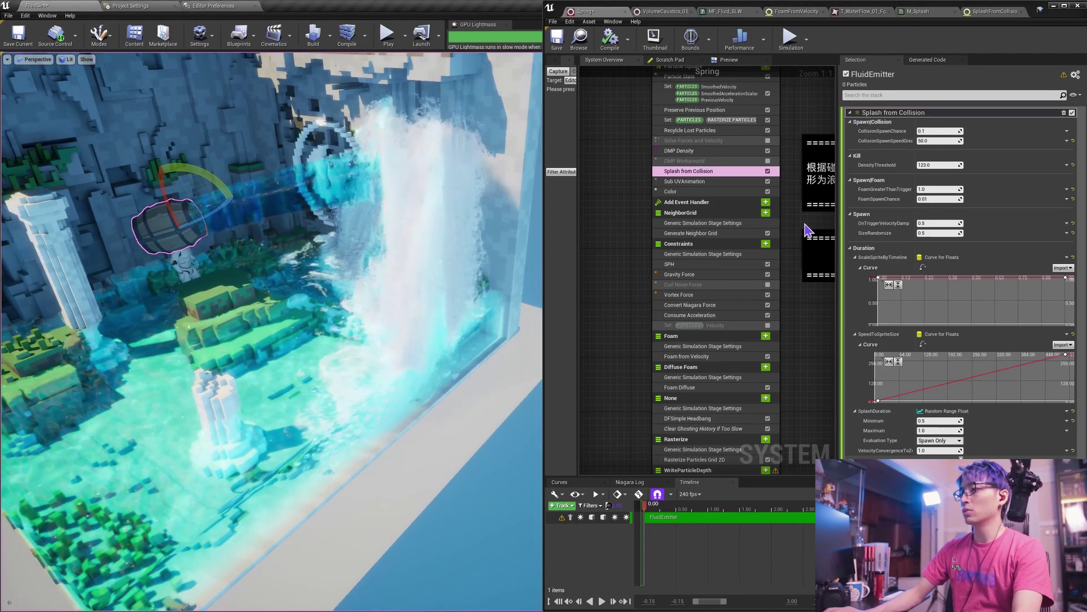
pyautogui.moveTo(640, 214); pyautogui.dragTo(645, 266, button='right')
pyautogui.moveTo(272, 331); pyautogui.dragTo(311, 239, button='right')
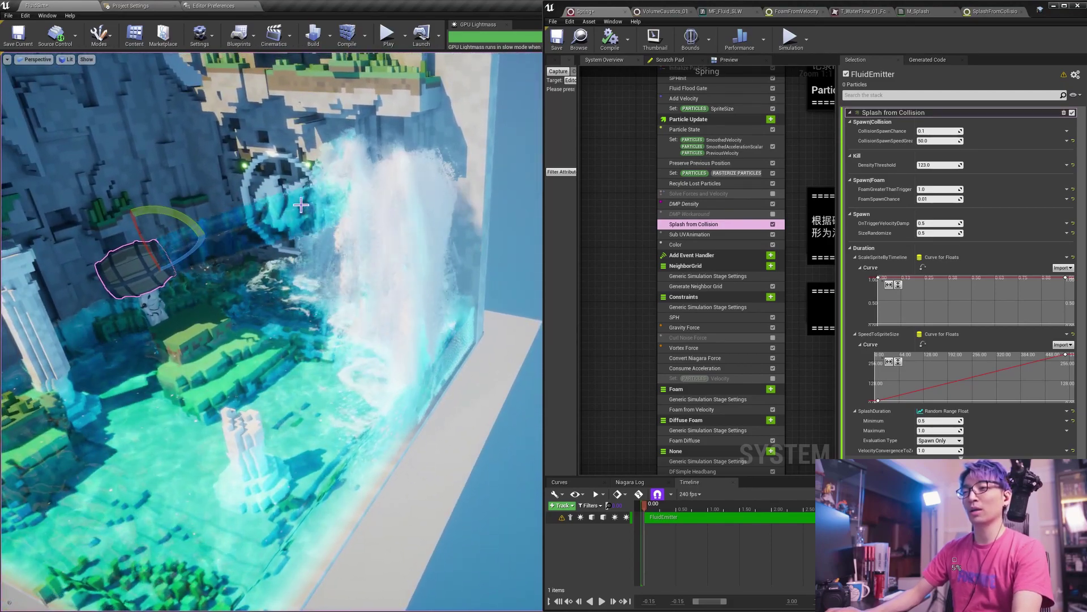
# Inspect the splashes at the waterfall's base up close and open the Splash from Collision module script.
pyautogui.moveTo(336, 197); pyautogui.dragTo(306, 184, button='right')
pyautogui.press('s')
pyautogui.press('w')
pyautogui.moveTo(385, 339); pyautogui.dragTo(436, 366, button='right')
pyautogui.press('d')
pyautogui.press('w')
pyautogui.press('s')
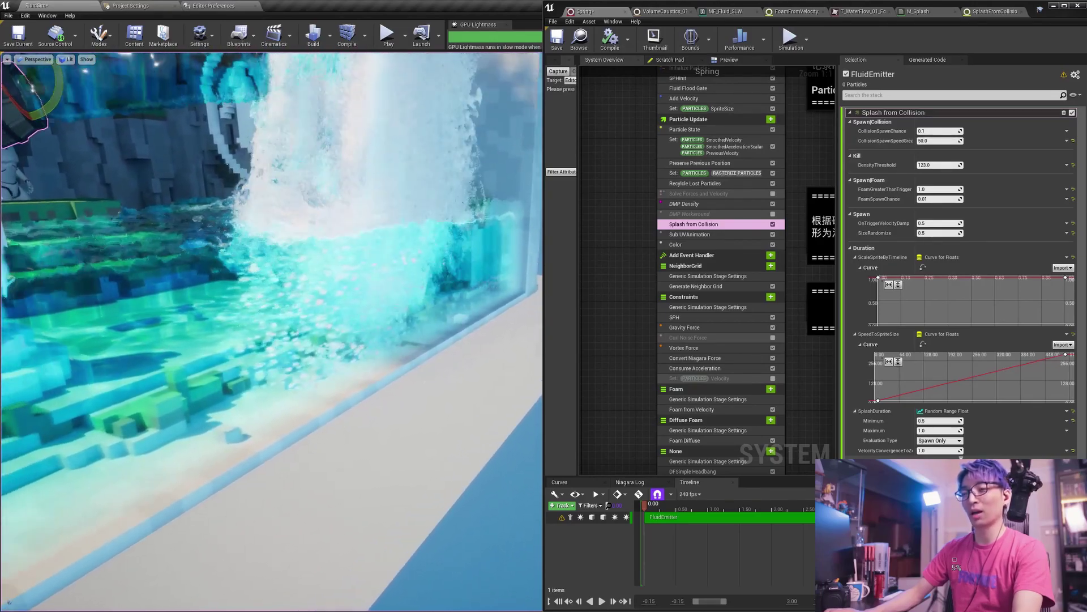
pyautogui.press('a')
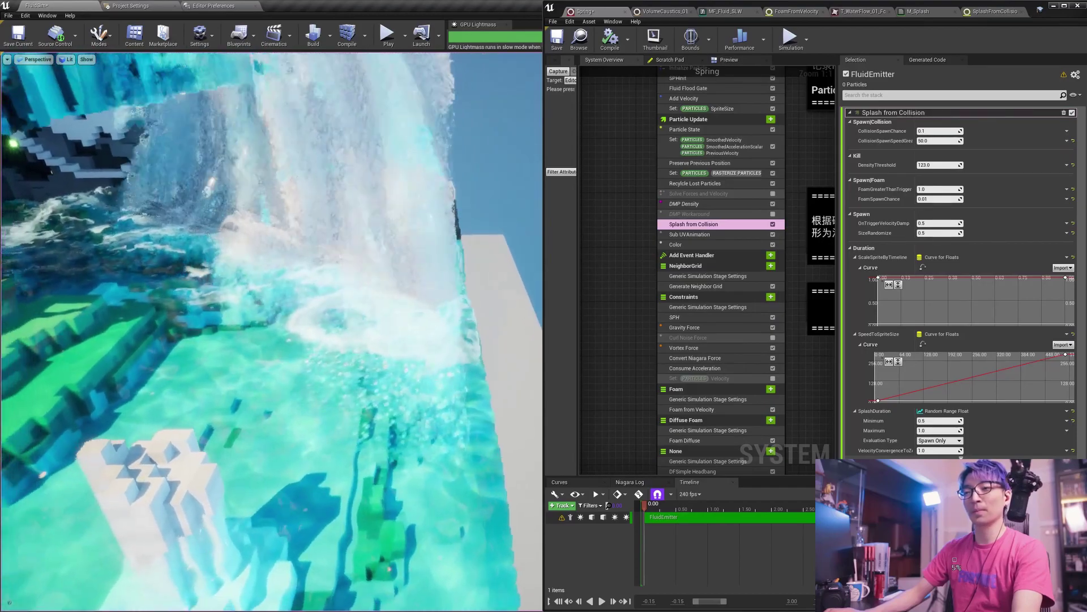
pyautogui.press('a')
pyautogui.press('s')
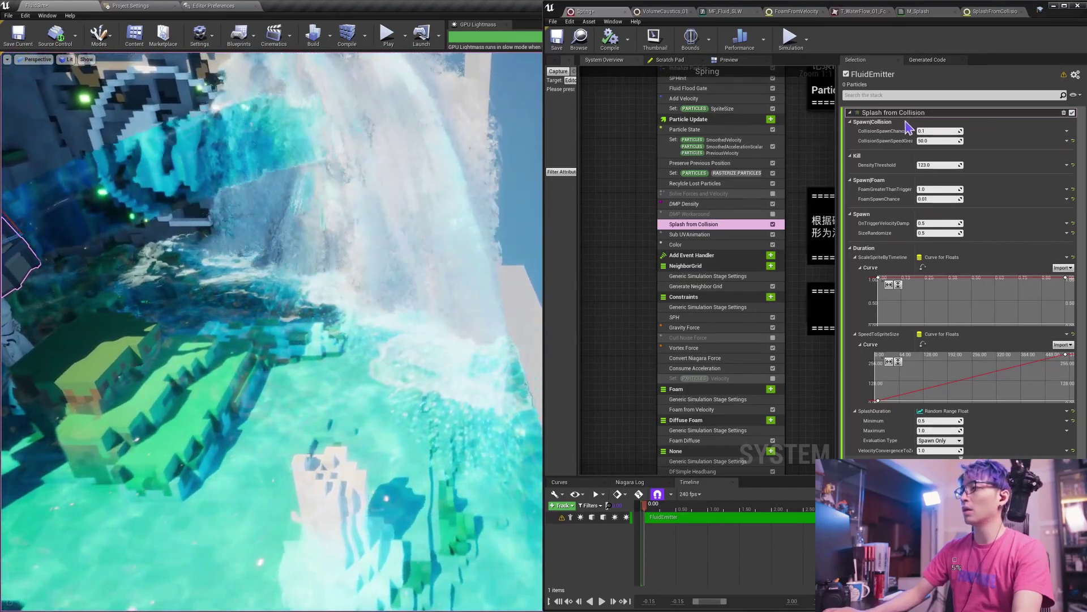
pyautogui.doubleClick(917, 113)
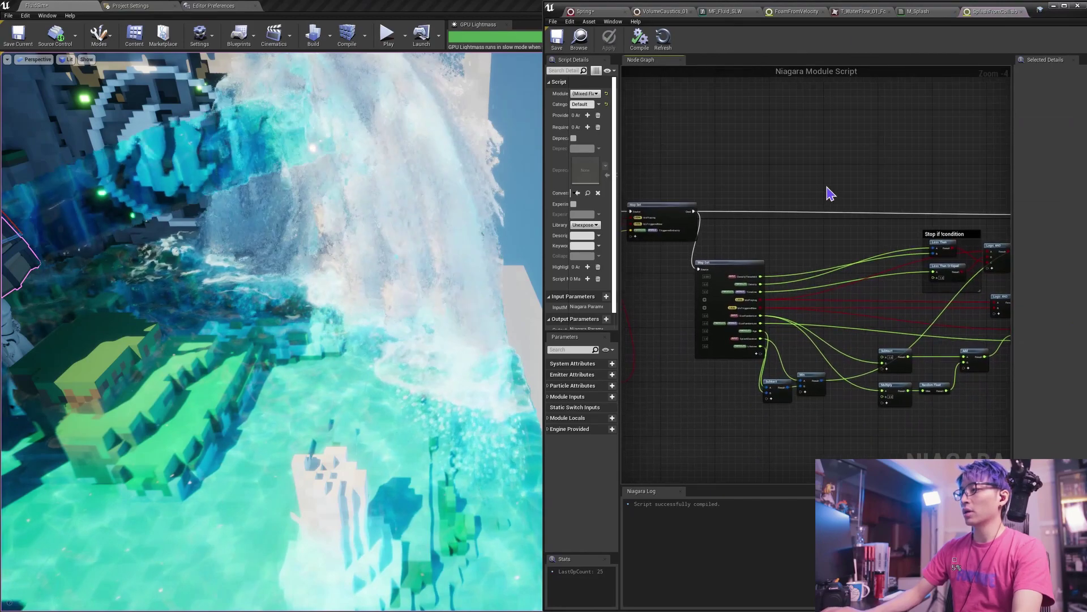
# Examine the node chain of the Splash from Collision script, from the stop condition to the sprite-size curve sampling.
pyautogui.scroll(-1, 827, 188)
pyautogui.moveTo(850, 170); pyautogui.dragTo(1011, 164, button='right')
pyautogui.moveTo(800, 160); pyautogui.dragTo(958, 168, button='right')
pyautogui.scroll(-4, 957, 169)
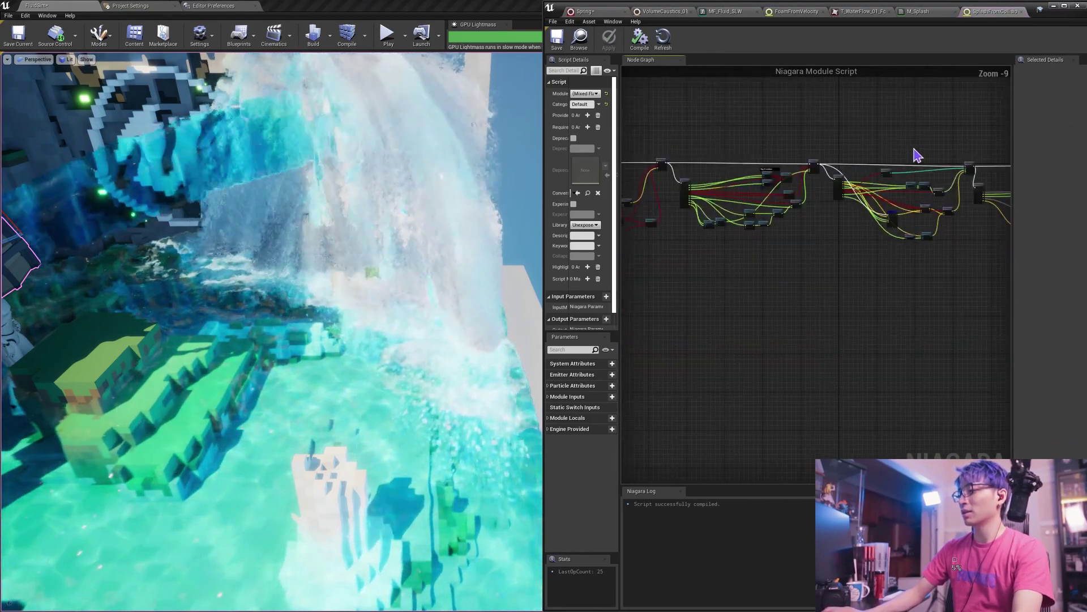
pyautogui.scroll(5, 776, 206)
pyautogui.moveTo(771, 221); pyautogui.dragTo(704, 164, button='right')
pyautogui.scroll(1, 719, 240)
pyautogui.scroll(2, 824, 259)
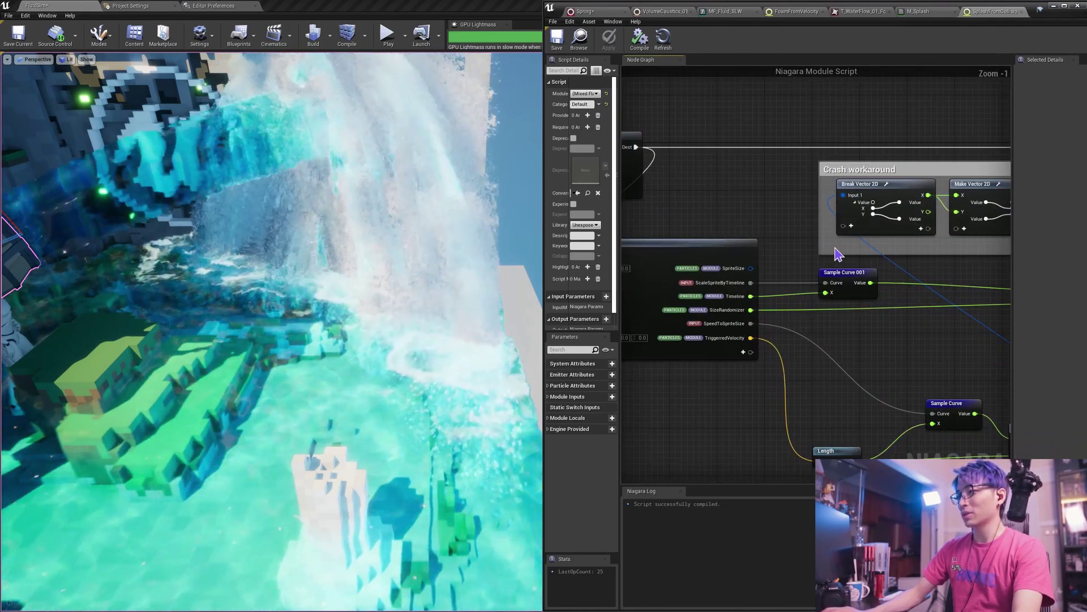
pyautogui.scroll(-4, 736, 227)
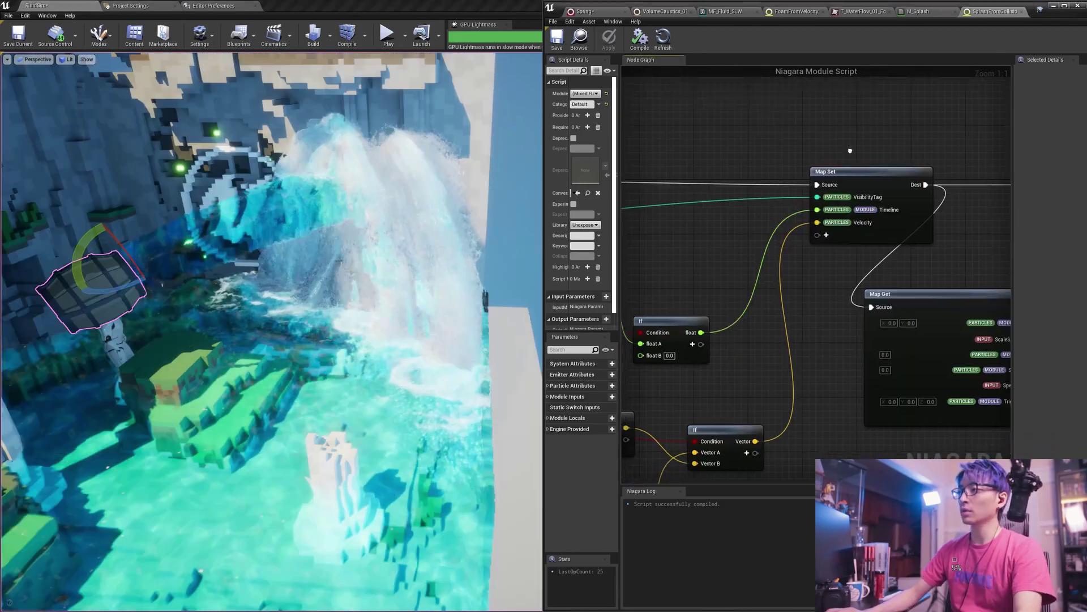
# Examine the Map Set node that writes VisibilityTag, Timeline and Velocity in the splash script.
pyautogui.moveTo(836, 201); pyautogui.dragTo(859, 186, button='right')
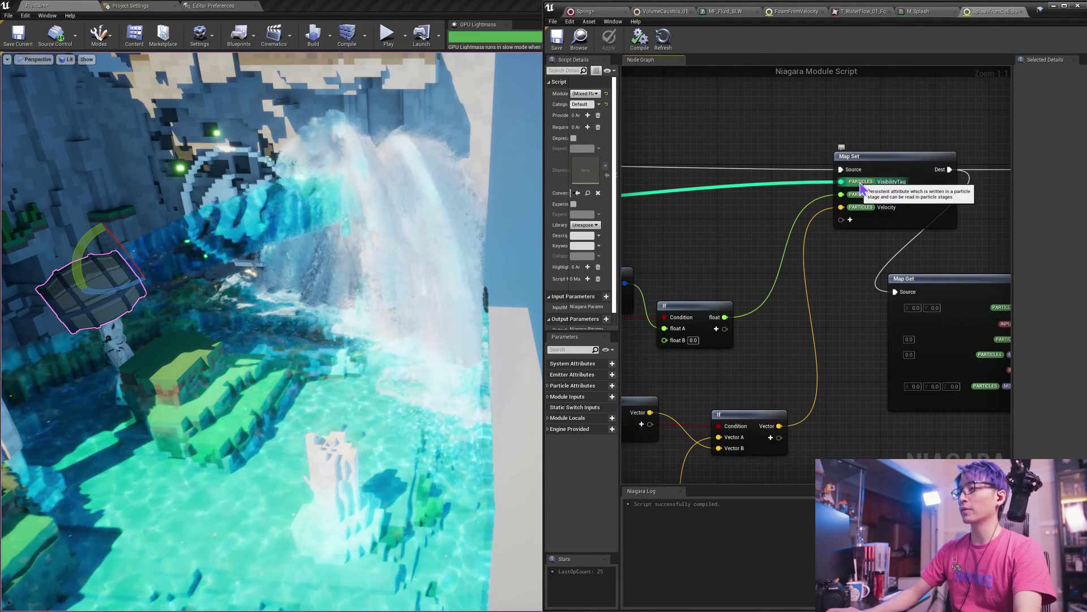
pyautogui.moveTo(879, 188)
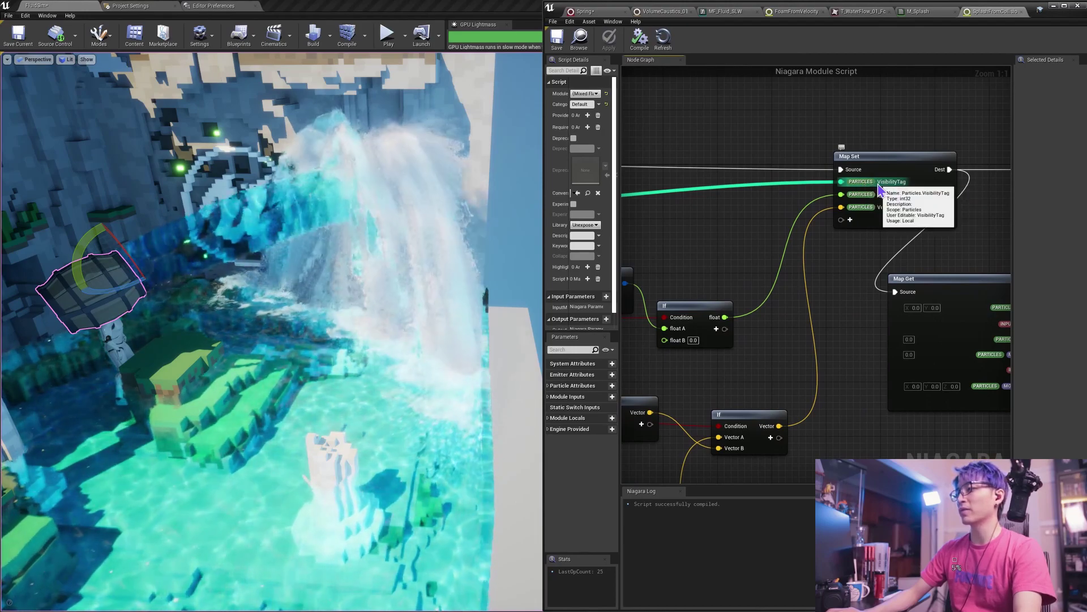
pyautogui.moveTo(816, 185); pyautogui.dragTo(764, 173, button='right')
pyautogui.scroll(-2, 822, 160)
pyautogui.moveTo(939, 148); pyautogui.dragTo(884, 190, button='right')
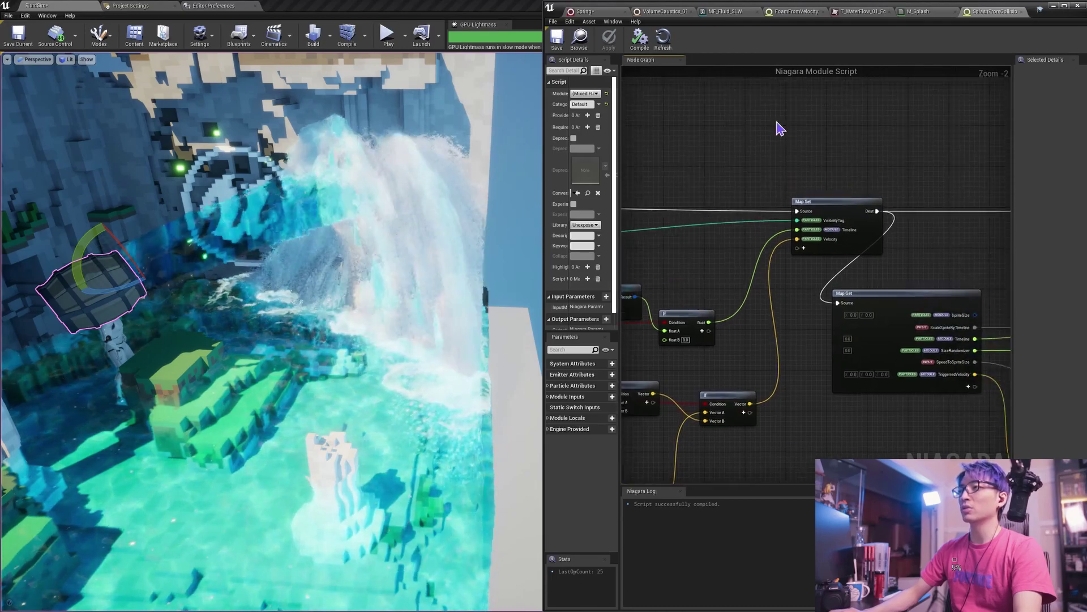
# Return to the Spring system and examine the Splash sprite renderer's settings alongside the waterfall.
pyautogui.click(588, 12)
pyautogui.scroll(-10, 703, 317)
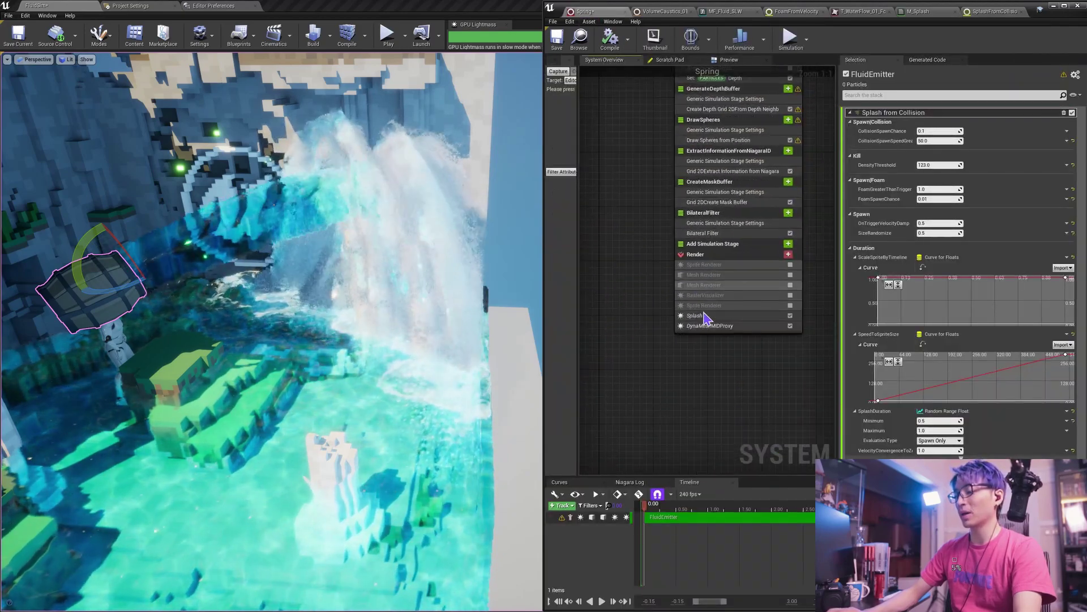
pyautogui.click(701, 316)
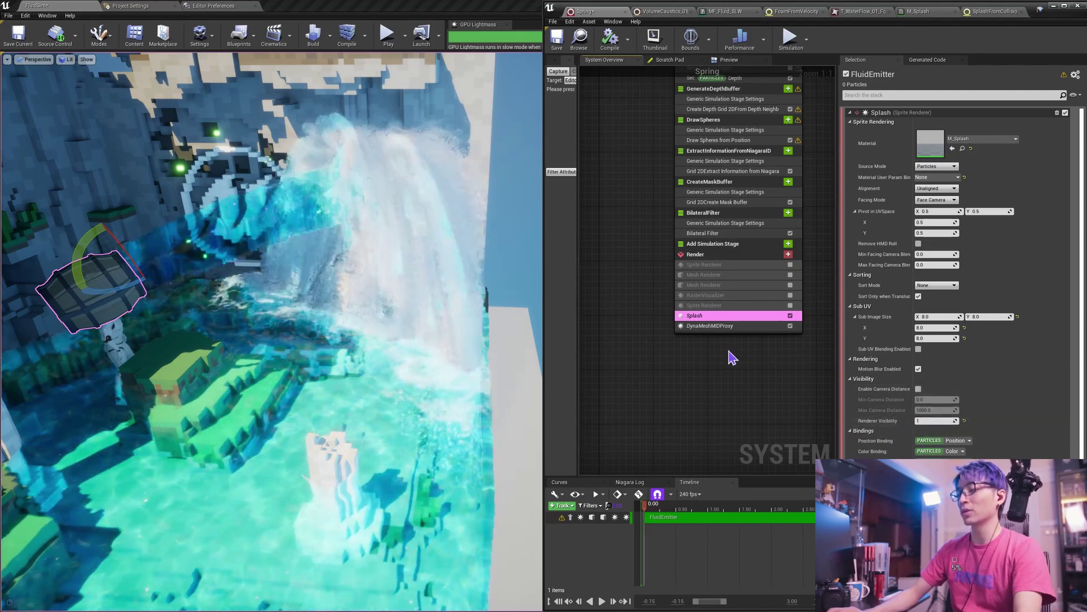
pyautogui.moveTo(772, 332); pyautogui.dragTo(752, 402, button='right')
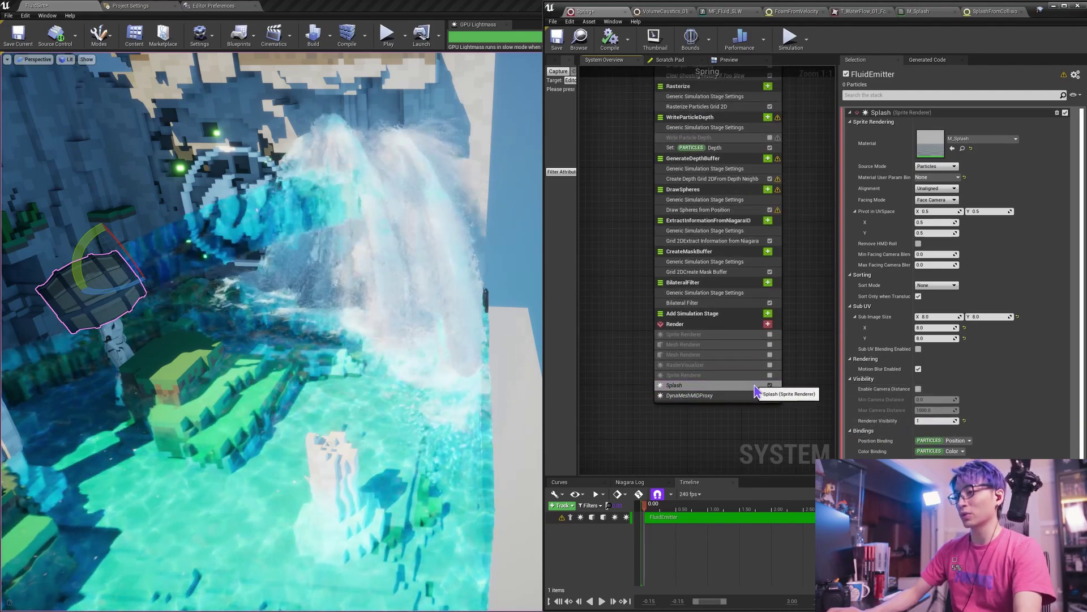
pyautogui.moveTo(392, 307); pyautogui.dragTo(326, 328, button='right')
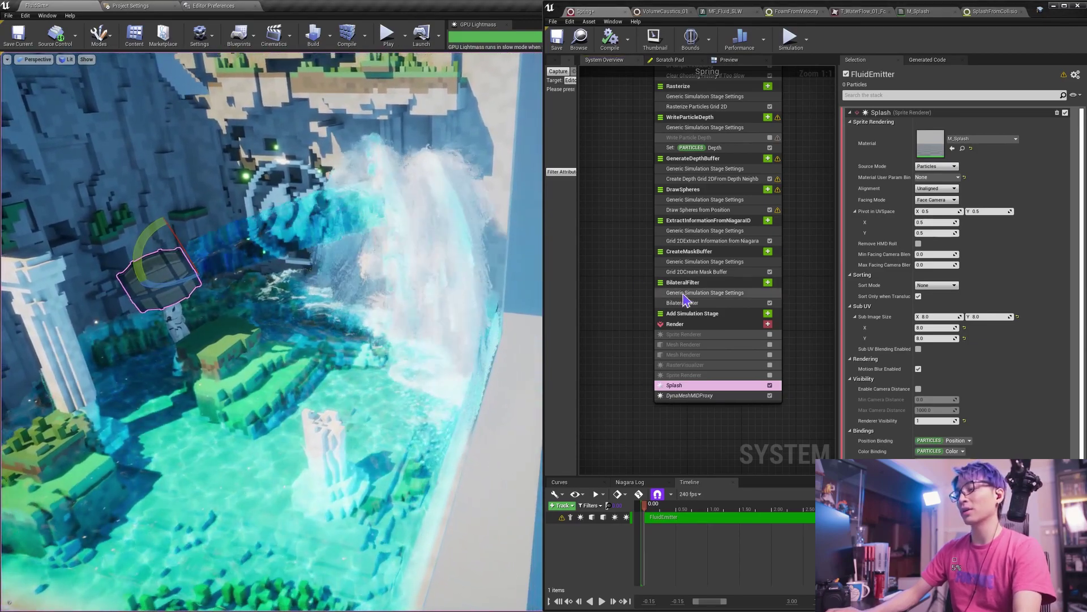
pyautogui.moveTo(408, 273); pyautogui.dragTo(374, 276, button='right')
pyautogui.moveTo(519, 281); pyautogui.dragTo(501, 293, button='right')
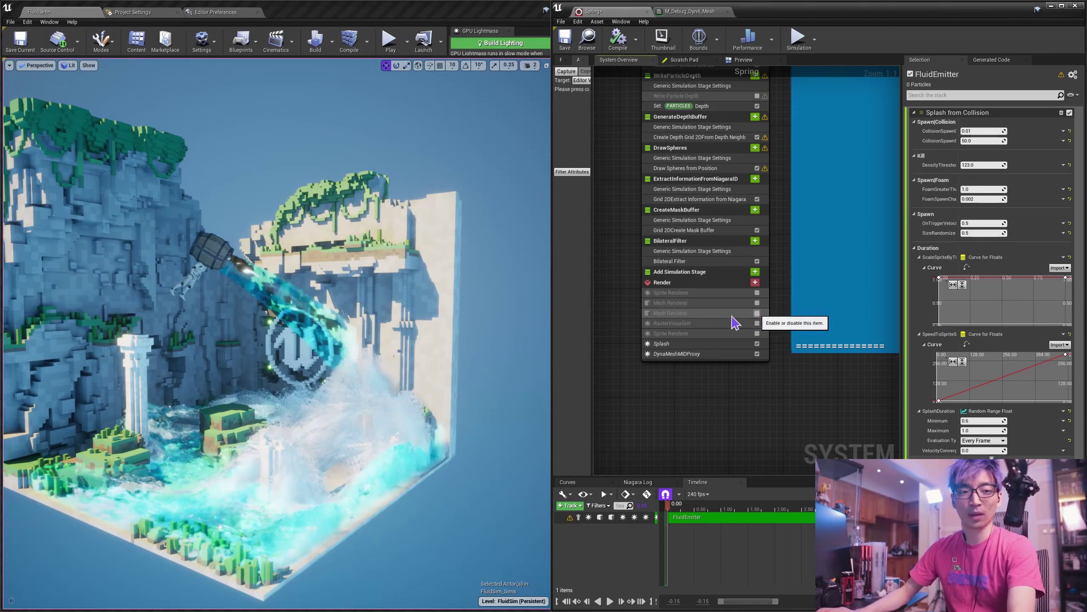
# Enable the second Mesh Renderer to inspect the fluid particles around the splashes up close, and disable it again.
pyautogui.click(757, 312)
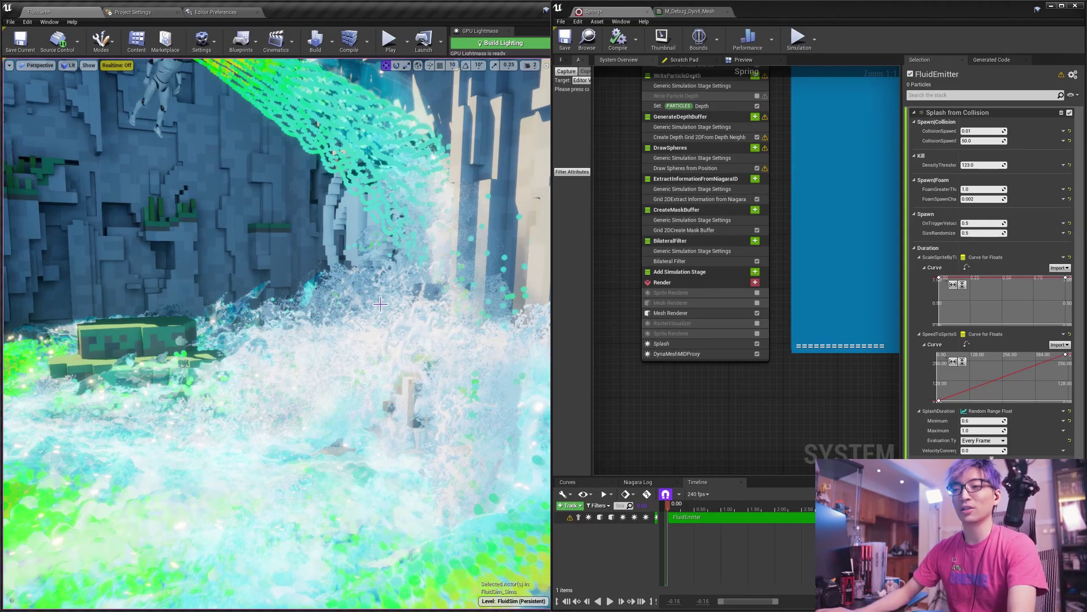
pyautogui.moveTo(317, 308); pyautogui.dragTo(365, 339, button='right')
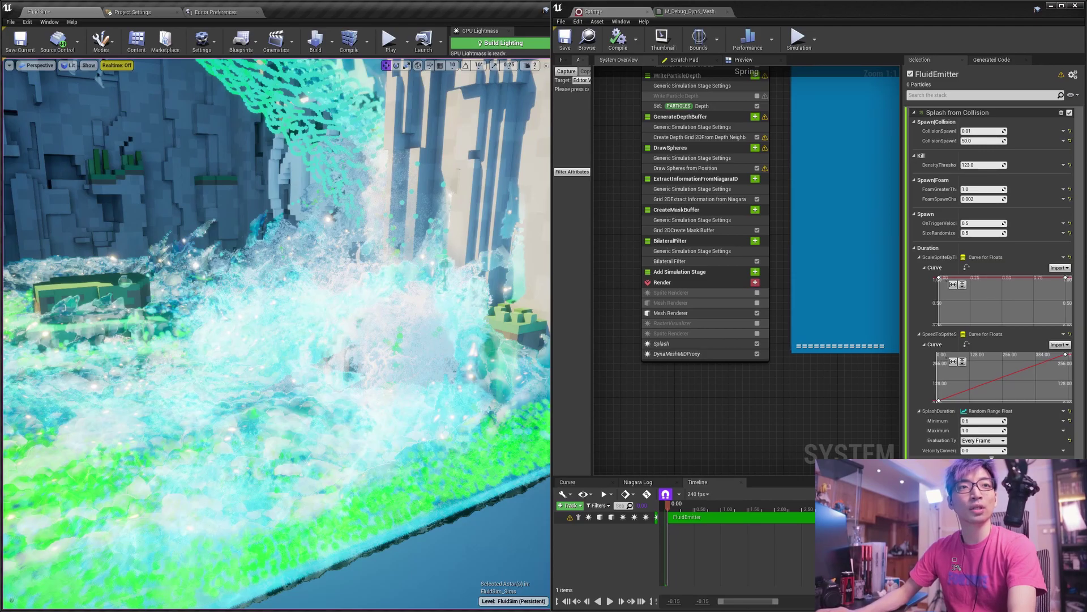
pyautogui.moveTo(317, 308); pyautogui.dragTo(344, 217, button='right')
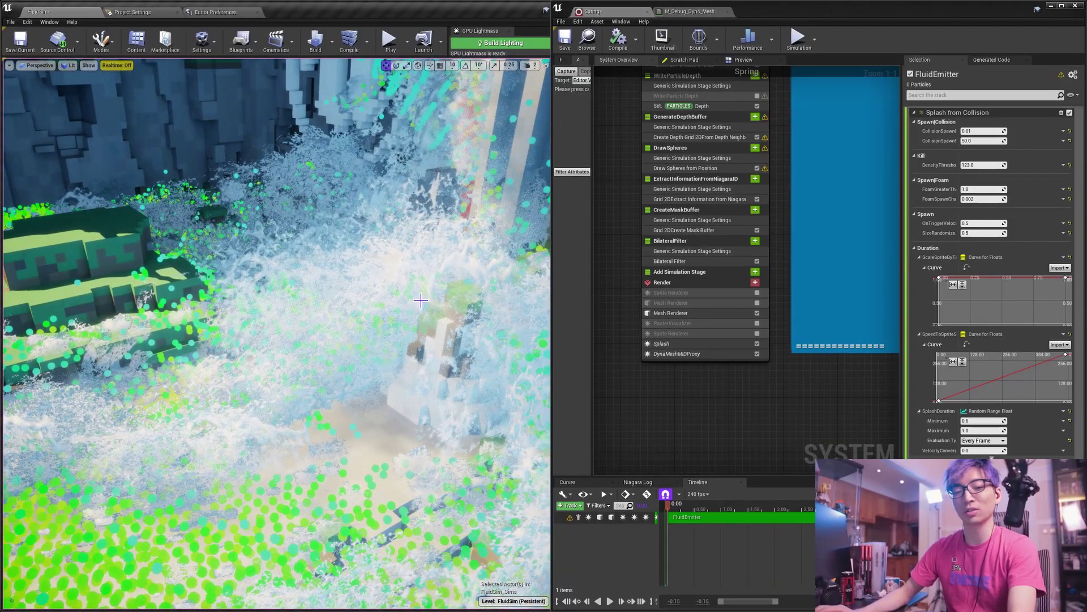
pyautogui.moveTo(457, 278)
pyautogui.mouseDown(button='right')
pyautogui.moveTo(512, 283)
pyautogui.moveTo(397, 271)
pyautogui.moveTo(450, 266)
pyautogui.mouseUp(button='right')
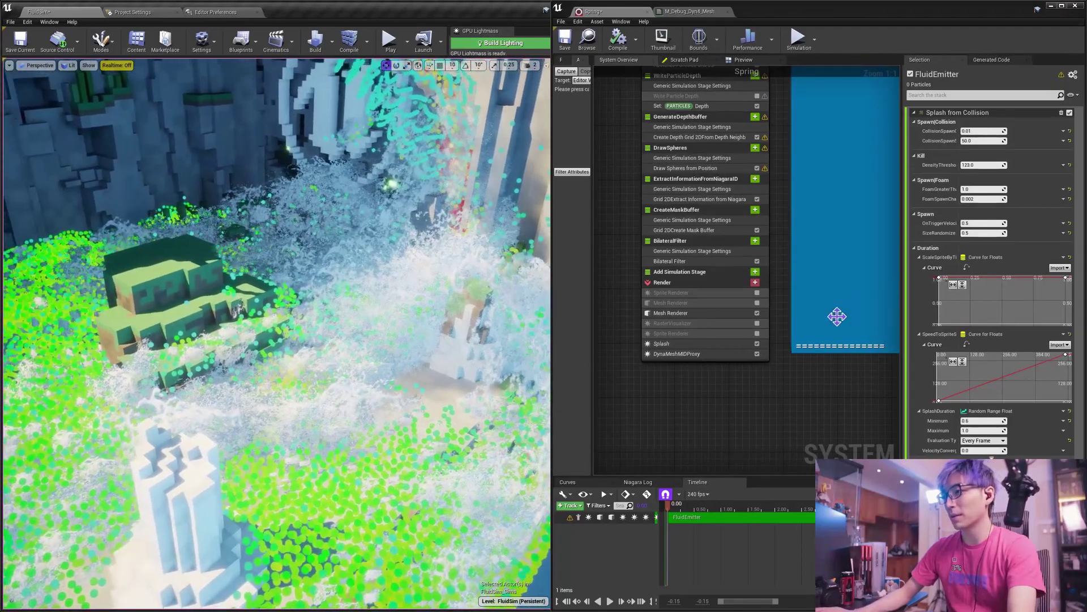
pyautogui.click(758, 313)
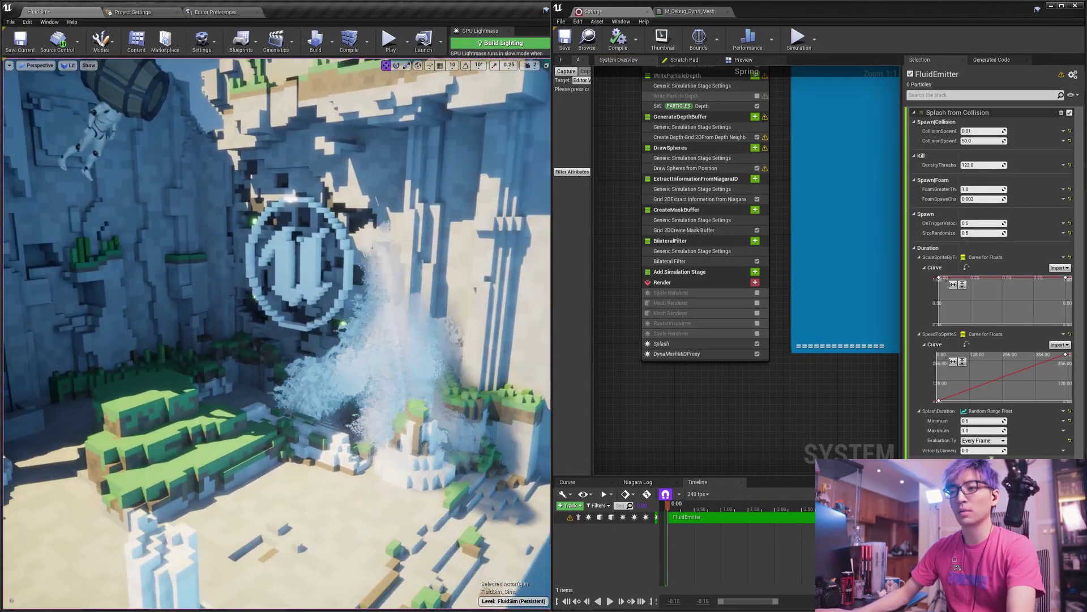
pyautogui.moveTo(316, 333); pyautogui.dragTo(284, 272, button='right')
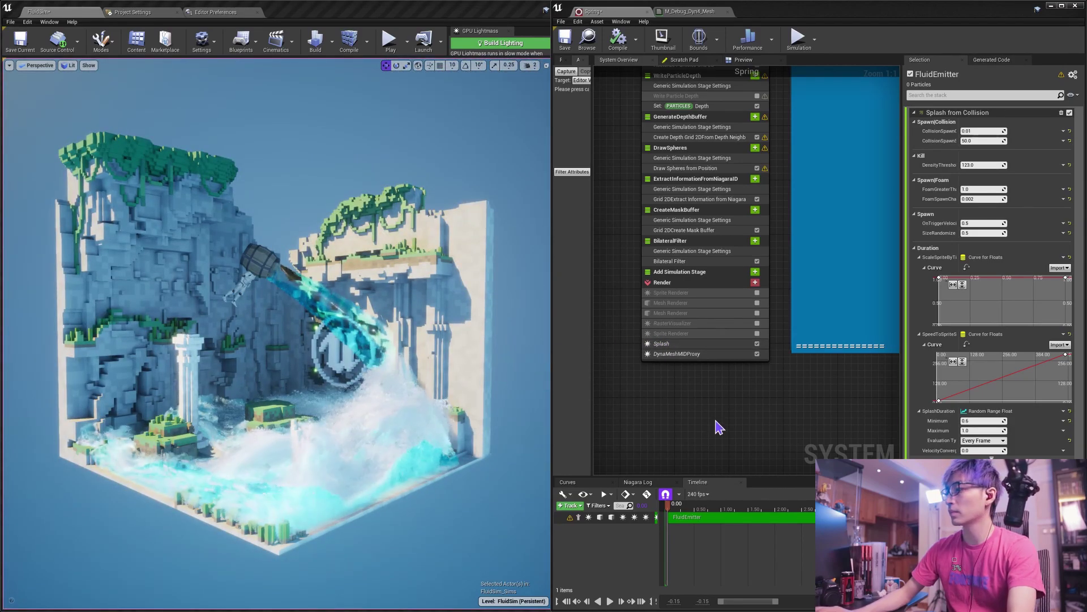
# Try VelocityConvergence values of 1 and 5 in the Splash from Collision module.
pyautogui.moveTo(783, 221)
pyautogui.mouseDown(button='right')
pyautogui.moveTo(774, 348)
pyautogui.moveTo(776, 226)
pyautogui.mouseUp(button='right')
pyautogui.click(979, 450)
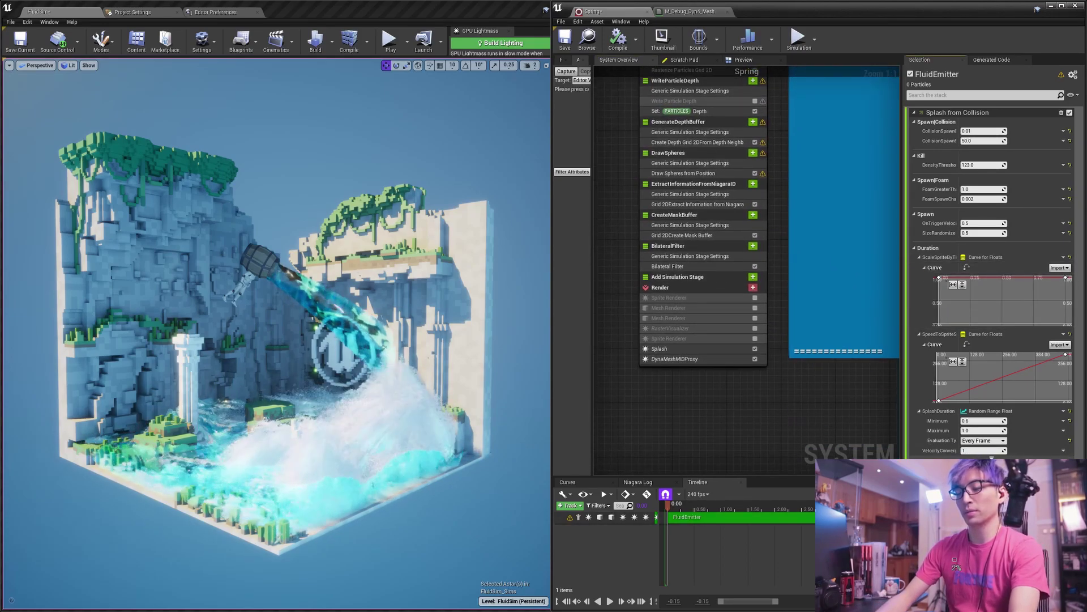
pyautogui.press('Return')
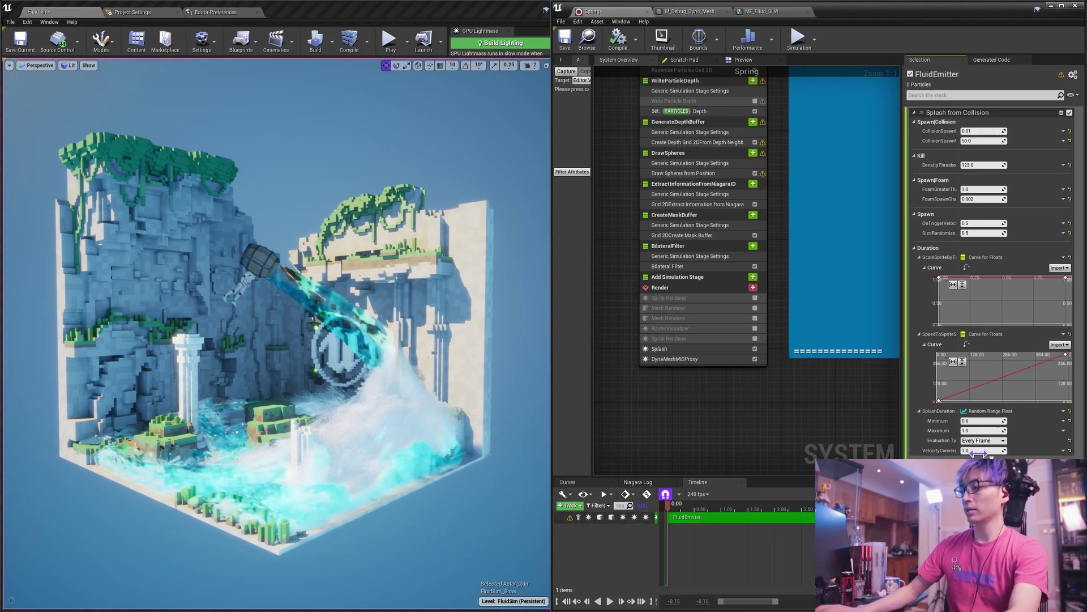
pyautogui.write('5')
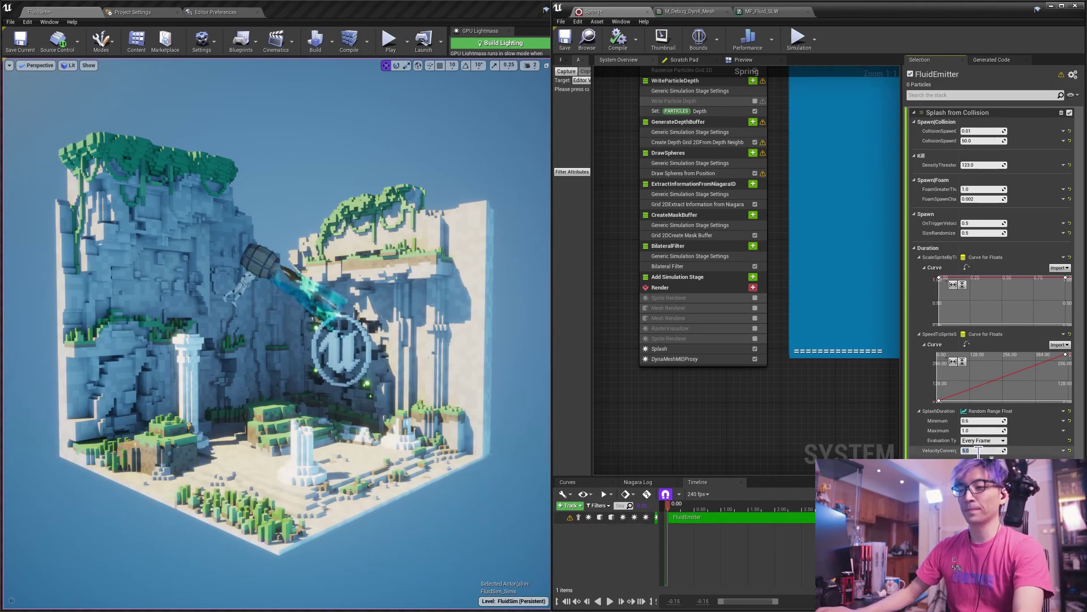
pyautogui.press('Return')
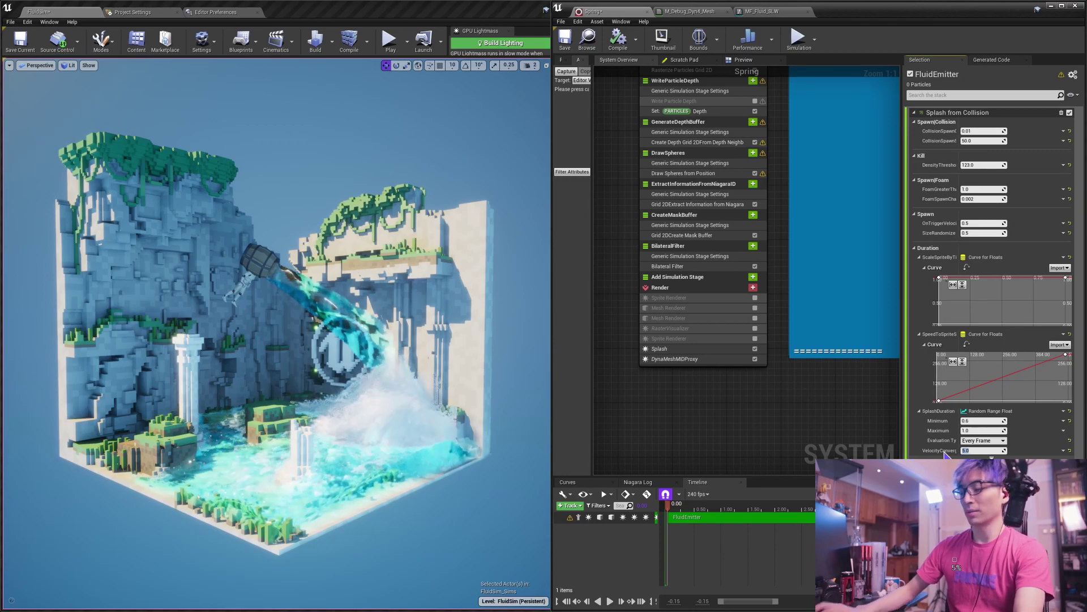
# Set the splash module's VelocityConvergence to 2 and inspect the splashes in the basin from different viewpoints.
pyautogui.press('BackSpace')
pyautogui.press('BackSpace')
pyautogui.press('BackSpace')
pyautogui.write('2')
pyautogui.press('Return')
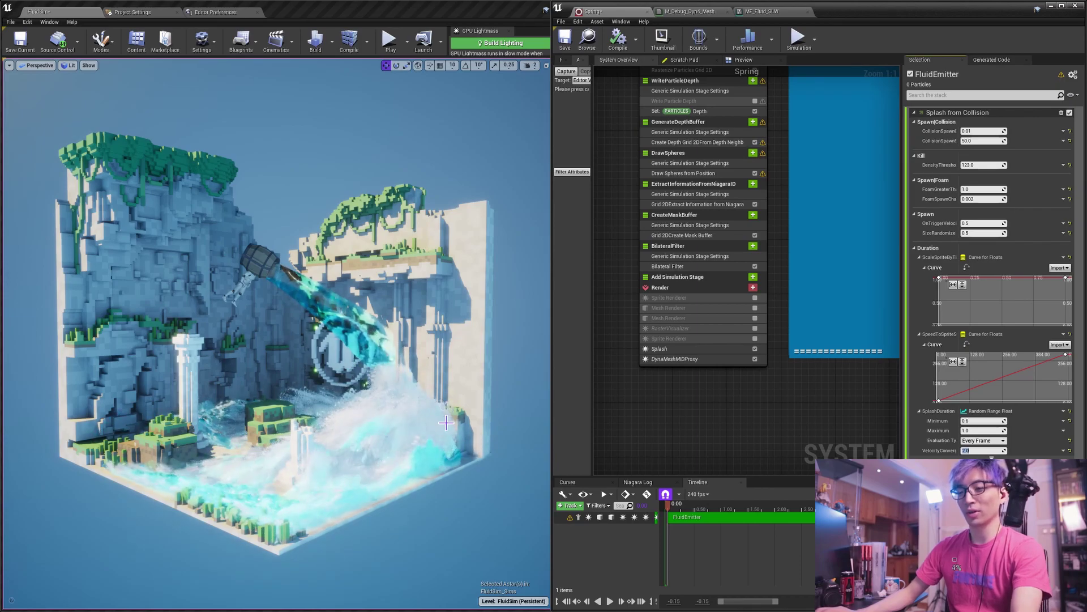
pyautogui.moveTo(479, 430); pyautogui.dragTo(390, 326, button='right')
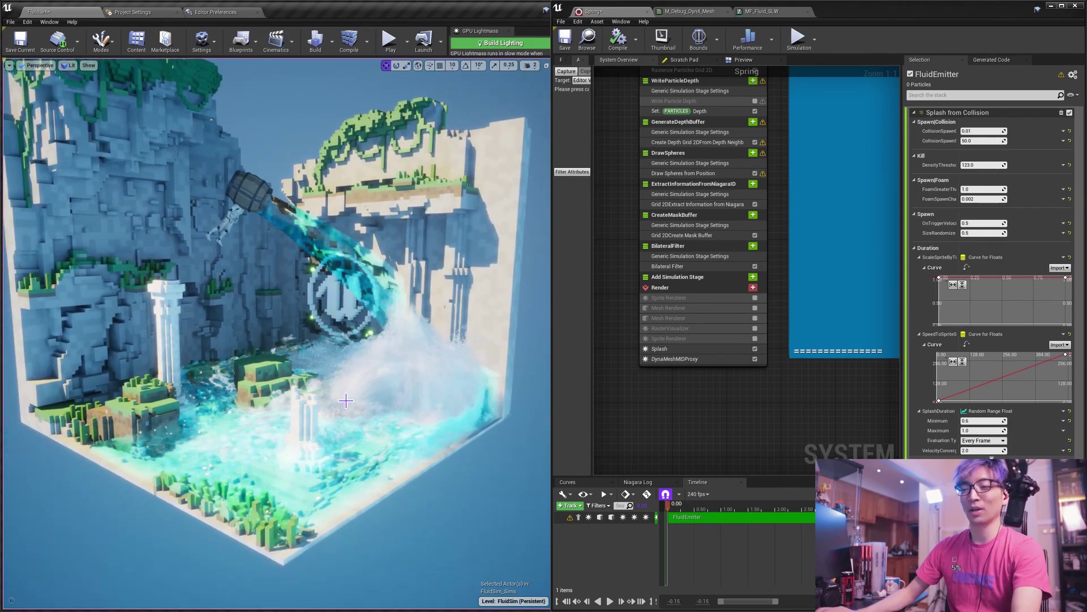
pyautogui.moveTo(381, 382); pyautogui.dragTo(475, 356)
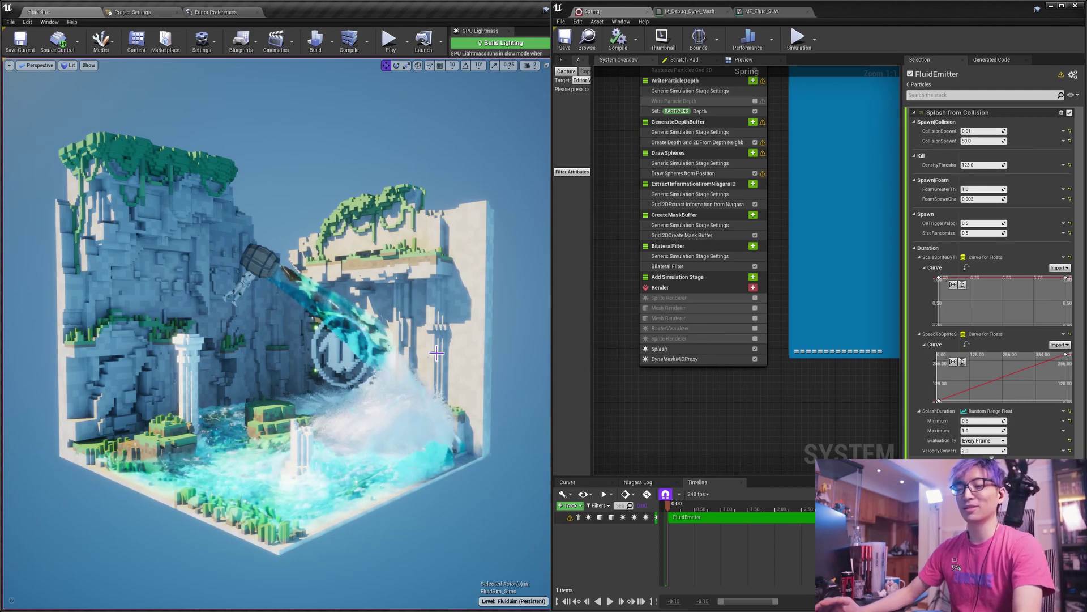
pyautogui.moveTo(428, 356); pyautogui.dragTo(383, 418, button='right')
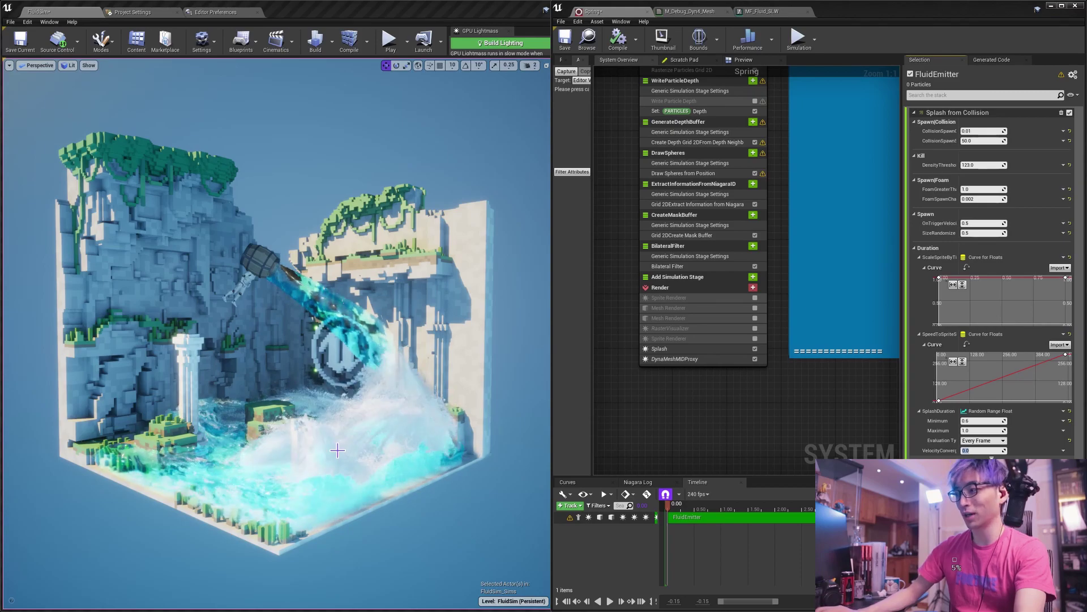
# Set VelocityConvergence of the Splash from Collision module to 1 and check the splashes in the scene.
pyautogui.click(985, 449)
pyautogui.write('1')
pyautogui.press('Return')
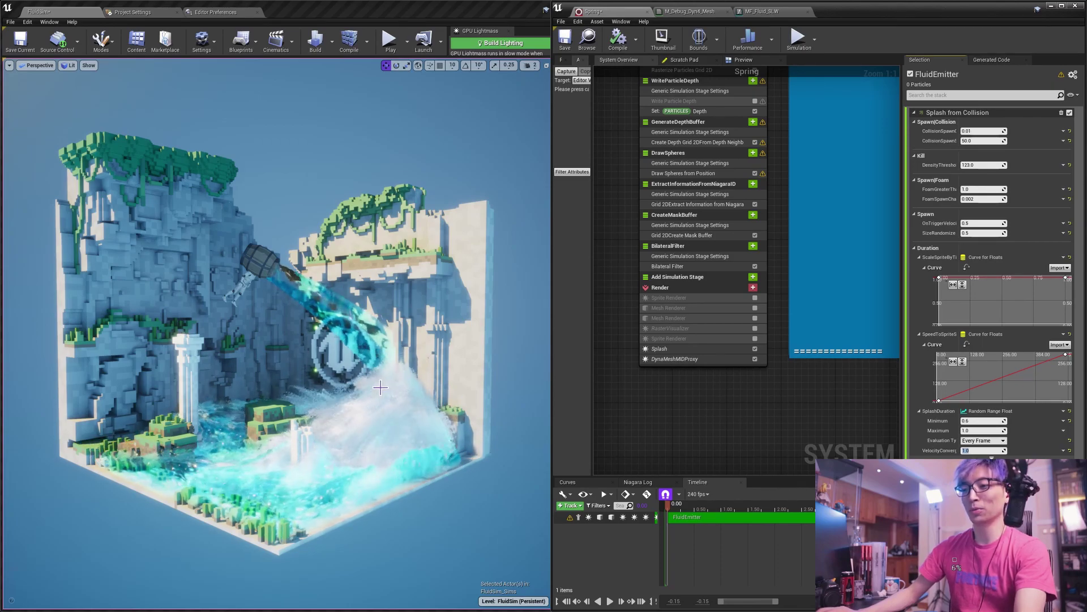
pyautogui.click(295, 476)
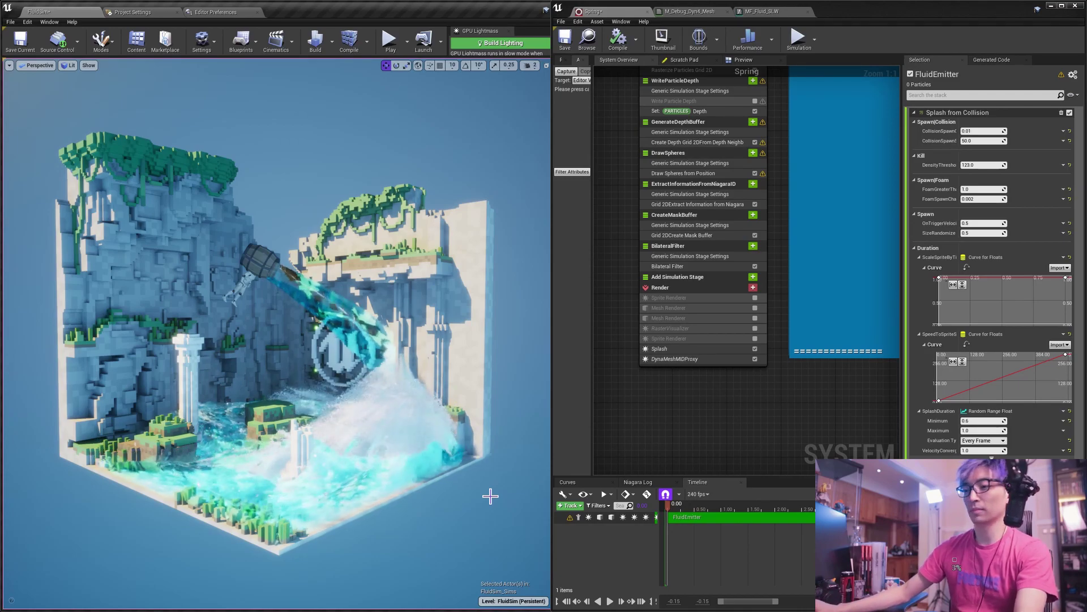
pyautogui.click(989, 450)
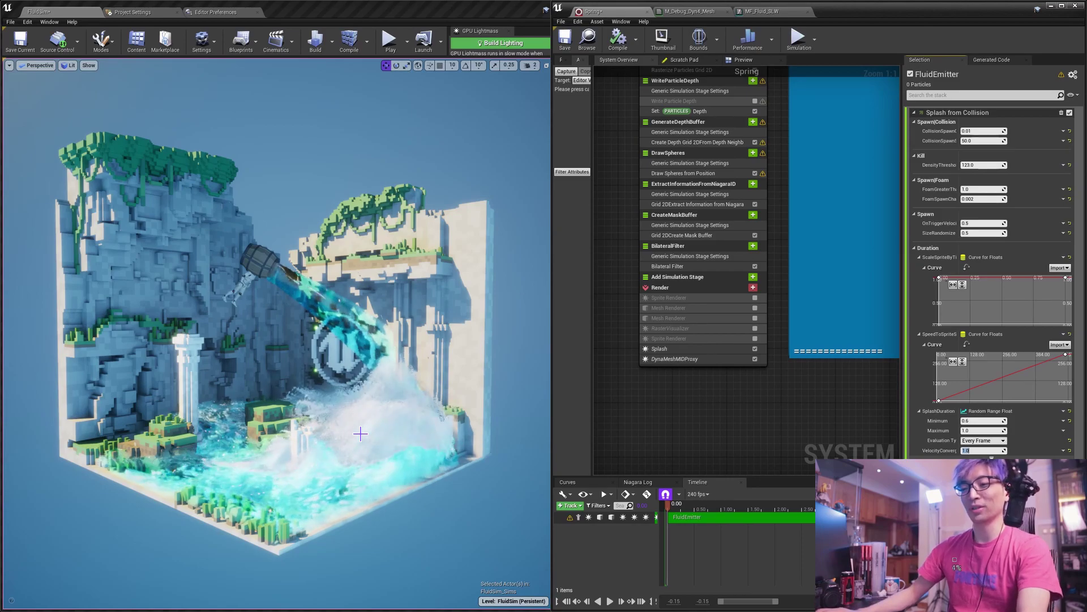
pyautogui.scroll(3, 360, 434)
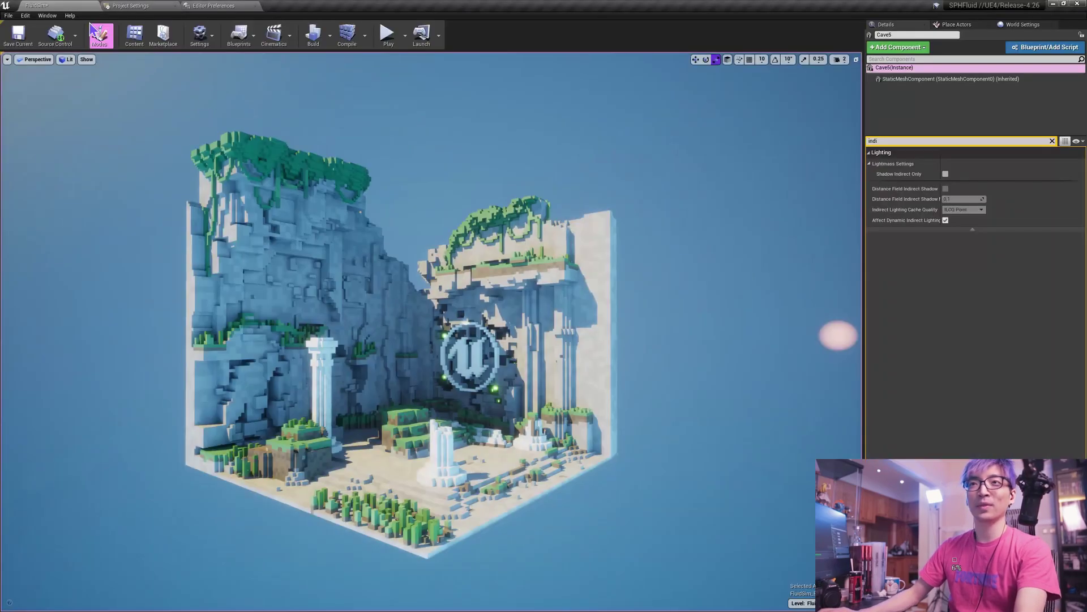
# Look up the GPU Lightmass plugin by searching the plugin list for "gpu ligh", and close the list.
pyautogui.click(25, 16)
pyautogui.click(61, 148)
pyautogui.click(580, 235)
pyautogui.write('gpu ligh')
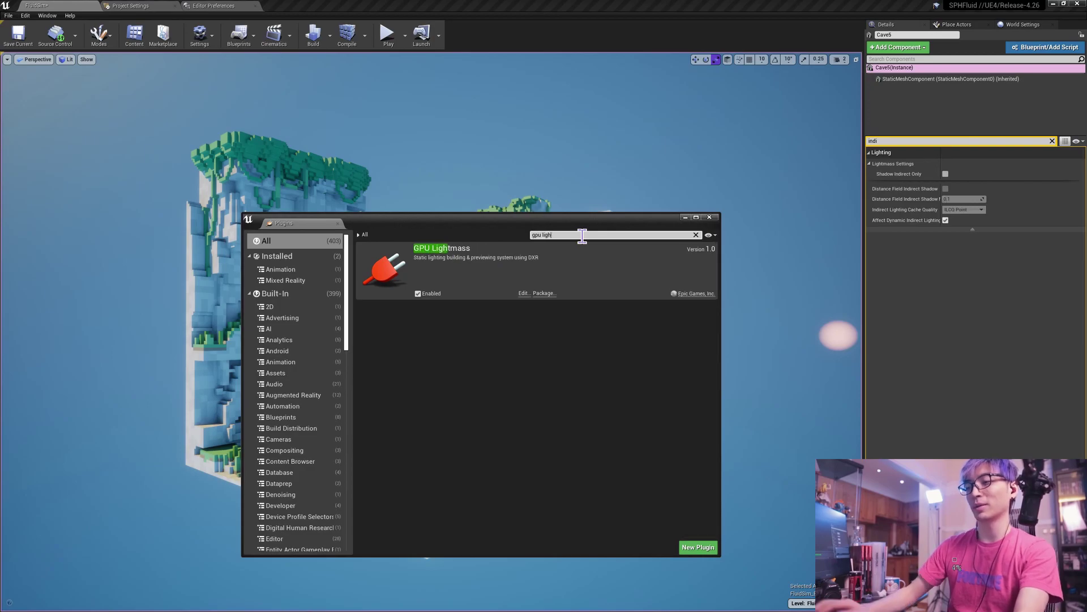
pyautogui.click(709, 217)
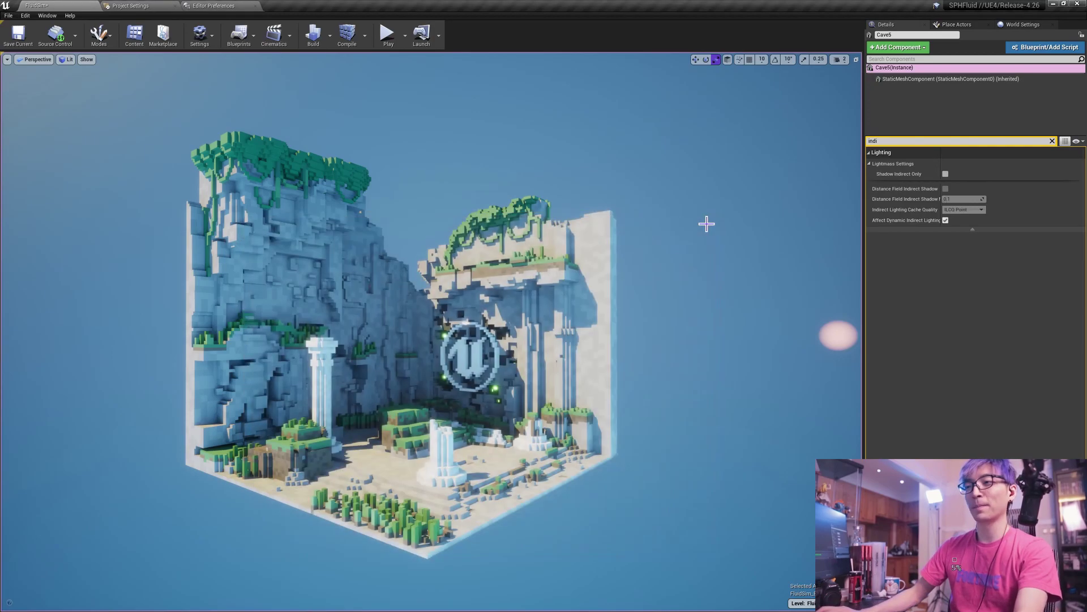
# Open the GPU Lightmass settings alongside the World Settings and examine the light-baking options.
pyautogui.click(239, 35)
pyautogui.click(255, 93)
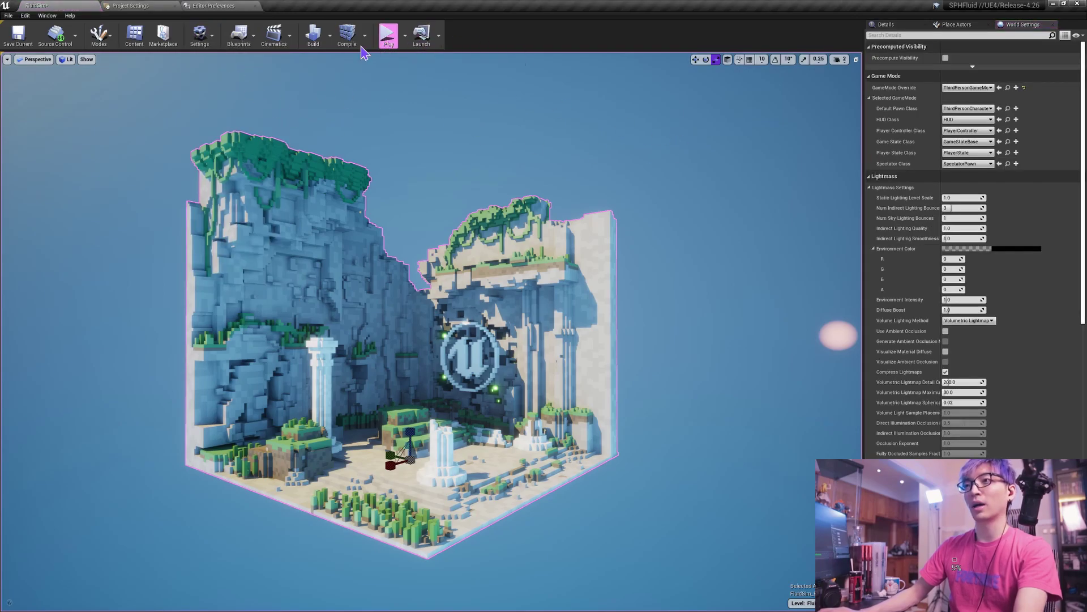
pyautogui.click(329, 35)
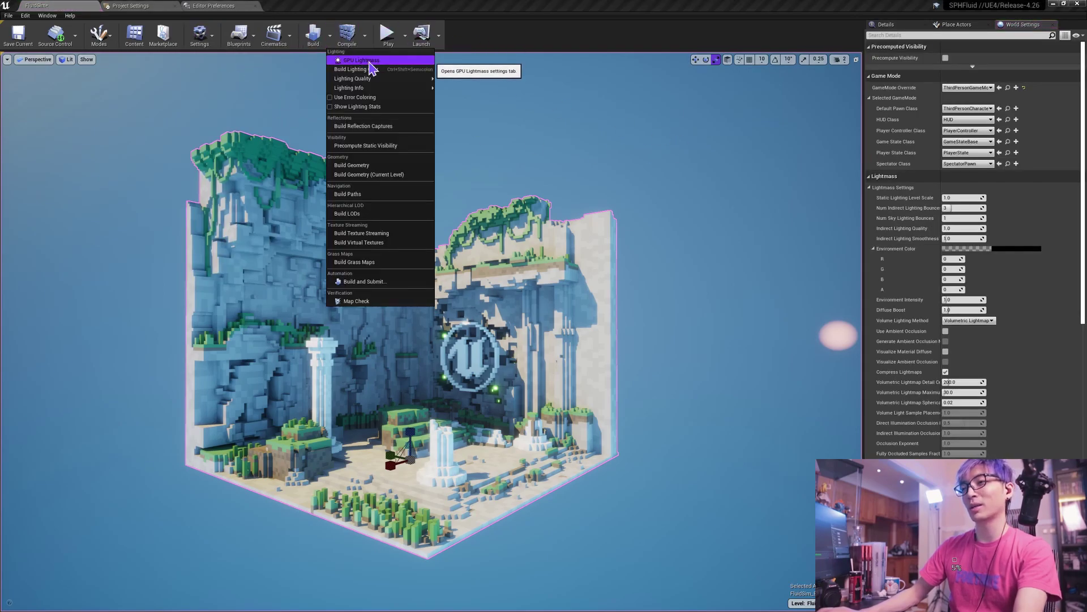
pyautogui.click(362, 60)
pyautogui.moveTo(765, 167)
pyautogui.mouseDown()
pyautogui.moveTo(714, 167)
pyautogui.moveTo(770, 165)
pyautogui.moveTo(754, 168)
pyautogui.mouseUp()
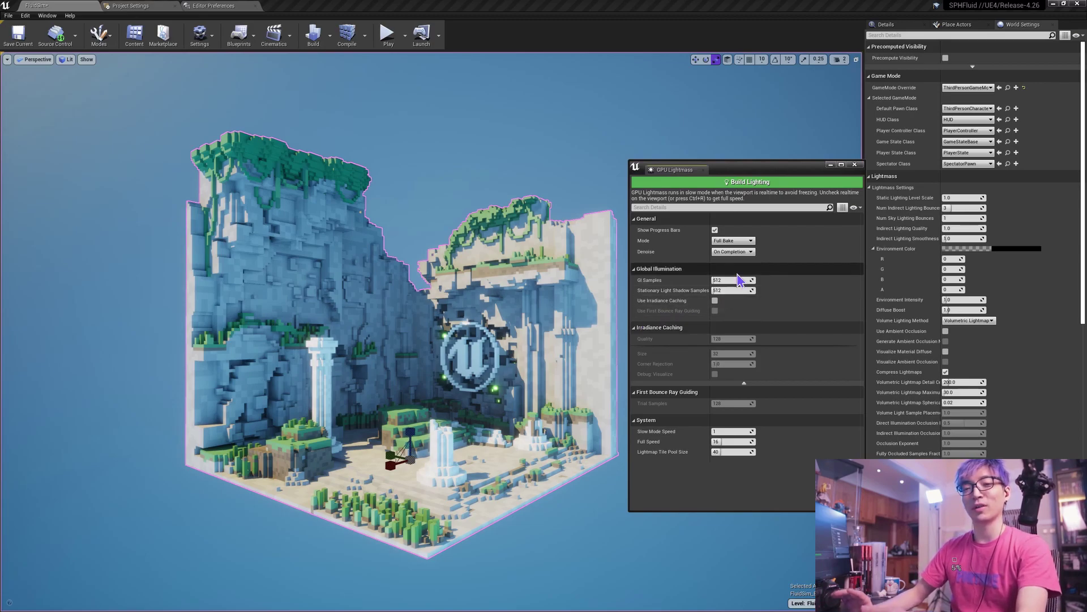
pyautogui.moveTo(773, 172); pyautogui.dragTo(770, 196)
pyautogui.click(1041, 352)
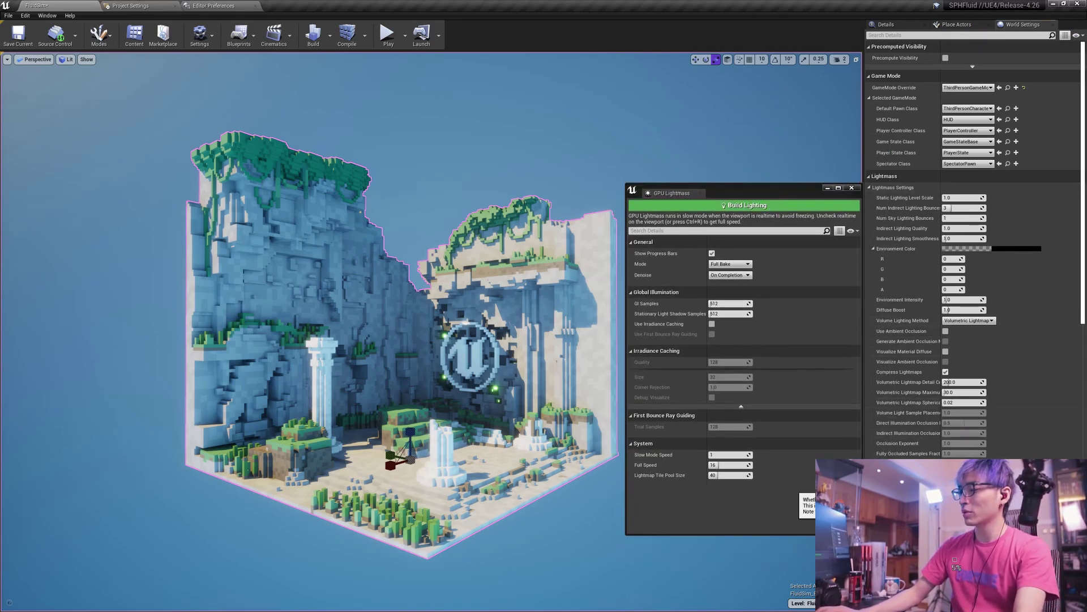
# Review the available lighting build options and toggle the viewport's game view.
pyautogui.click(330, 35)
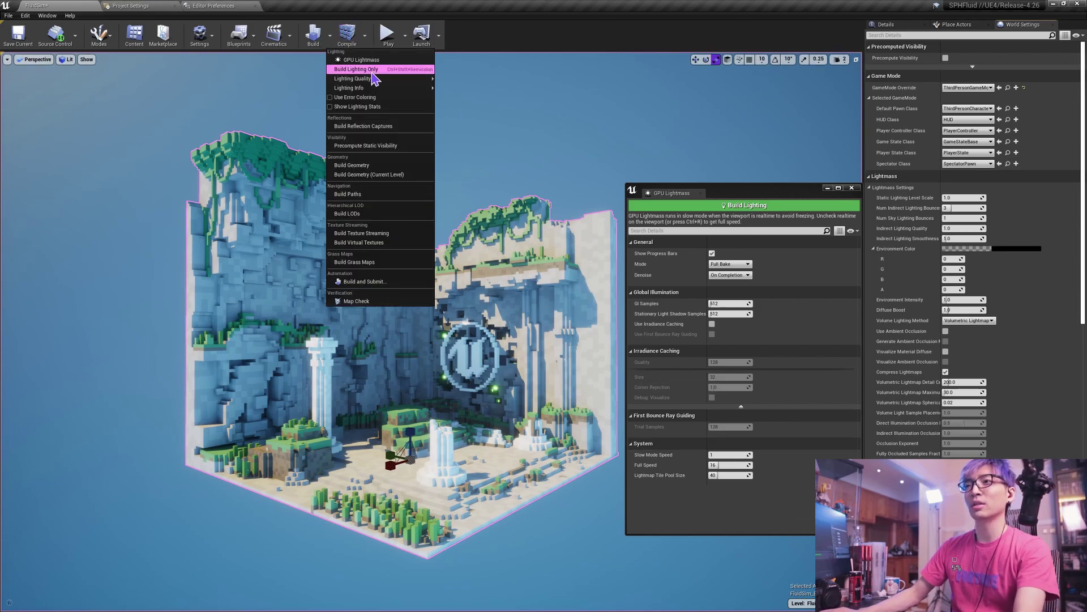
pyautogui.click(362, 69)
pyautogui.press('g')
pyautogui.press('g')
# Rotate the sun's directional light interactively to change the direction of its shadows across the voxel cave scene.
pyautogui.hotkey('ctrl', 'l')
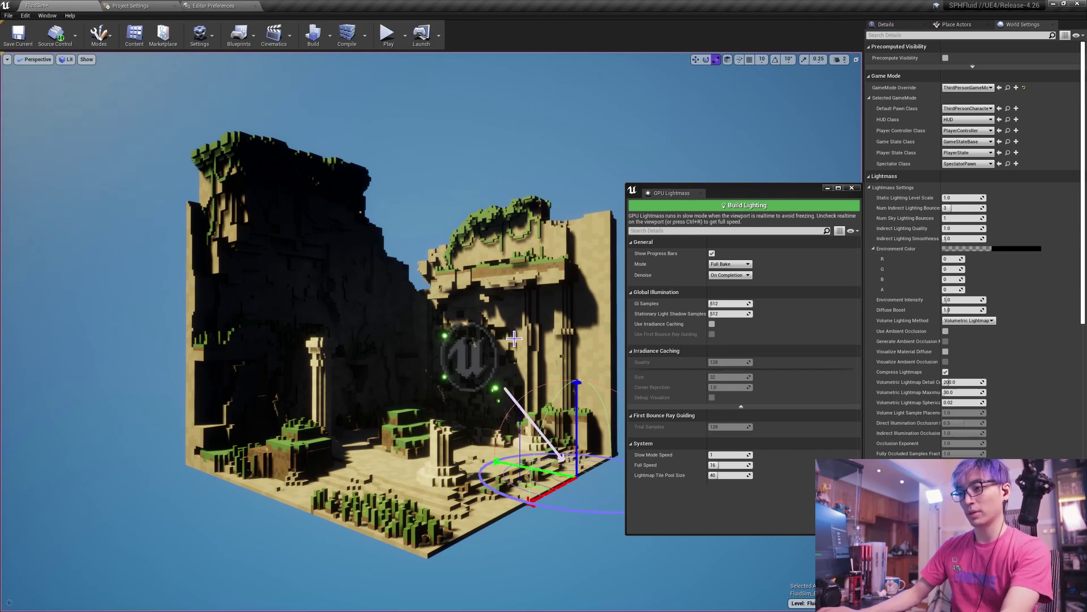
pyautogui.hotkey('ctrl', 'l')
pyautogui.hotkey('ctrl', 'l')
pyautogui.hotkey('ctrl', 'l')
pyautogui.hotkey('ctrl', 'l')
pyautogui.hotkey('ctrl', 'l')
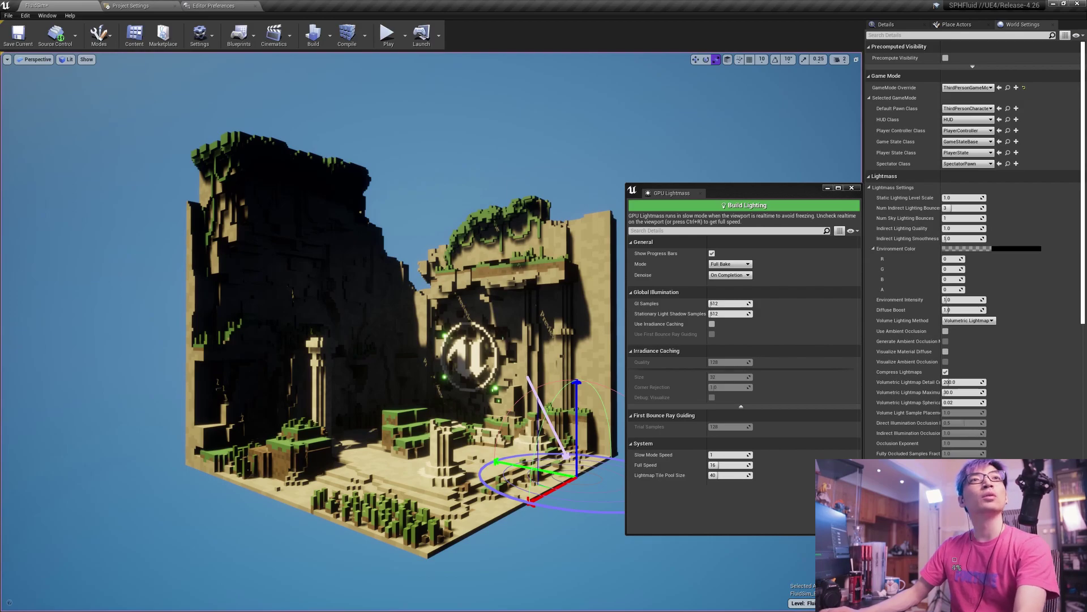
# Change the DirectionalLight's Light Color to the saved light blue swatch and accept the color.
pyautogui.click(233, 420)
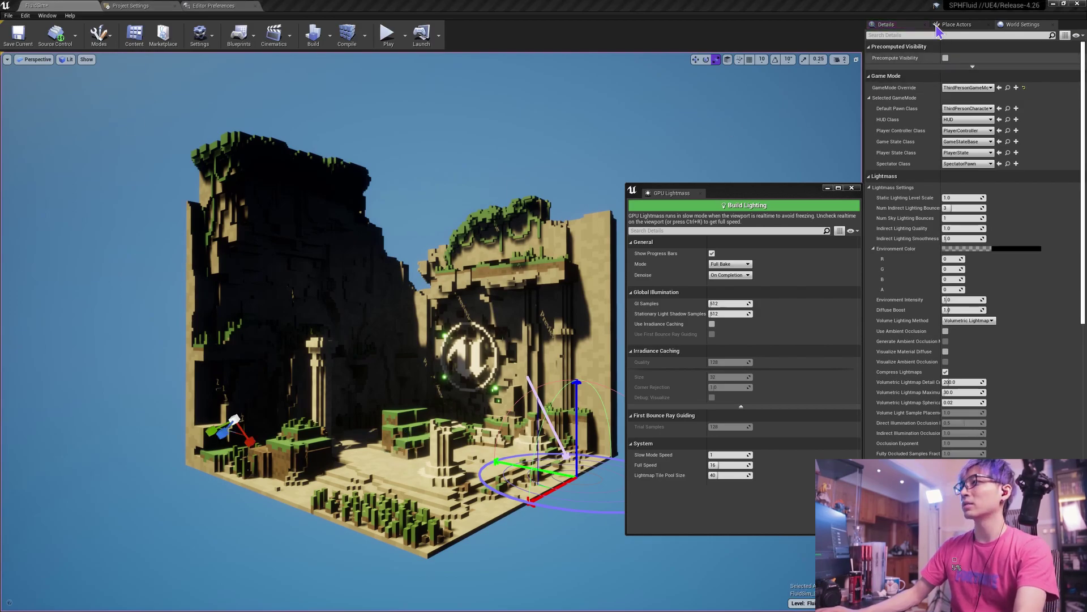
pyautogui.click(886, 25)
pyautogui.click(1052, 141)
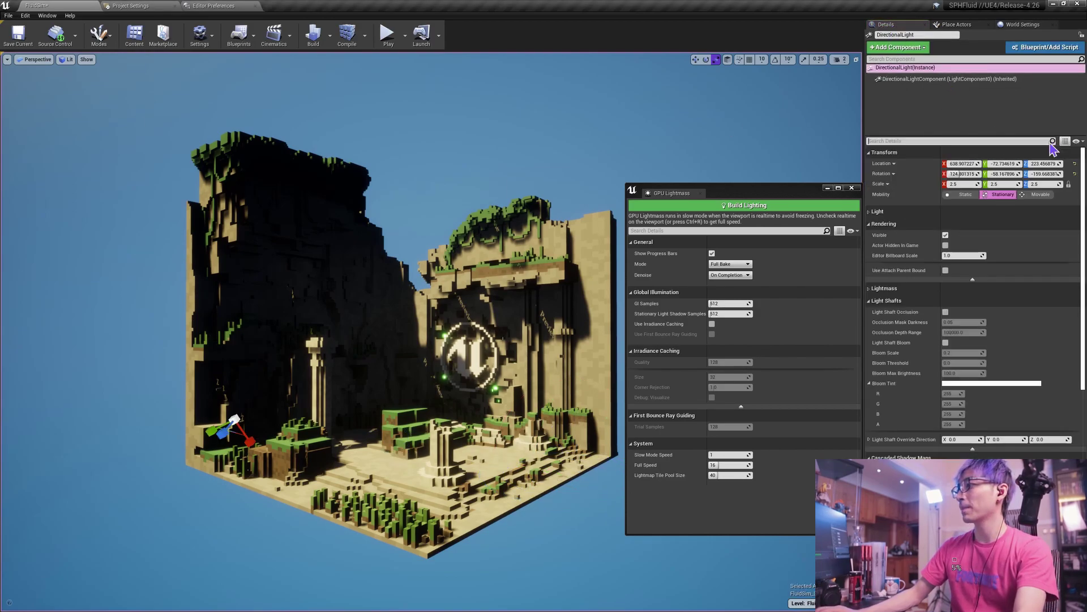
pyautogui.click(991, 233)
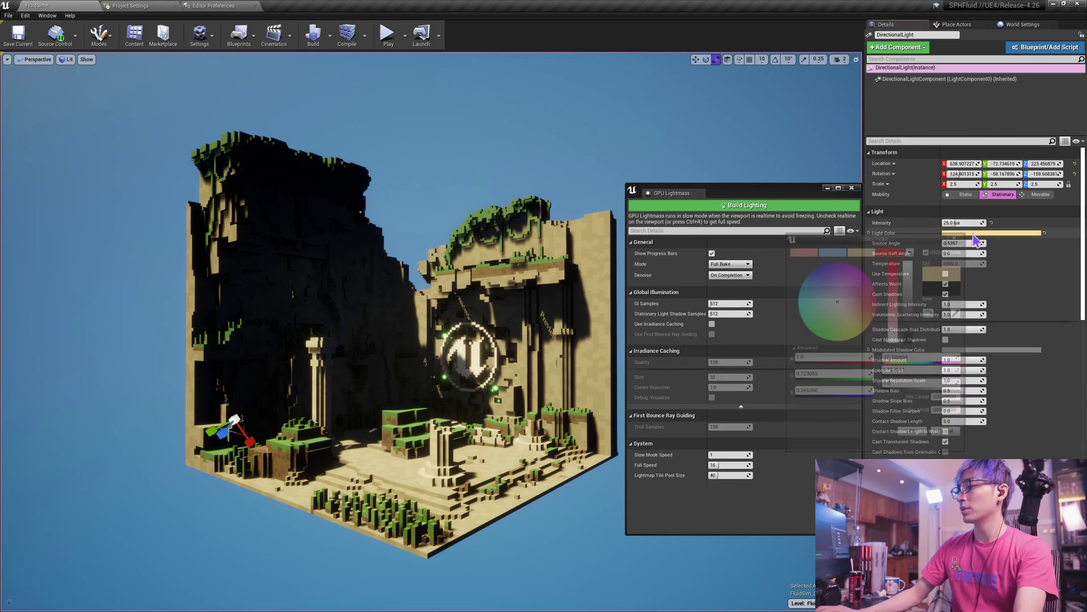
pyautogui.click(834, 252)
pyautogui.click(916, 438)
pyautogui.click(384, 328)
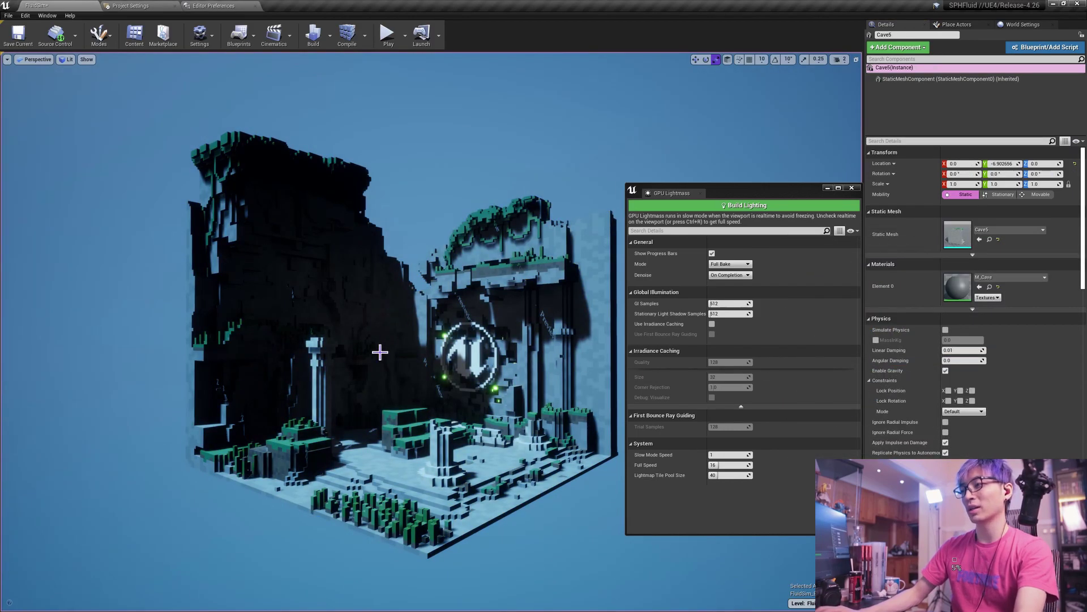
# Start building lighting with GPU Lightmass and turn off realtime in the viewport for full baking speed.
pyautogui.click(760, 208)
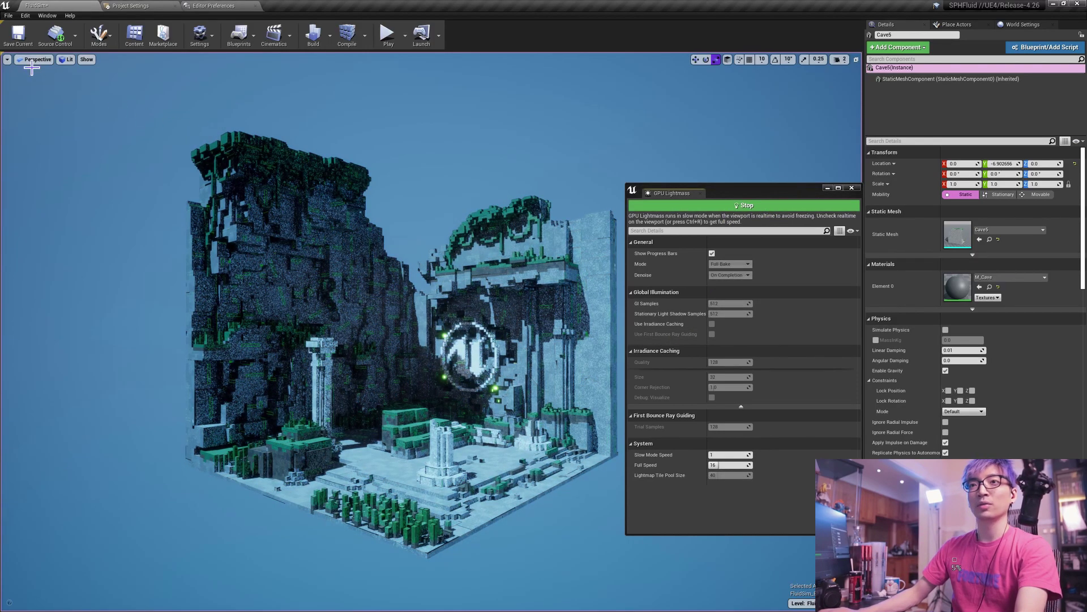
pyautogui.click(7, 59)
pyautogui.click(23, 77)
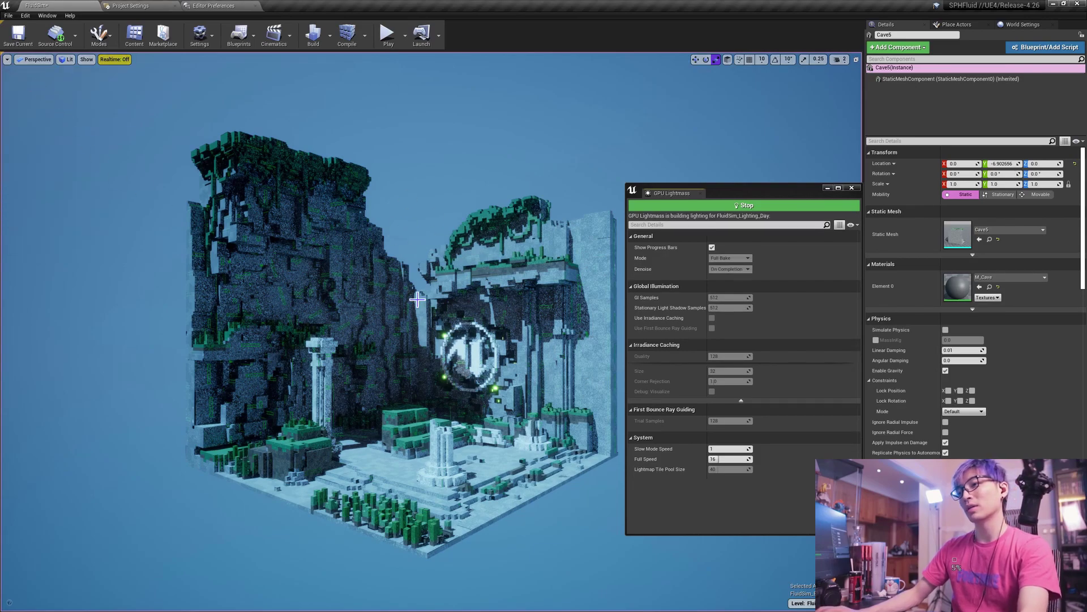
# Watch the light bake progress on the cave walls and the Unreal logo from near and far viewpoints.
pyautogui.click(482, 366)
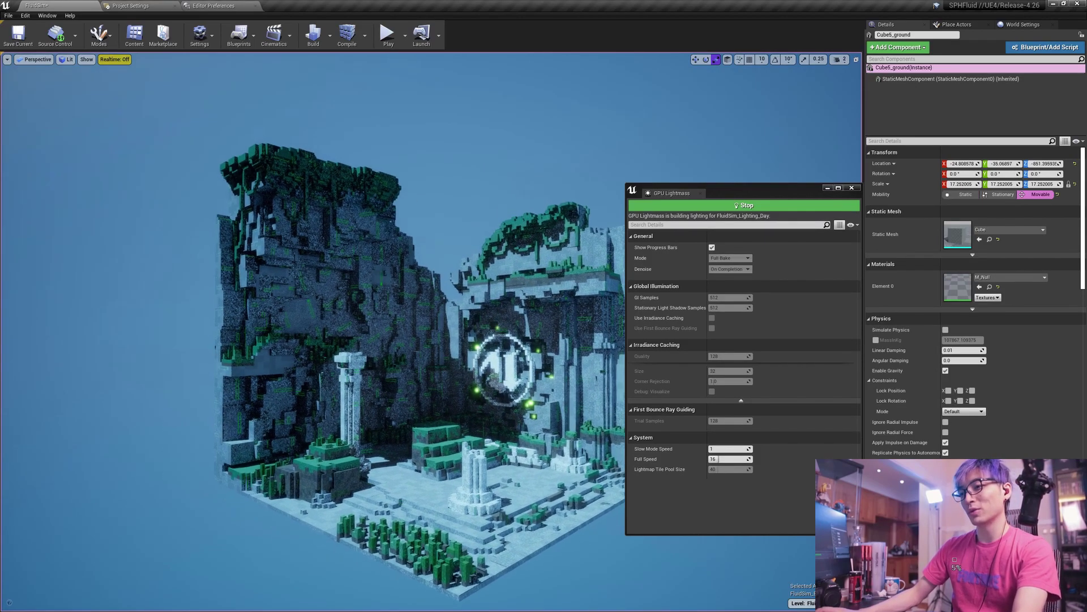
pyautogui.moveTo(482, 365); pyautogui.dragTo(501, 355, button='right')
pyautogui.press('w')
pyautogui.press('s')
pyautogui.moveTo(443, 331); pyautogui.dragTo(467, 298, button='right')
pyautogui.press('w')
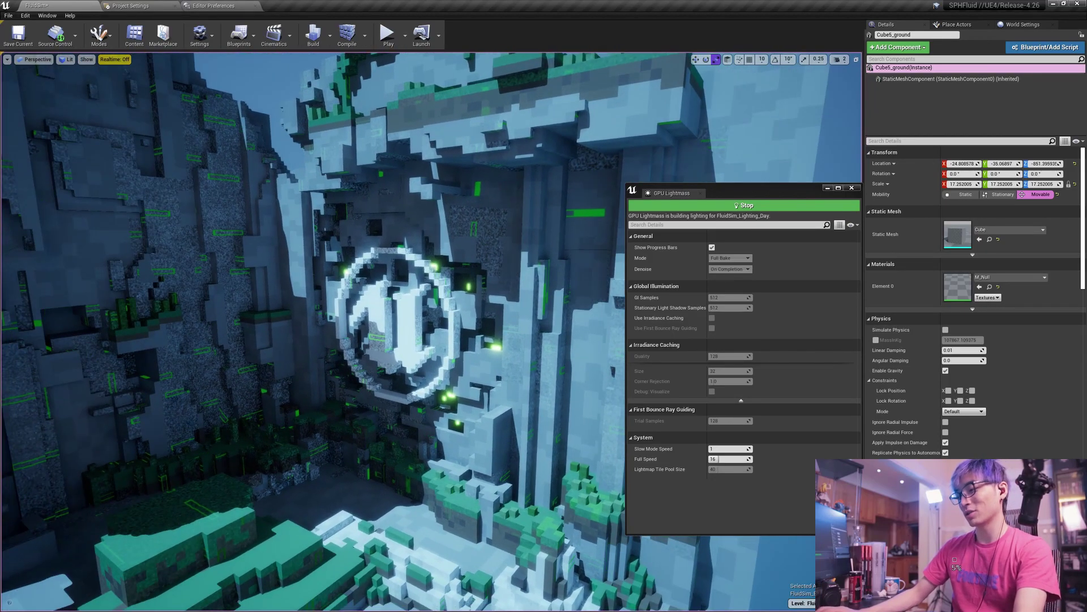
pyautogui.moveTo(472, 346); pyautogui.dragTo(416, 375, button='right')
pyautogui.press('s')
pyautogui.press('s')
pyautogui.press('w')
pyautogui.press('s')
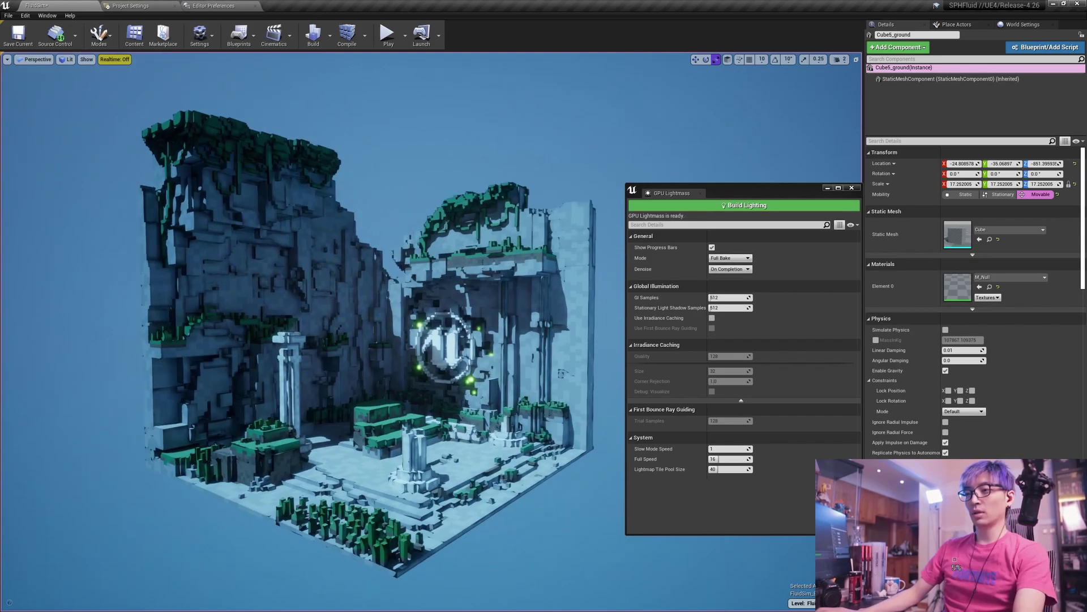
# Inspect the baked lighting from different viewpoints and close the GPU Lightmass window.
pyautogui.press('s')
pyautogui.moveTo(462, 332); pyautogui.dragTo(462, 351, button='right')
pyautogui.press('w')
pyautogui.press('s')
pyautogui.click(851, 187)
pyautogui.press('w')
pyautogui.moveTo(511, 255); pyautogui.dragTo(476, 252, button='right')
pyautogui.press('s')
# Set the DirectionalLight's Light Color to the saved warm yellow swatch (1.0, 0.723055, 0.266356).
pyautogui.click(283, 431)
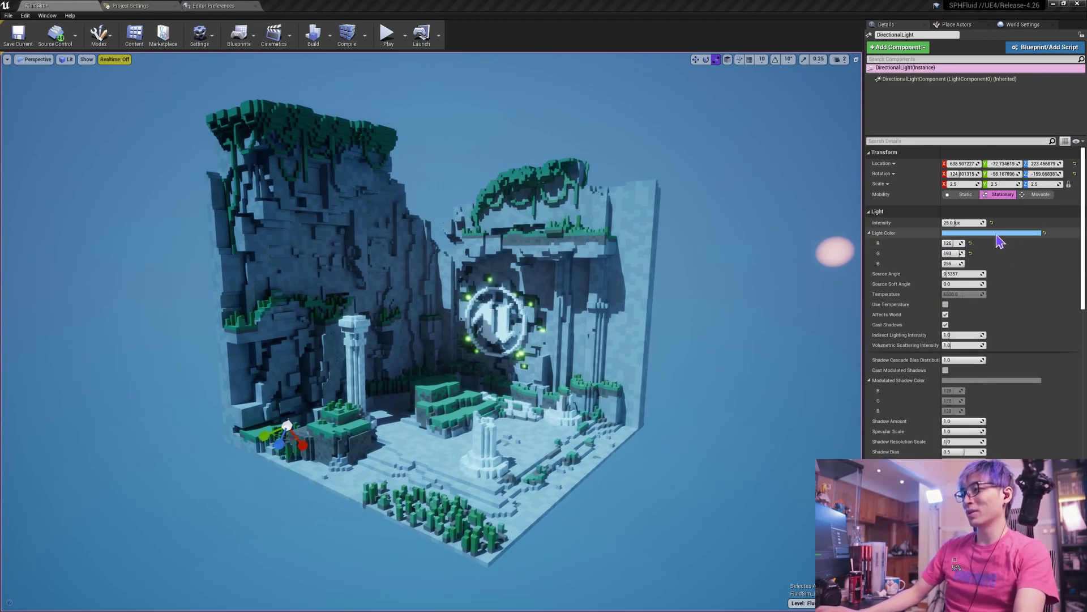
pyautogui.click(996, 233)
pyautogui.click(900, 254)
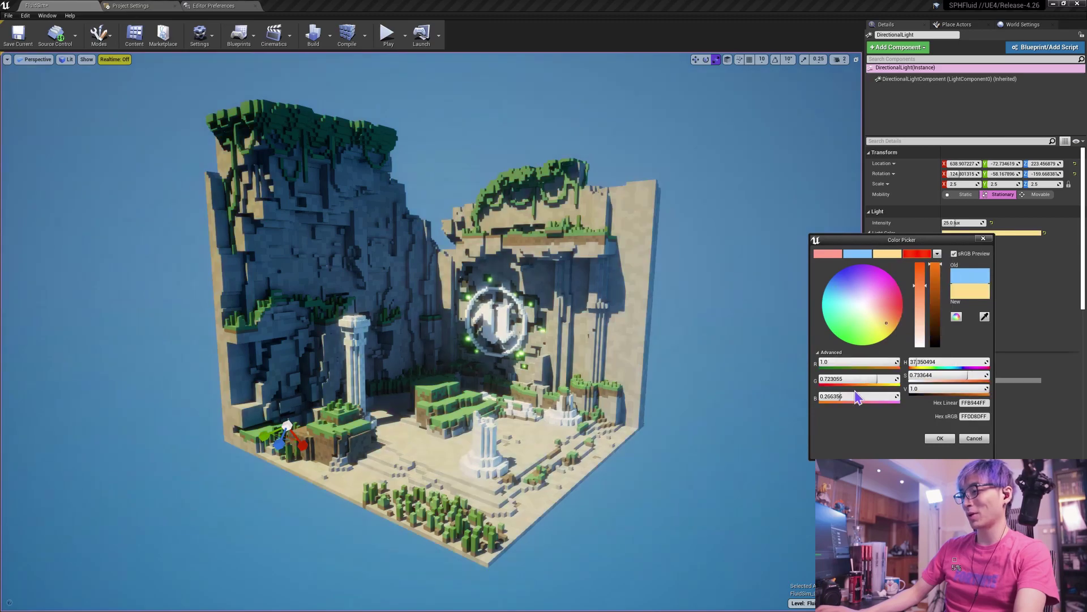
pyautogui.click(938, 438)
pyautogui.moveTo(737, 340); pyautogui.dragTo(771, 355, button='right')
# Filter the PPM_Depth2 post-process properties by "indi", raise Indirect Lighting Intensity to about 2.82, and check the scene.
pyautogui.click(430, 380)
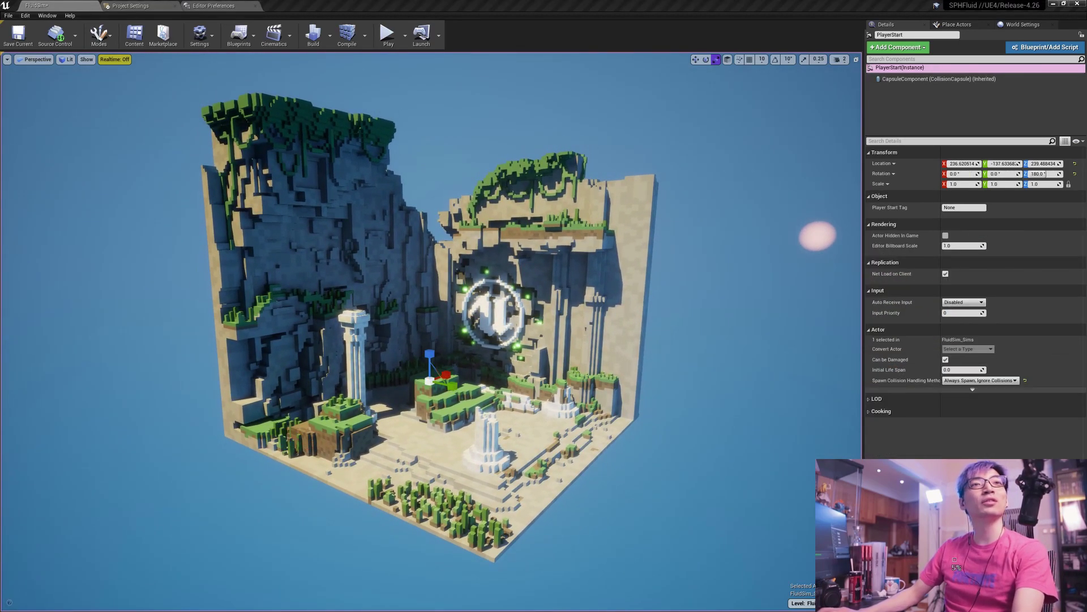
pyautogui.click(915, 45)
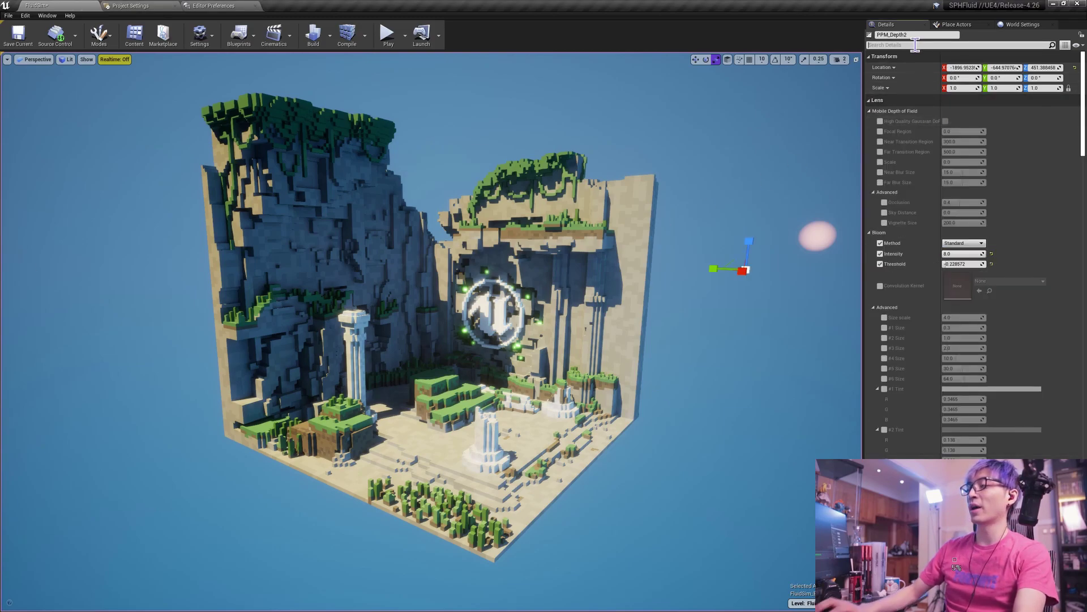
pyautogui.click(915, 45)
pyautogui.write('indi')
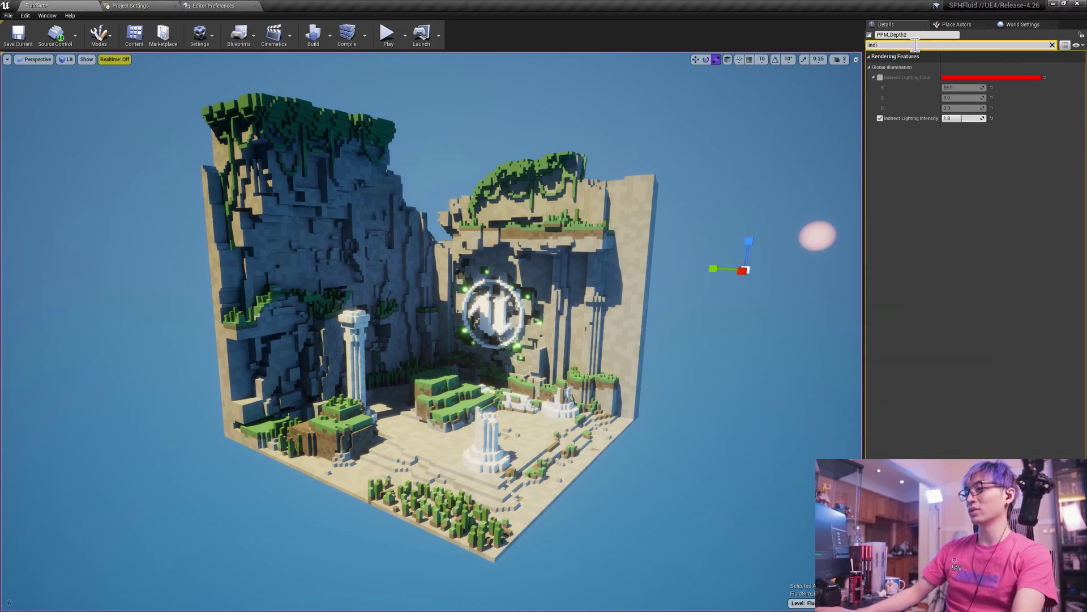
pyautogui.moveTo(962, 118); pyautogui.dragTo(985, 117)
pyautogui.press('d')
pyautogui.moveTo(736, 255); pyautogui.dragTo(725, 233, button='right')
pyautogui.press('w')
pyautogui.press('d')
pyautogui.moveTo(568, 218)
pyautogui.mouseDown(button='right')
pyautogui.moveTo(558, 233)
pyautogui.moveTo(552, 215)
pyautogui.moveTo(568, 219)
pyautogui.mouseUp(button='right')
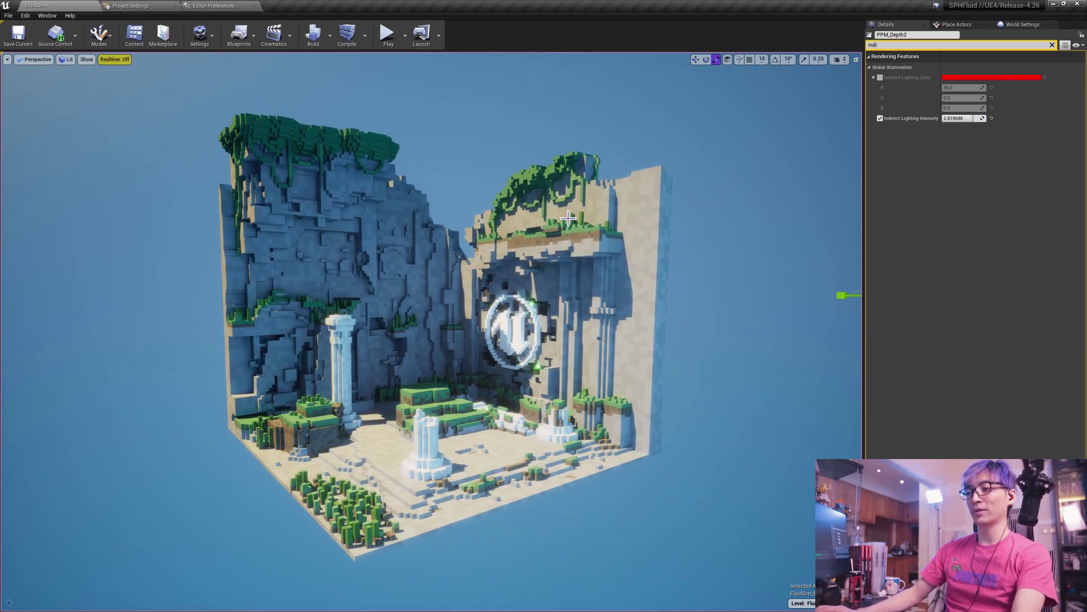